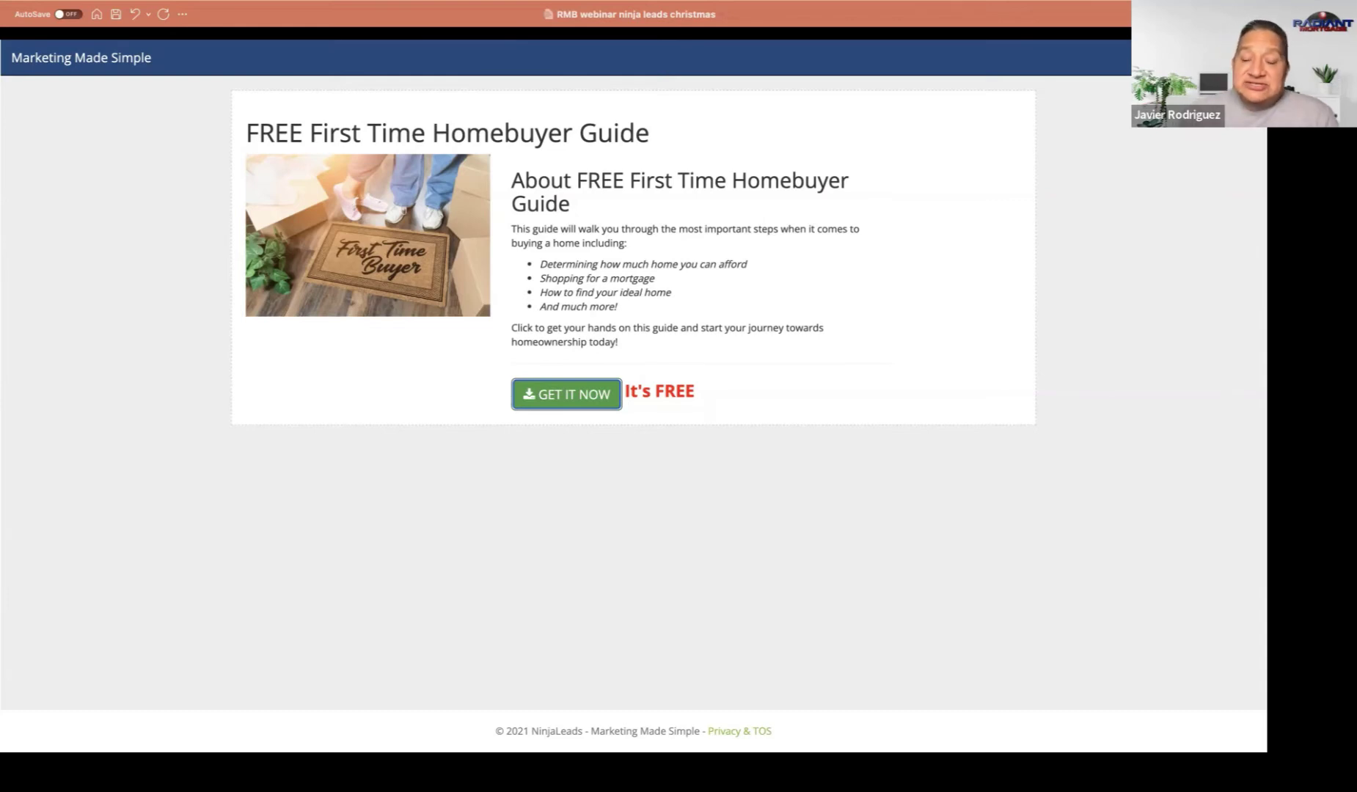
Step: Advance to the Request for Ninja Leads Account slide, then exit the slideshow to editing view
left_click(11, 408)
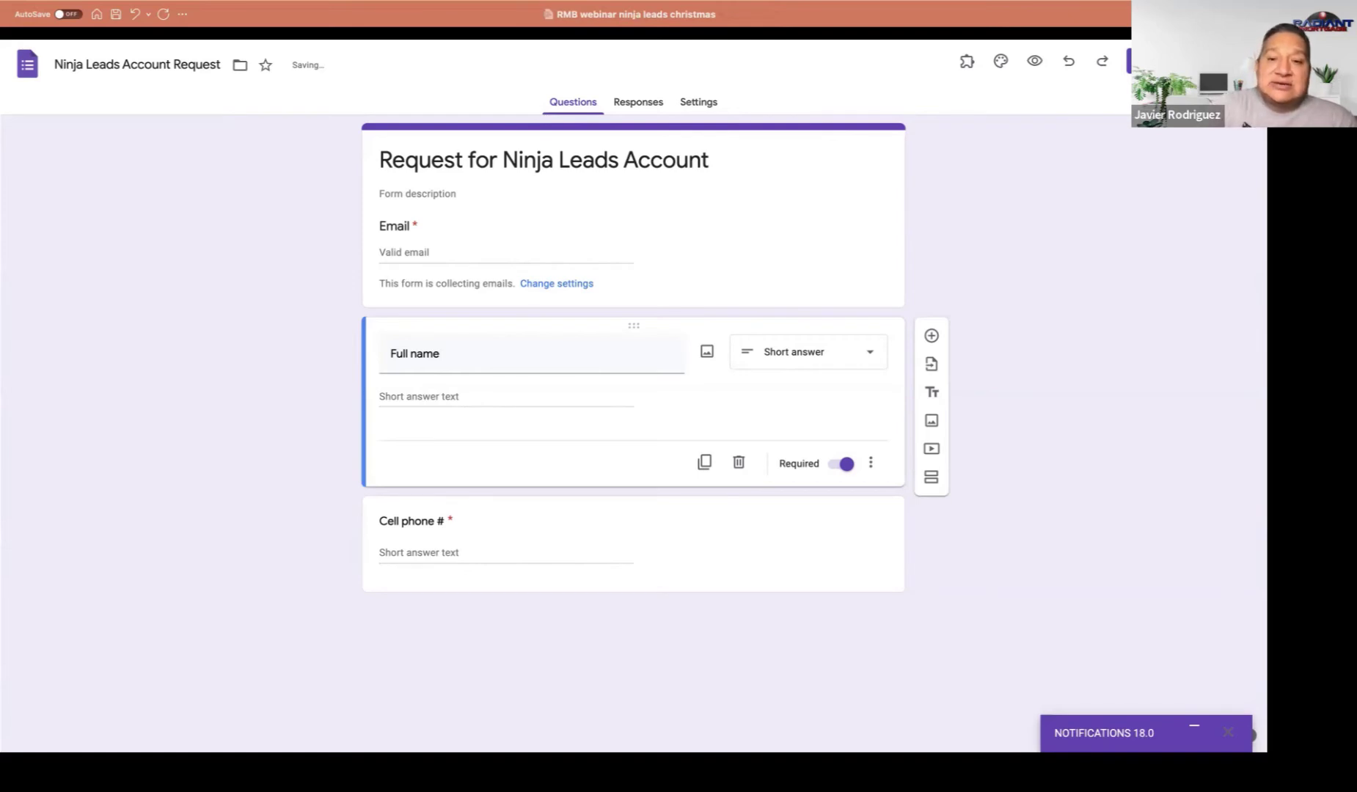
key("Escape")
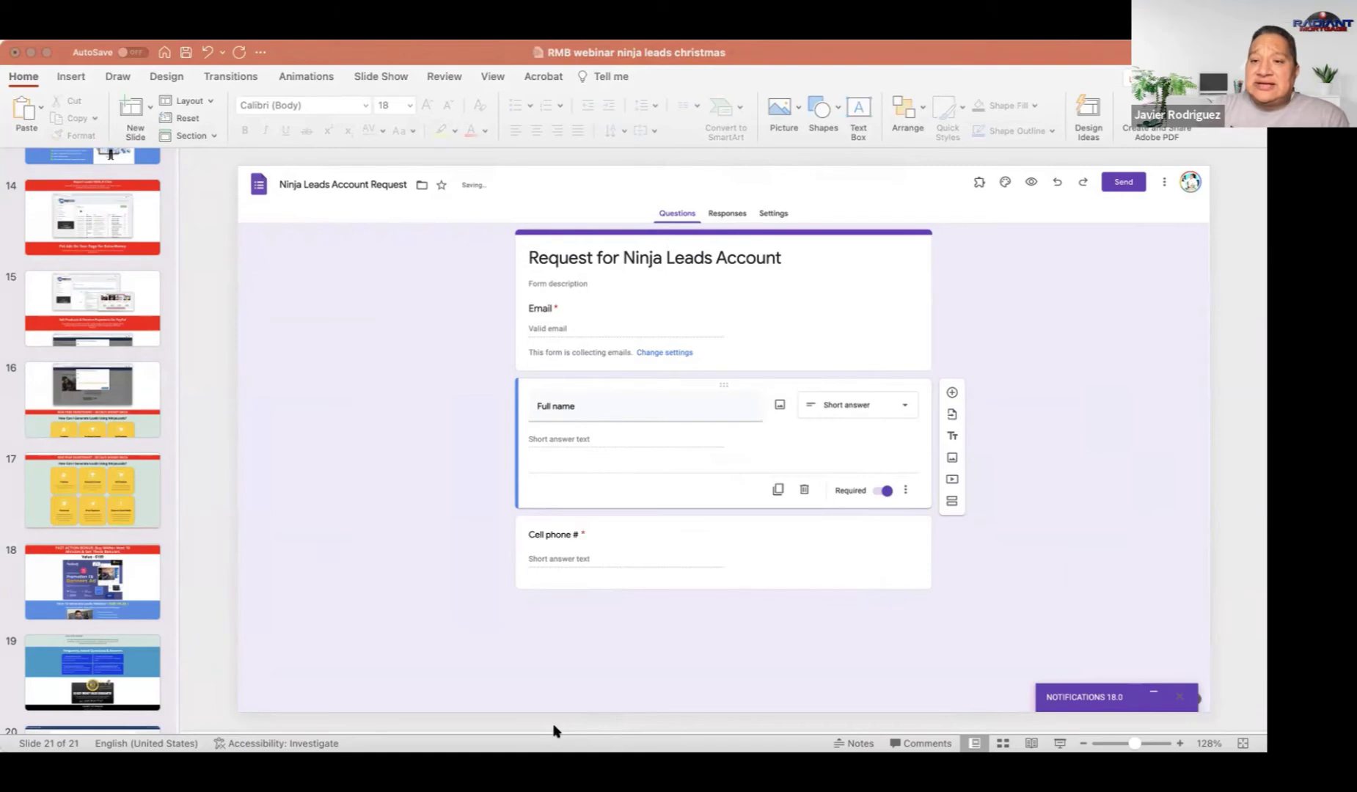
left_click(1082, 283)
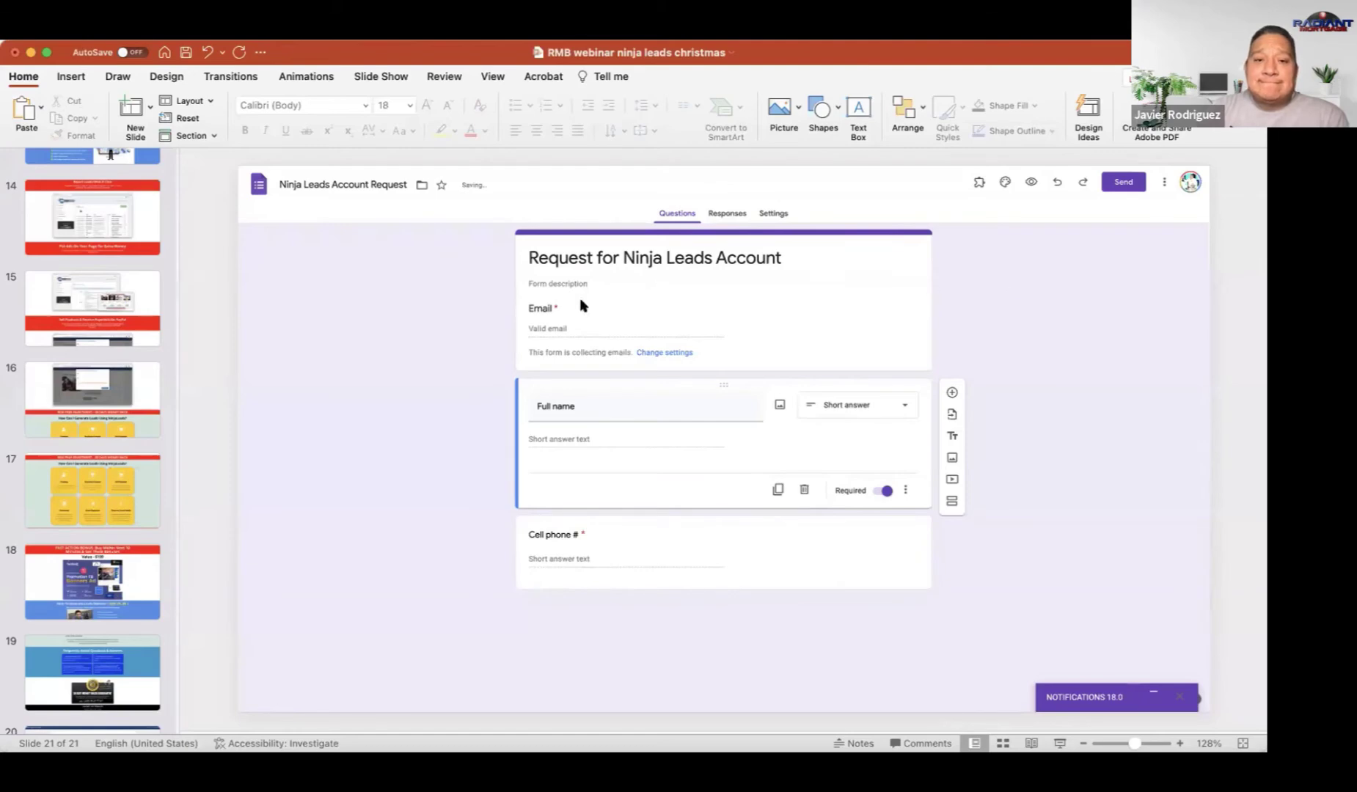
Step: Browse the NinjaLeads Leads table, then sign in again to the Dashboard showing 23 leads and 7 products
key("super+Tab")
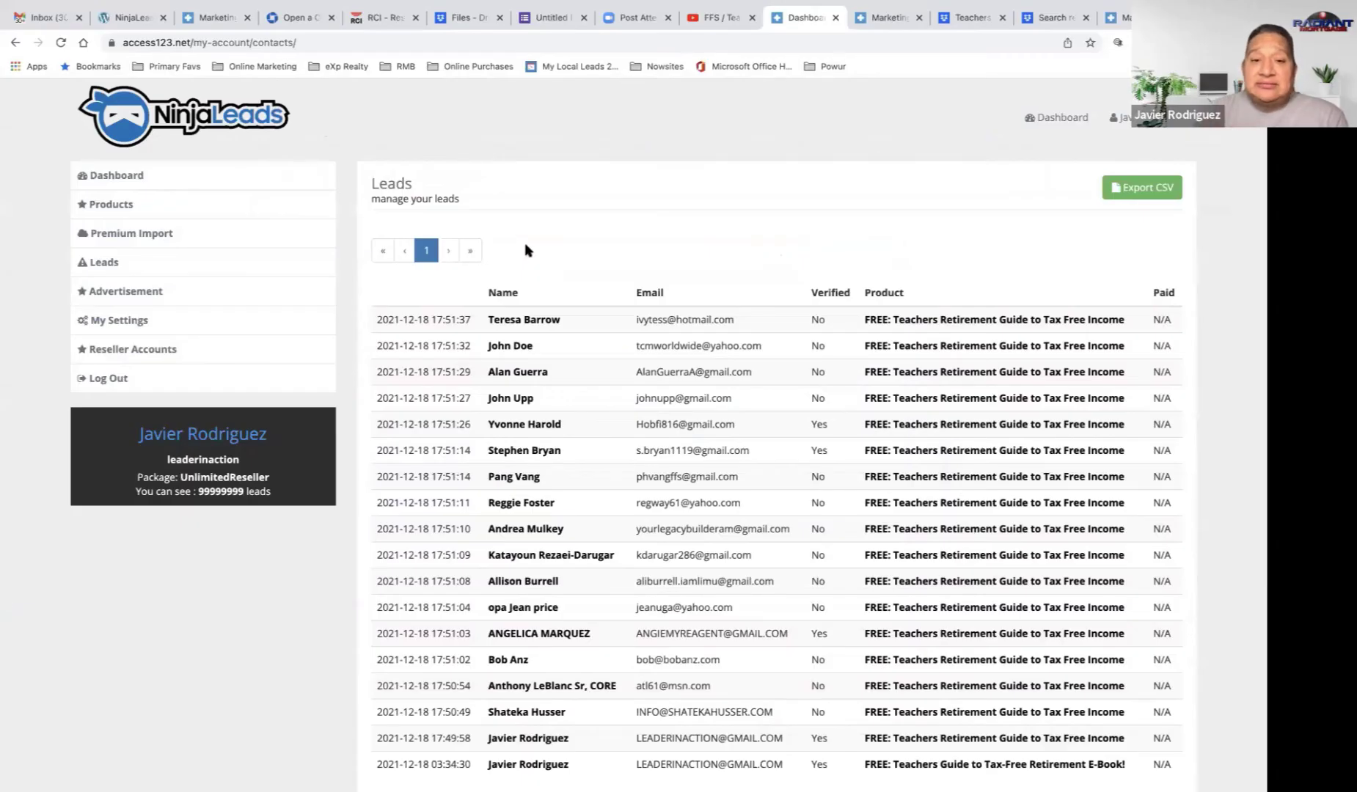
scroll(525, 251, "down", 1)
scroll(525, 250, "down", 1)
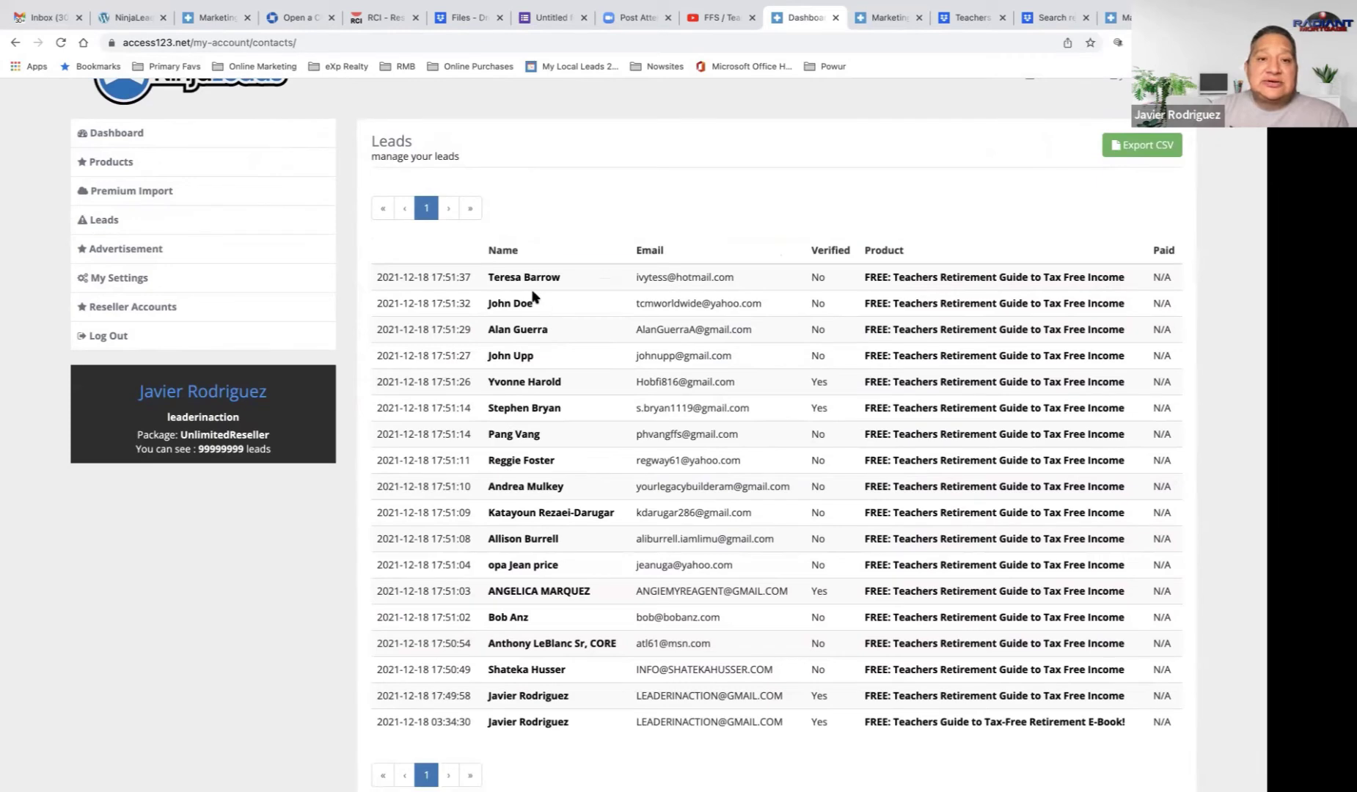
scroll(553, 298, "down", 1)
scroll(553, 299, "down", 2)
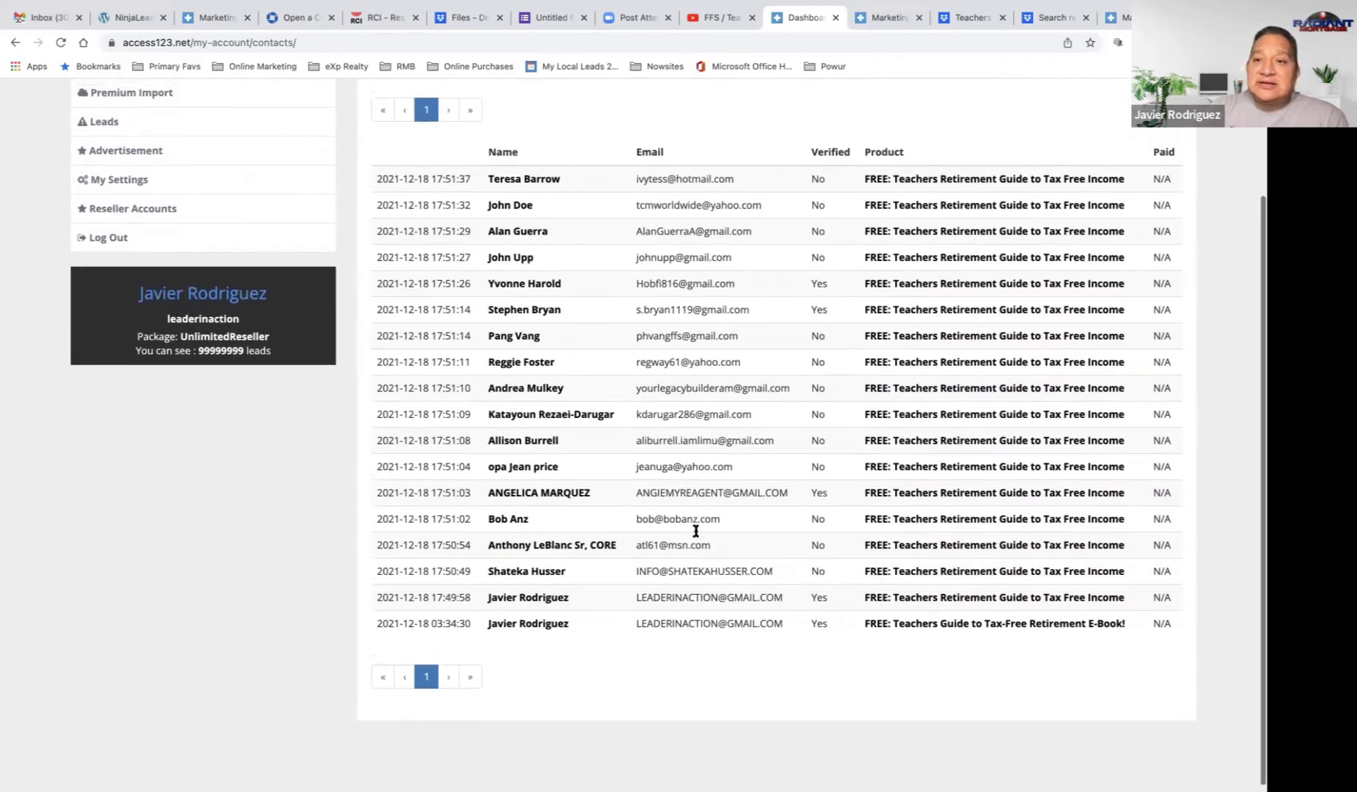
scroll(697, 527, "up", 3)
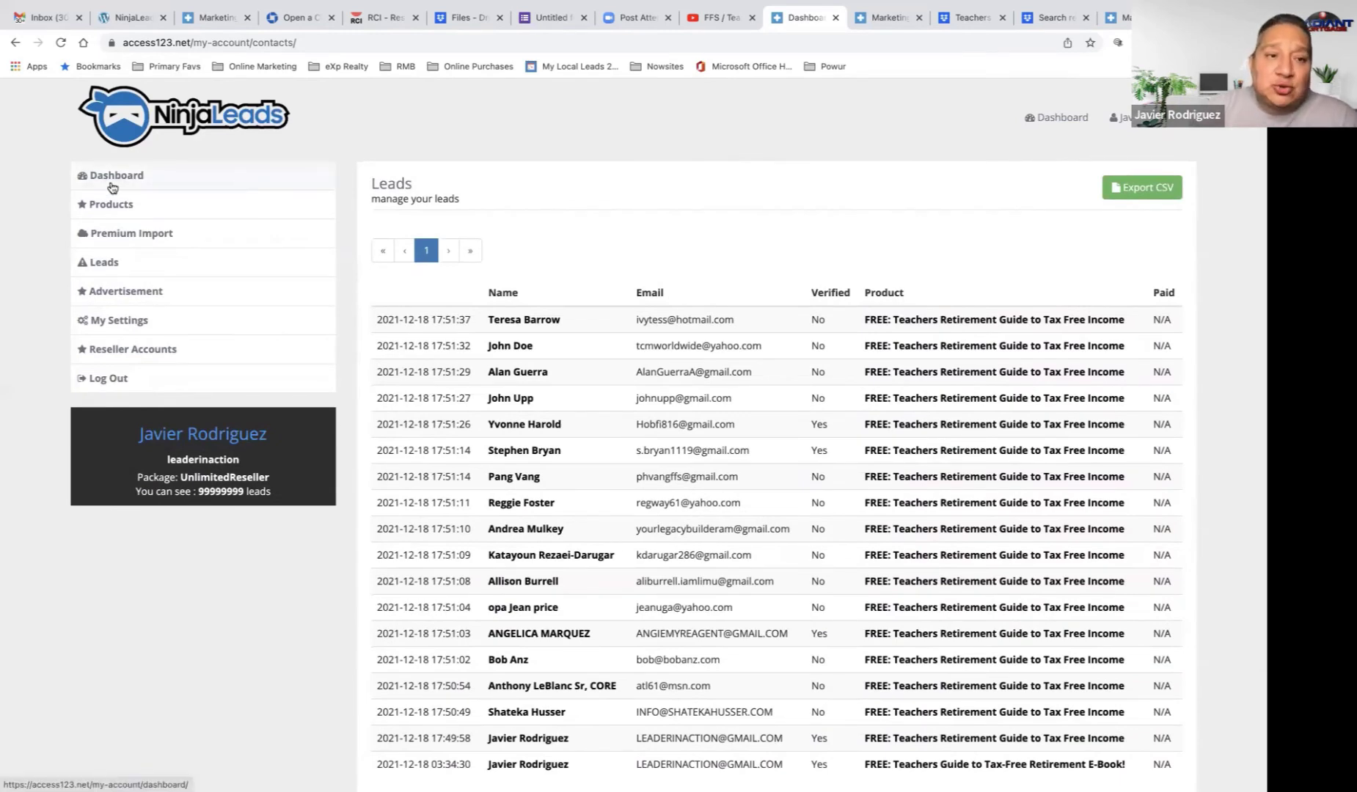
left_click(110, 323)
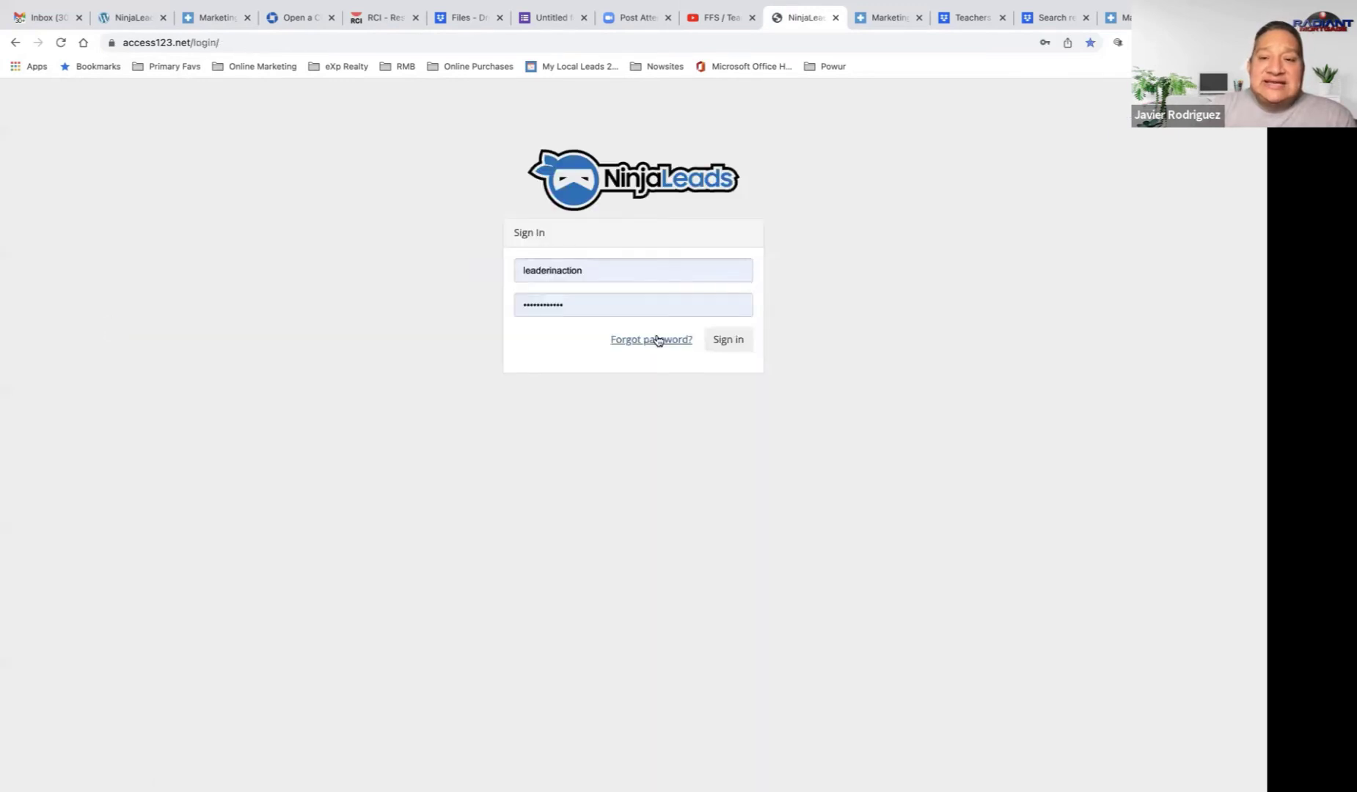
left_click(729, 340)
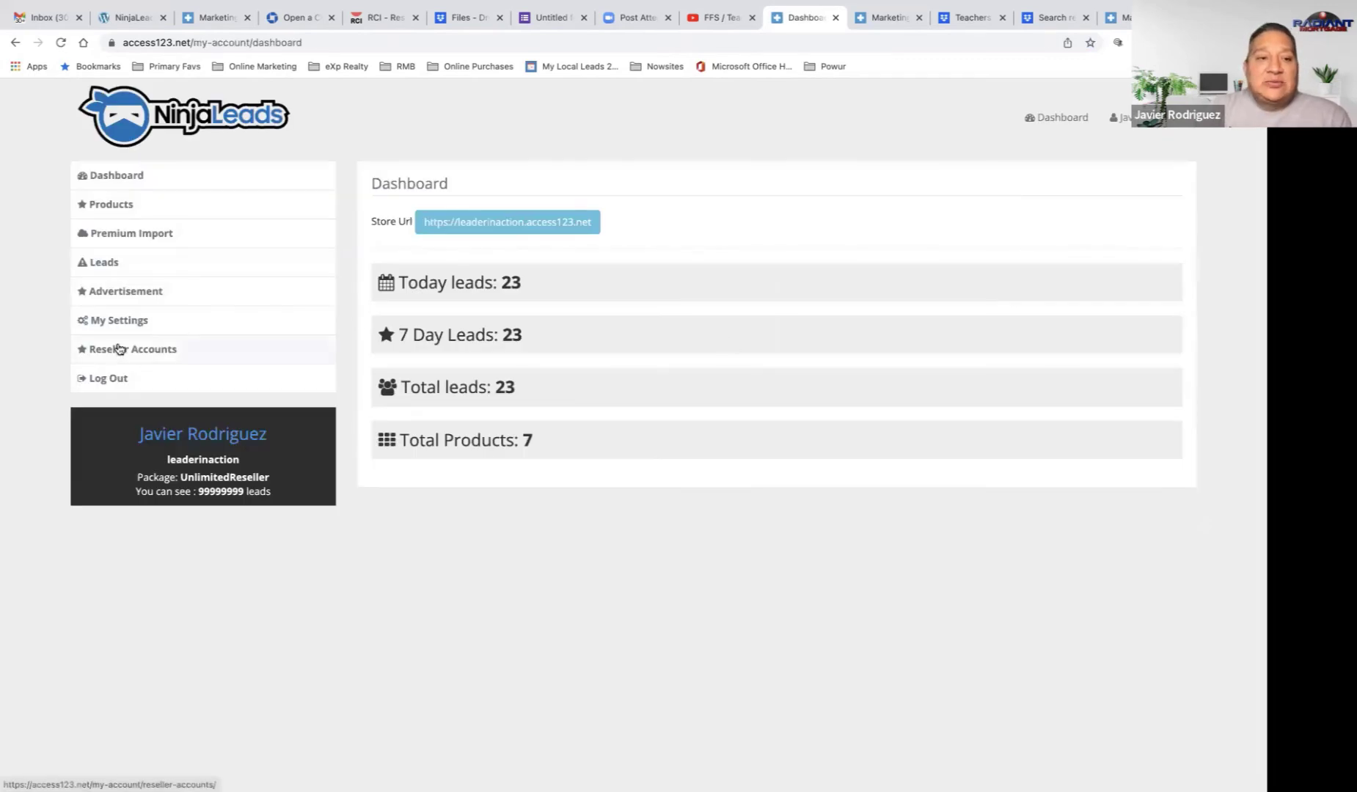
Step: Check the store info under My Settings, then open the Products list of seven products
left_click(121, 323)
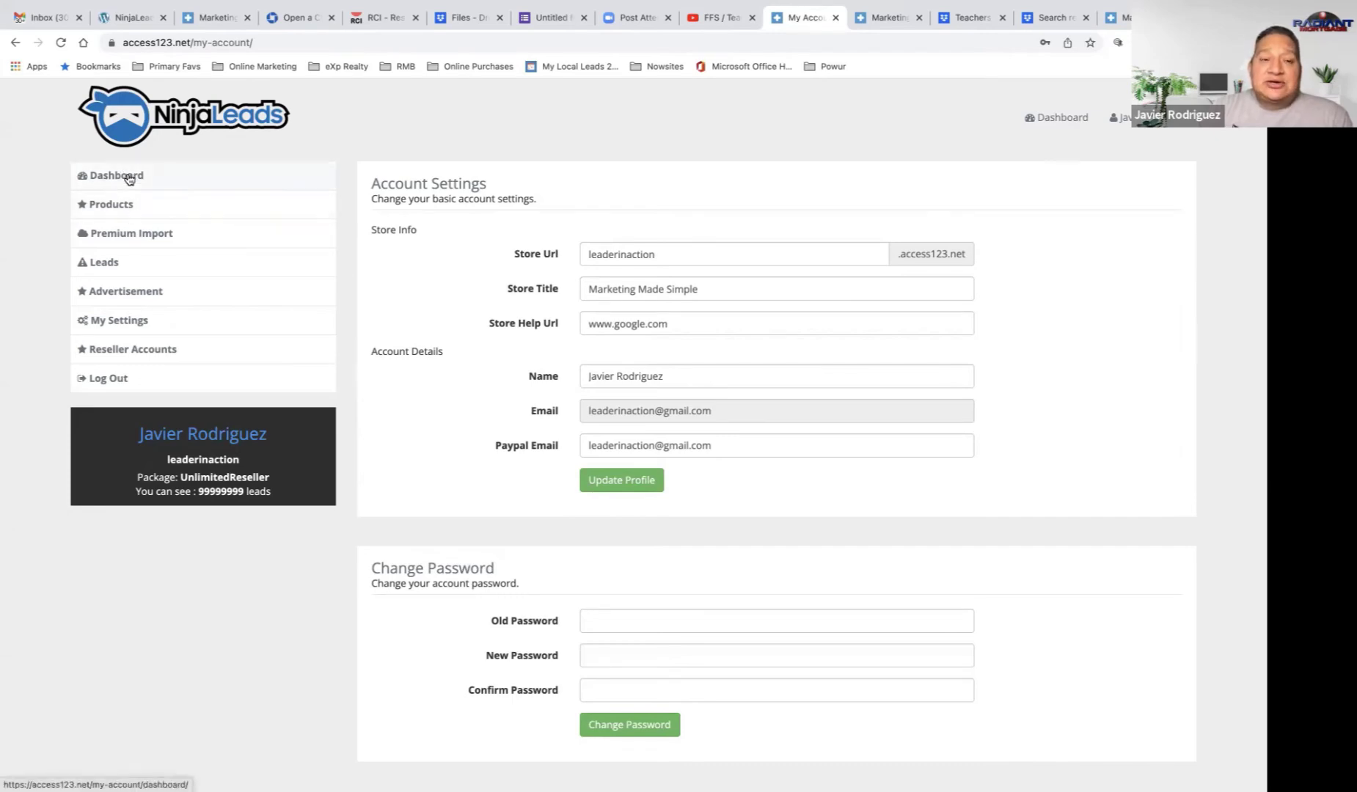
left_click(119, 209)
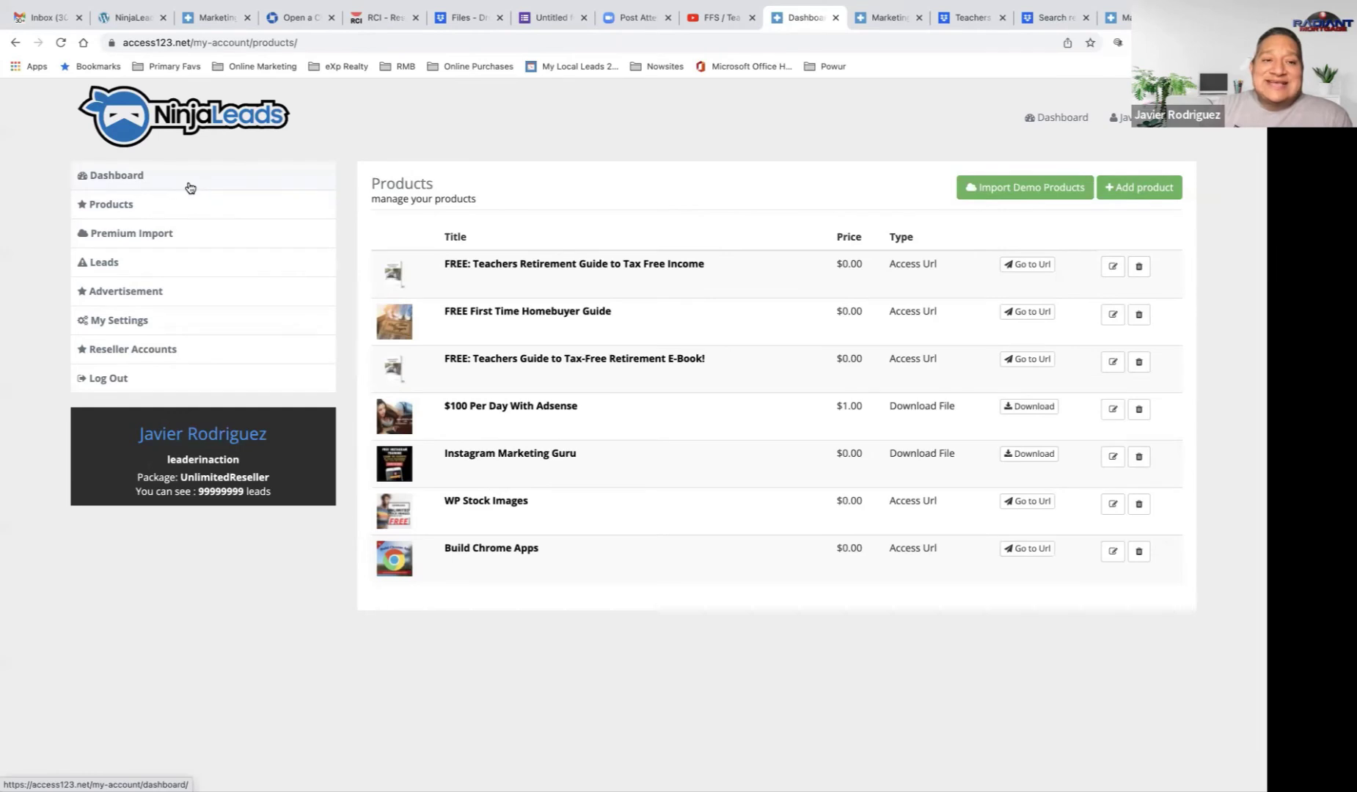
Step: Open the Marketing Made Simple storefront in a new tab from the Dashboard's Store Url
left_click(103, 183)
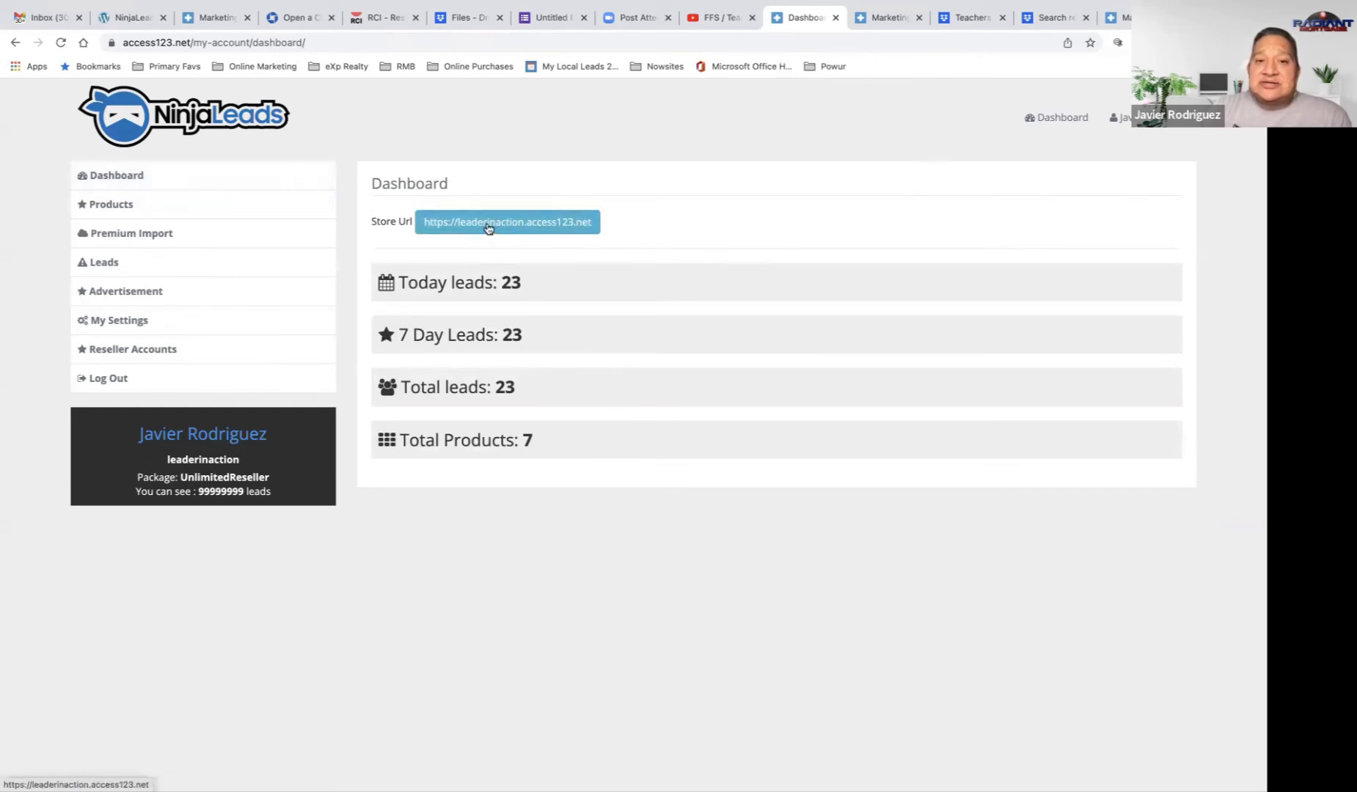
left_click(489, 228)
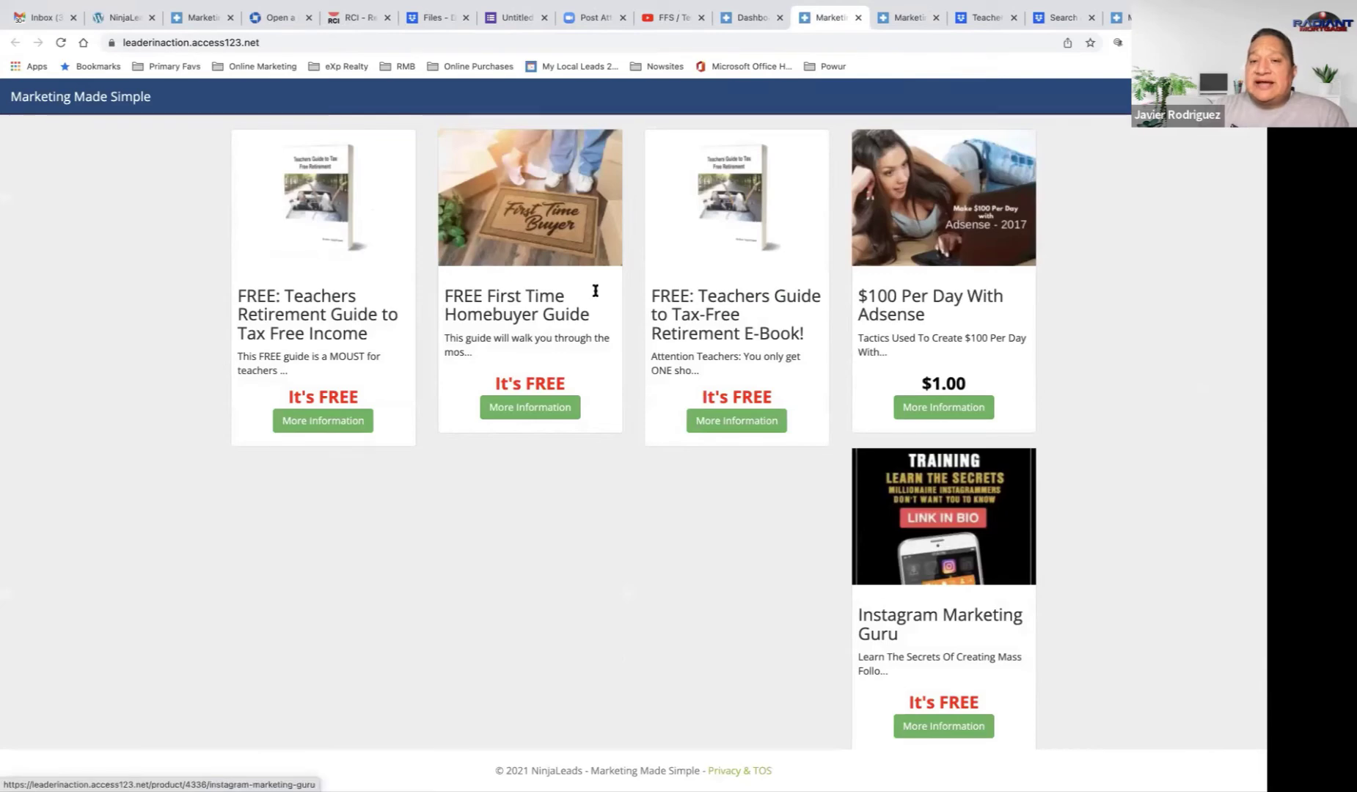
Step: Copy the FREE First Time Homebuyer Guide page URL, then load Facebook in the last tab
left_click(534, 228)
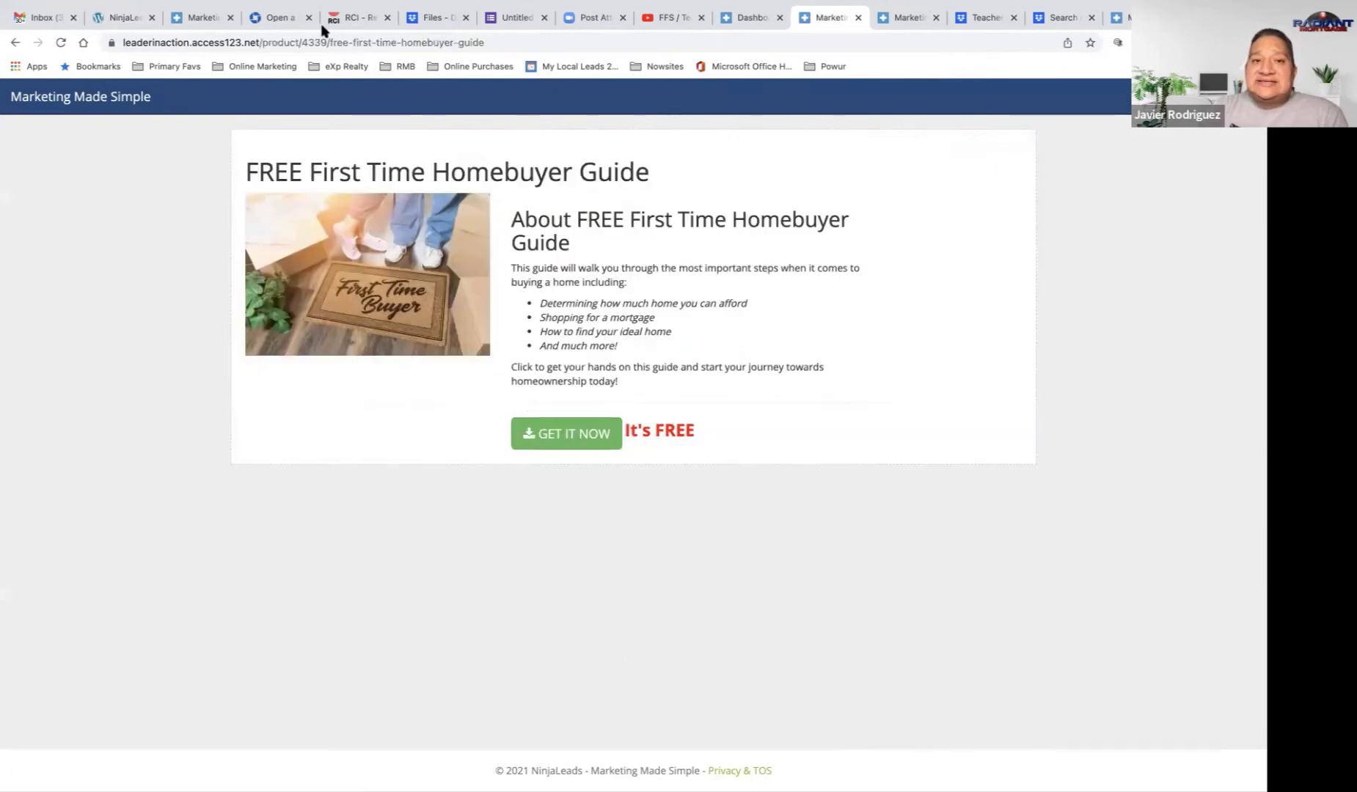
left_click(308, 42)
key("super+c")
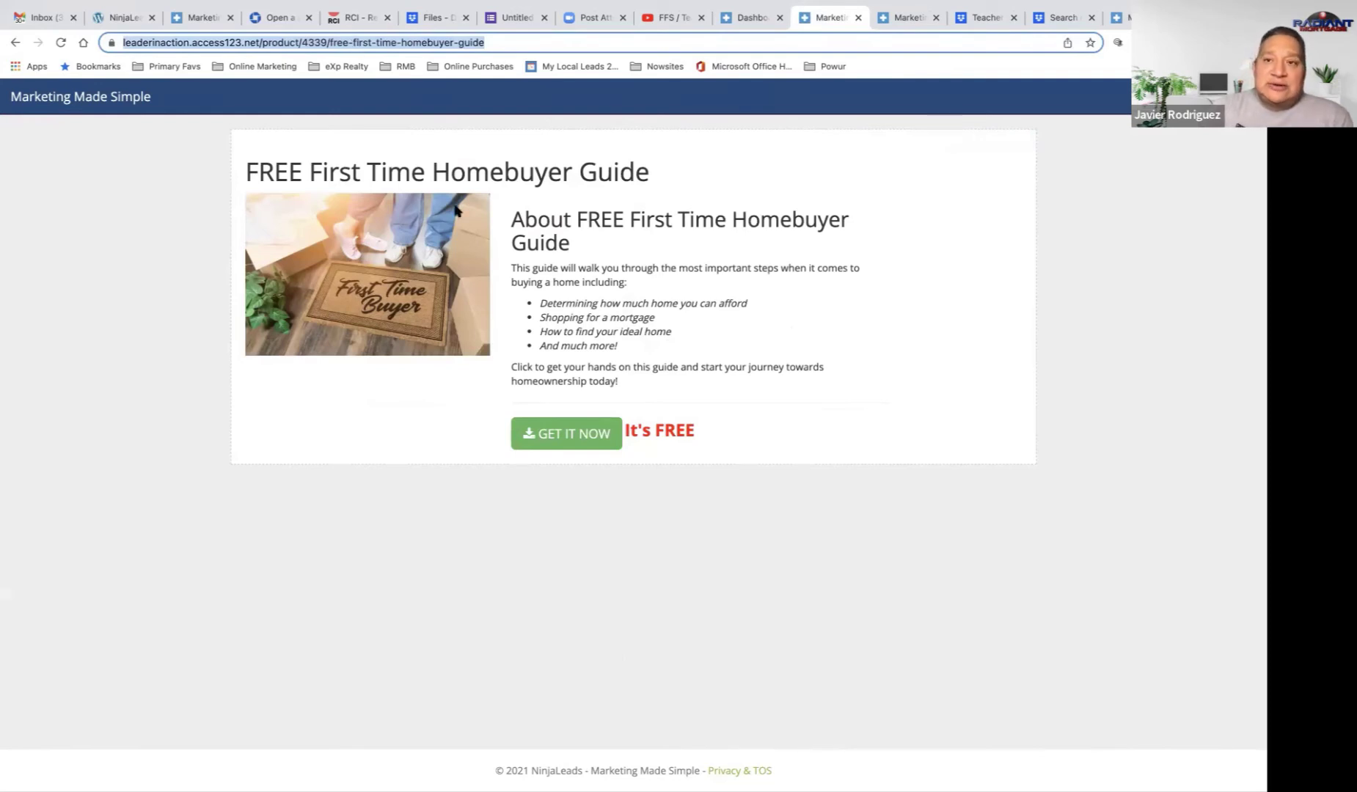
left_click(1127, 19)
left_click(953, 41)
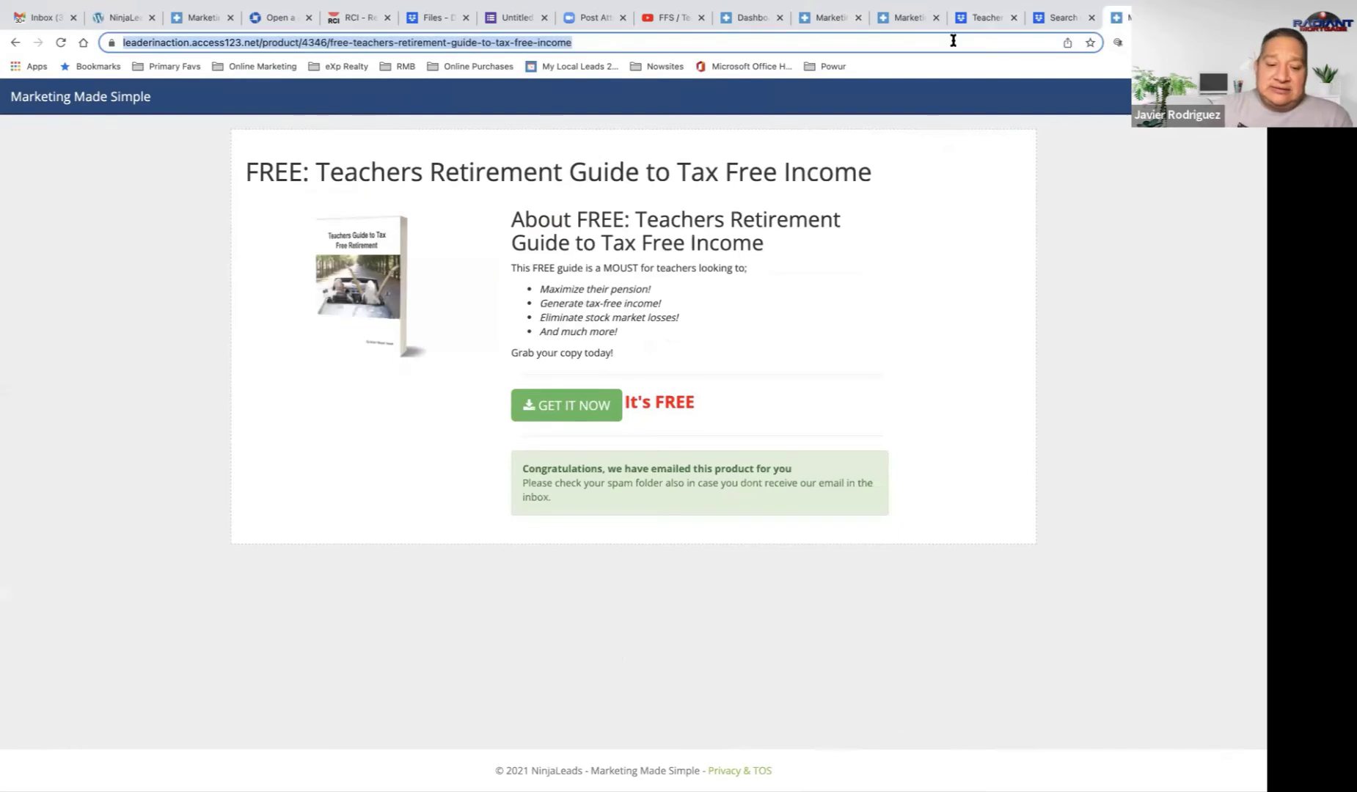
type("face")
key("Return")
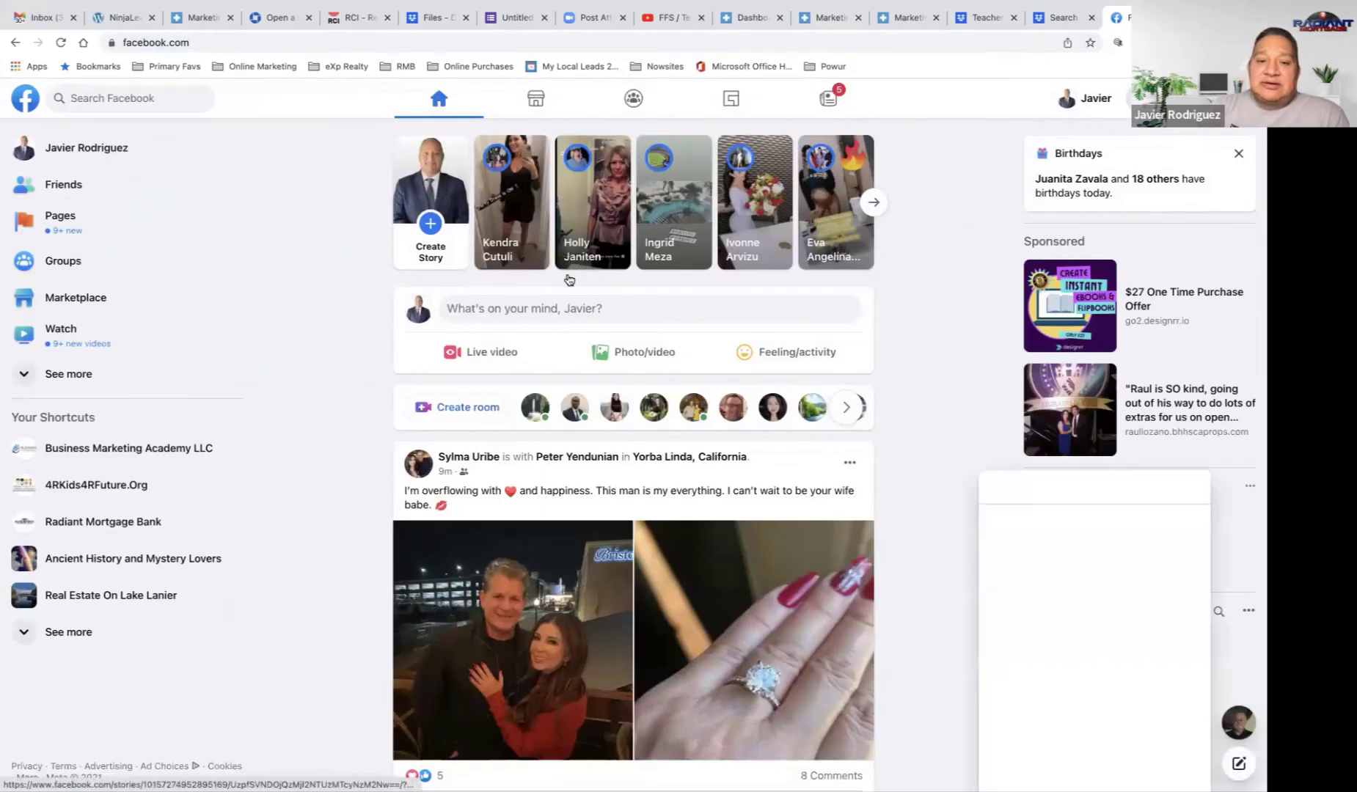
Step: Start a new post with the pasted product link, deleting its text but keeping the preview
left_click(512, 312)
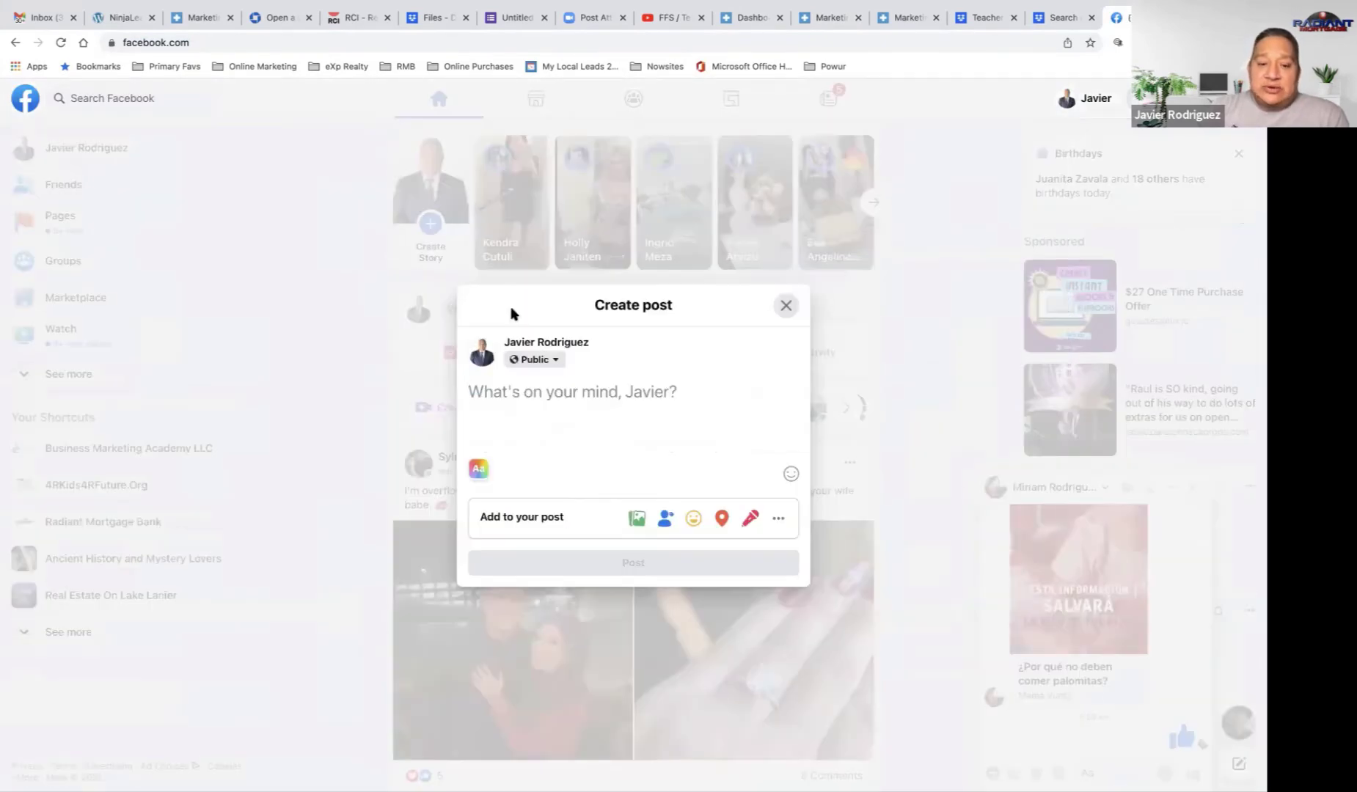
key("super+v")
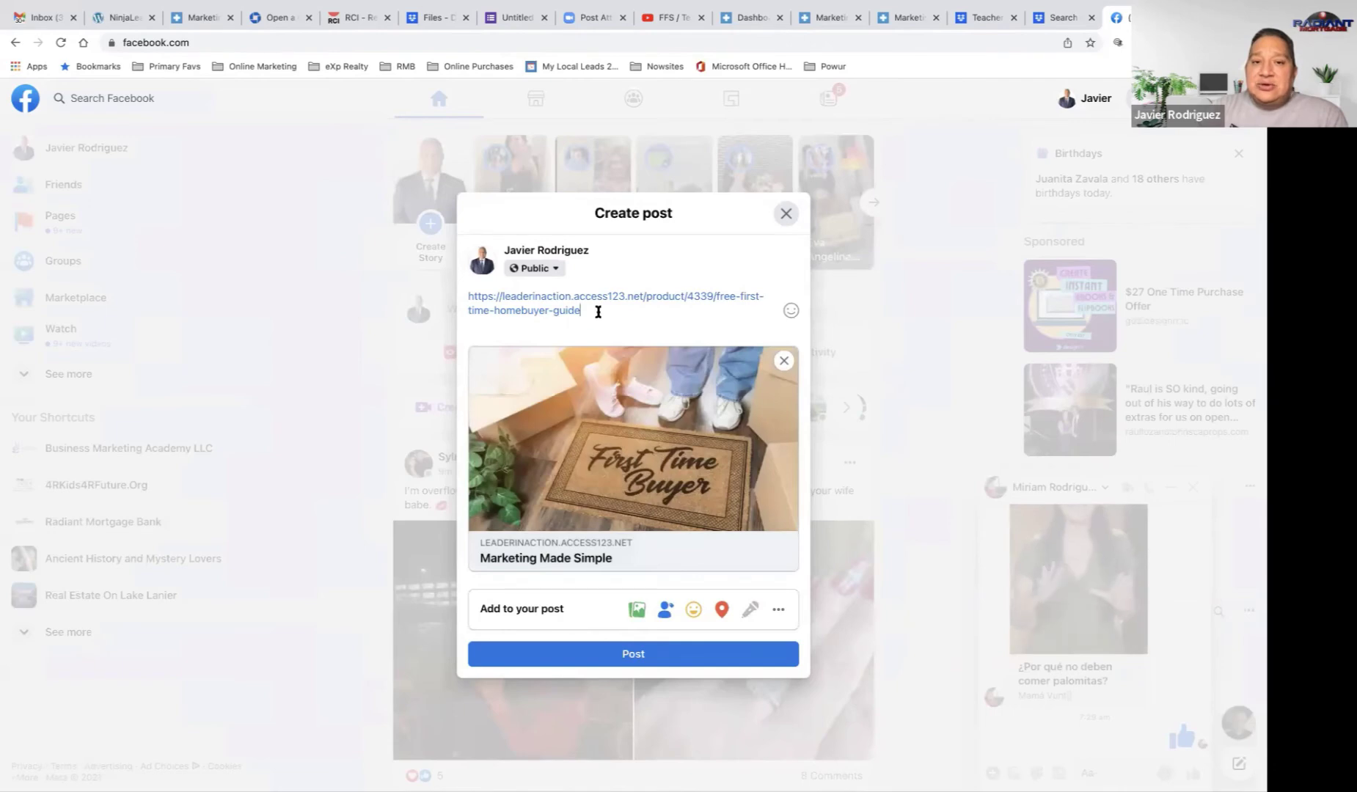
left_click_drag(597, 309, 433, 297)
key("super+c")
key("BackSpace")
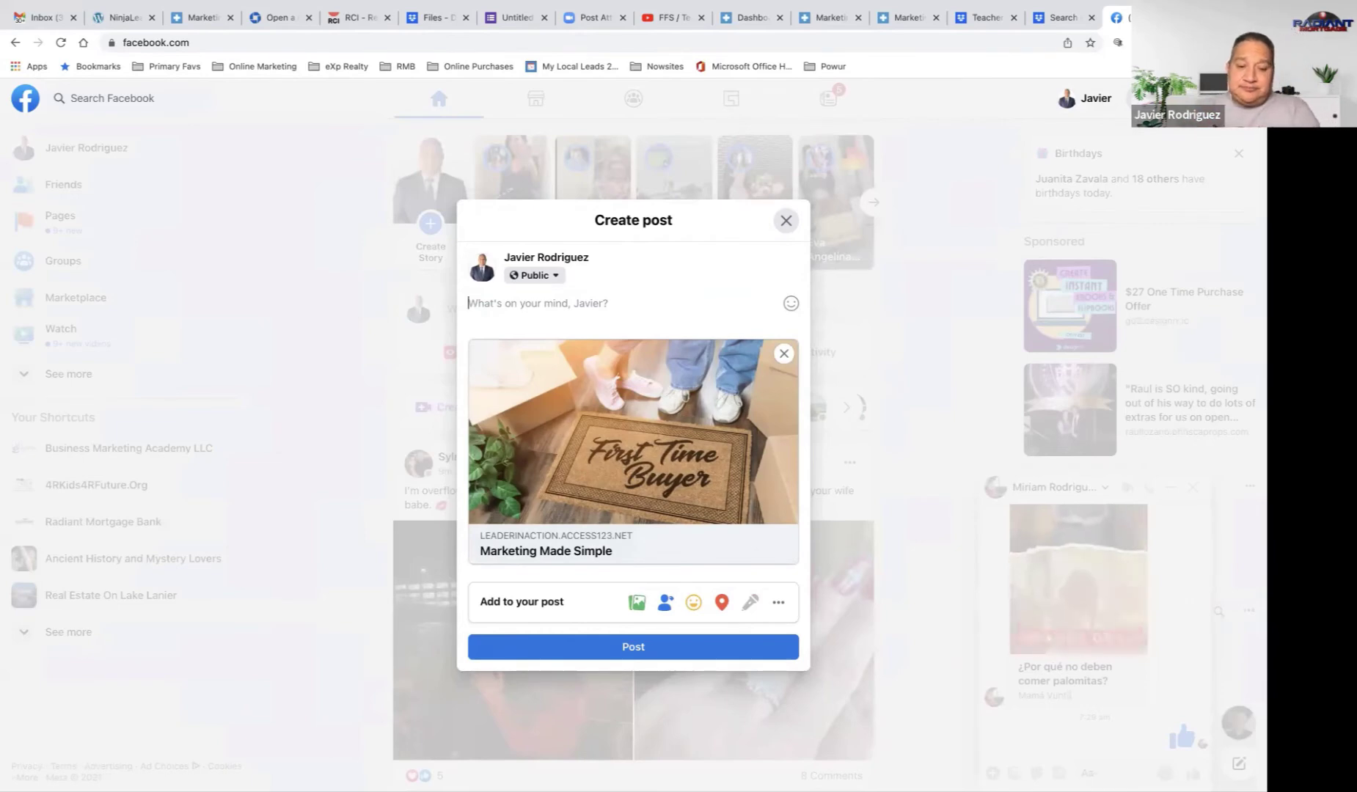
Step: Type the caption 'Looking to buy a home? This FREE guide can save you time and money:'
type("Looking")
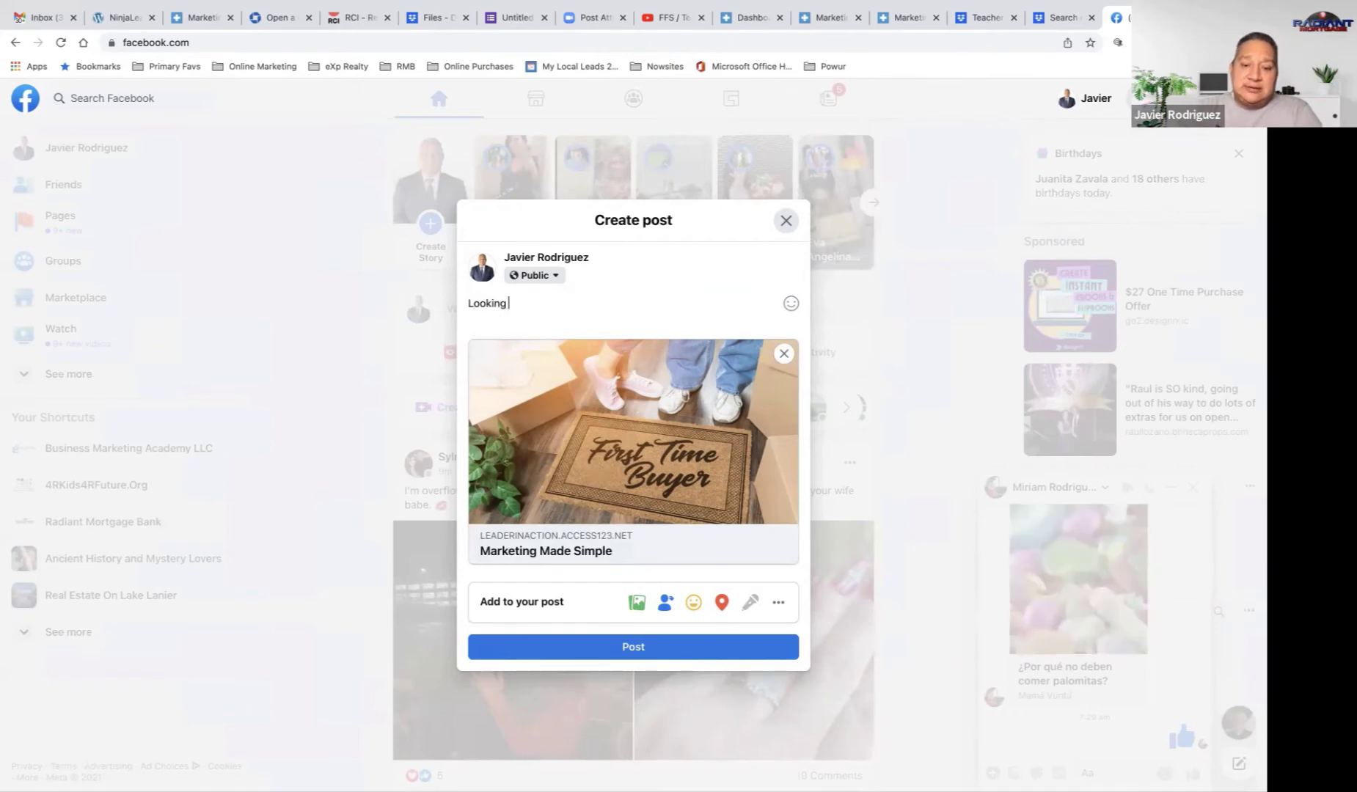
type(" to buy a h")
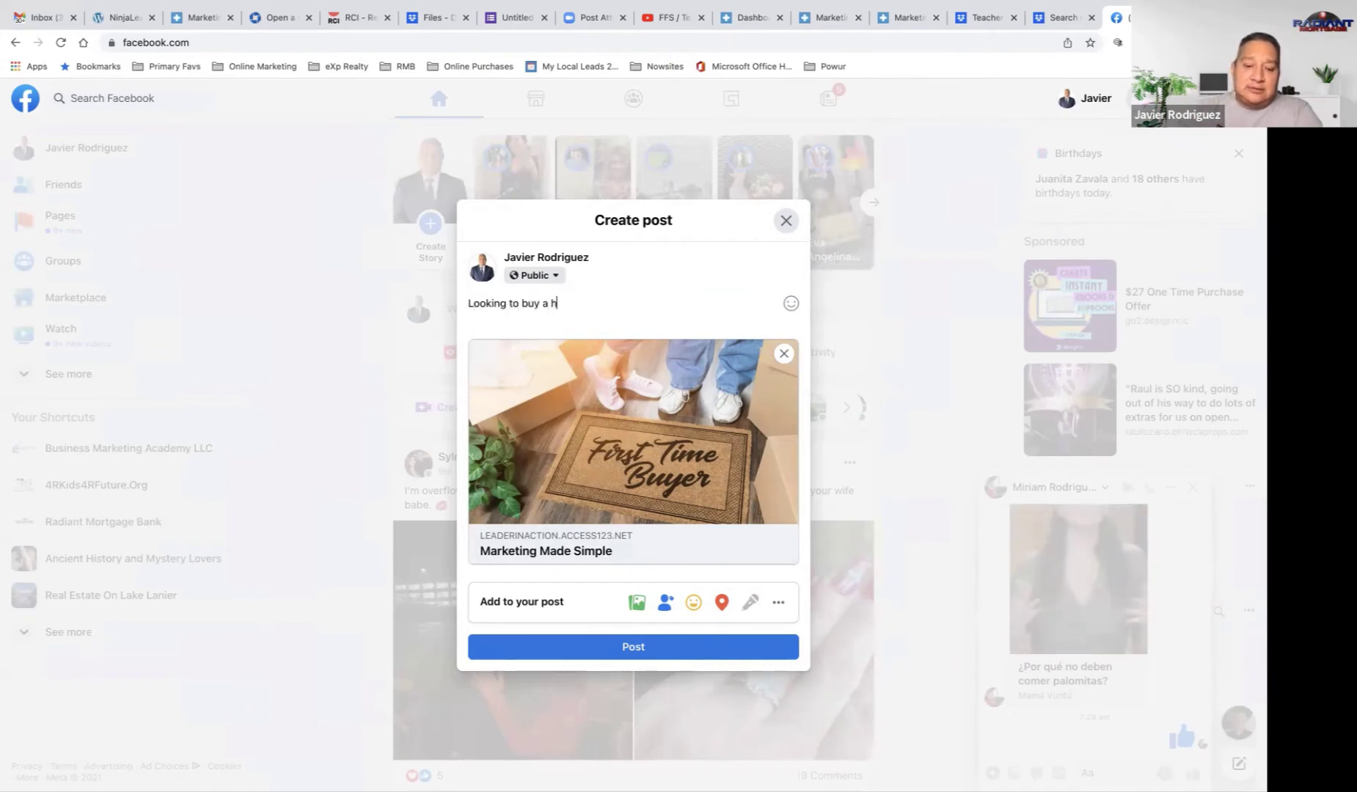
type("ome? Thi")
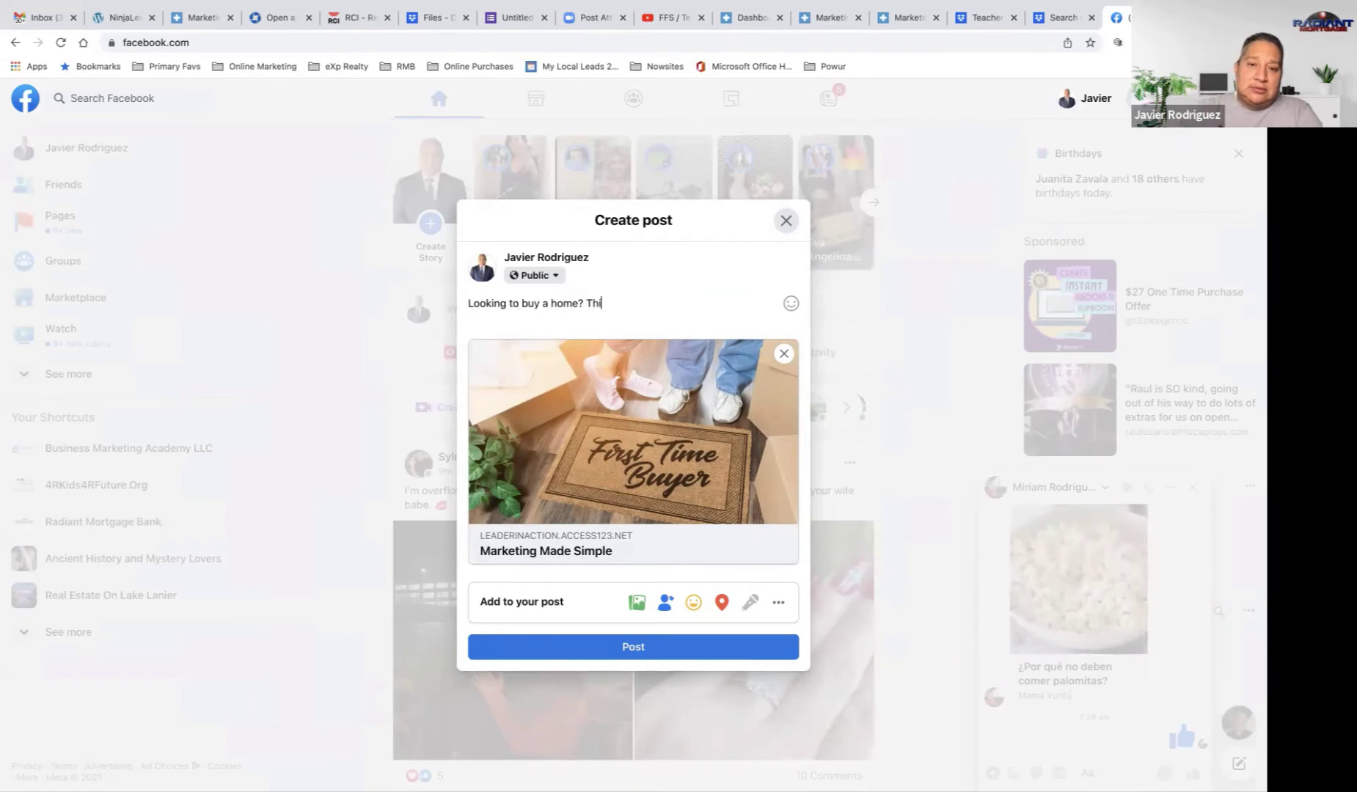
type("s F")
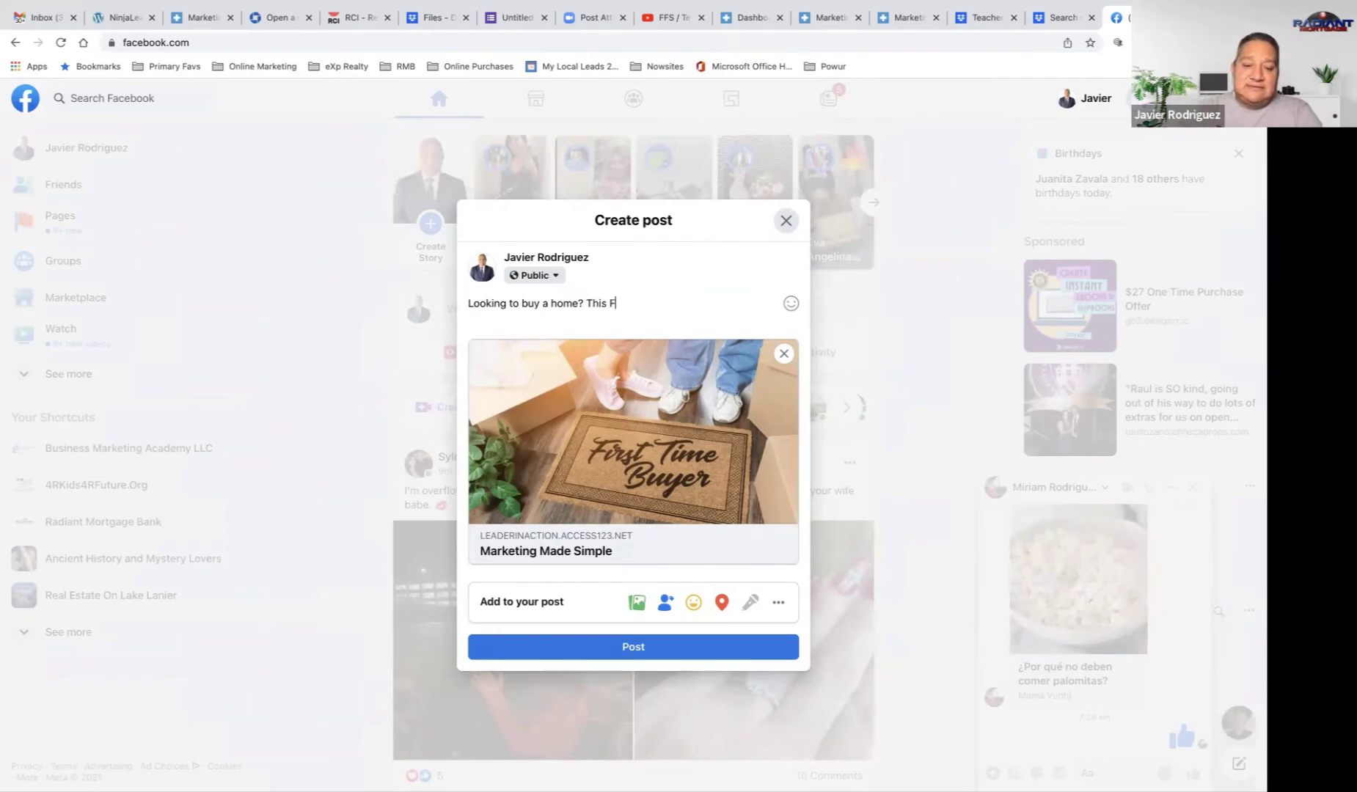
type("REE ful")
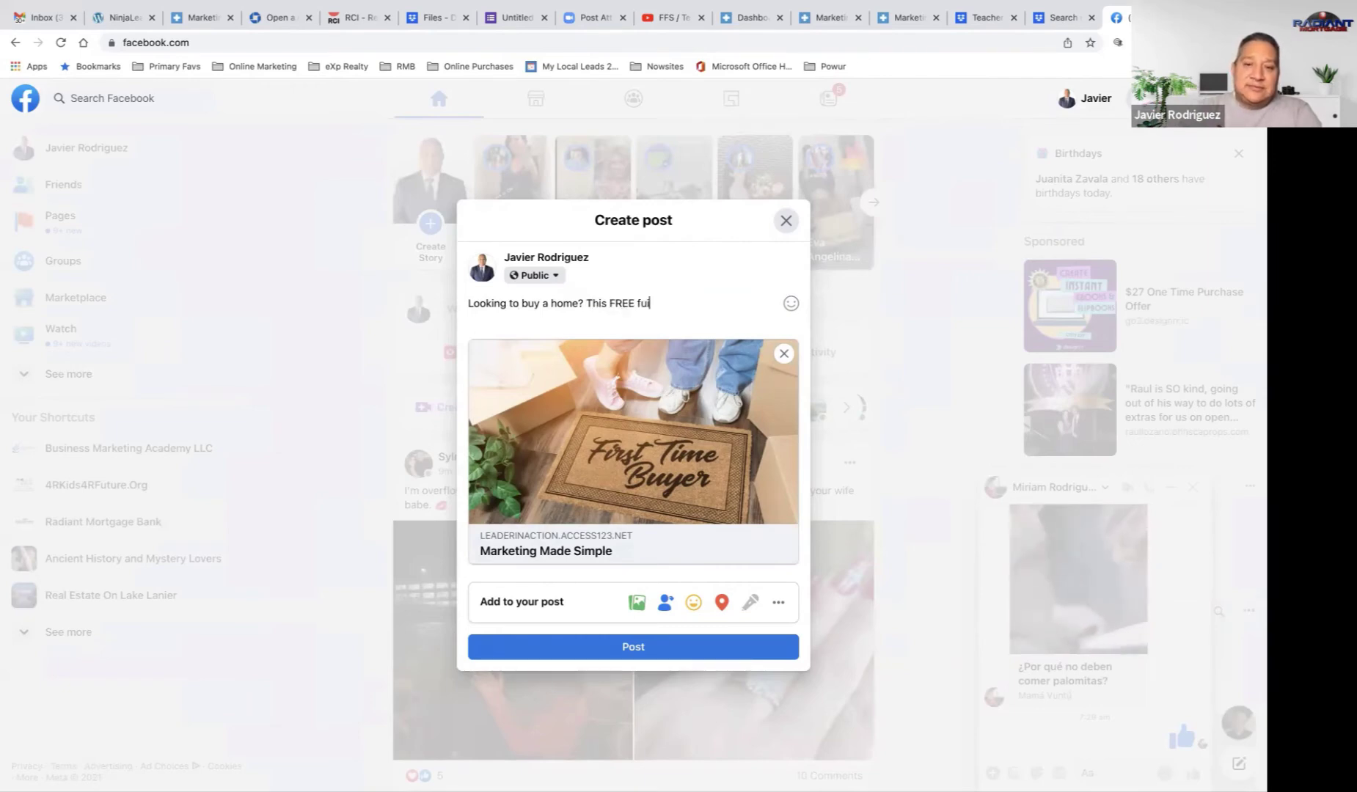
key("BackSpace")
key("BackSpace")
key("BackSpace")
type("gu")
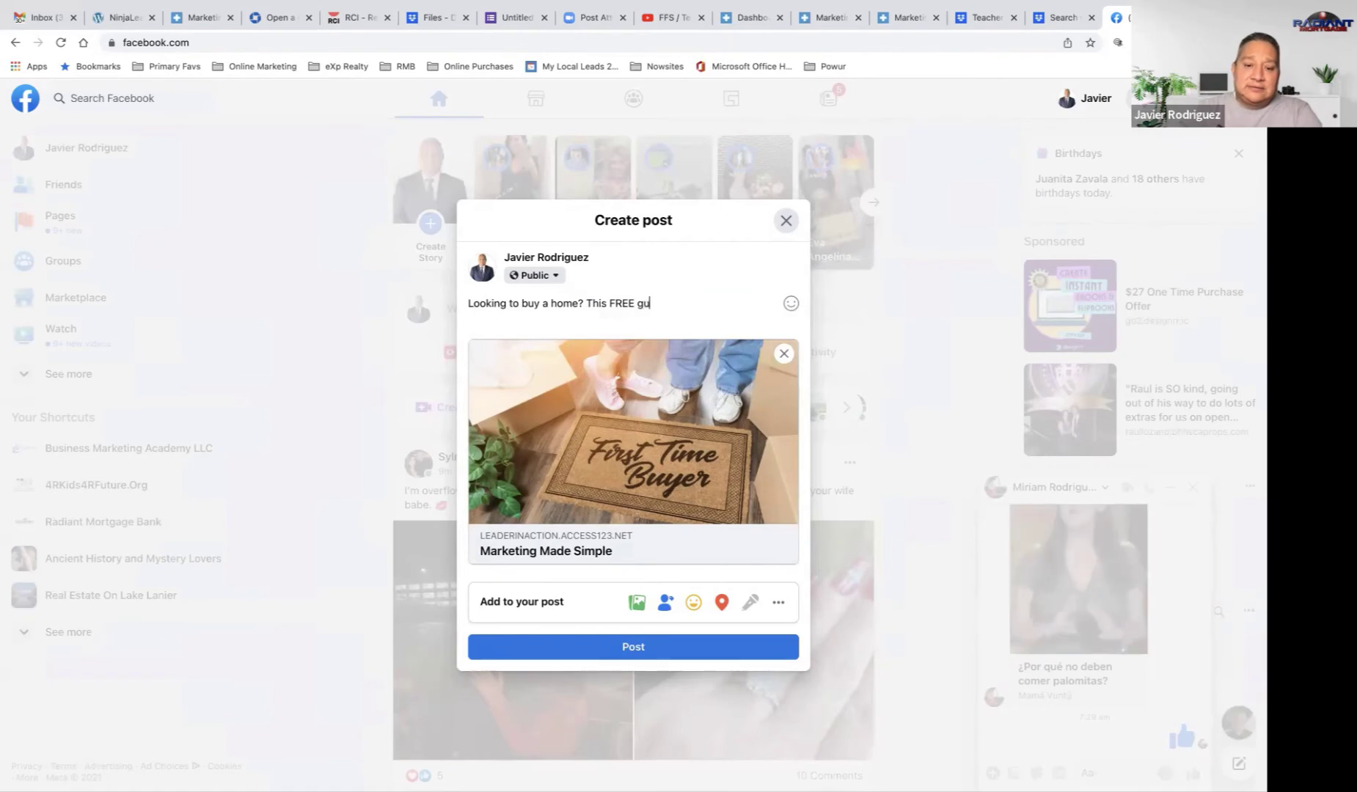
type("ide can save")
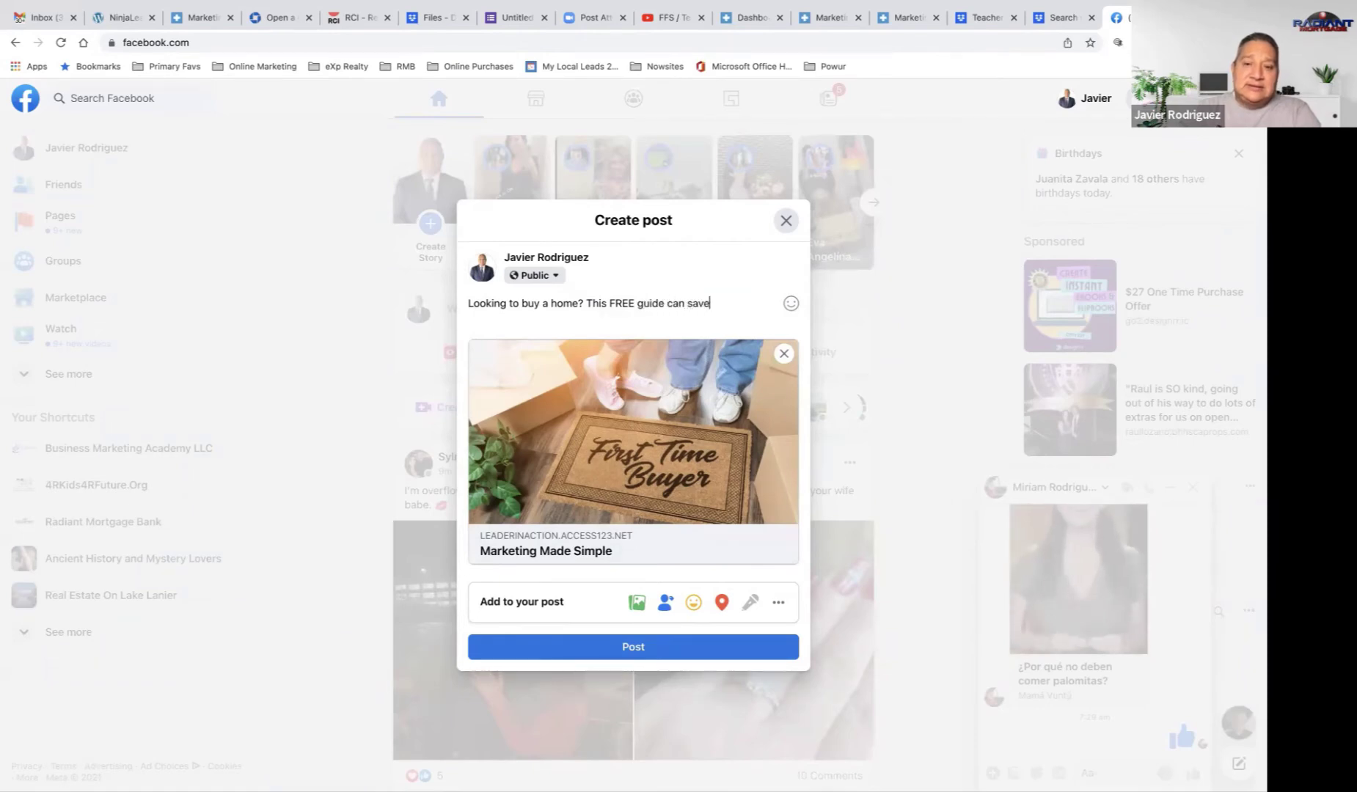
type(" your")
key("BackSpace")
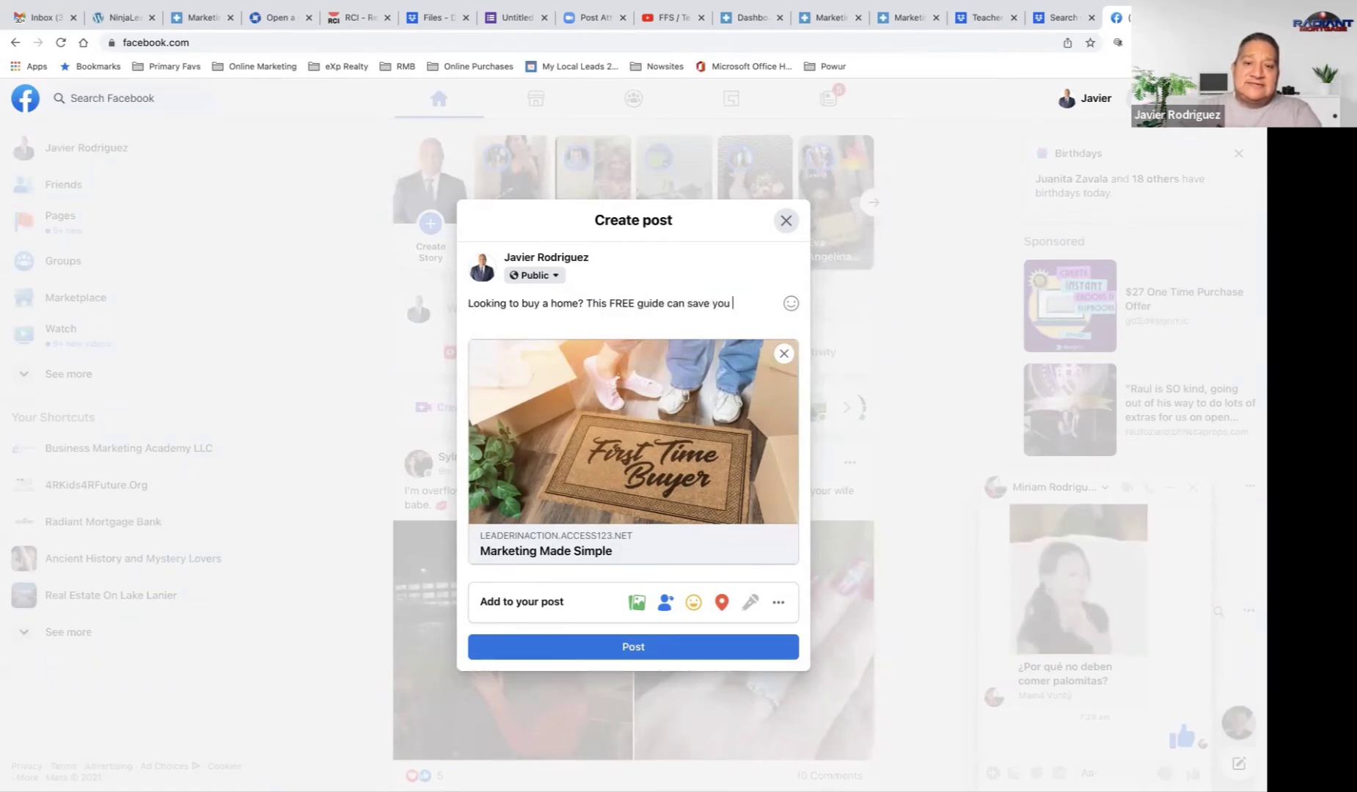
type("time and money")
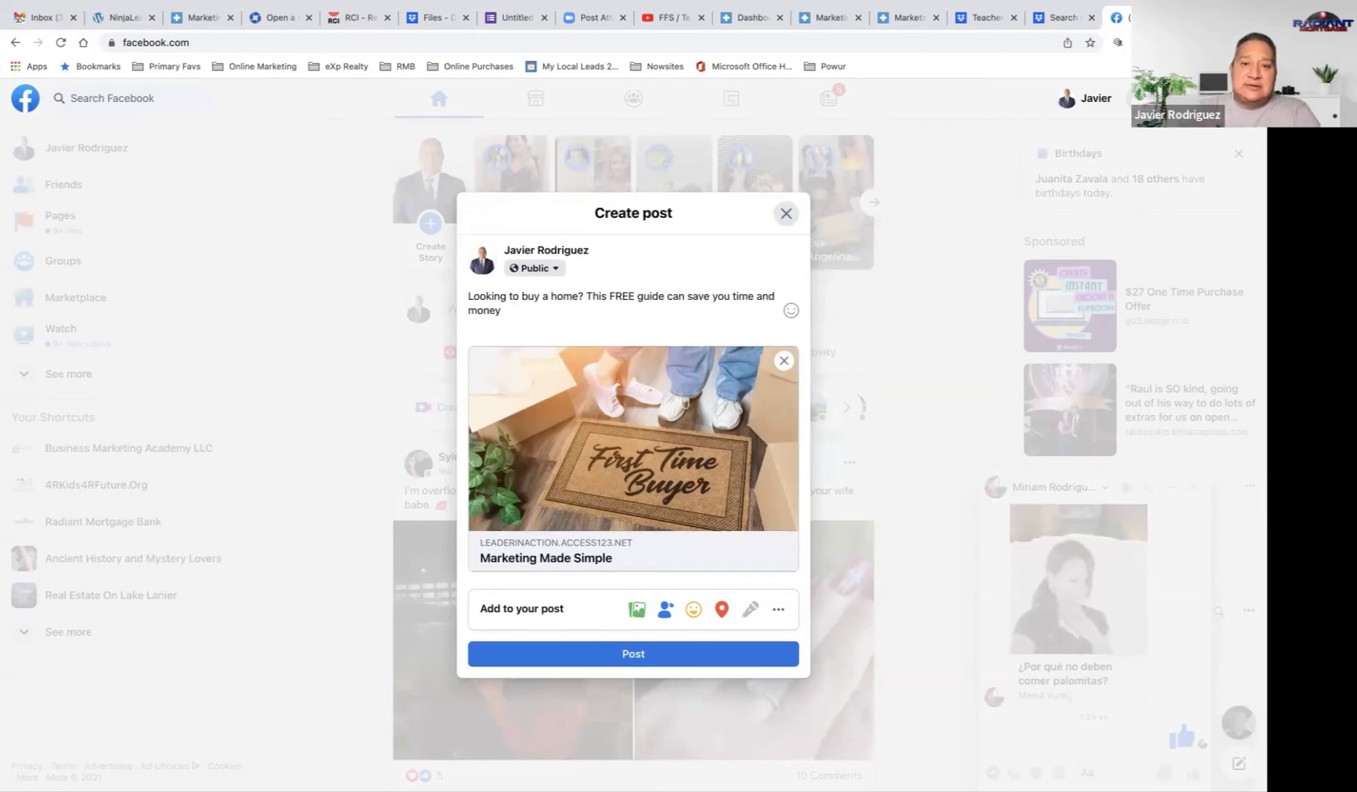
type(":")
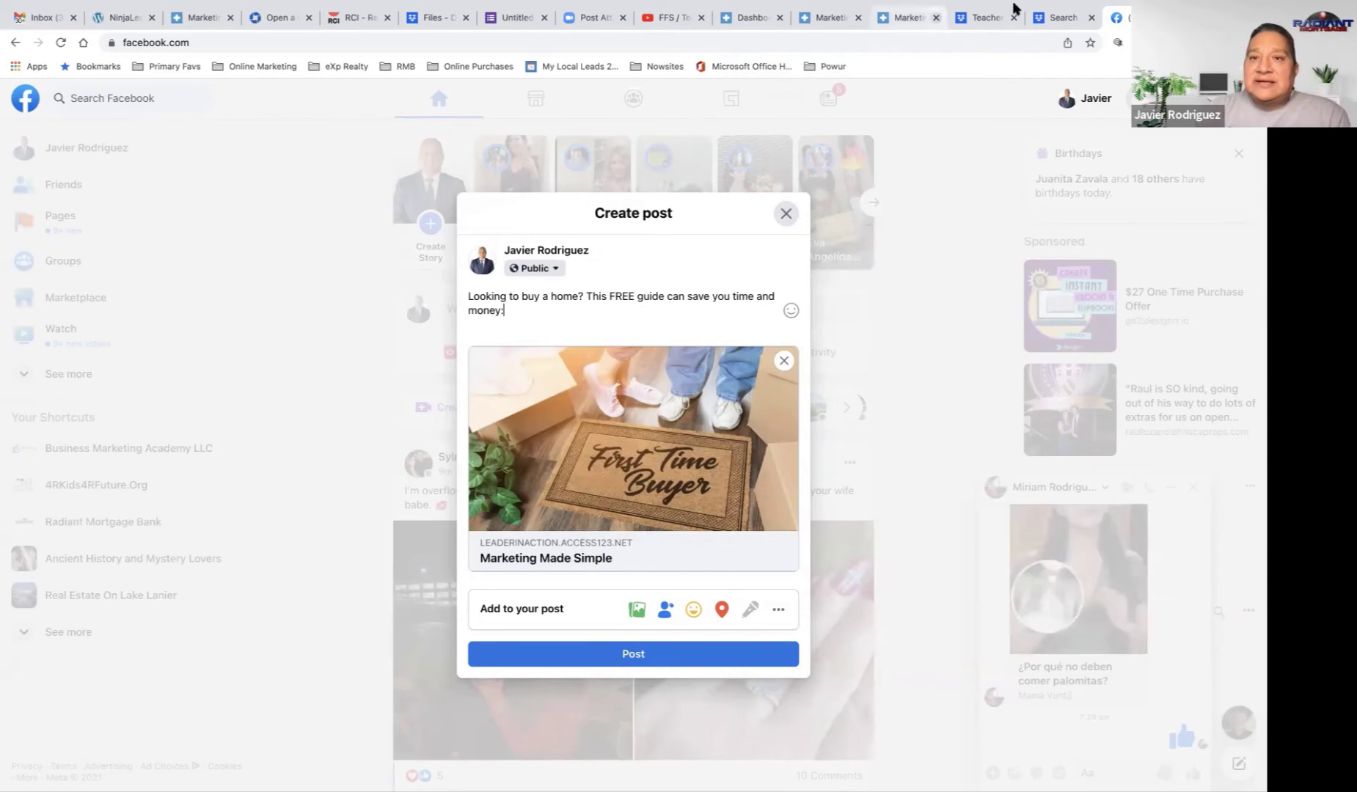
Step: Paste the guide's product URL into the Facebook tab and leave the unsent post to load it
left_click(824, 22)
left_click(739, 20)
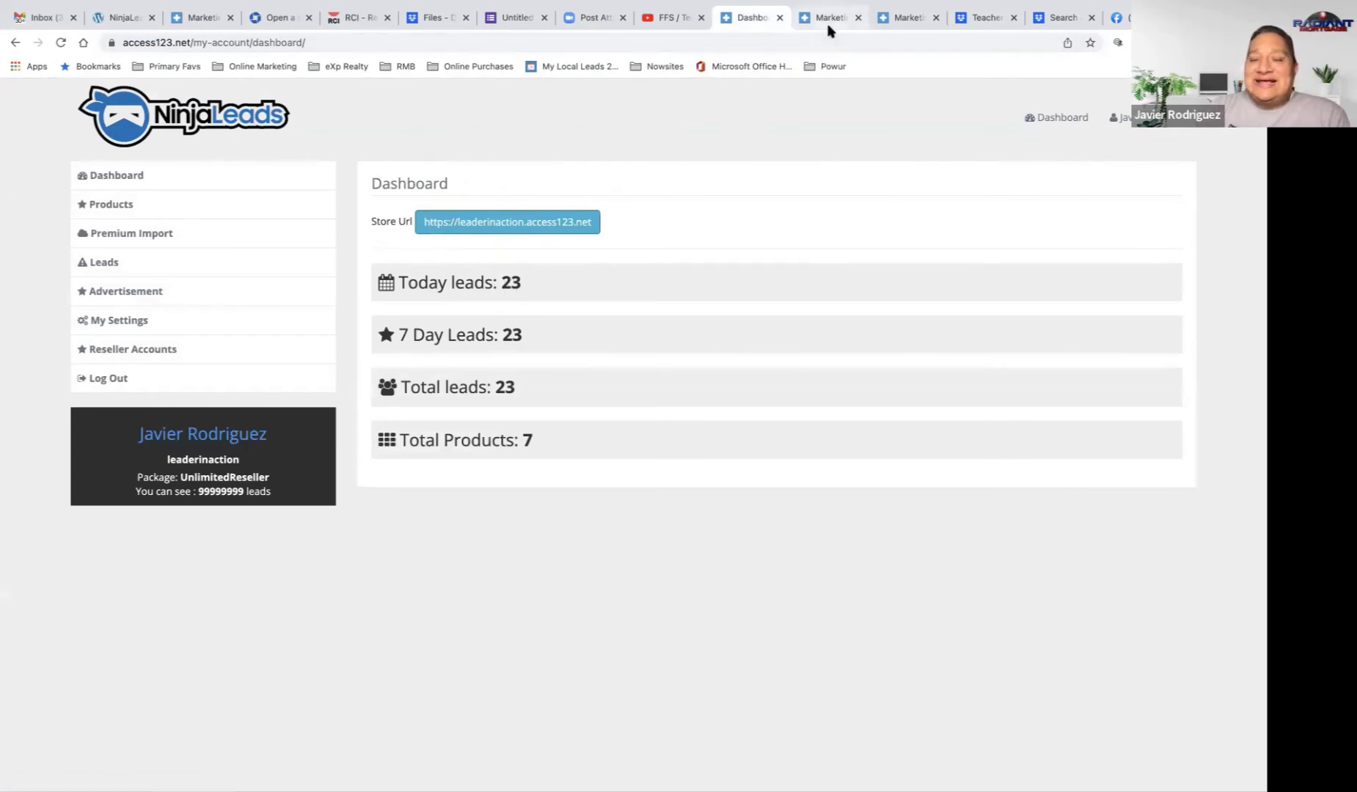
left_click(1115, 20)
left_click(653, 41)
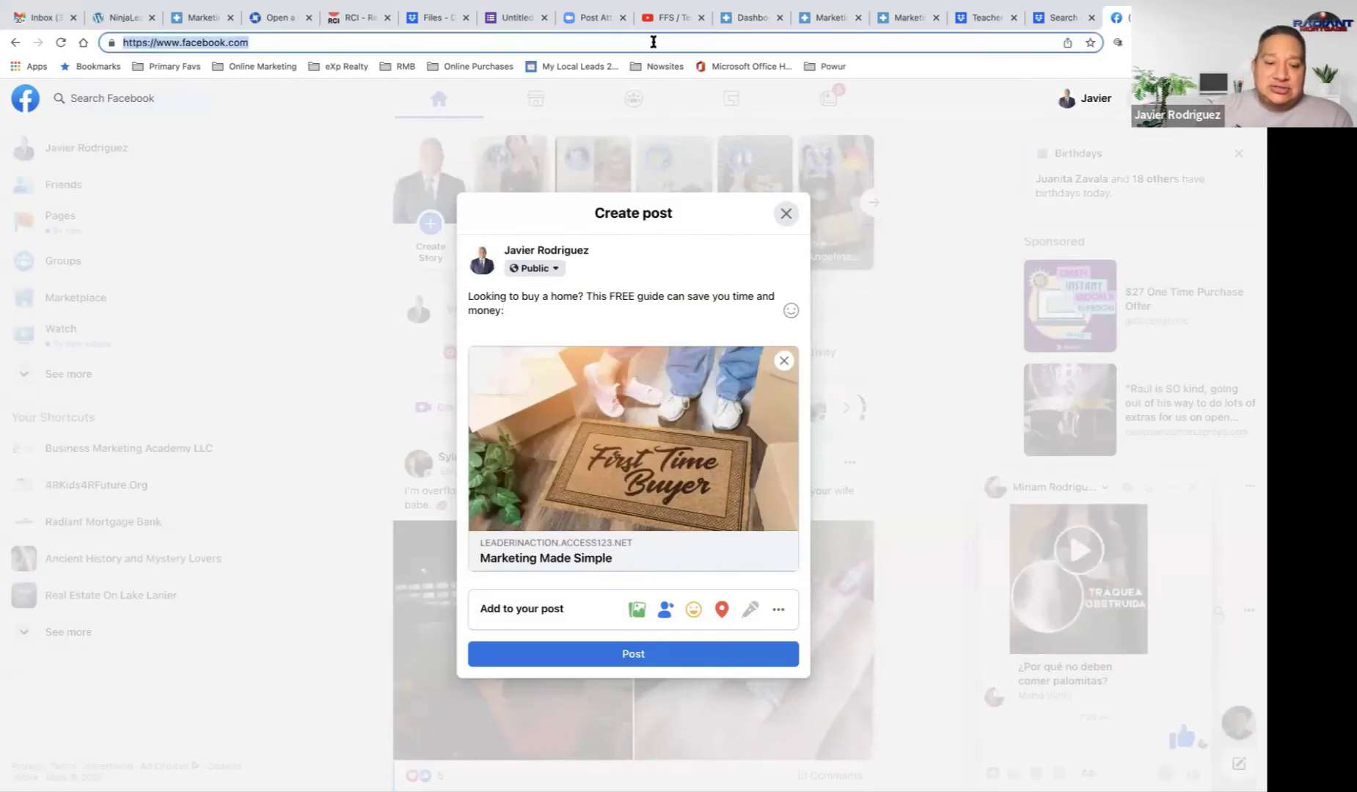
key("super+v")
key("Return")
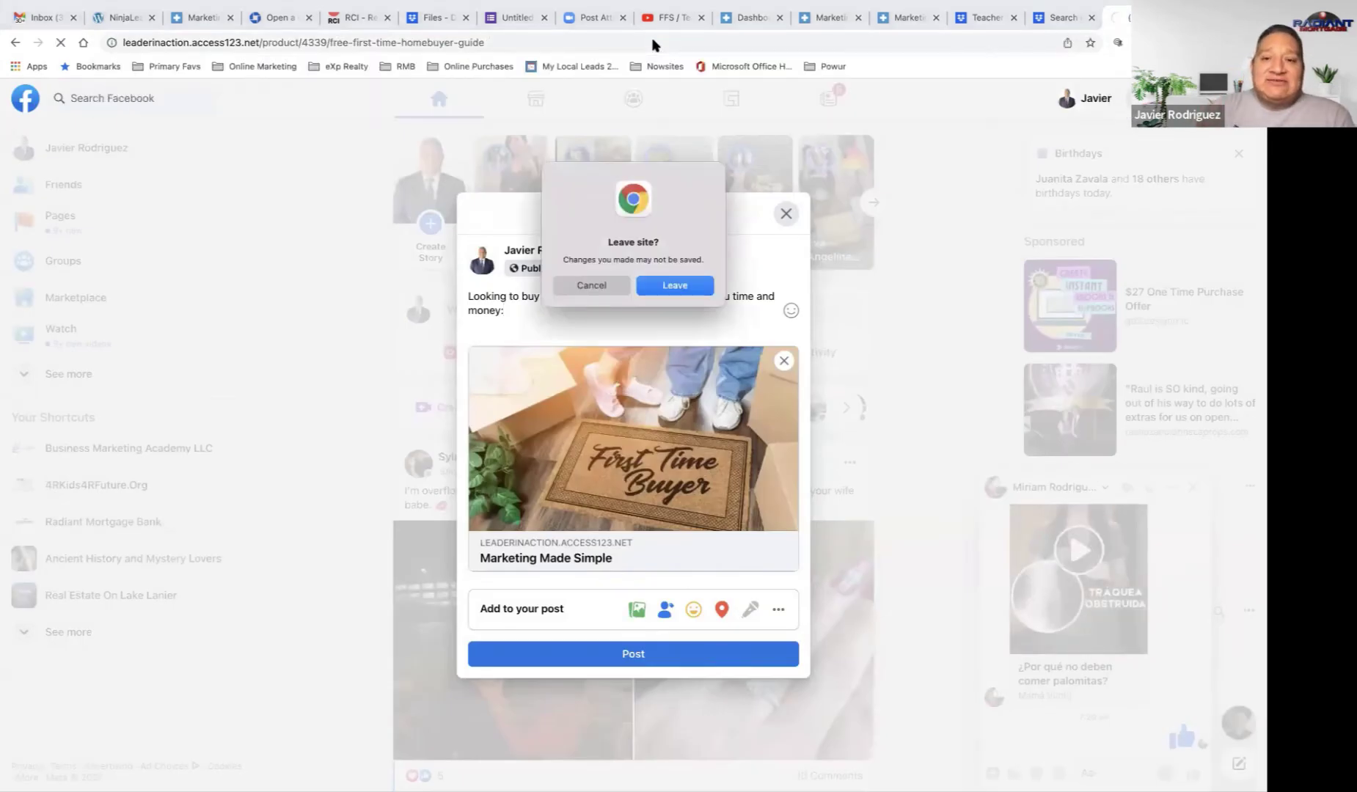
left_click(682, 288)
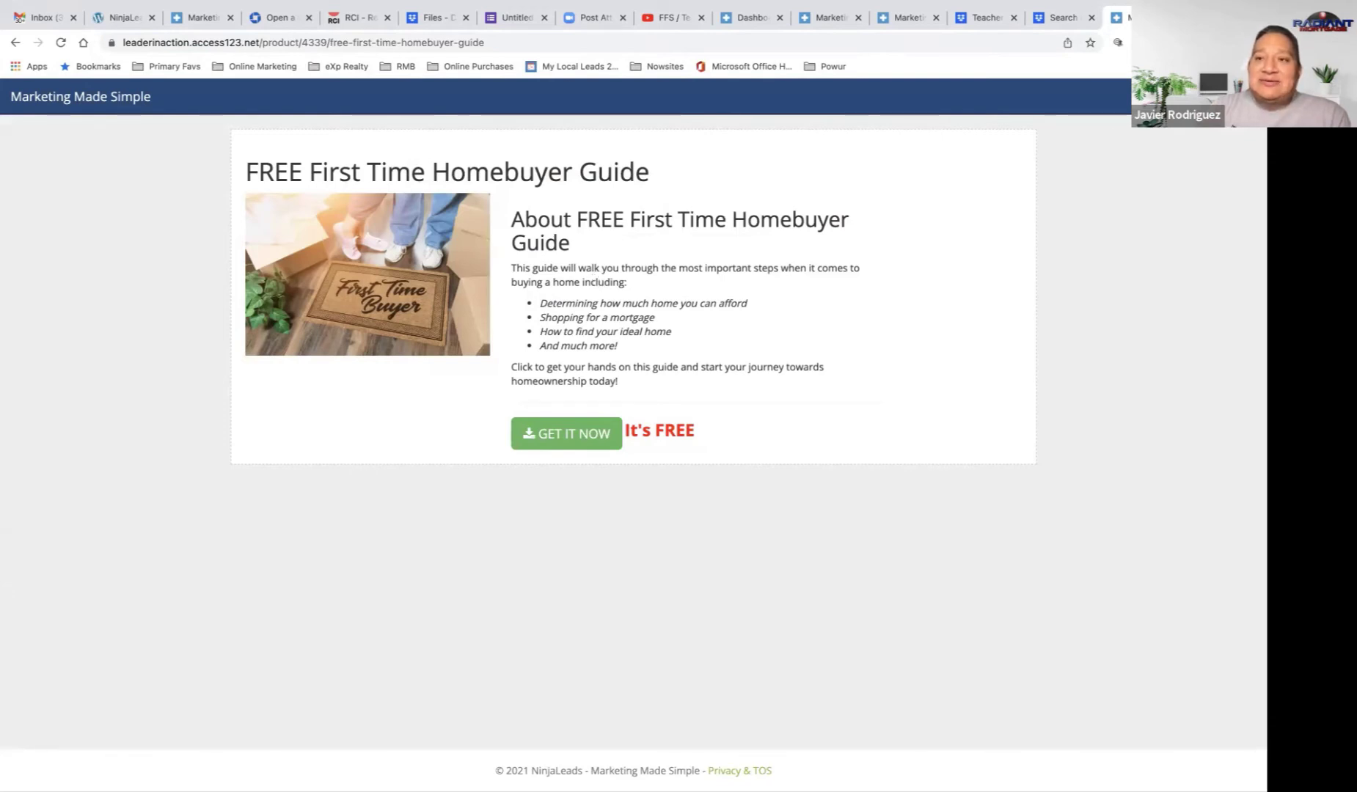
Step: Search Google for 'home buyers guide pdf' in a new tab and browse the results
key("ctrl+t")
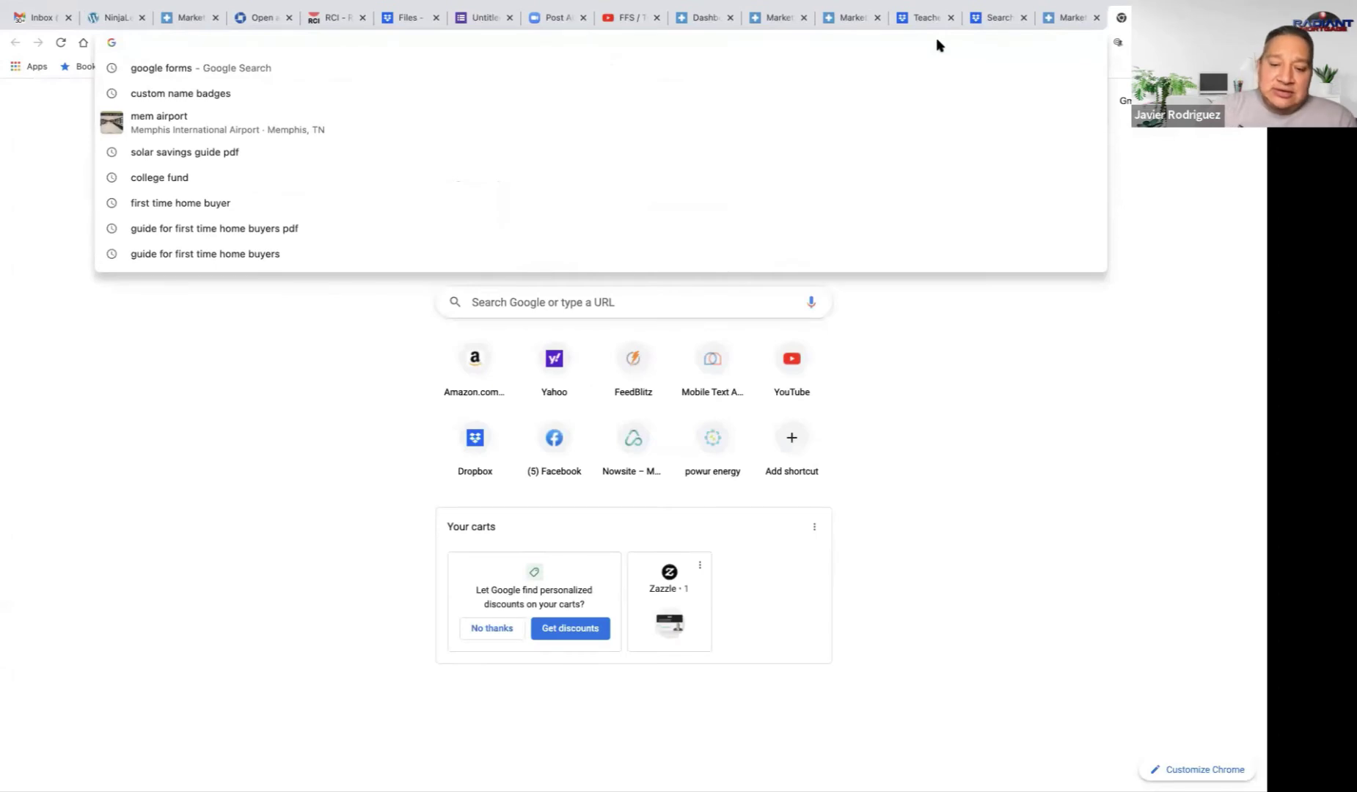
type("home")
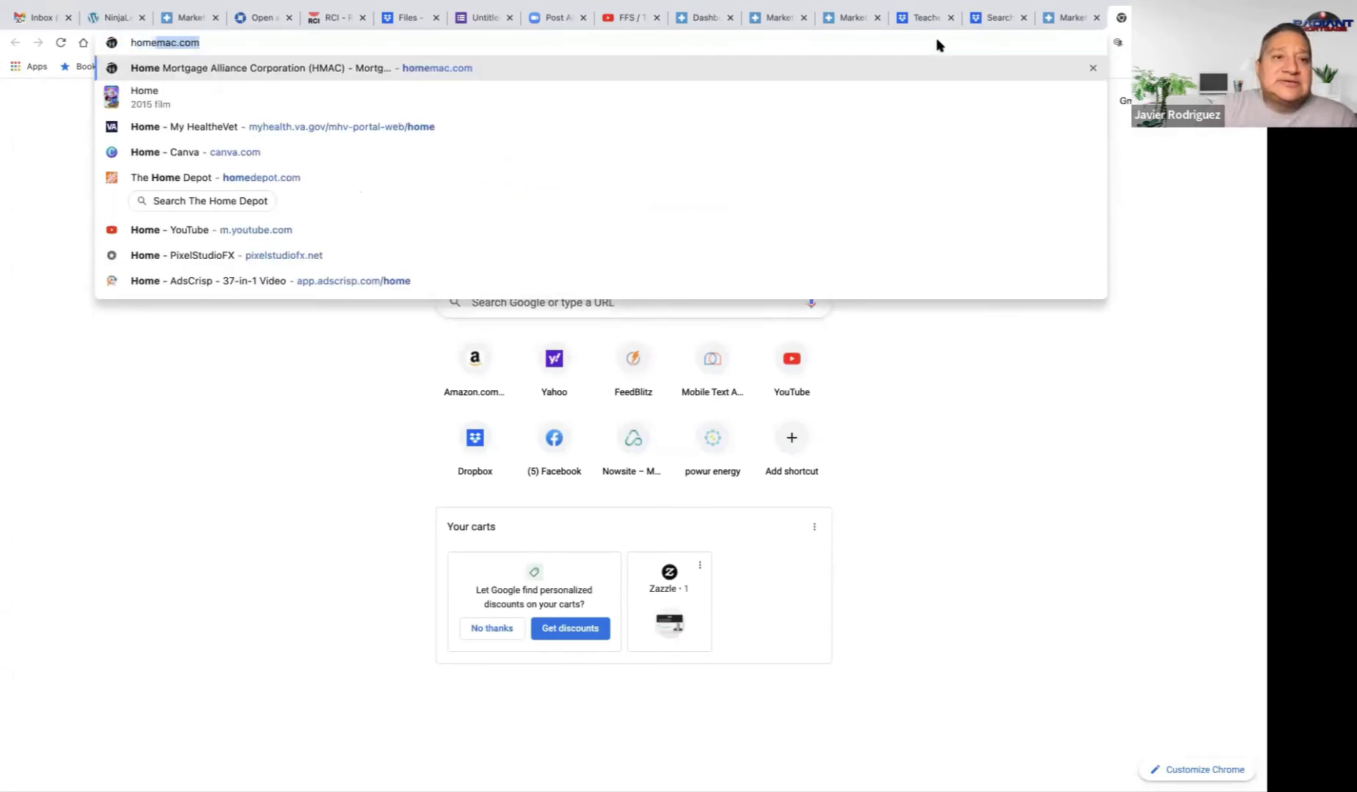
type(" buyer")
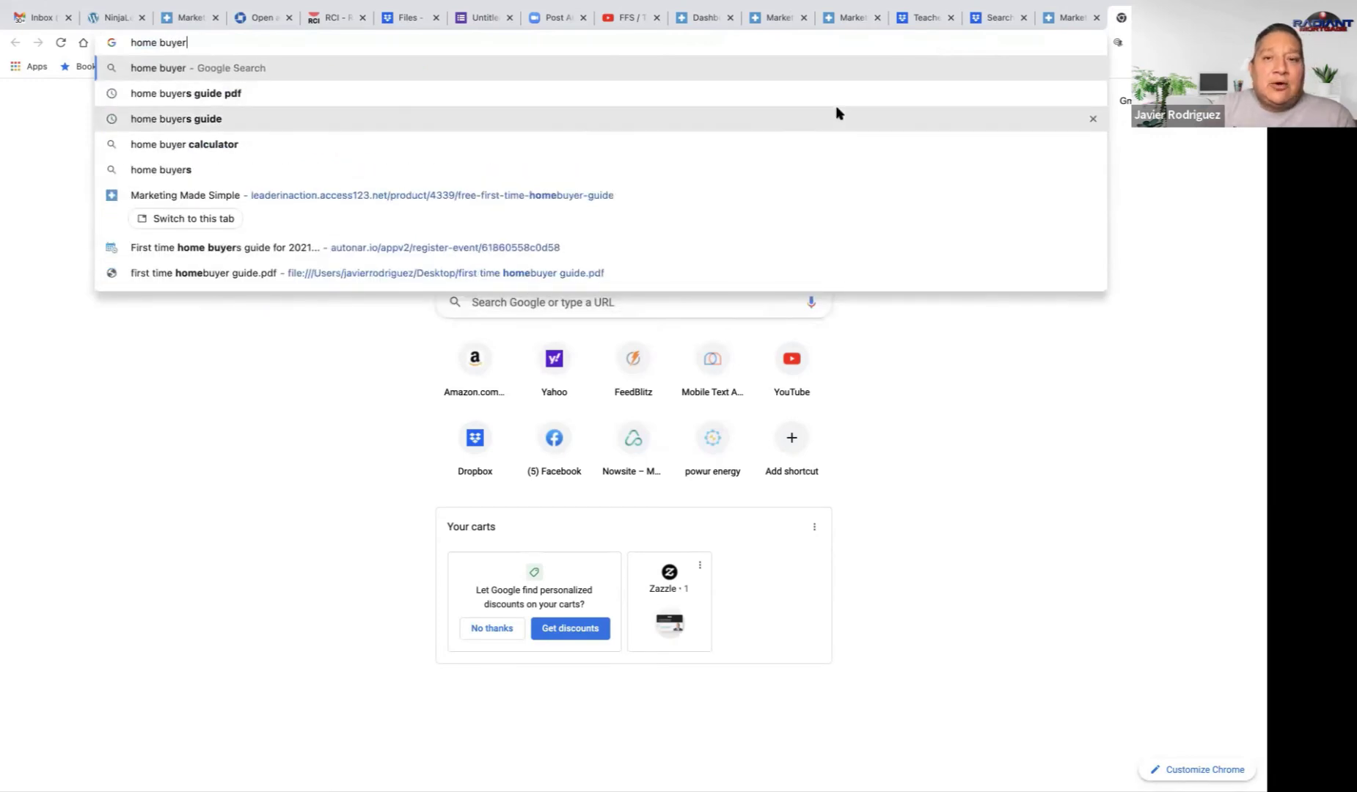
left_click(227, 94)
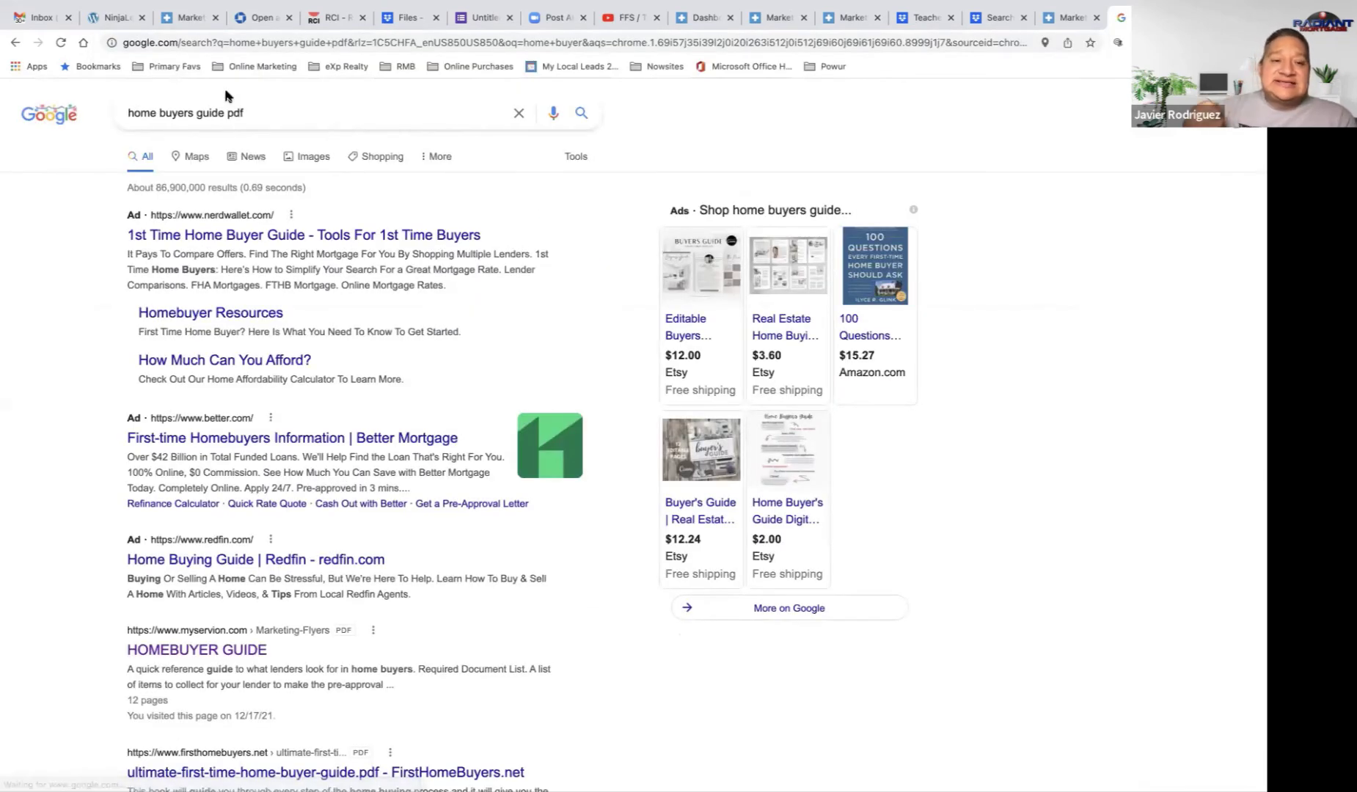
scroll(99, 344, "down", 3)
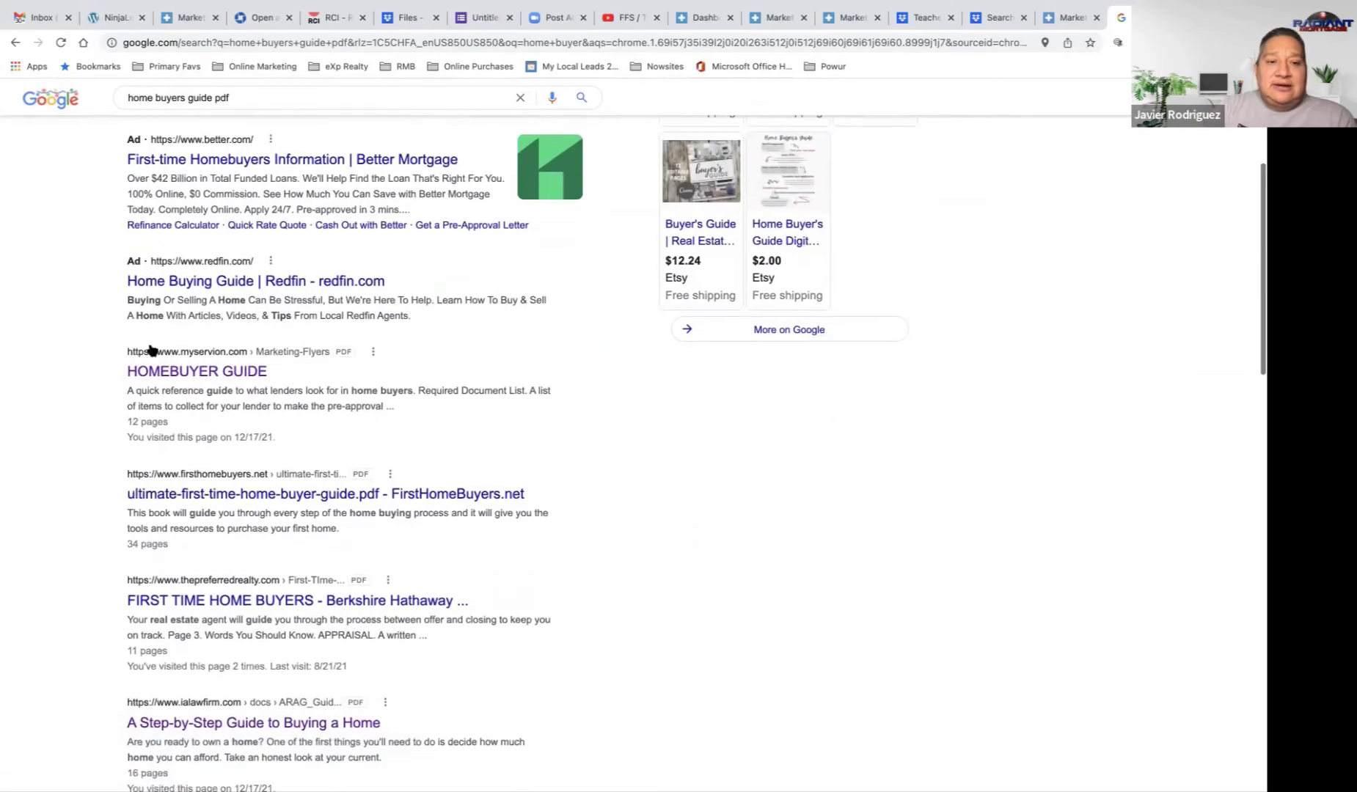
scroll(192, 378, "down", 3)
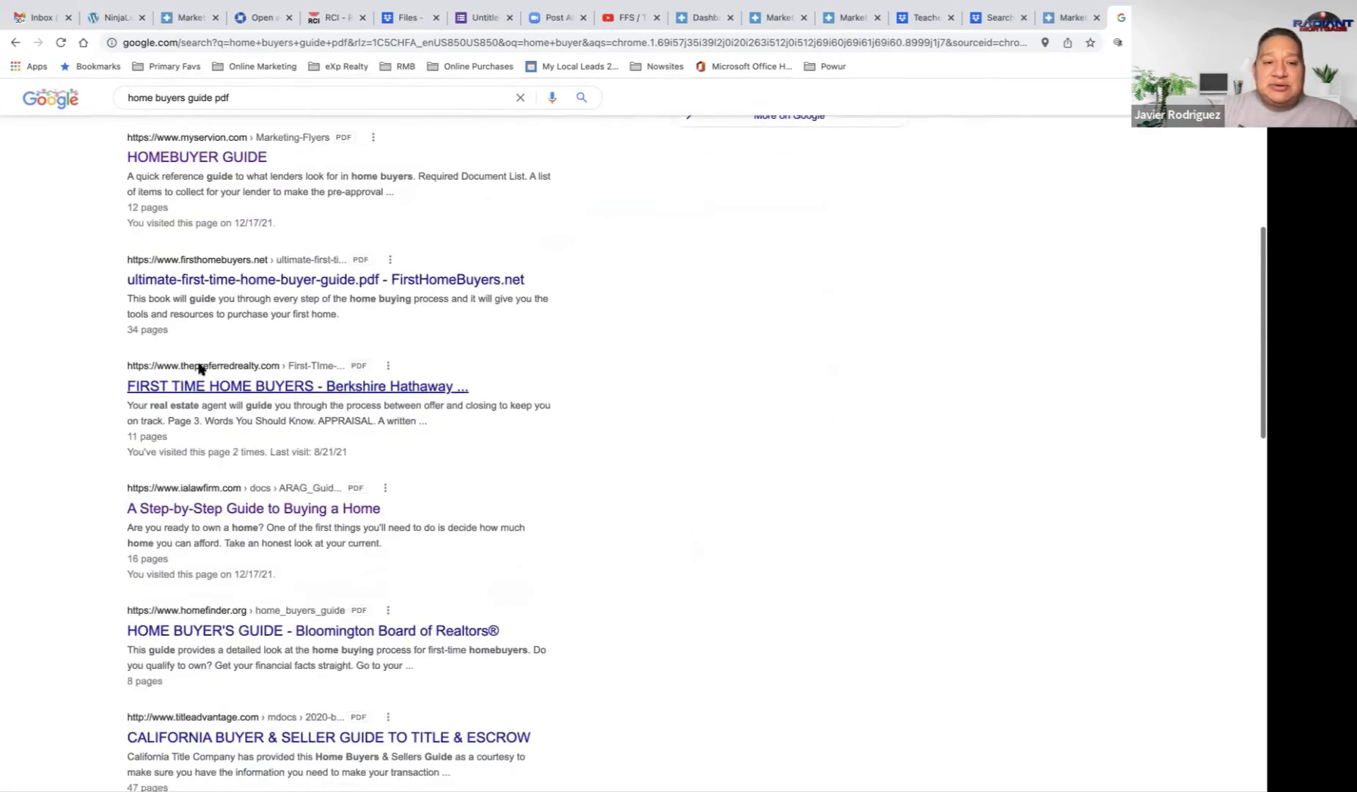
scroll(304, 520, "down", 4)
scroll(302, 518, "down", 3)
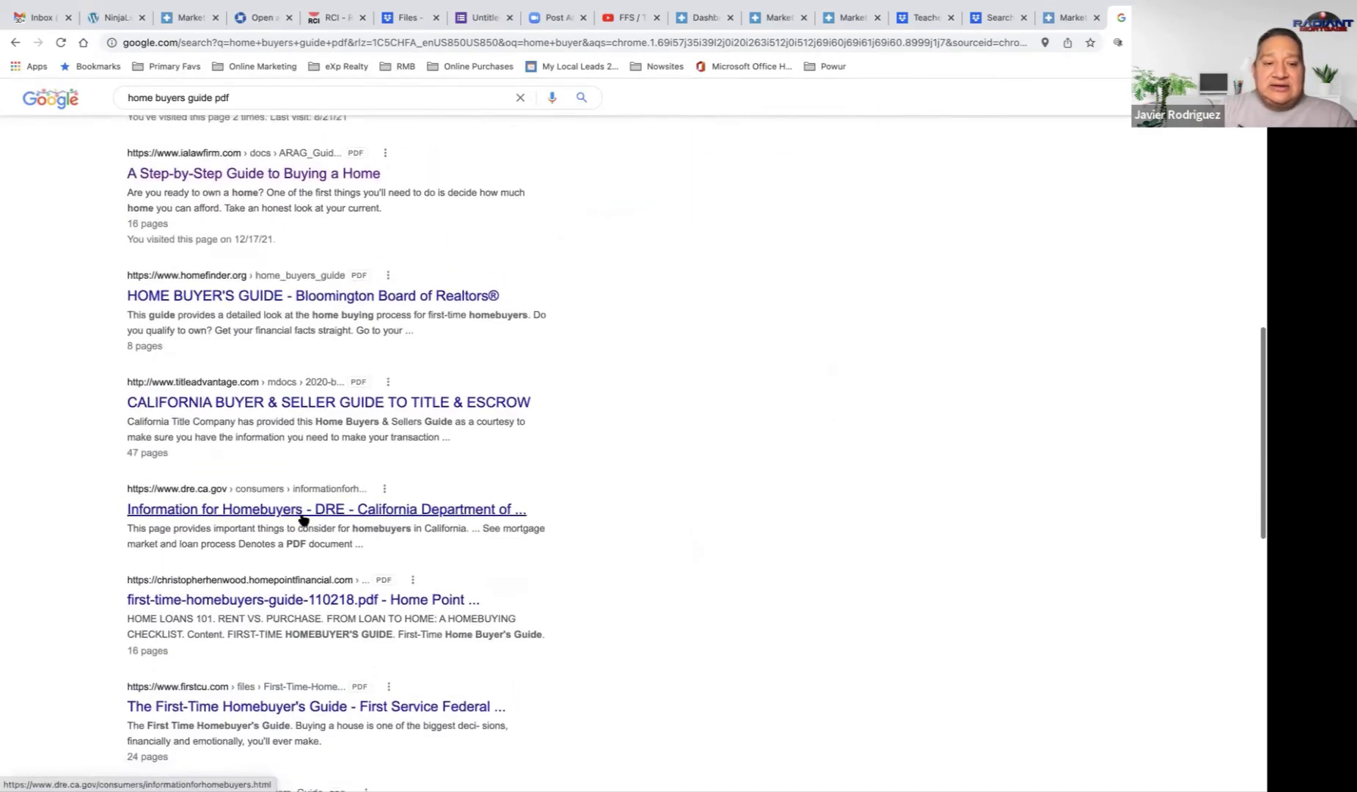
scroll(300, 518, "up", 5)
Step: Open and scroll through the 'A Step-by-Step Guide to Buying a Home' PDF, then select its address
left_click(275, 437)
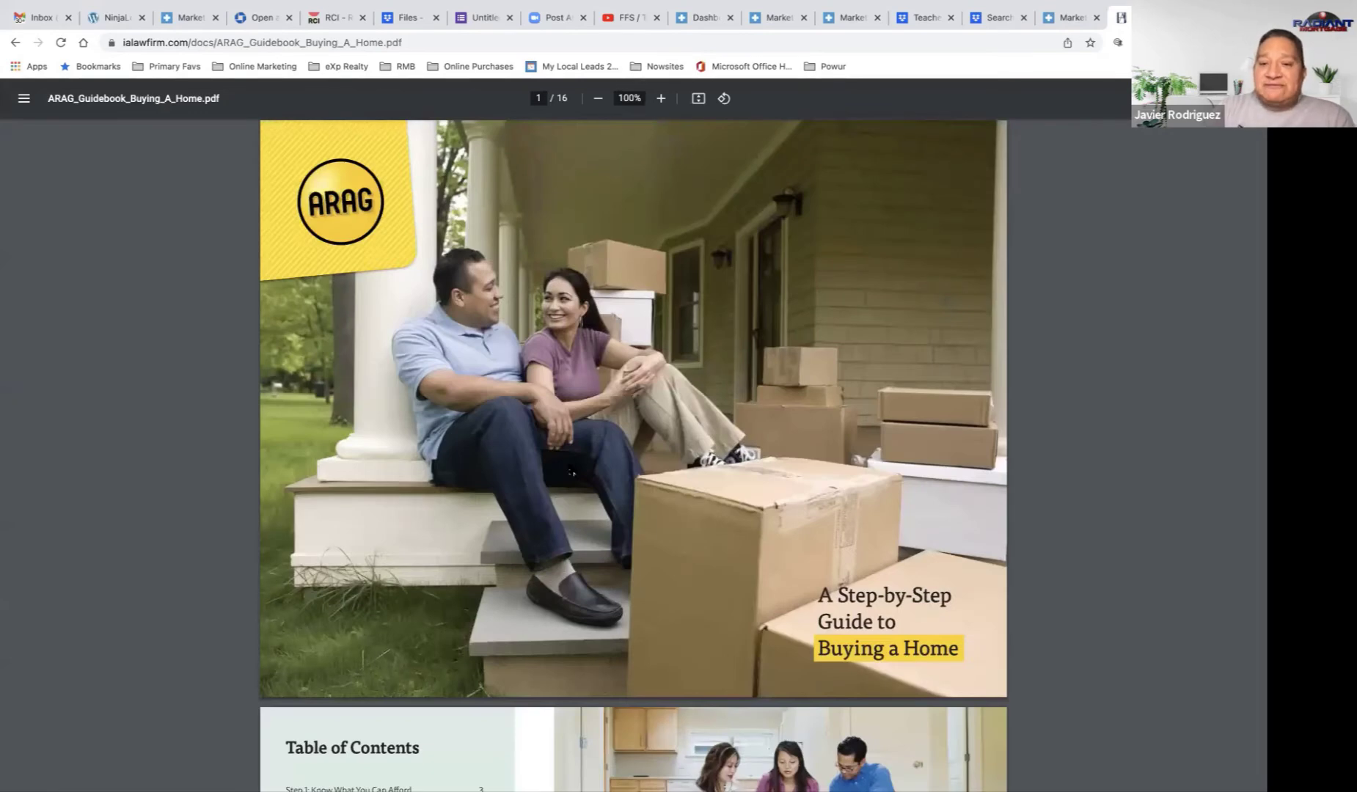
scroll(572, 473, "down", 3)
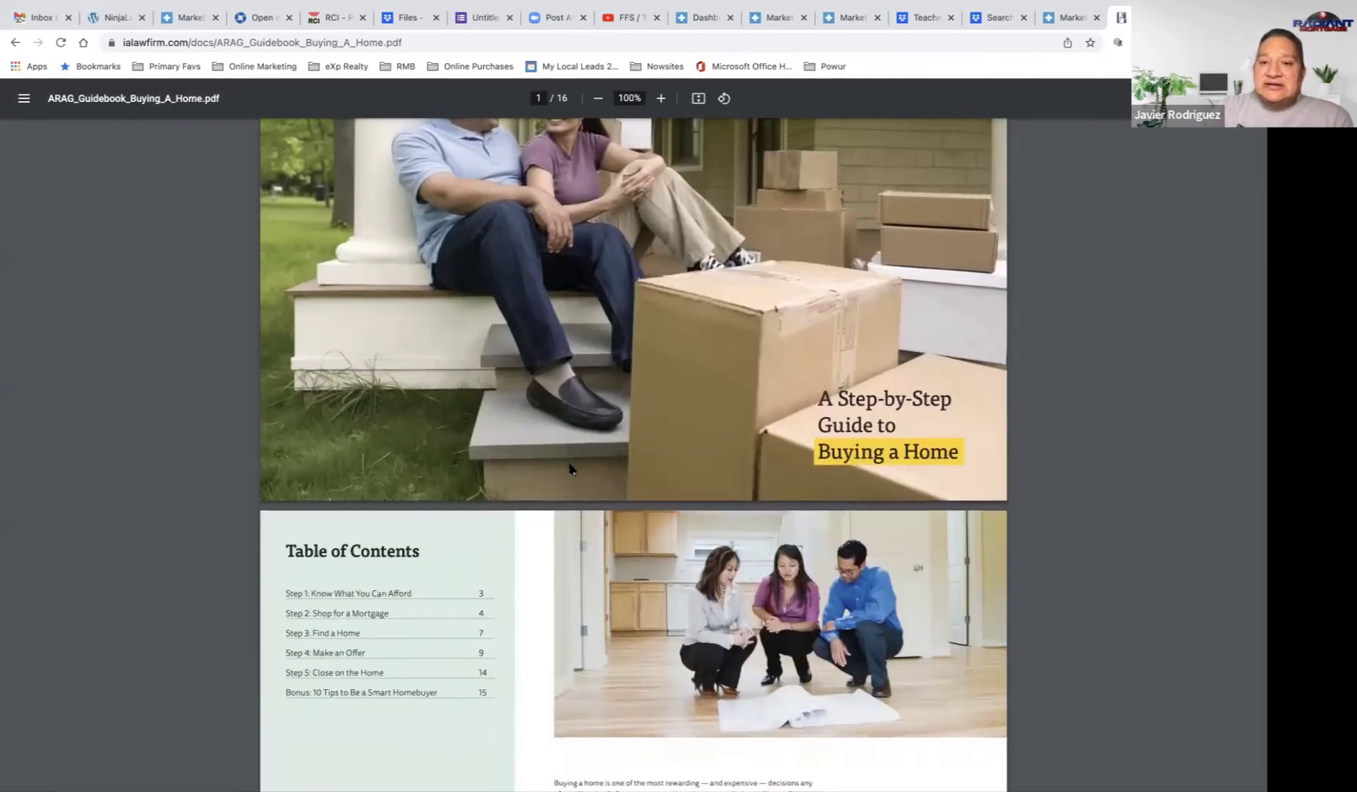
scroll(570, 469, "down", 1)
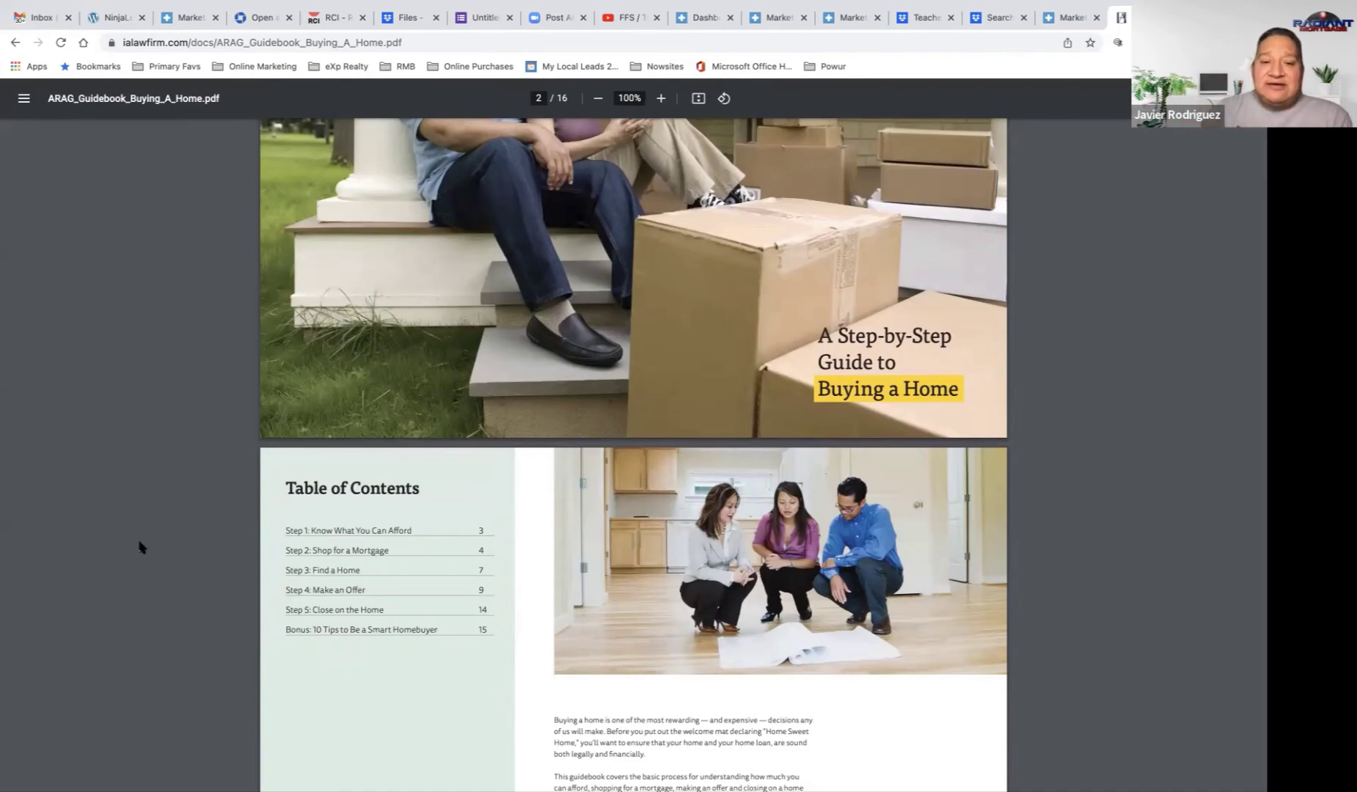
scroll(139, 547, "down", 10)
scroll(139, 546, "down", 20)
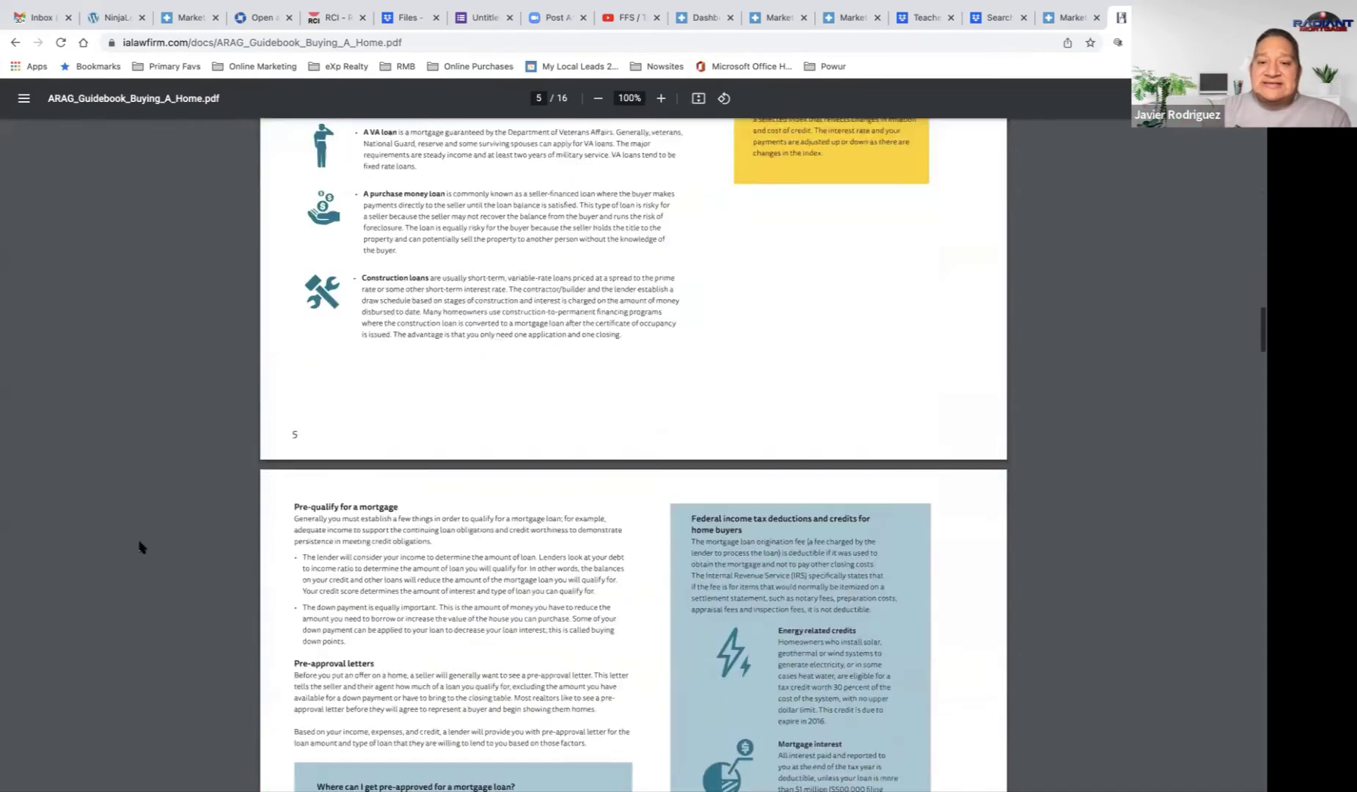
scroll(139, 546, "down", 20)
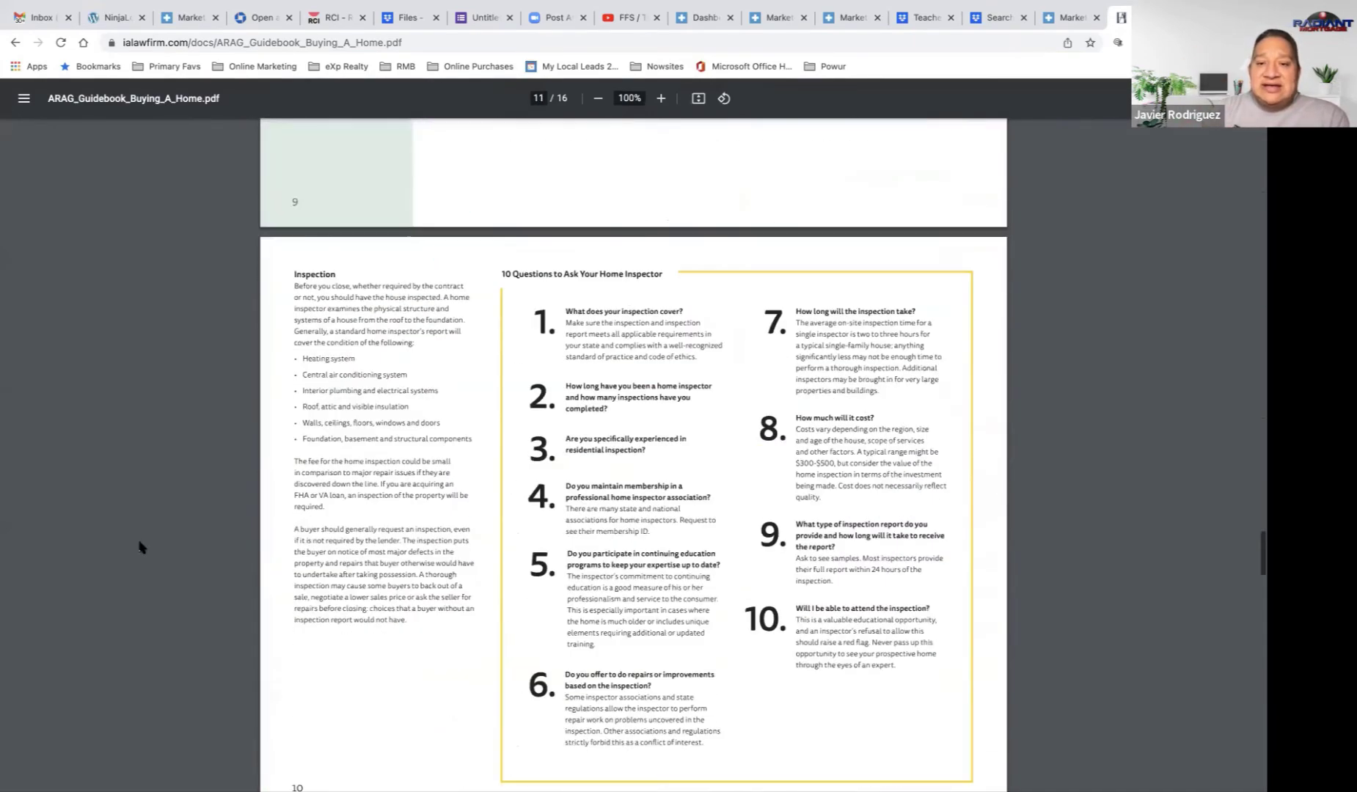
scroll(141, 547, "down", 15)
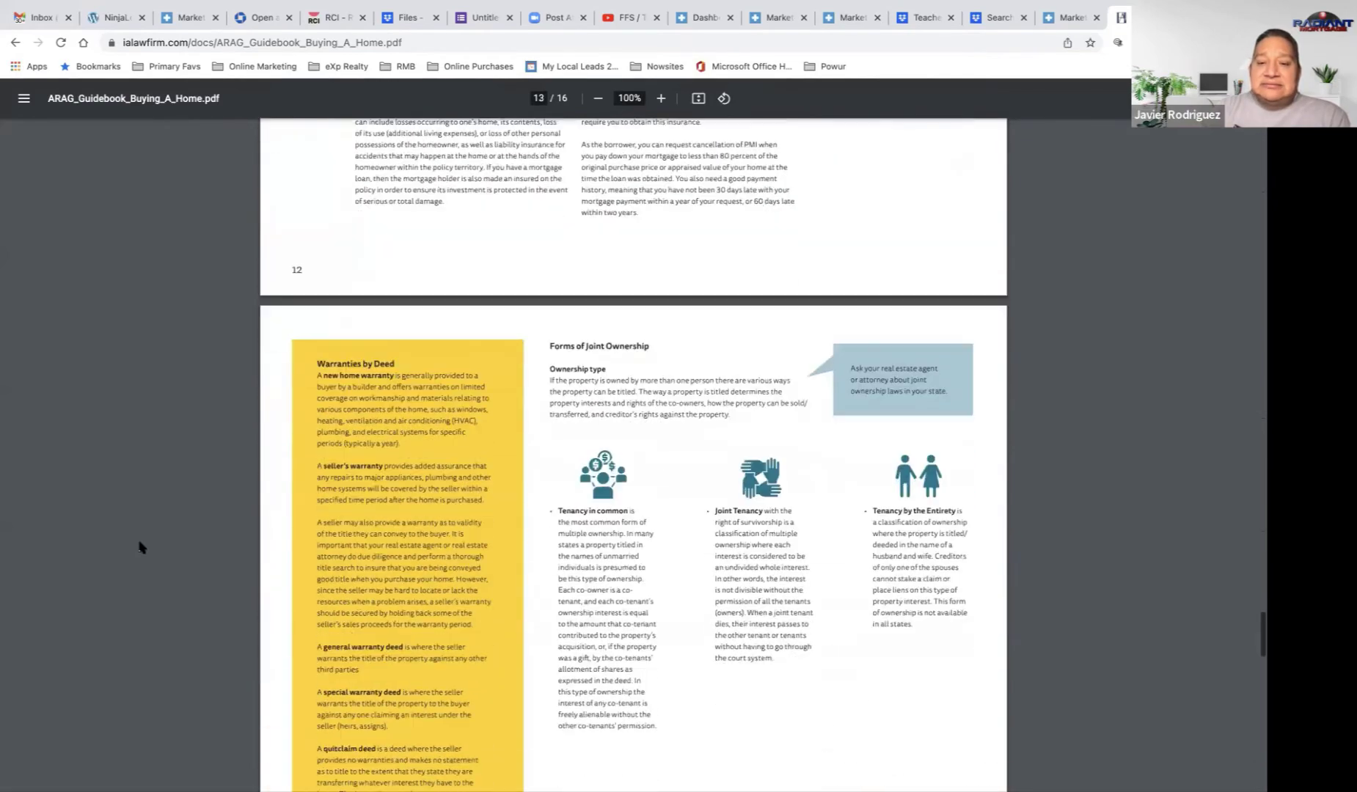
scroll(142, 547, "down", 1)
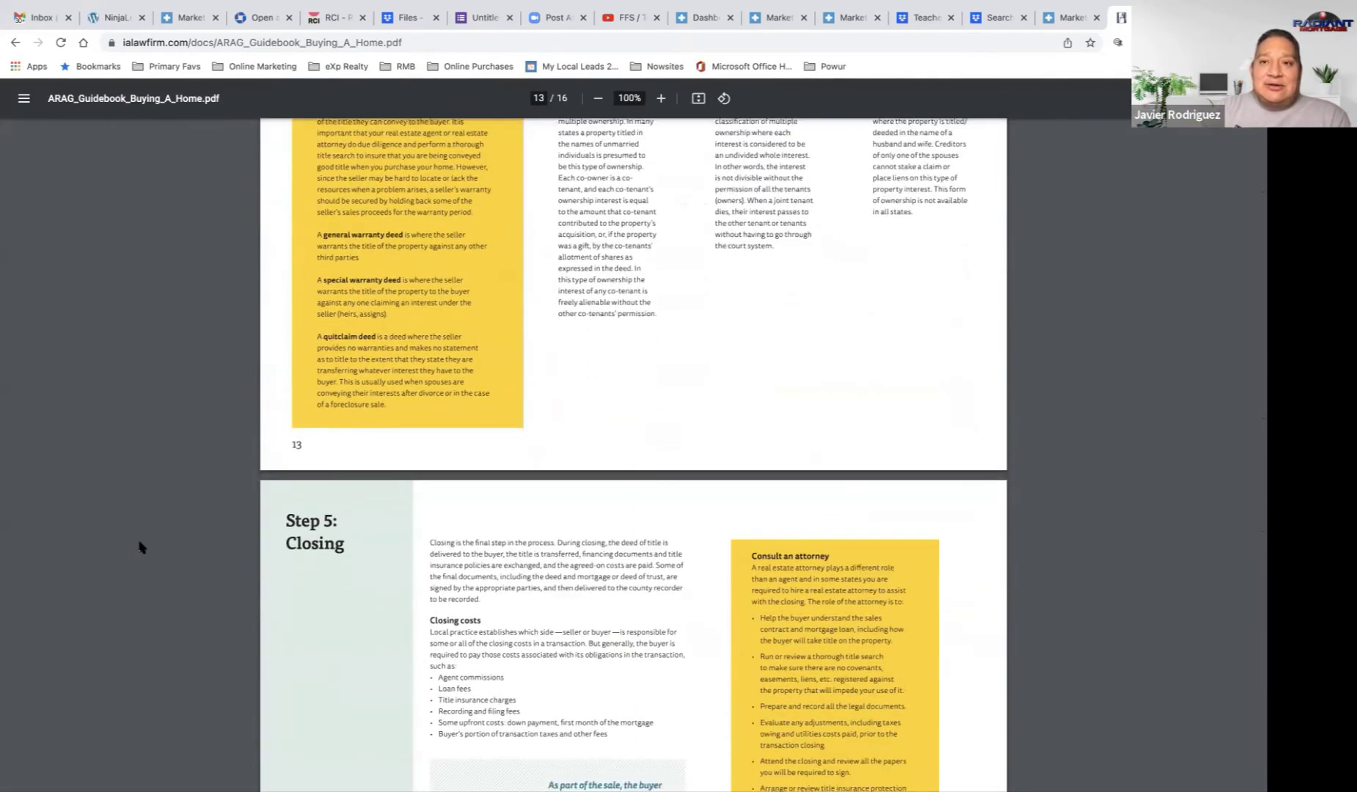
scroll(141, 547, "down", 15)
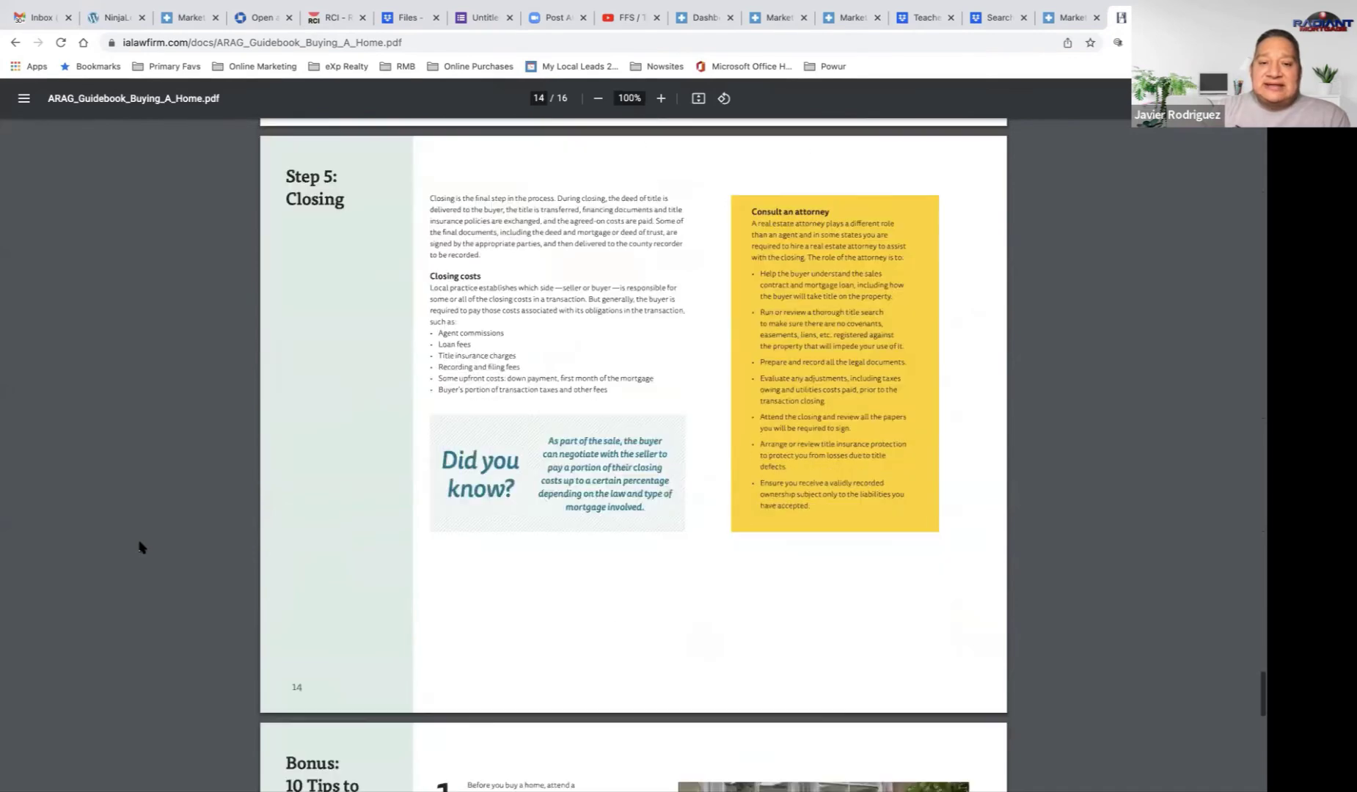
scroll(141, 547, "down", 3)
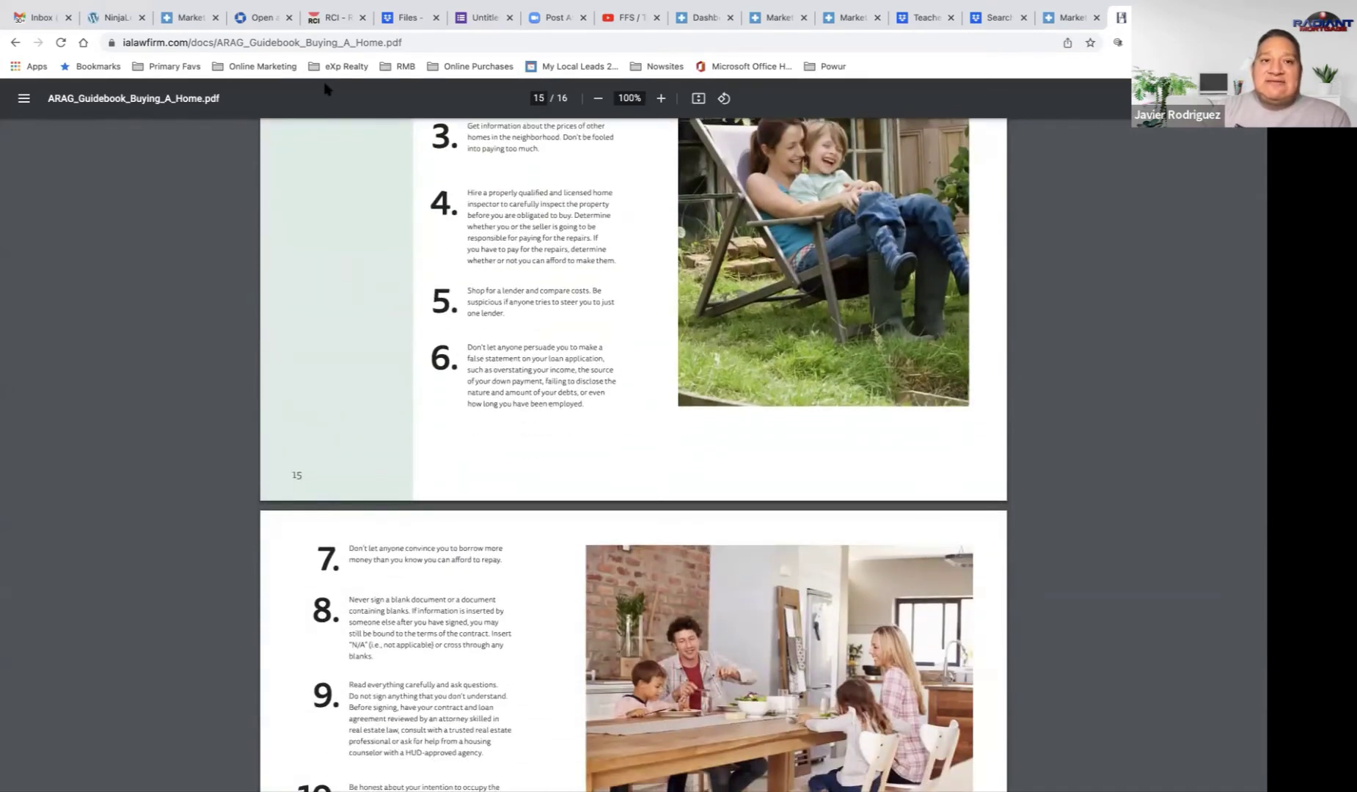
left_click(335, 44)
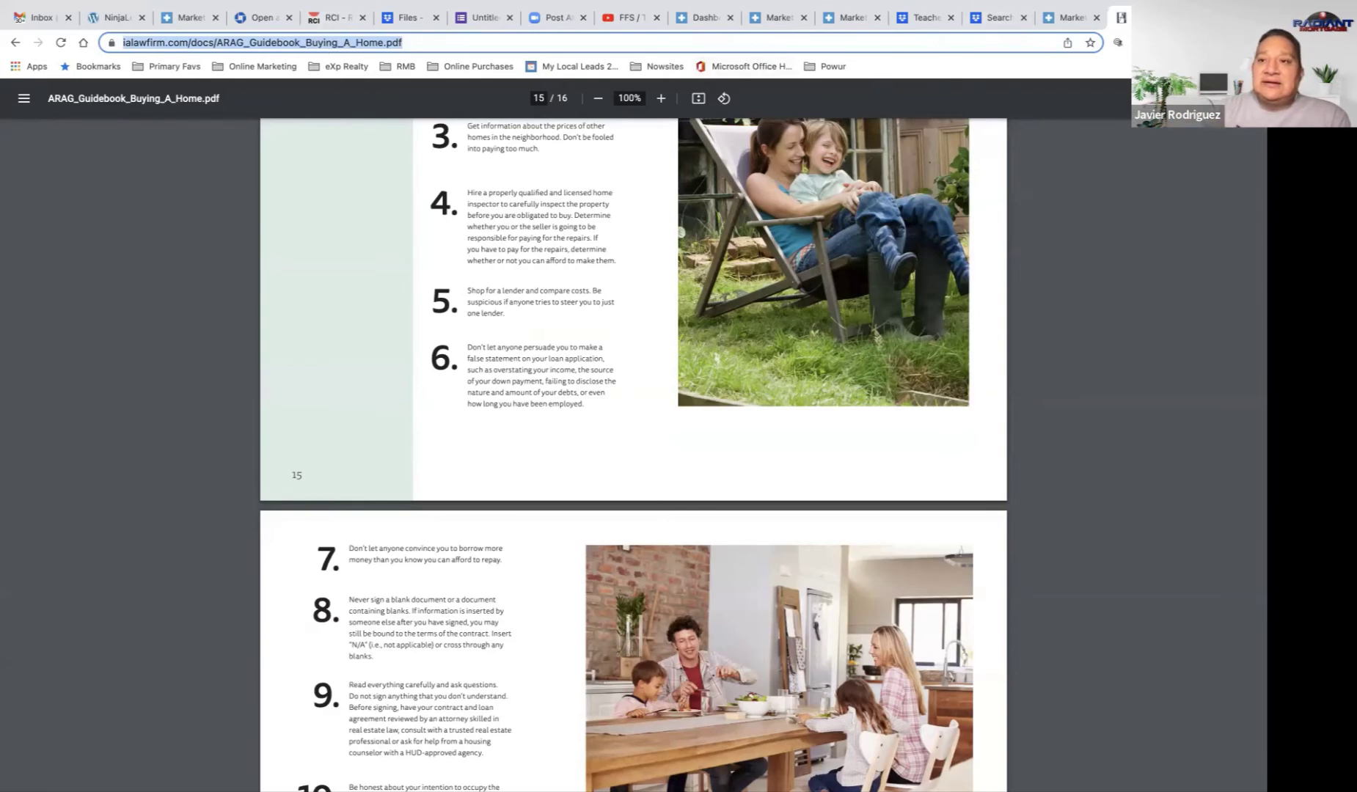
Step: Search Google Images for 'first time home buyer' and preview a couple of results
key("ctrl+t")
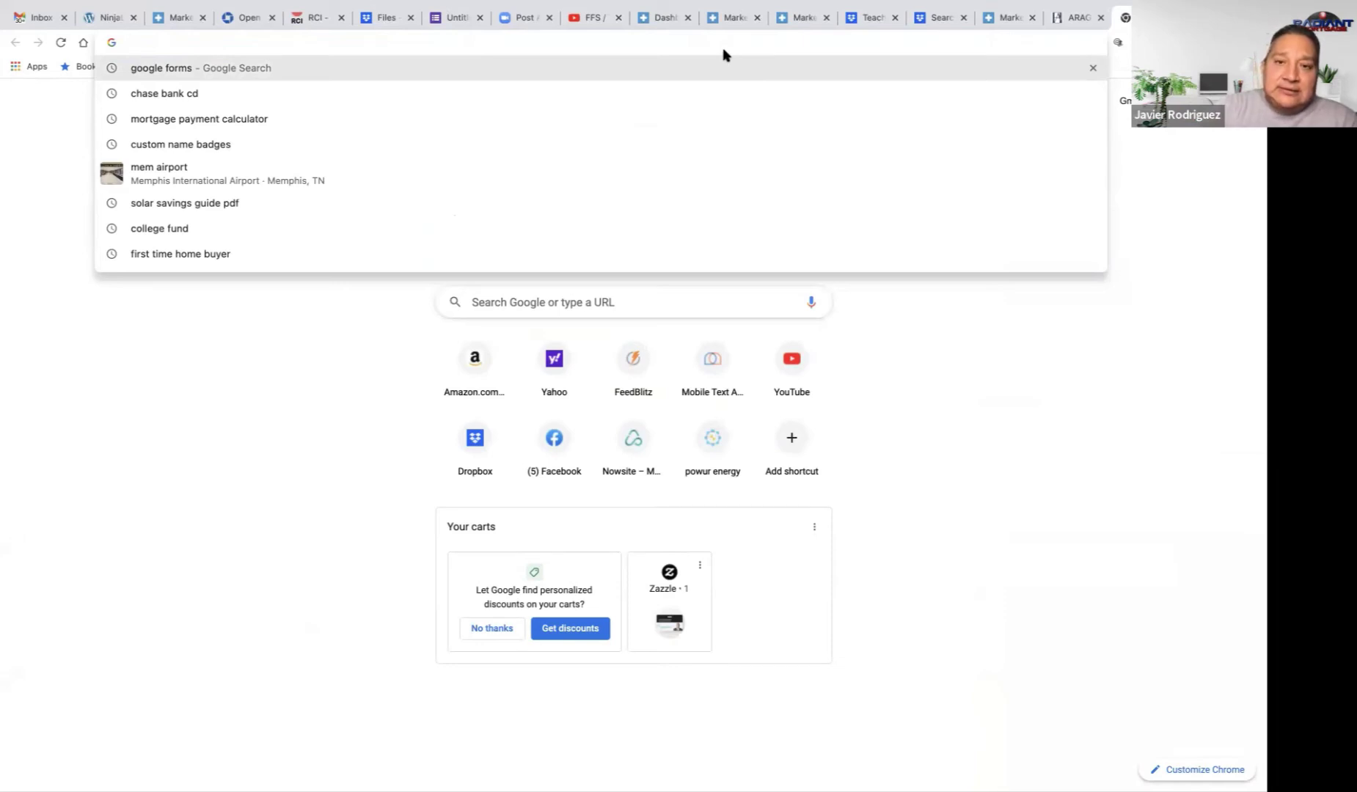
type("first")
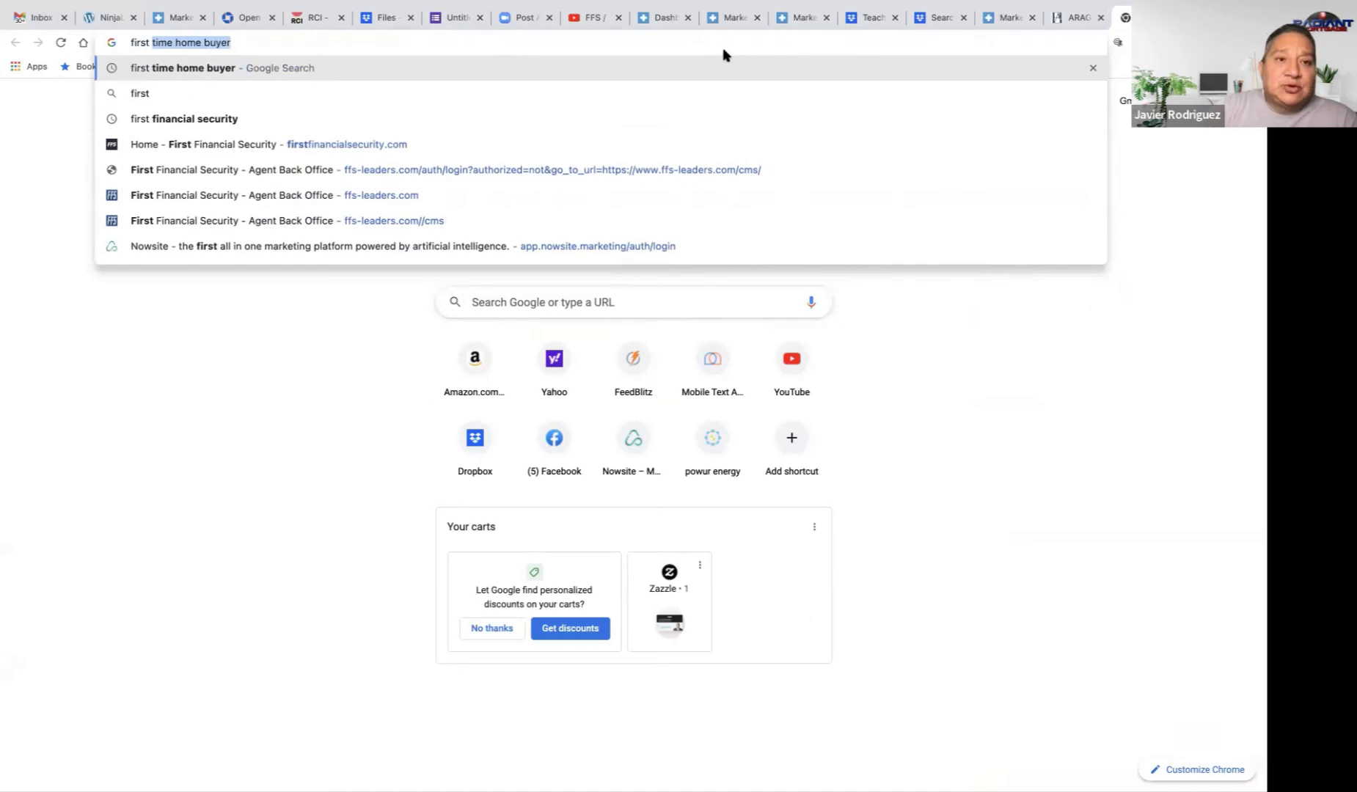
key("Return")
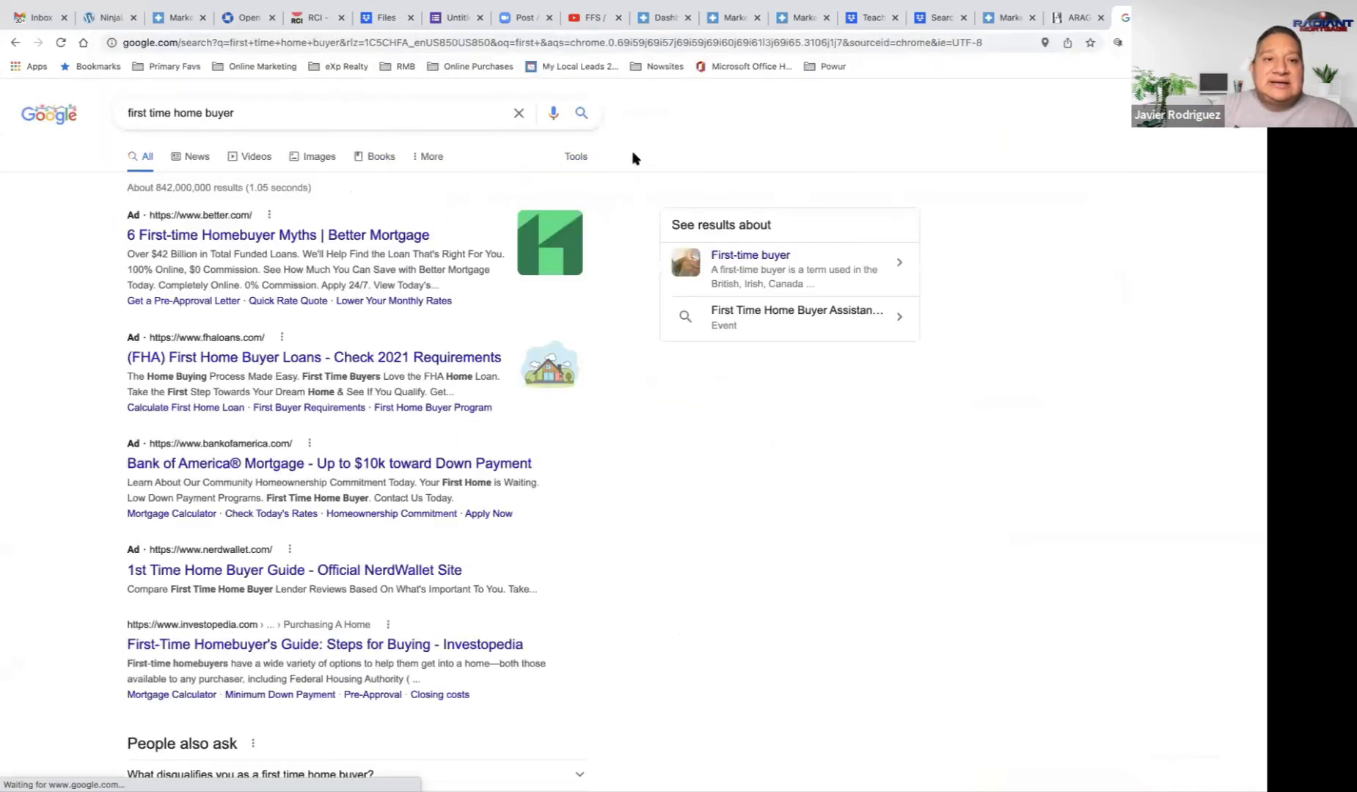
left_click(320, 159)
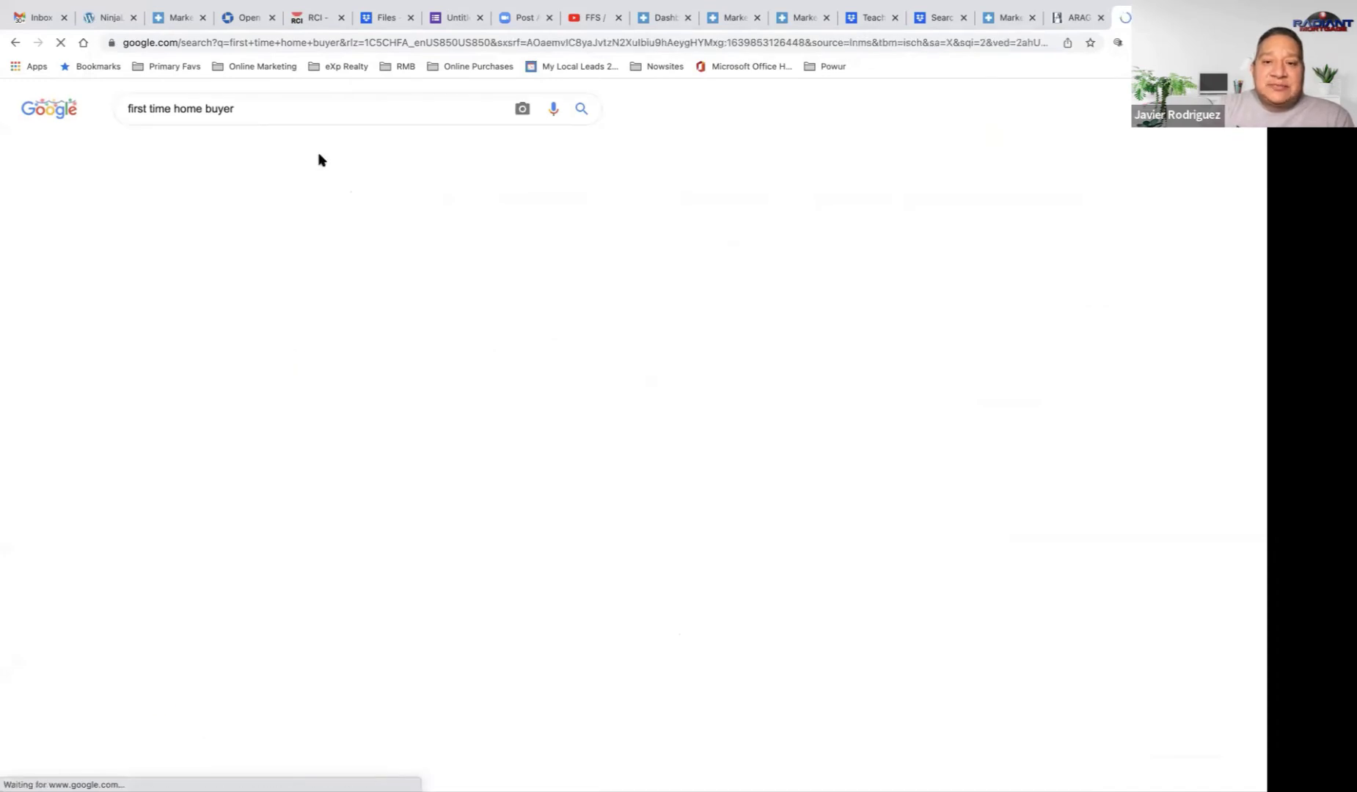
scroll(376, 334, "down", 1)
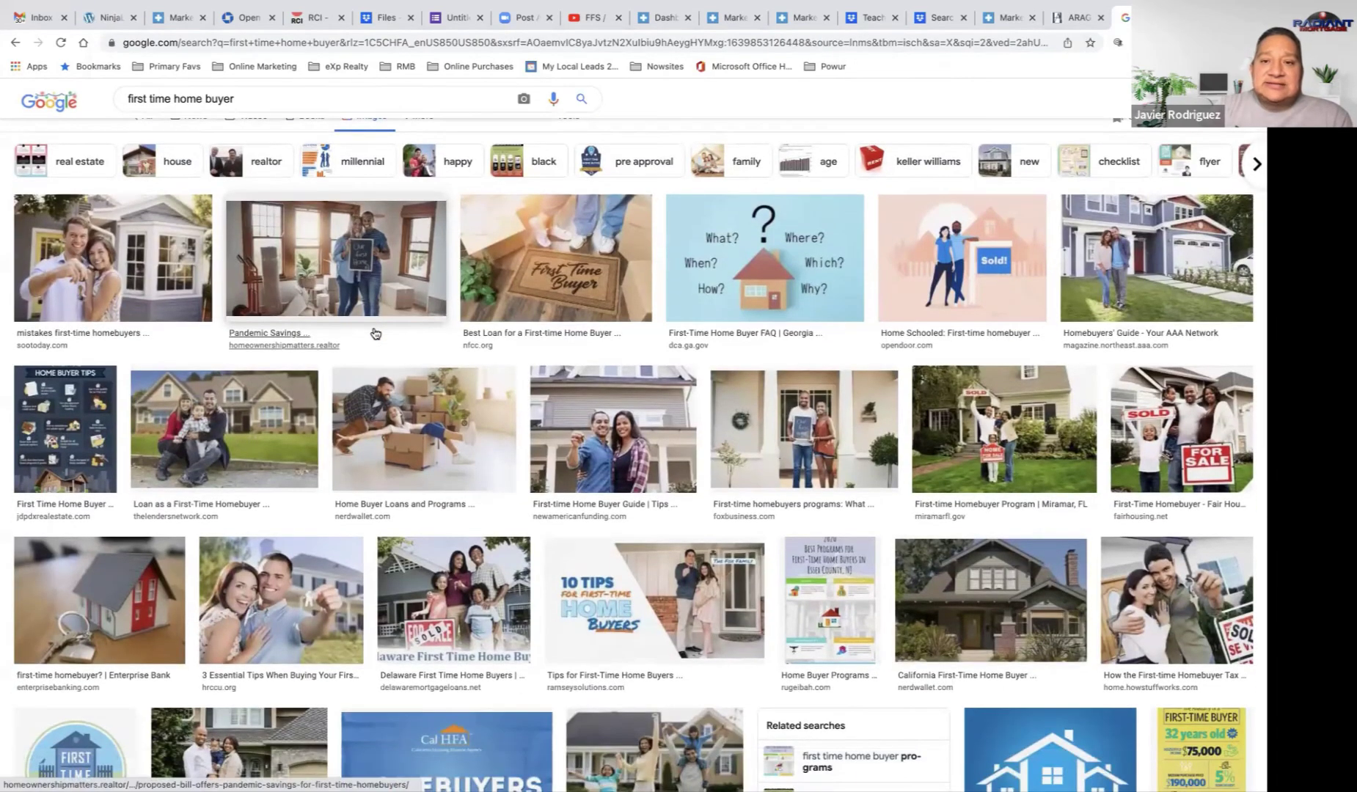
left_click(774, 284)
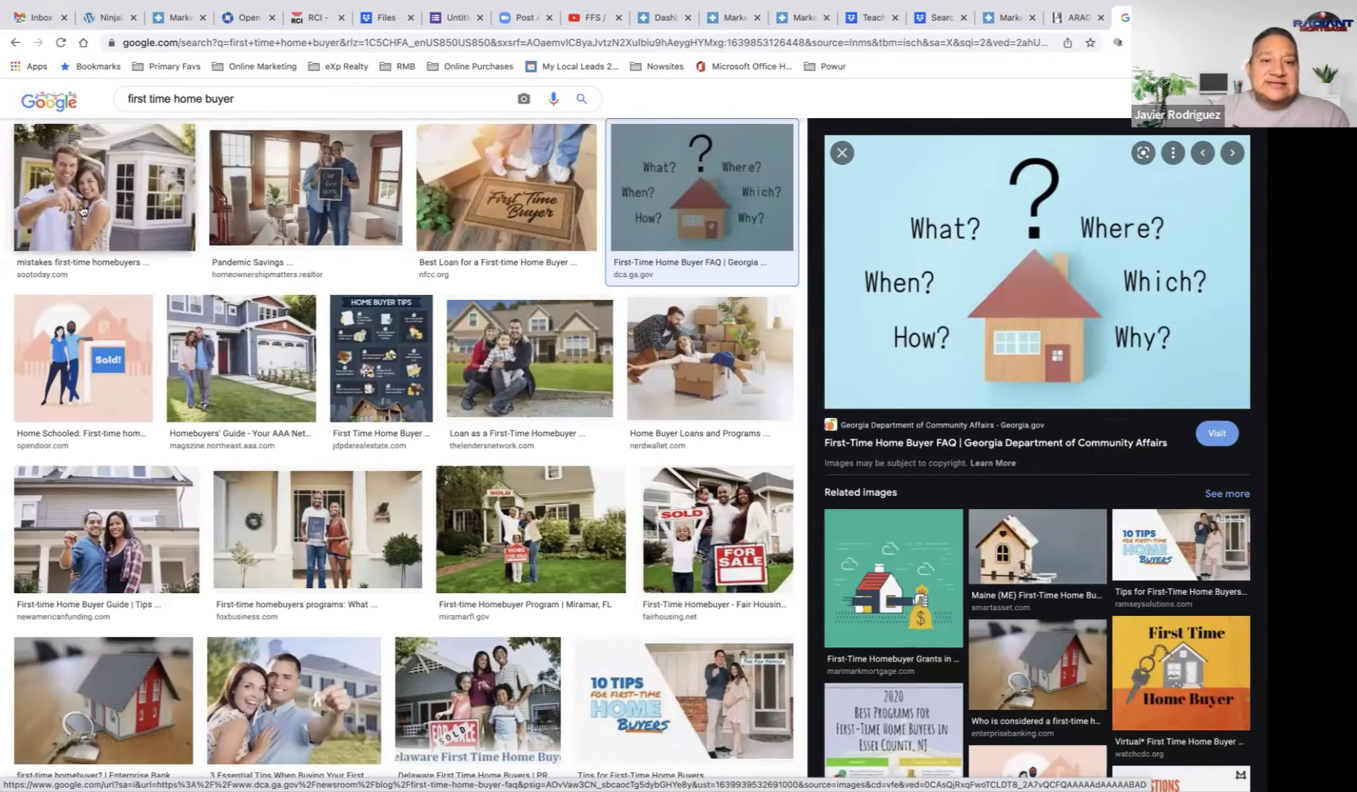
left_click(329, 217)
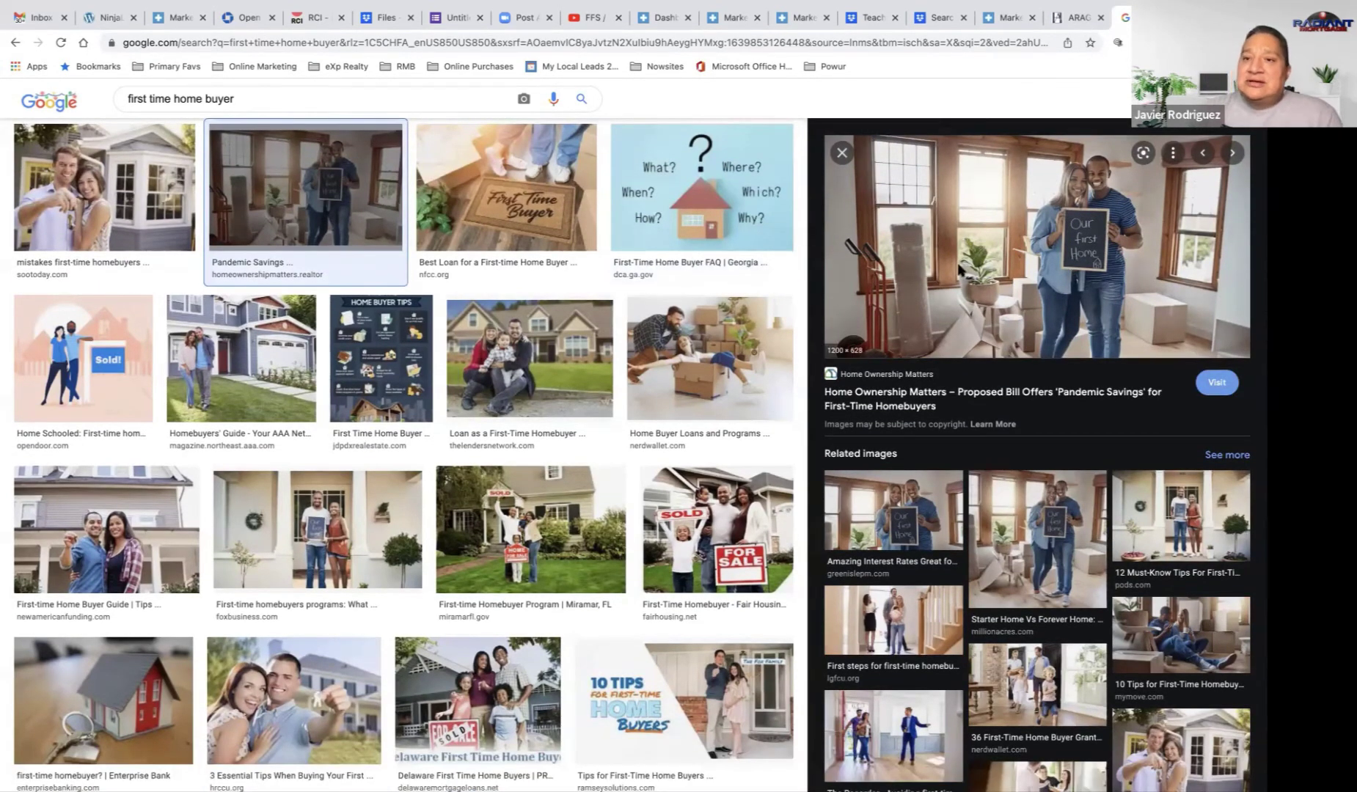
Step: Save the Millionacres photo of the couple holding the 'Our first home' sign
left_click(1026, 531)
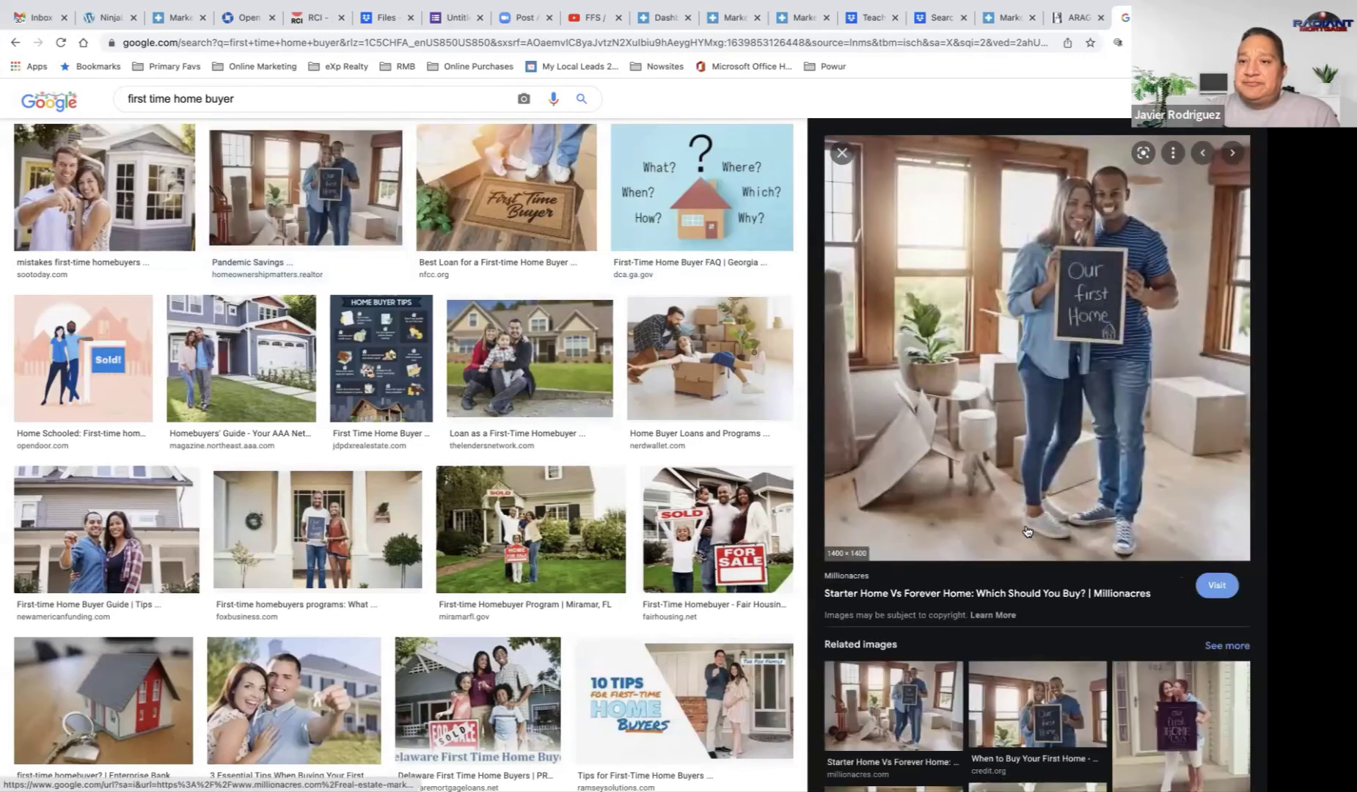
right_click(944, 259)
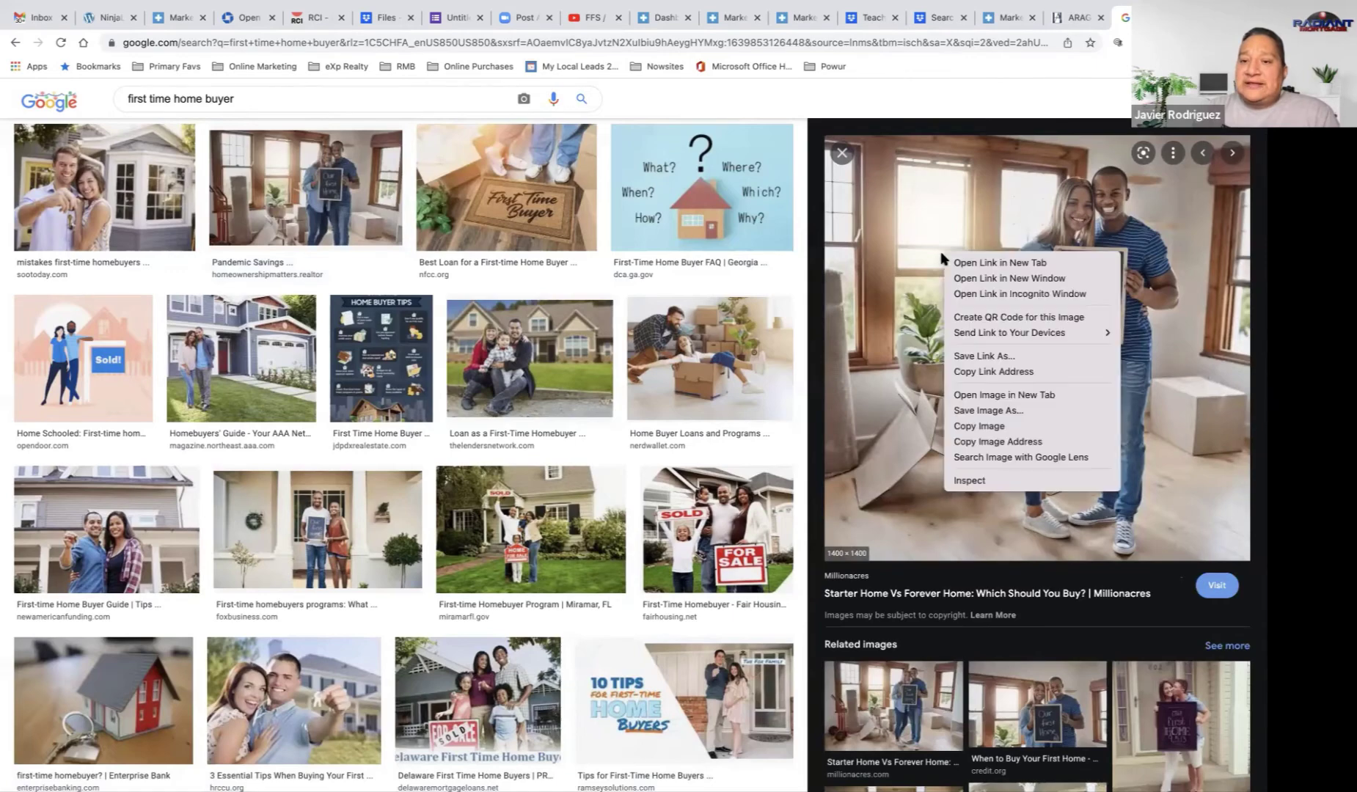
left_click(1006, 424)
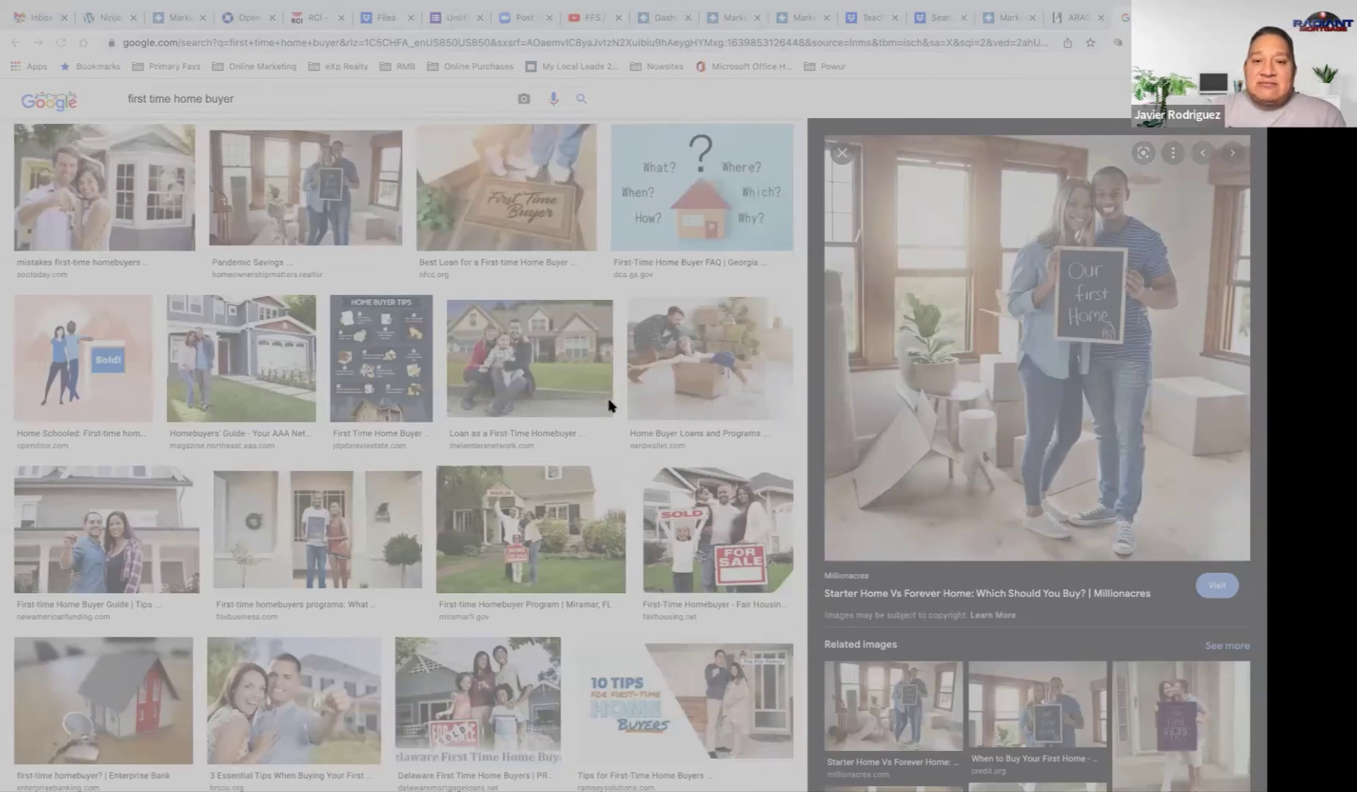
key("Return")
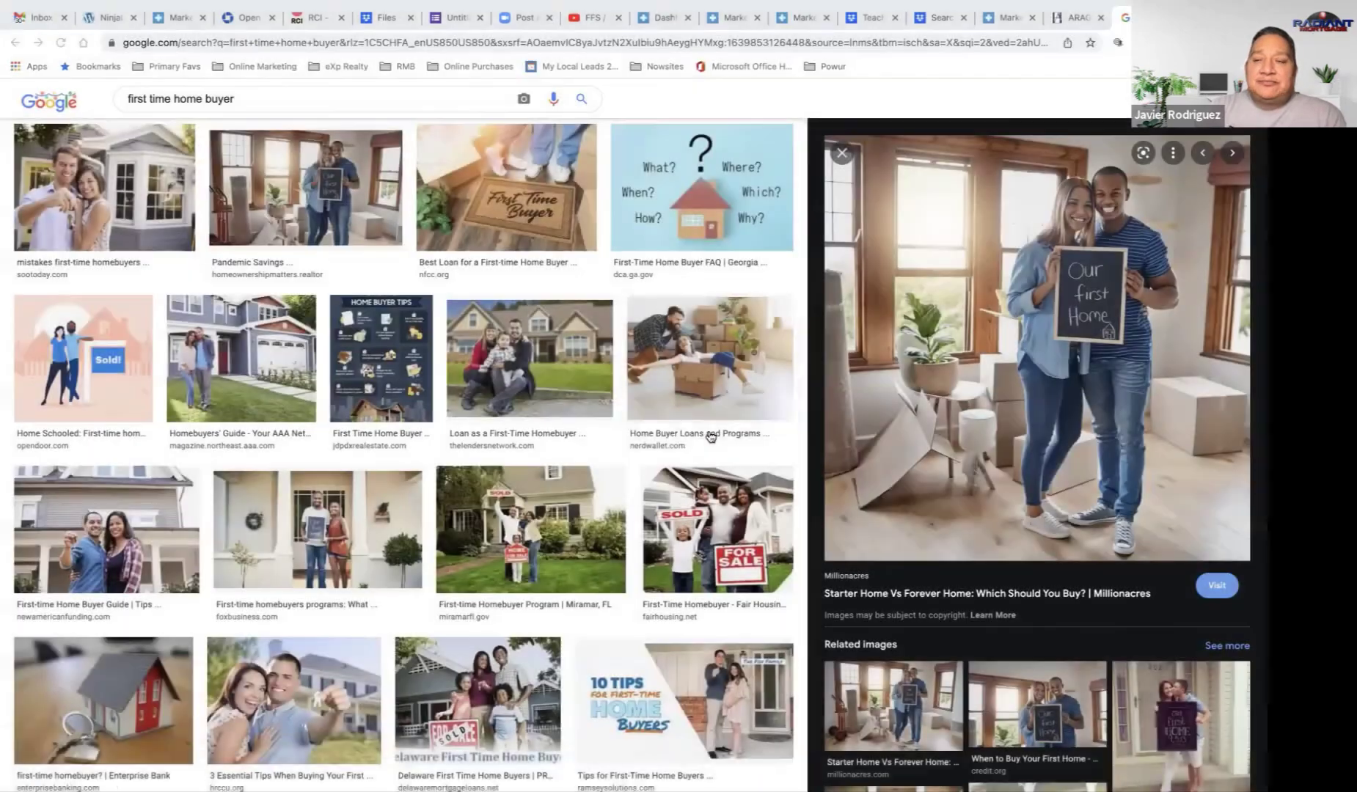
Step: Add a new NinjaLeads product and attach 'our first home image.jpeg' as its image
left_click(799, 18)
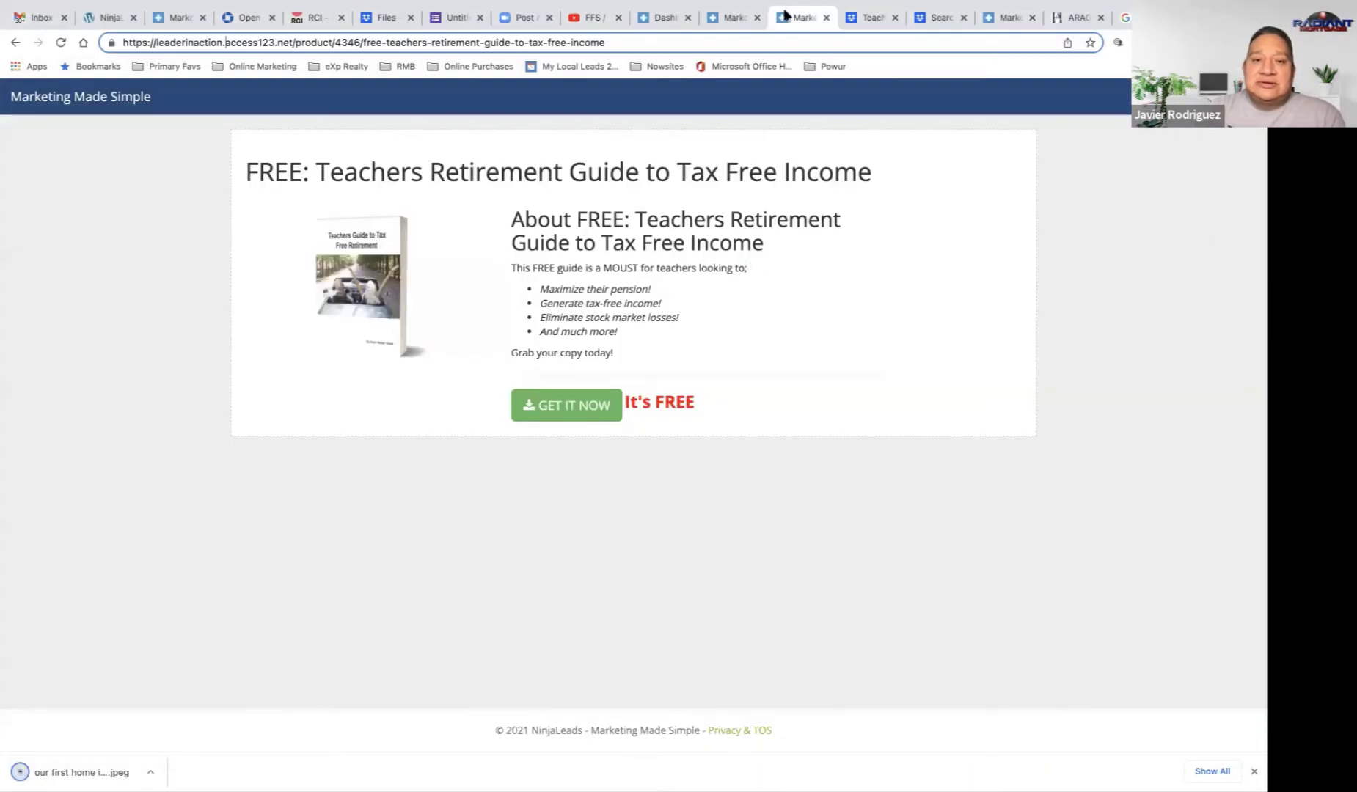
left_click(720, 19)
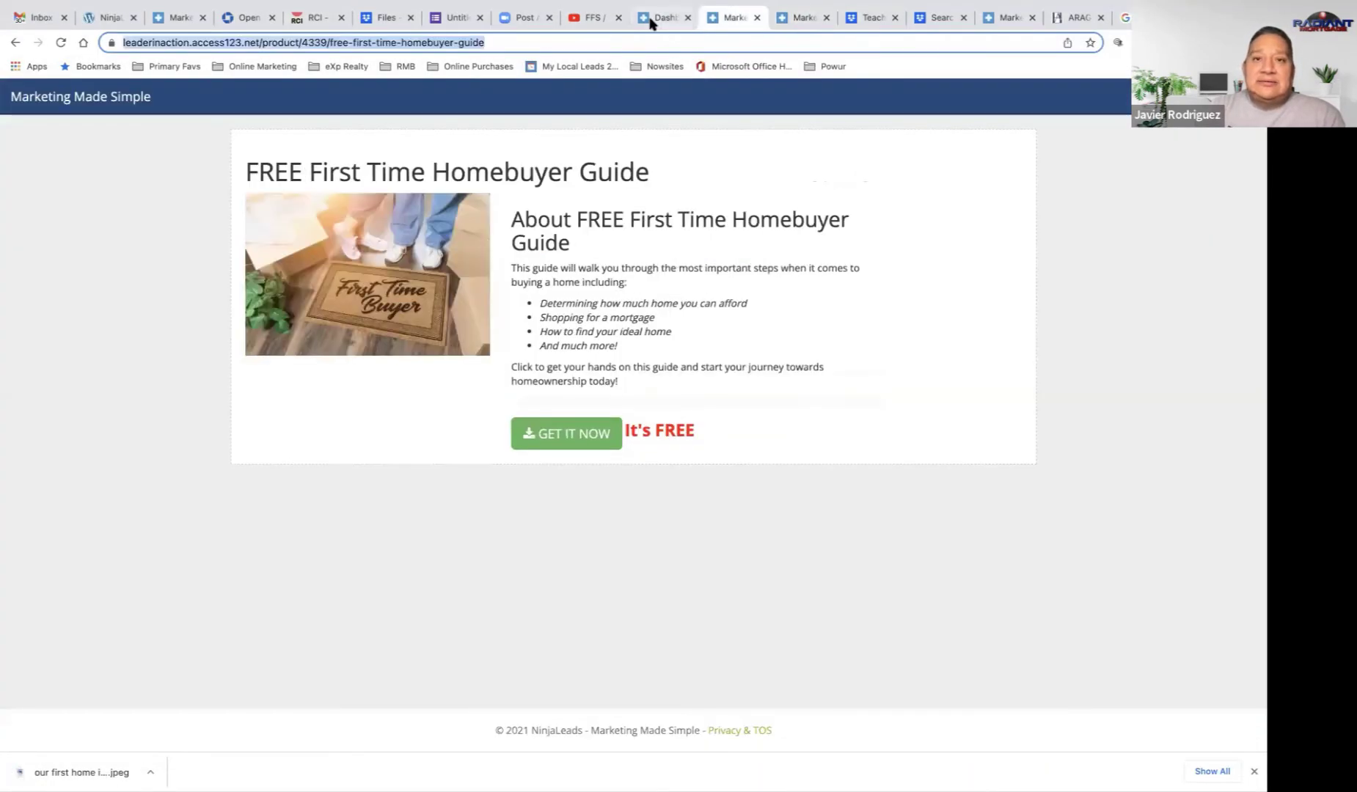
left_click(651, 20)
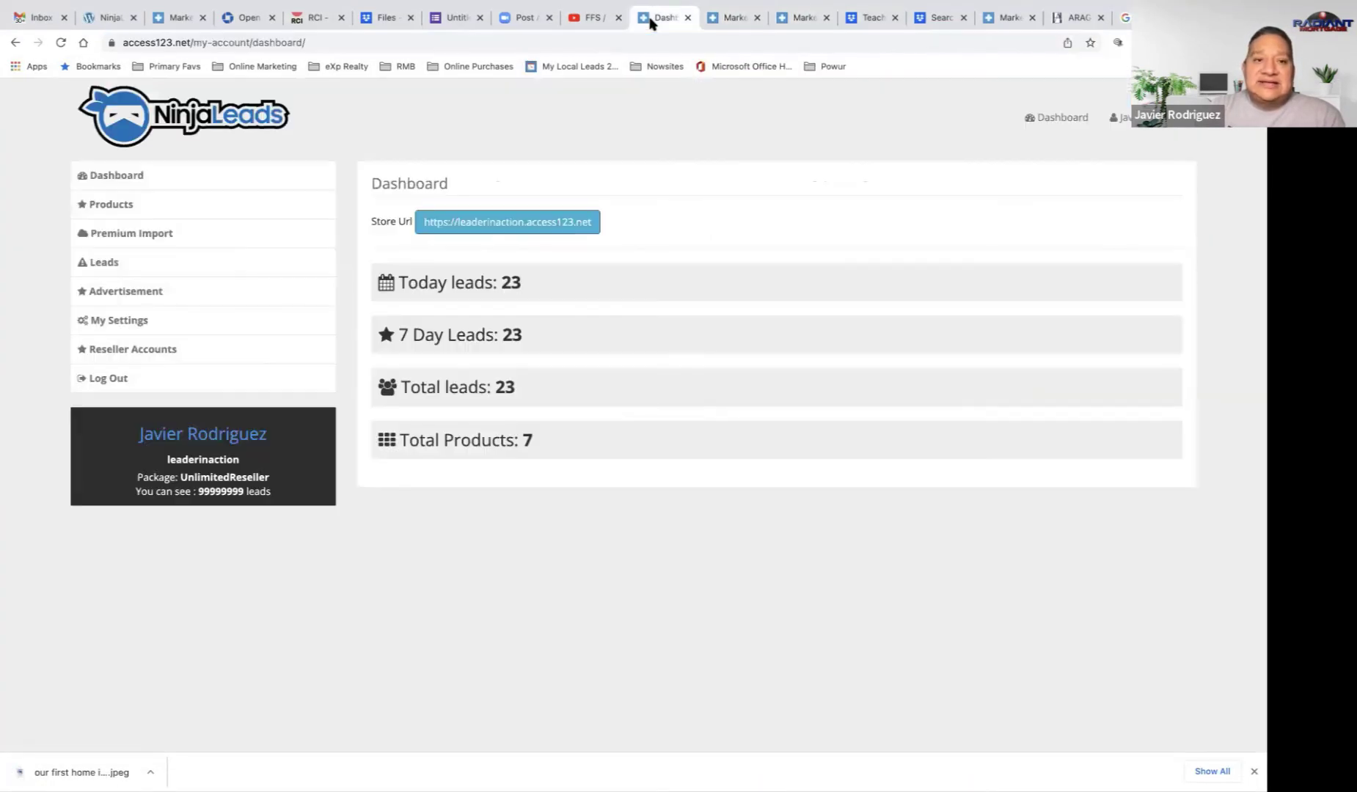
left_click(123, 209)
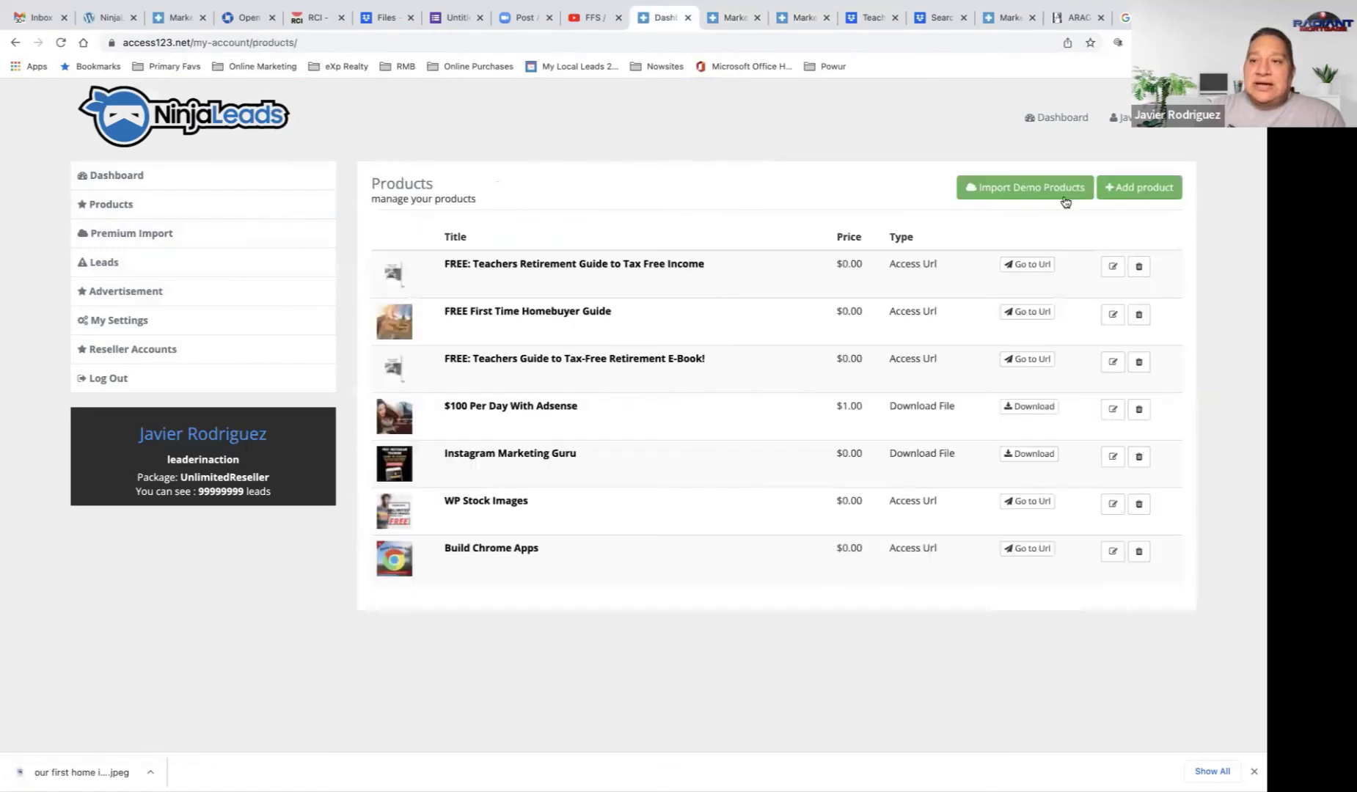
left_click(1122, 201)
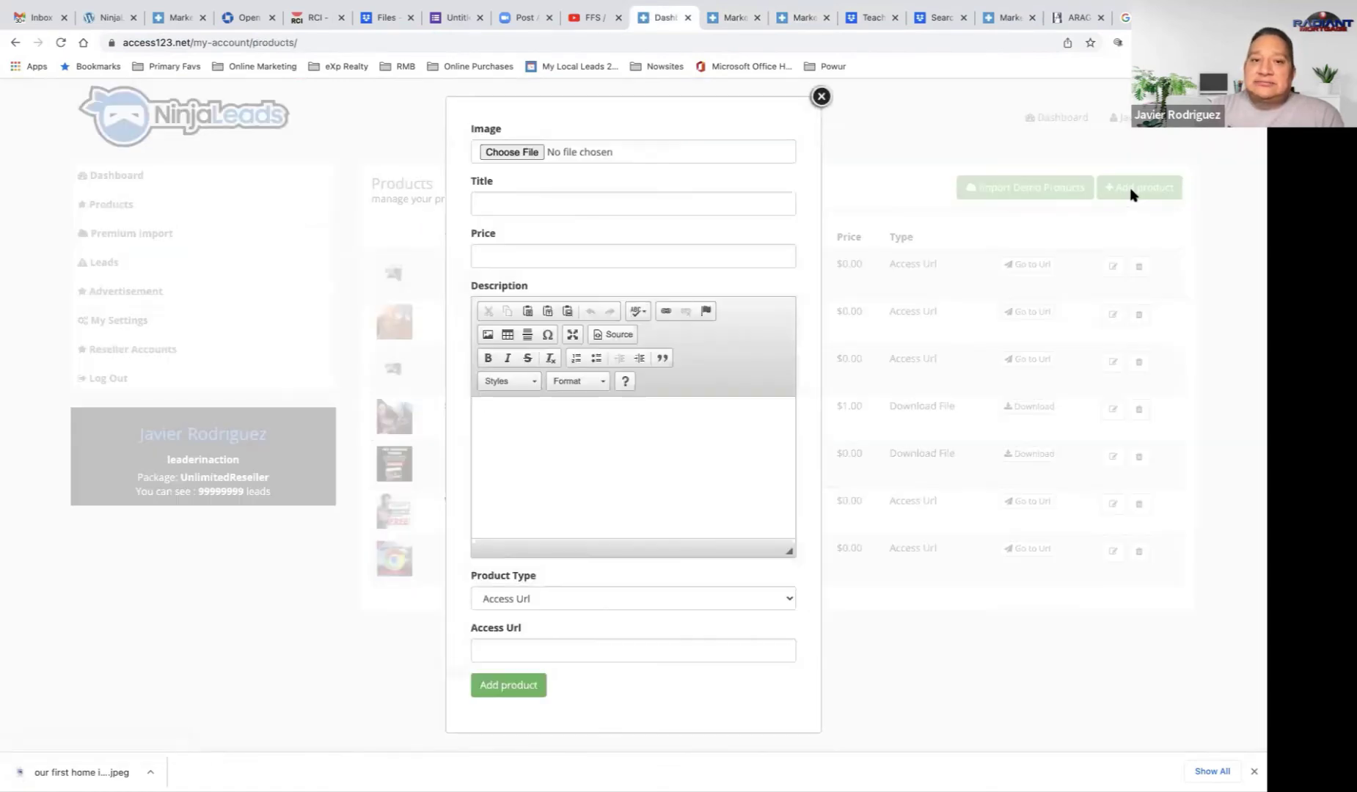
left_click(511, 153)
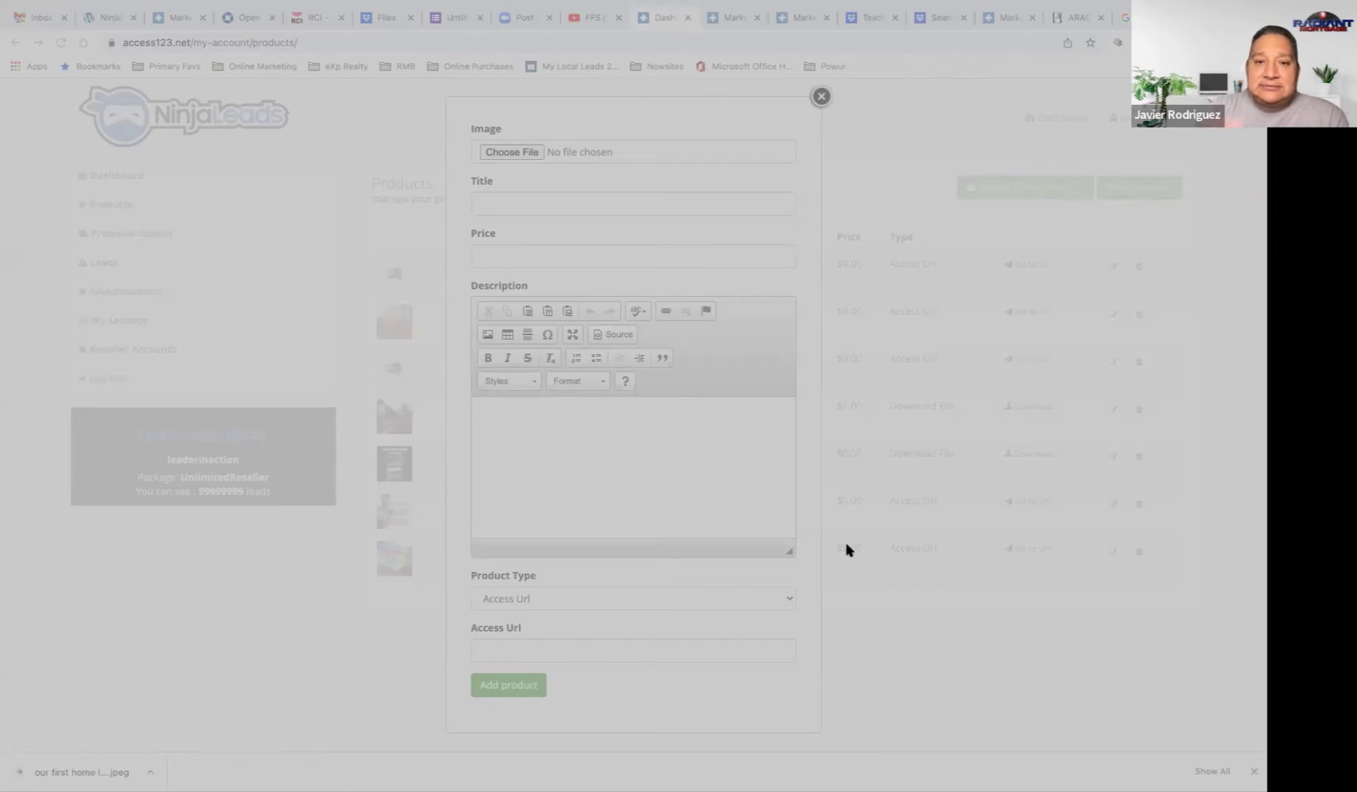
key("Return")
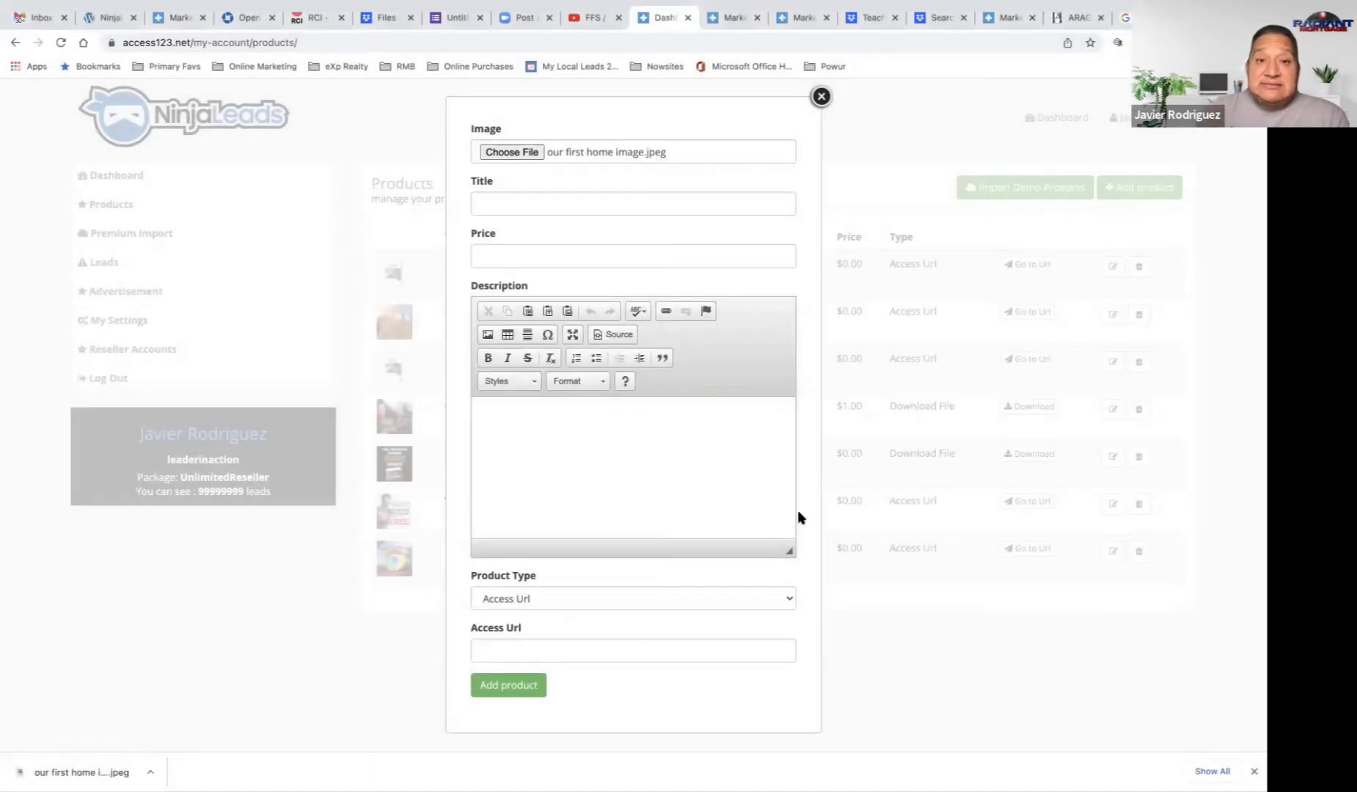
Step: Enter the product title 'FREE: First time home-buyers guide!' and a price of 0.00
left_click(559, 206)
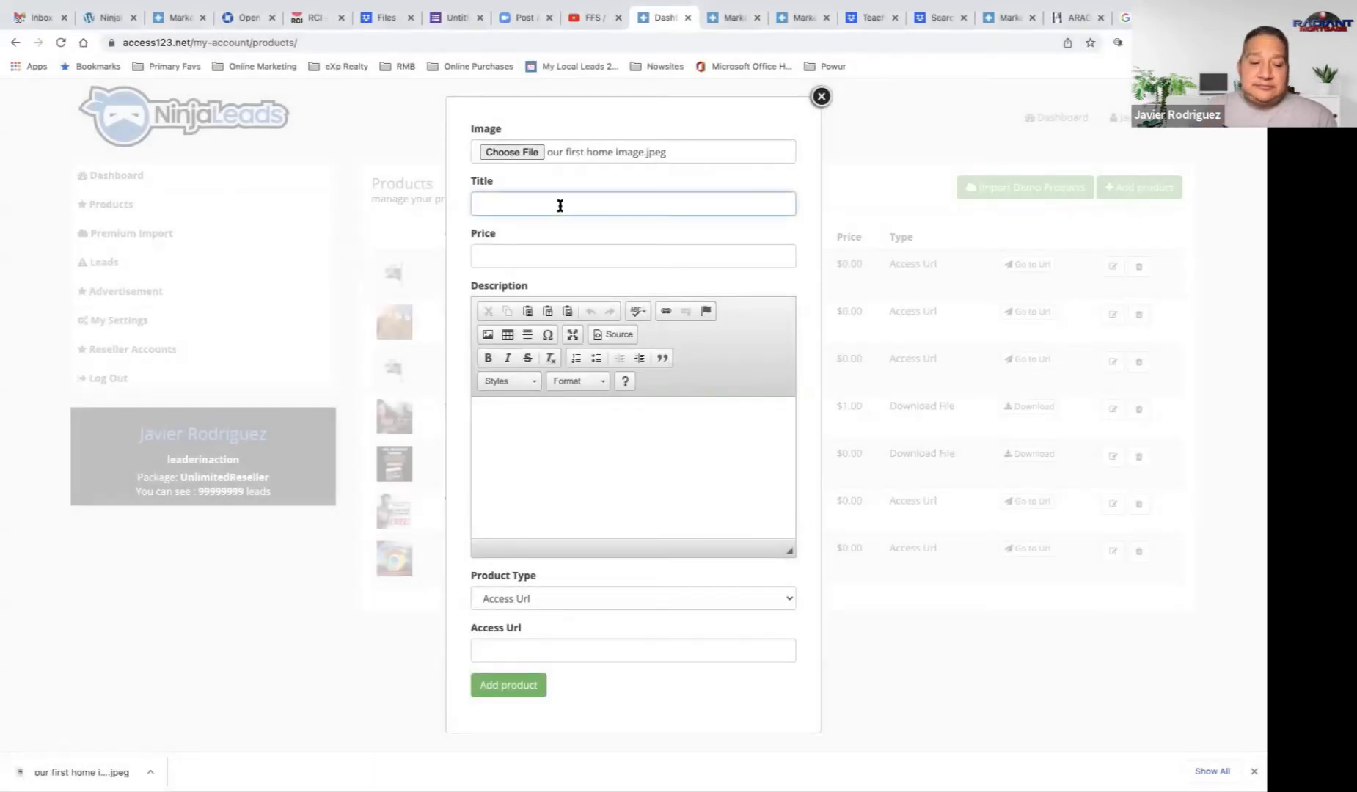
type("FR")
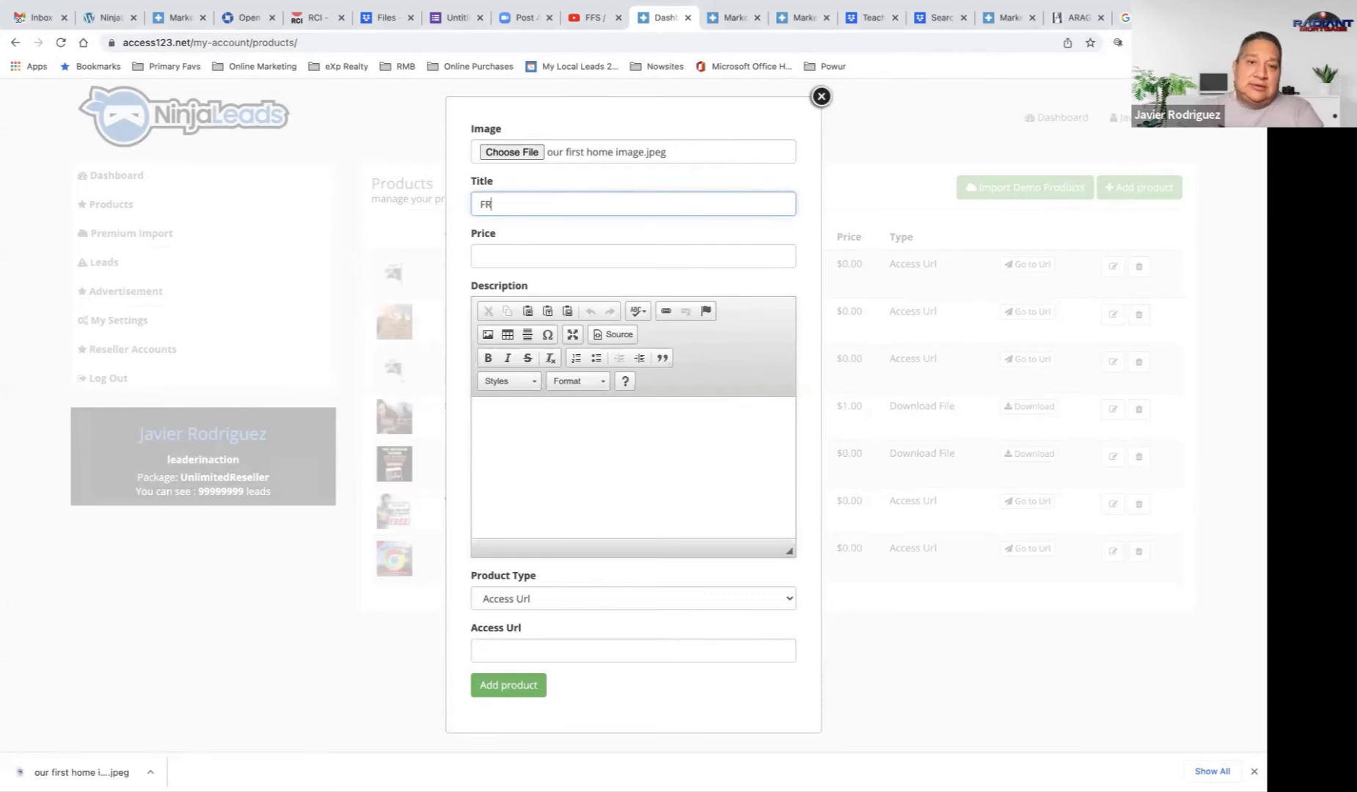
type("EE: First ")
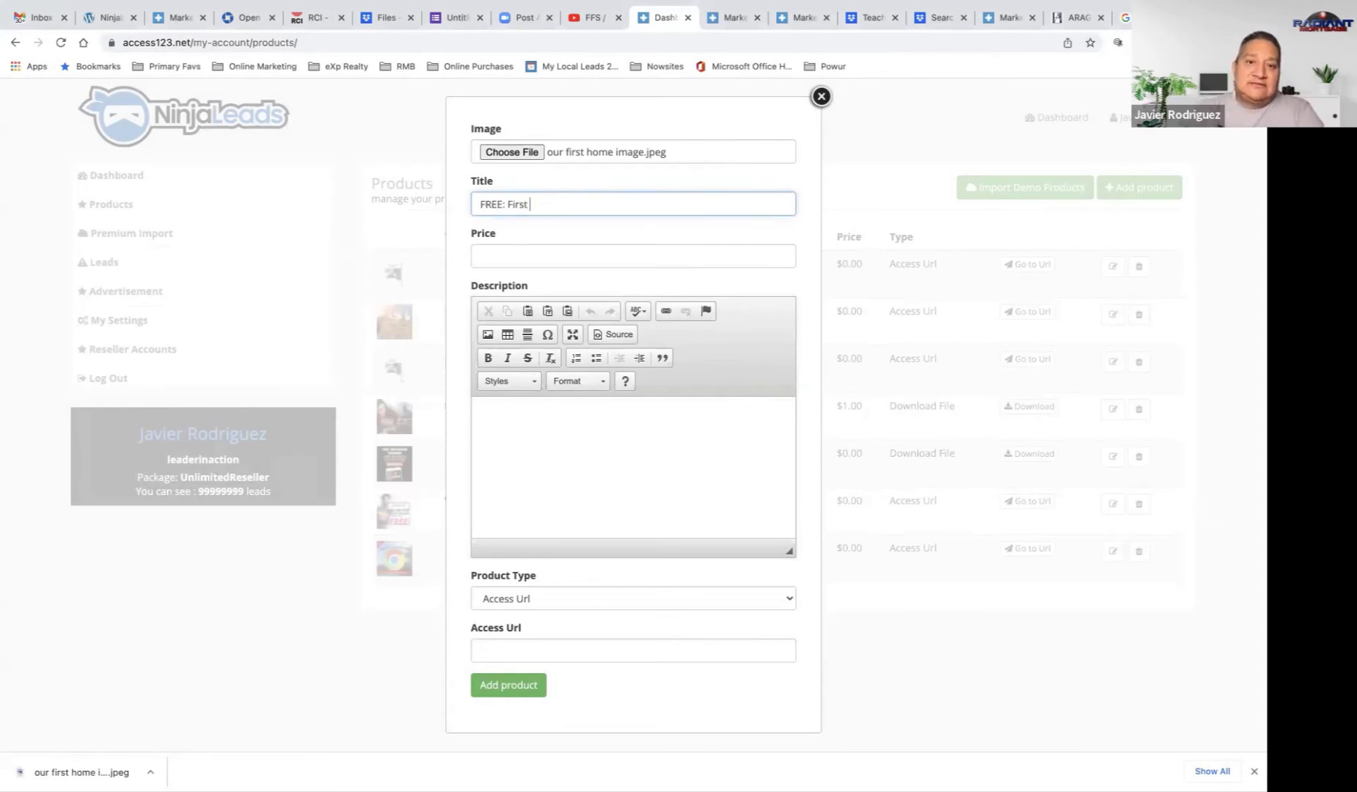
type("time h")
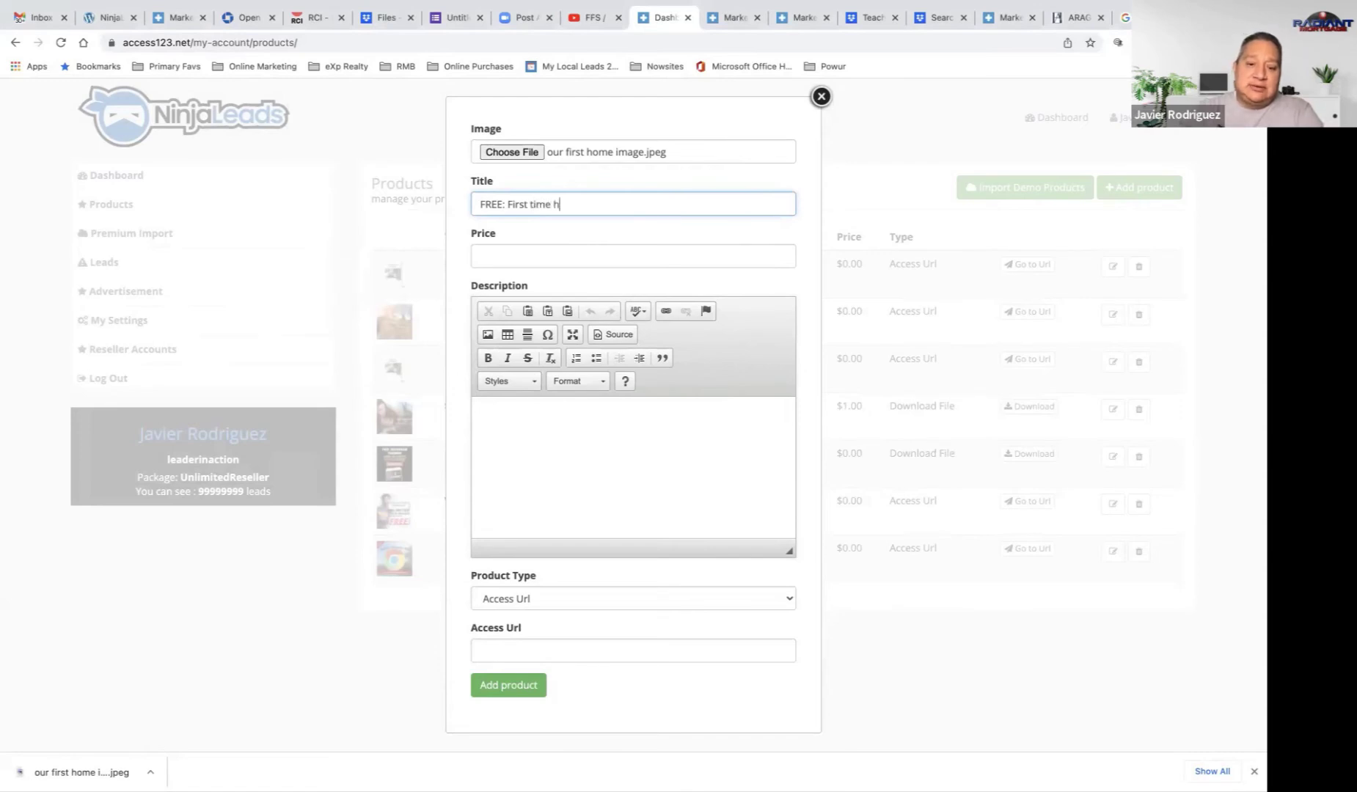
type("ome buyers ")
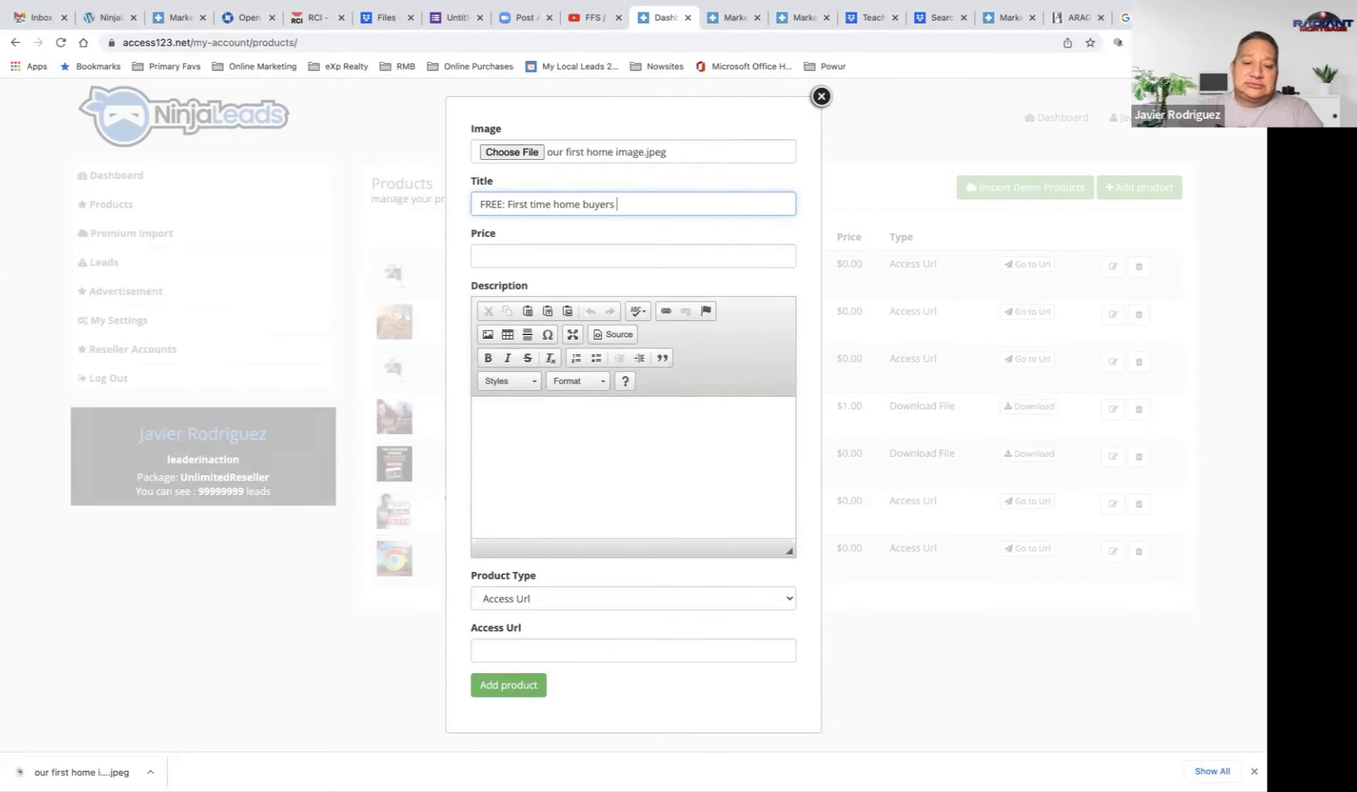
type("guoi")
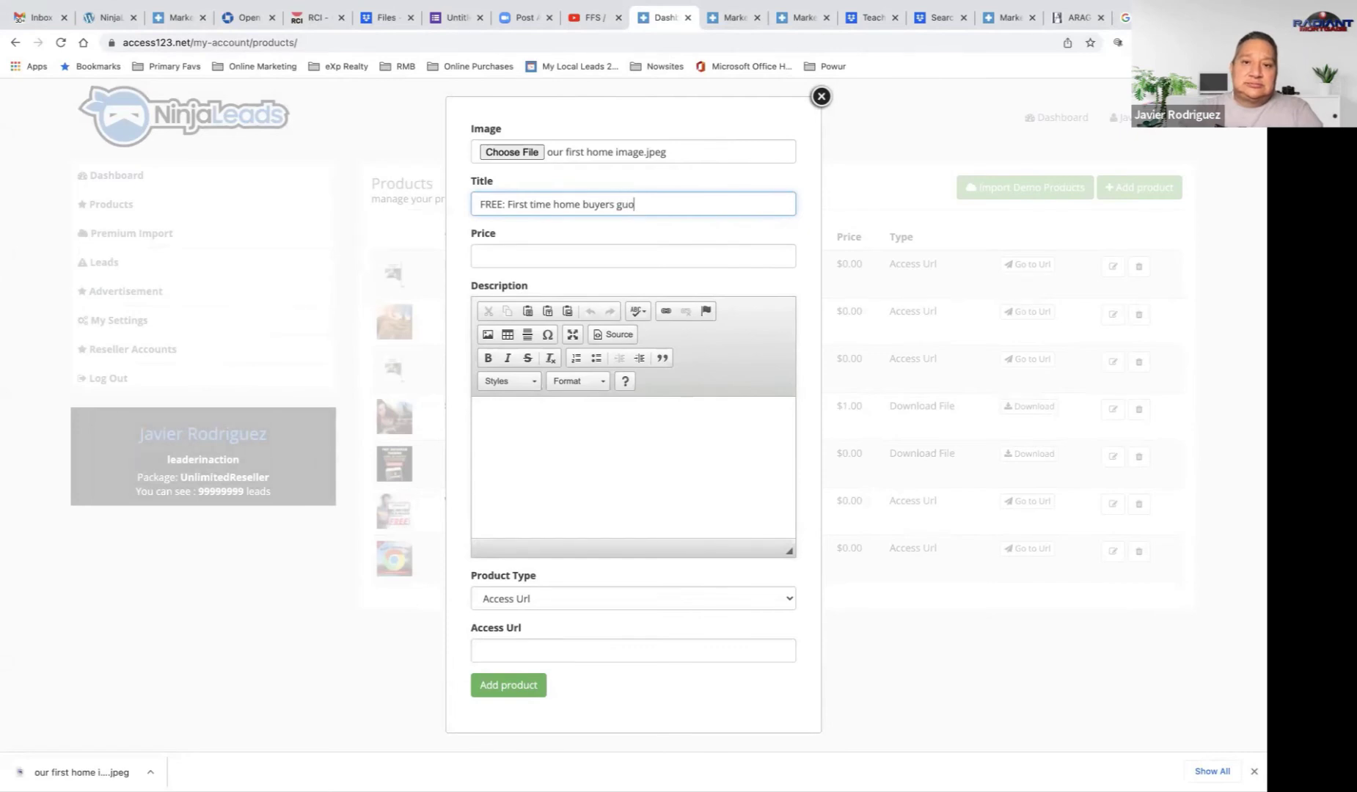
key("BackSpace")
type("de")
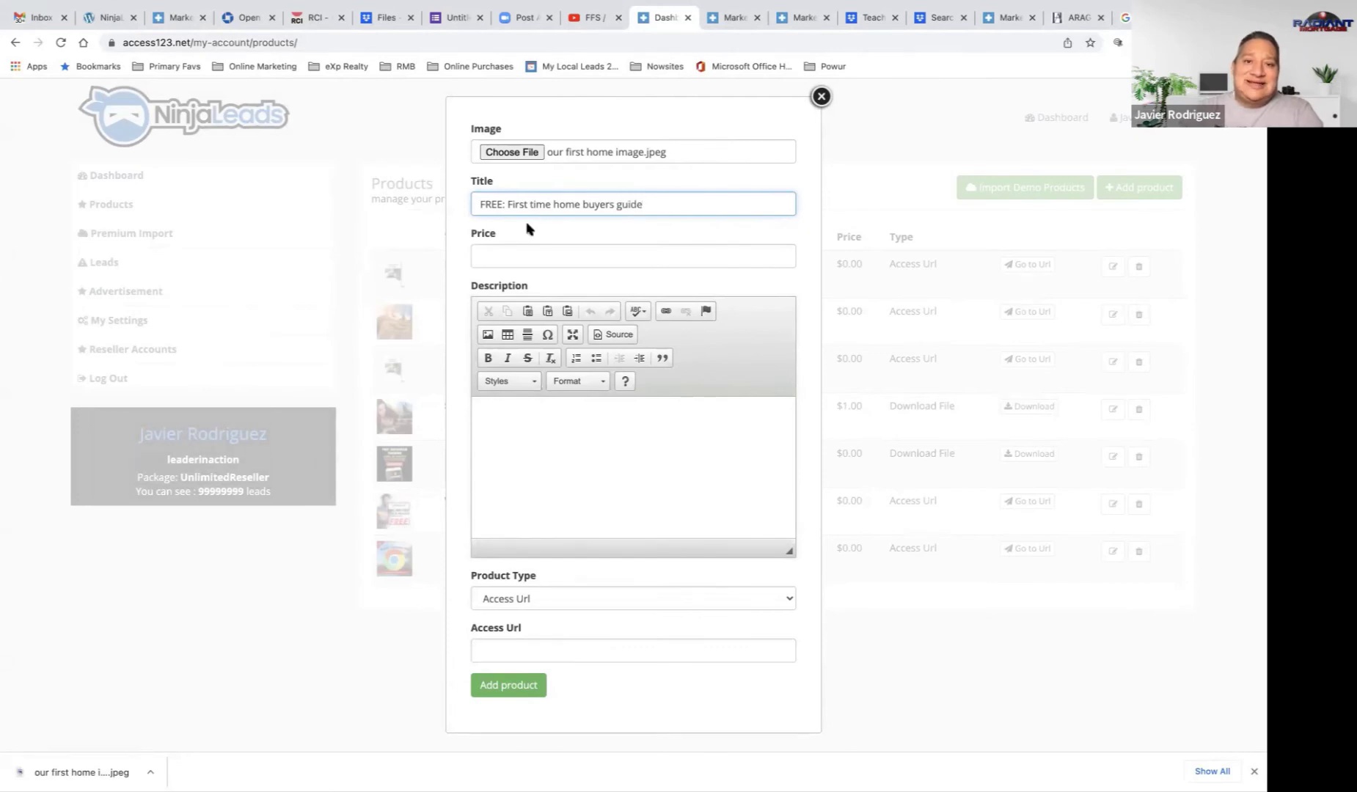
left_click(582, 204)
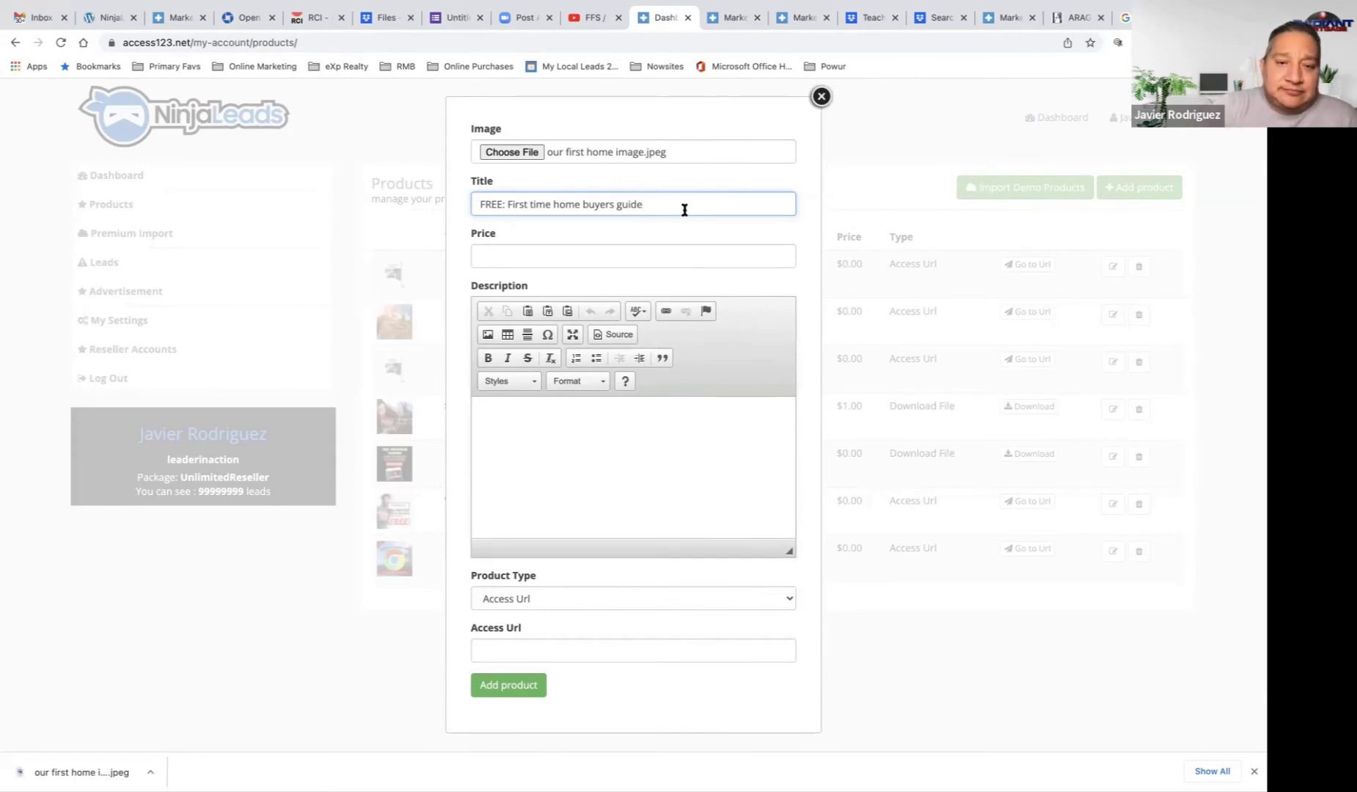
type("!")
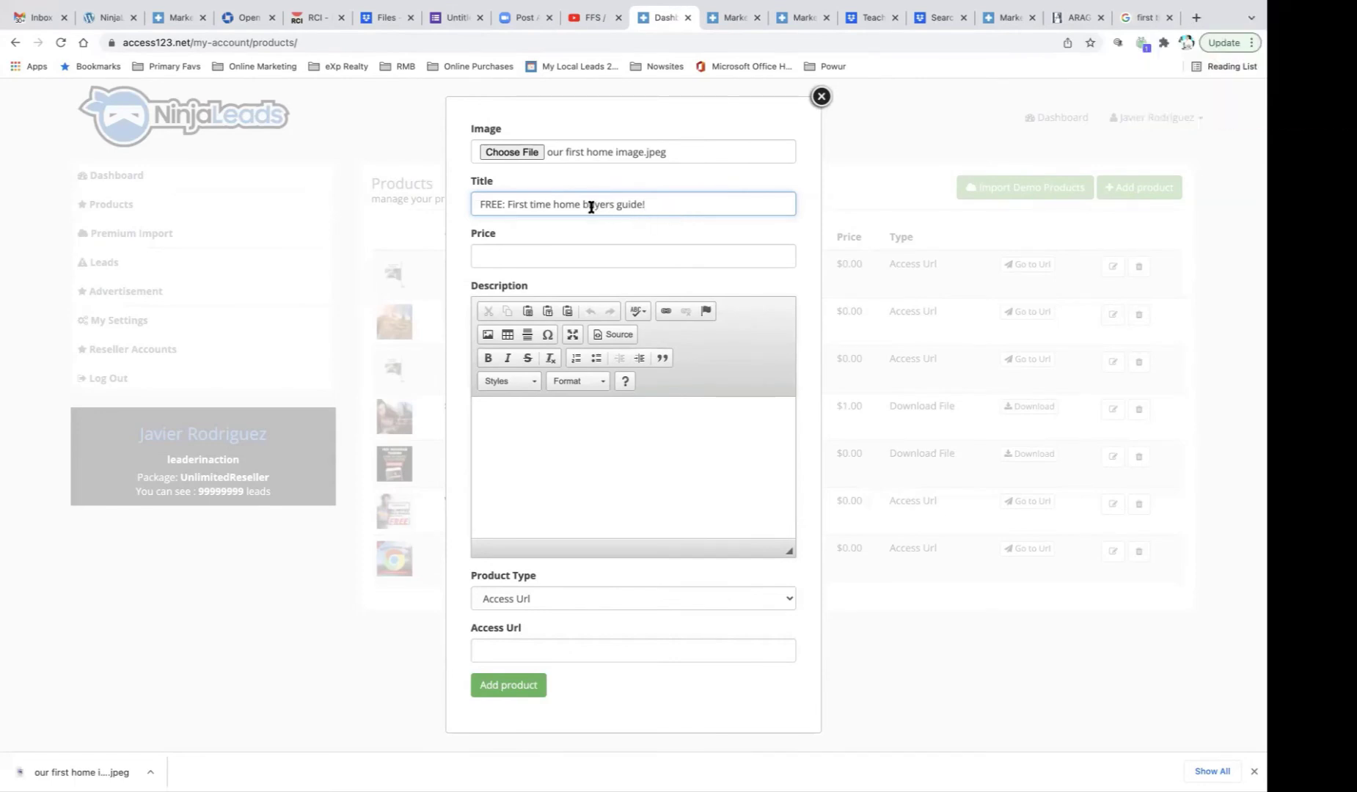
left_click(583, 206)
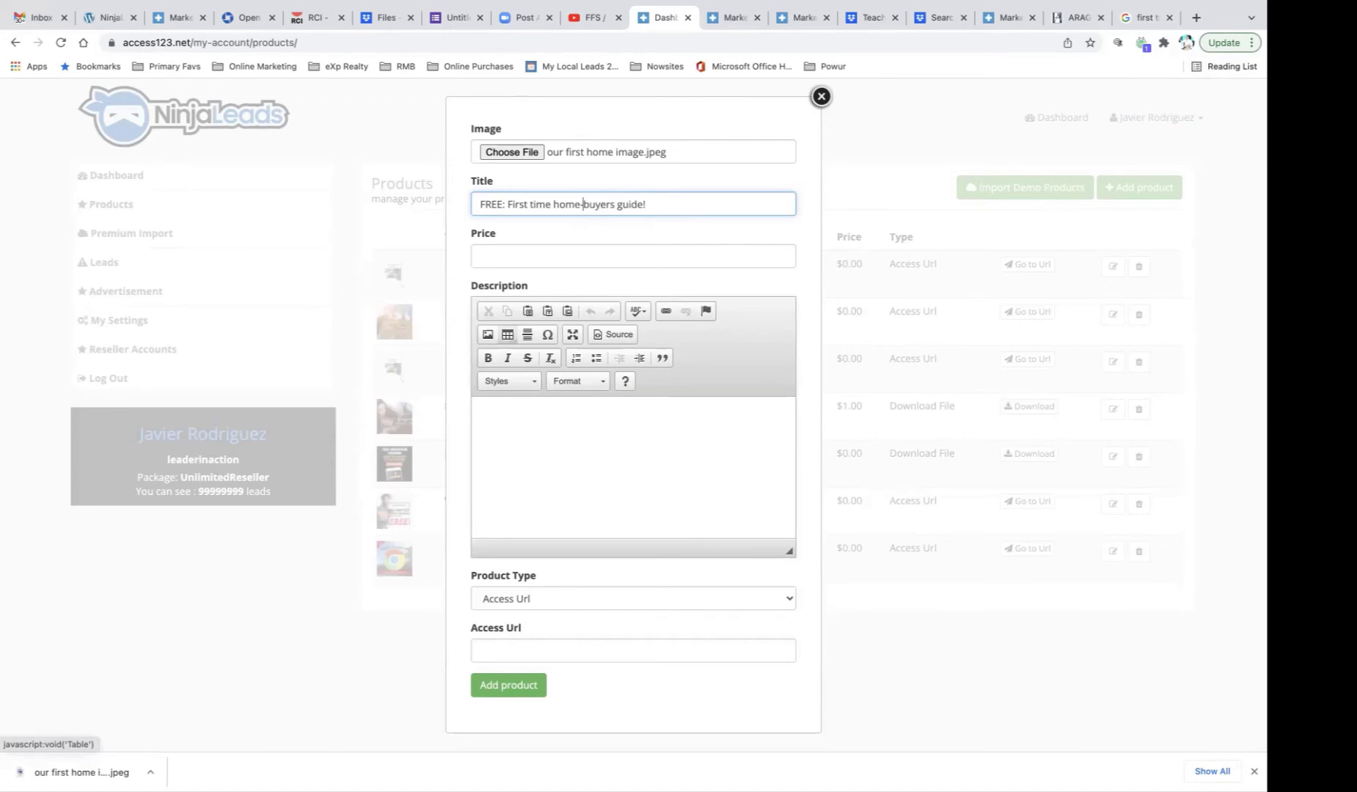
left_click(658, 202)
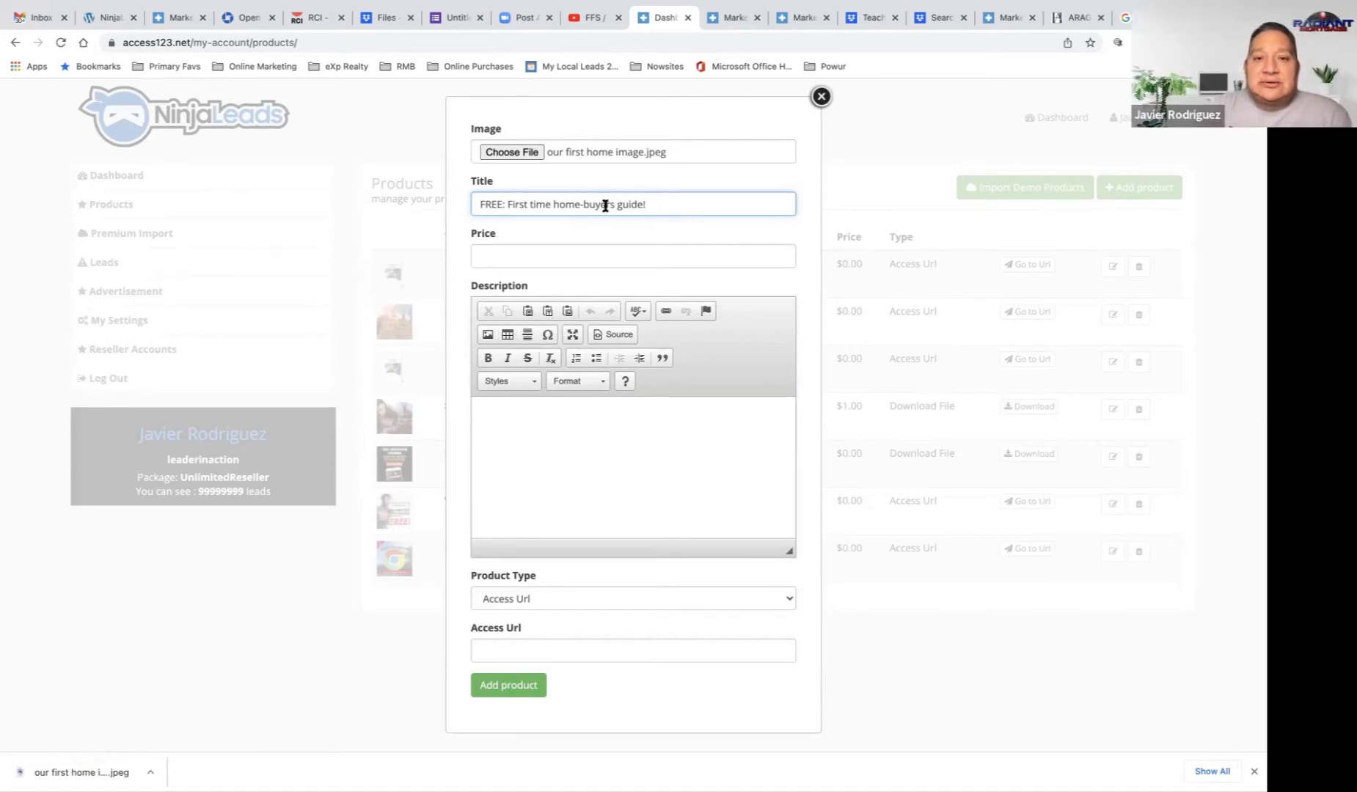
left_click(608, 256)
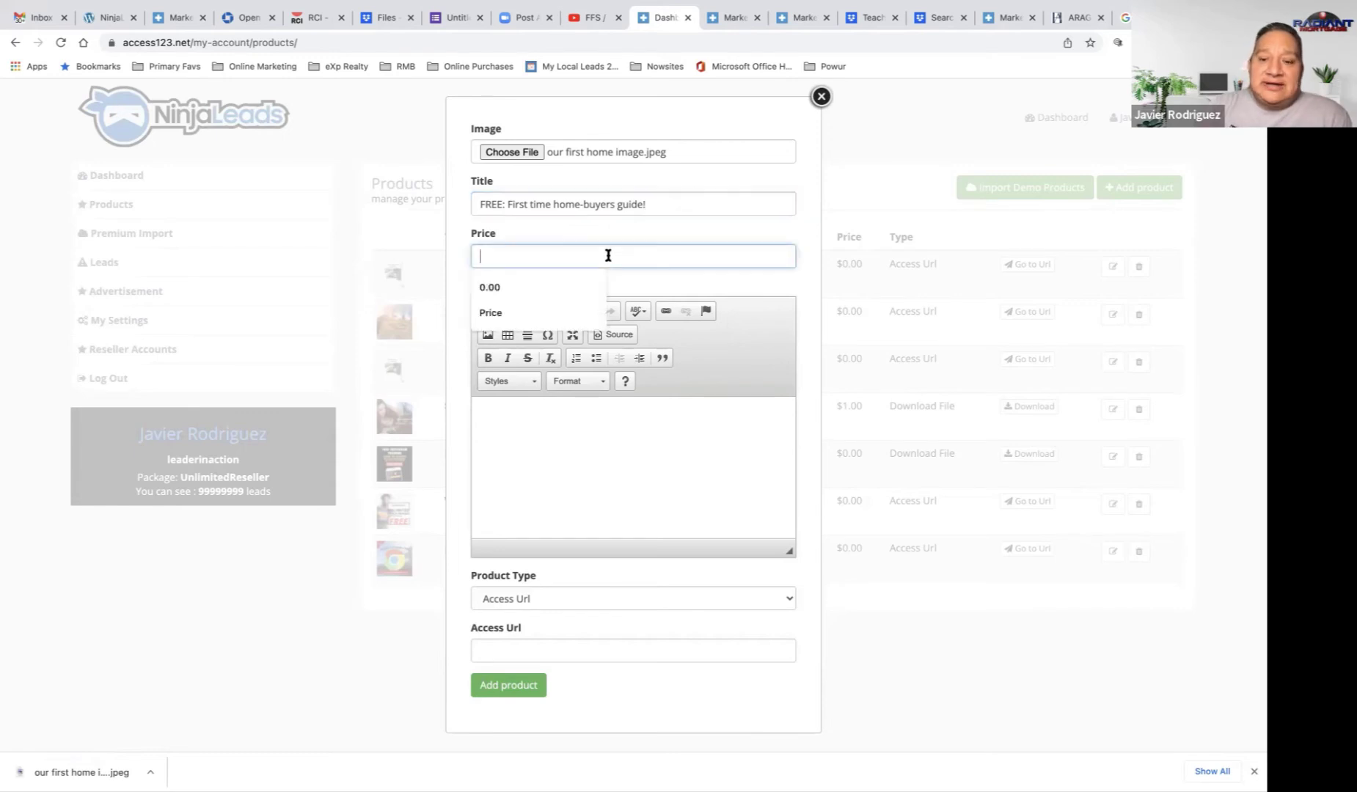
type("0.00")
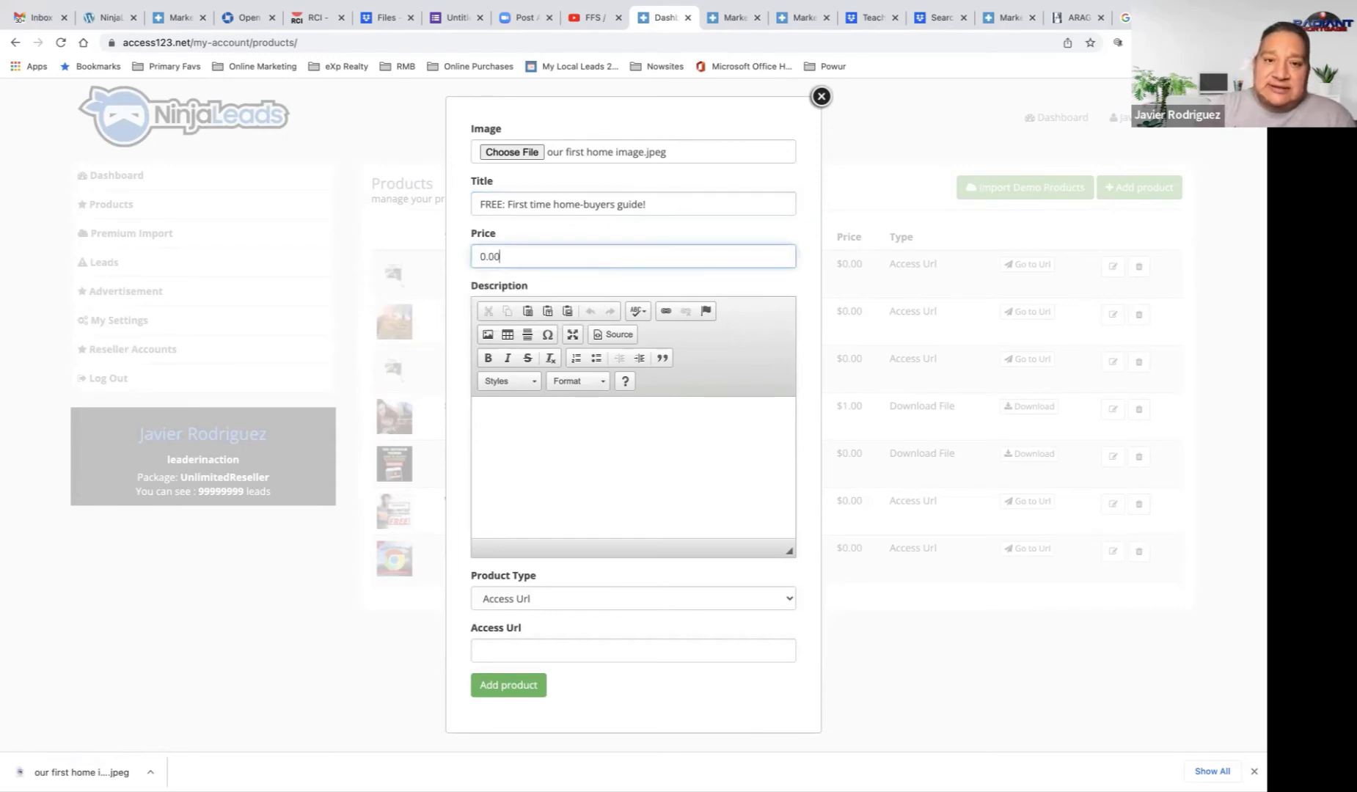
Step: Type the description's opening line 'Looking to buy your first home? This guide will help you:' and start a new line
left_click(561, 442)
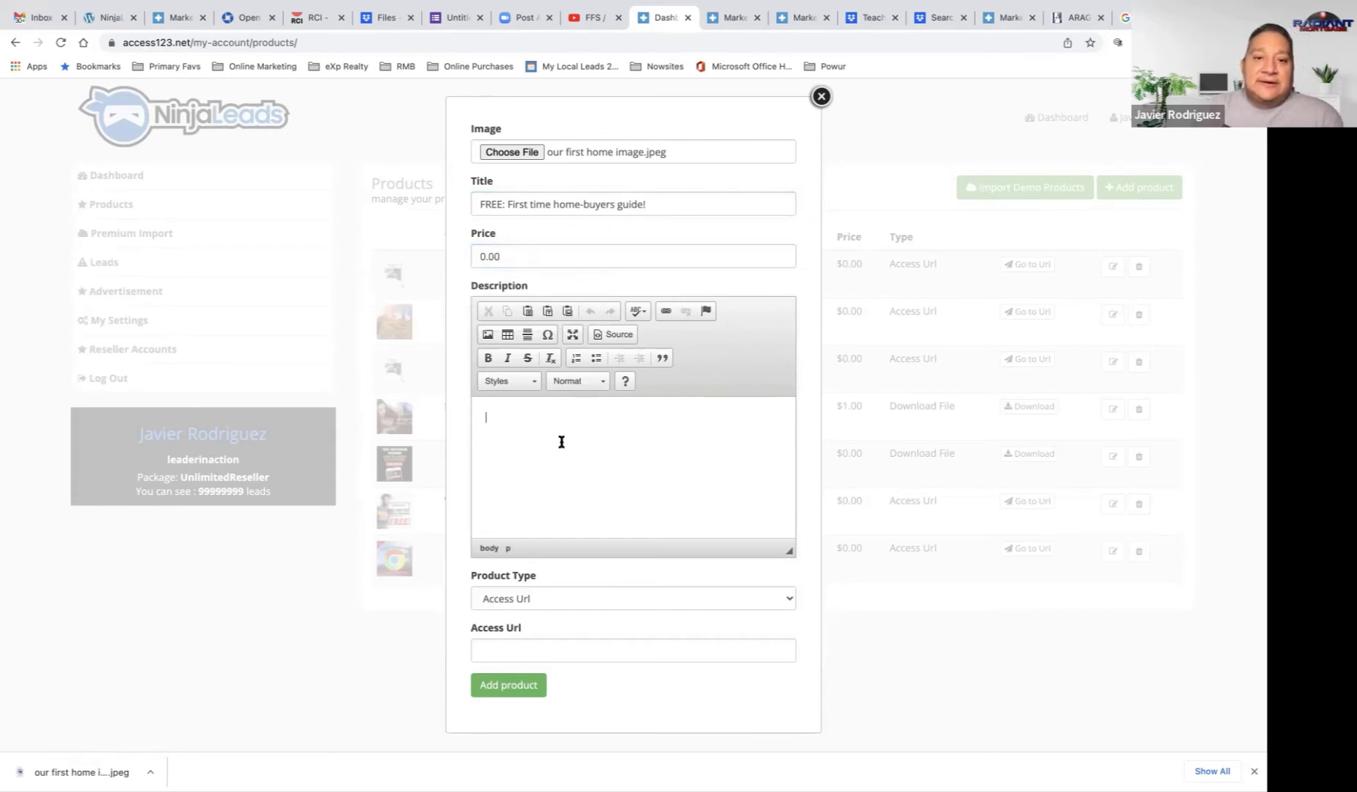
type("Looki")
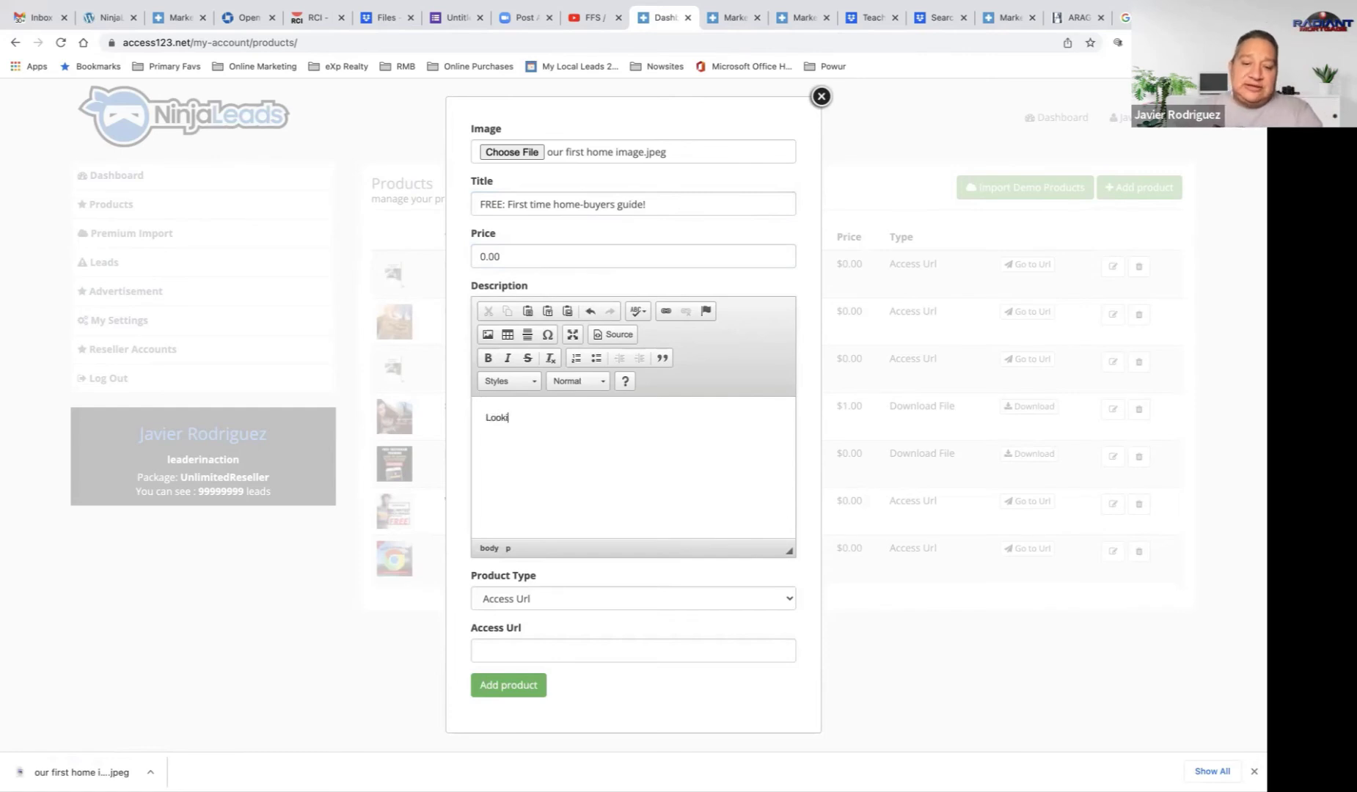
type("ng to ")
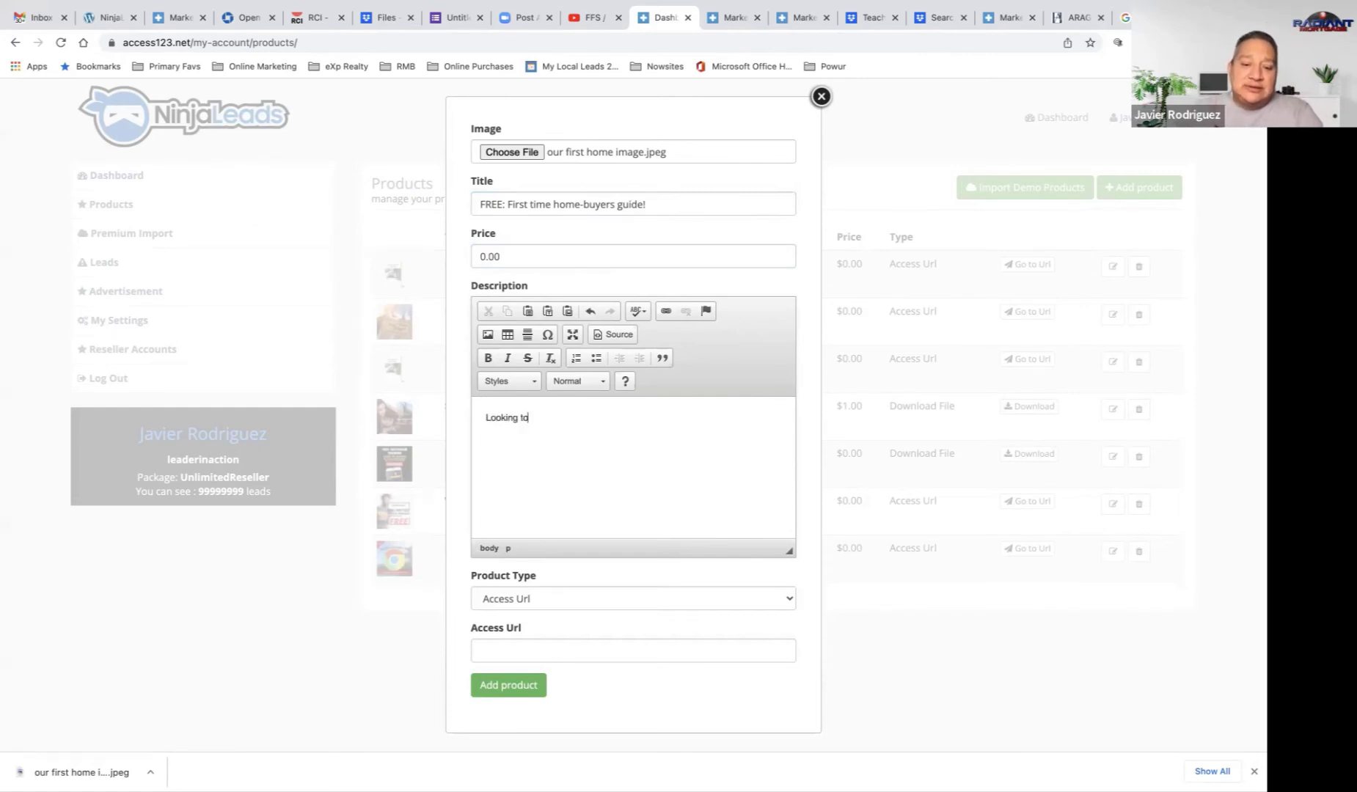
type("buy your fie")
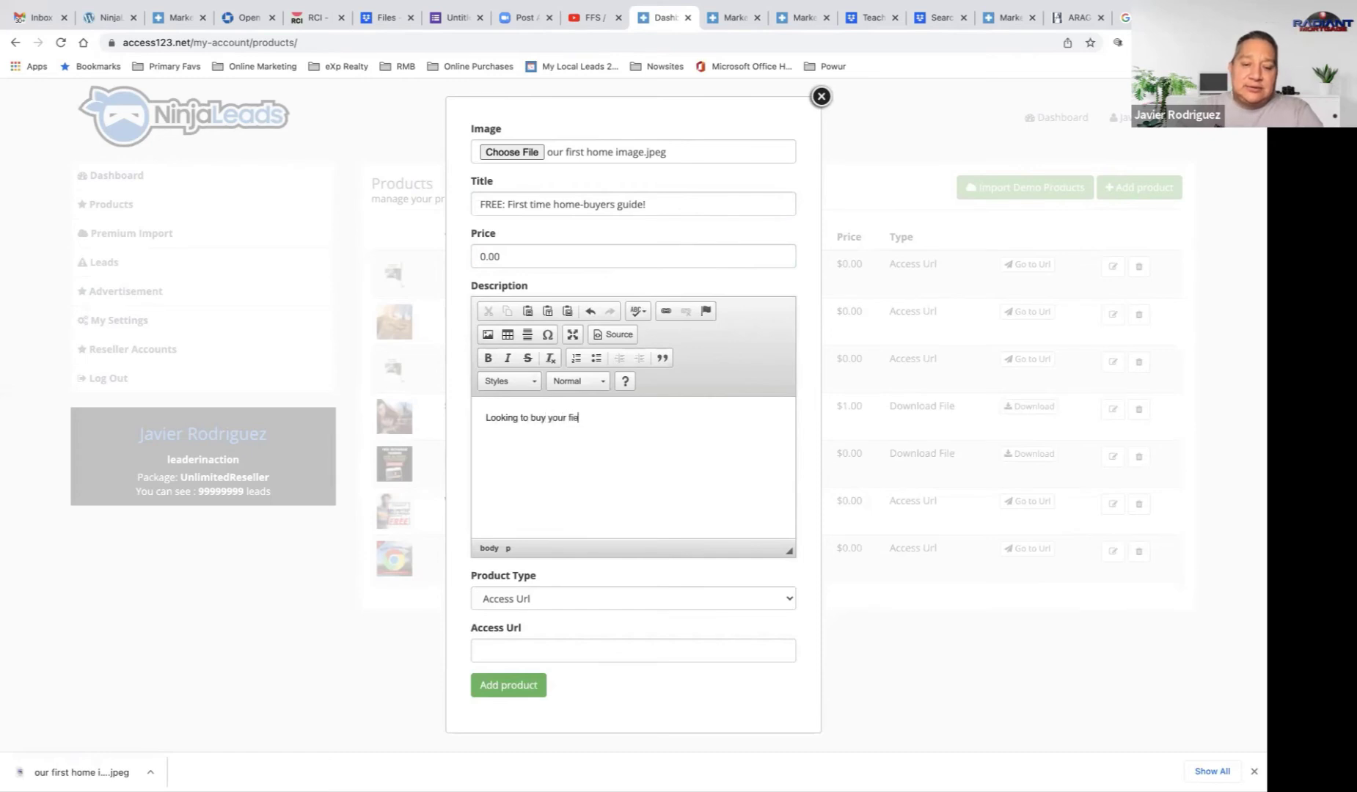
key("BackSpace")
type("rst ")
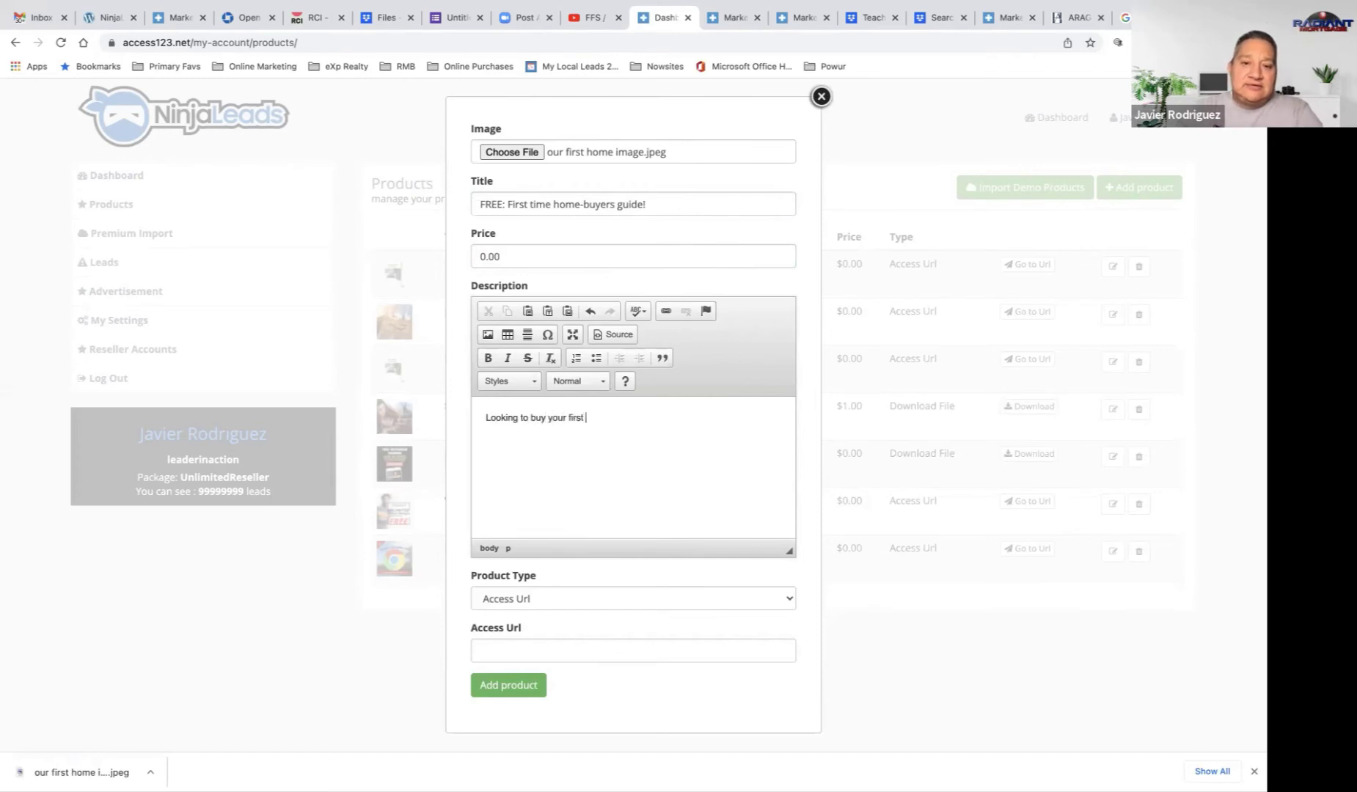
type("home?")
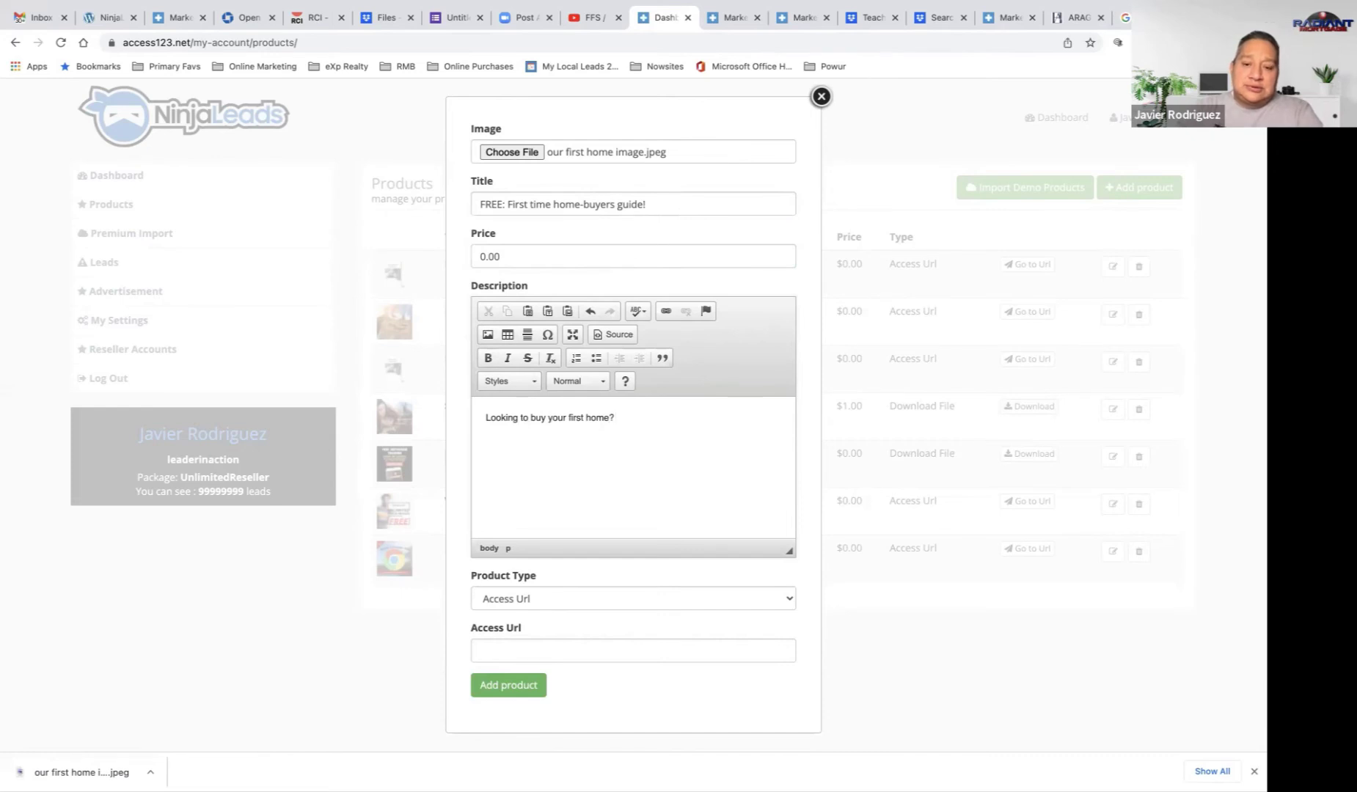
type(" This ")
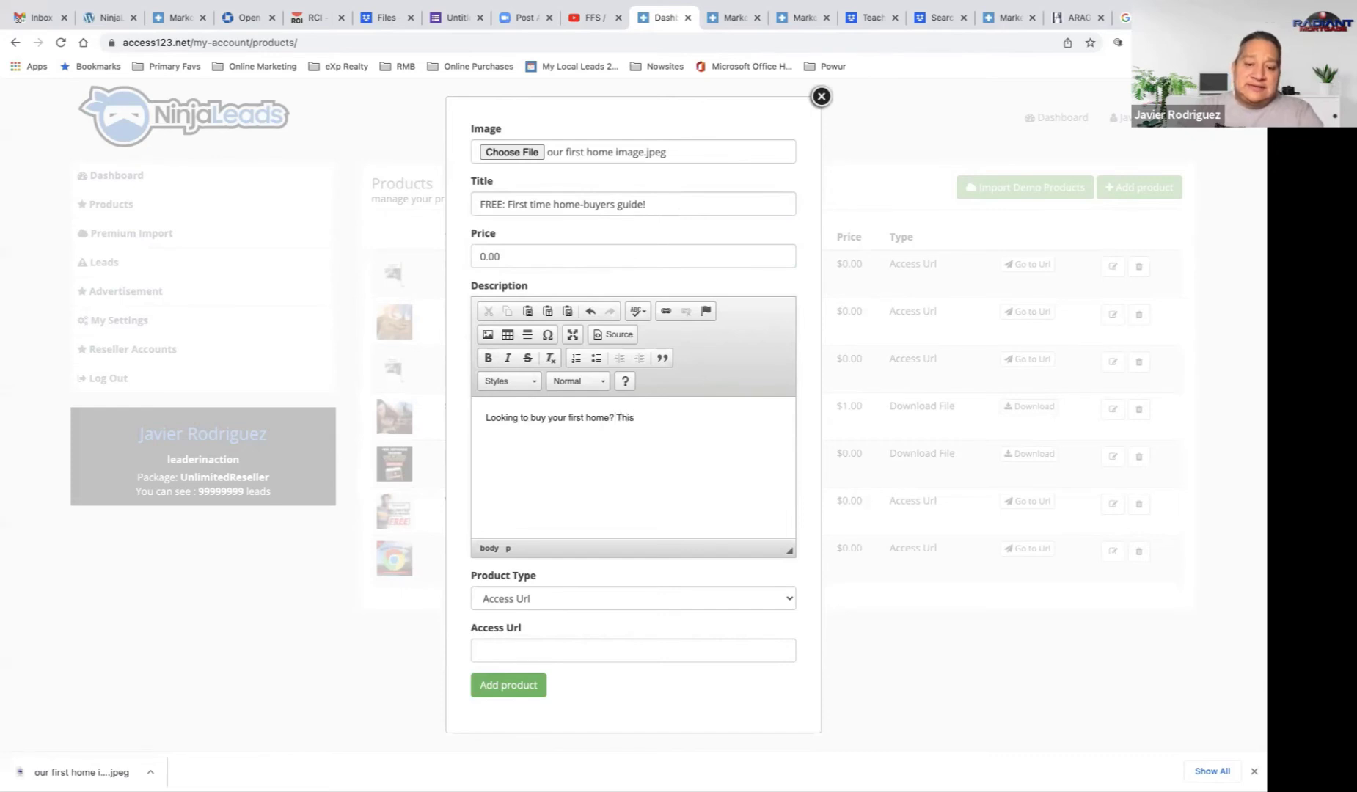
type("guide will help you:")
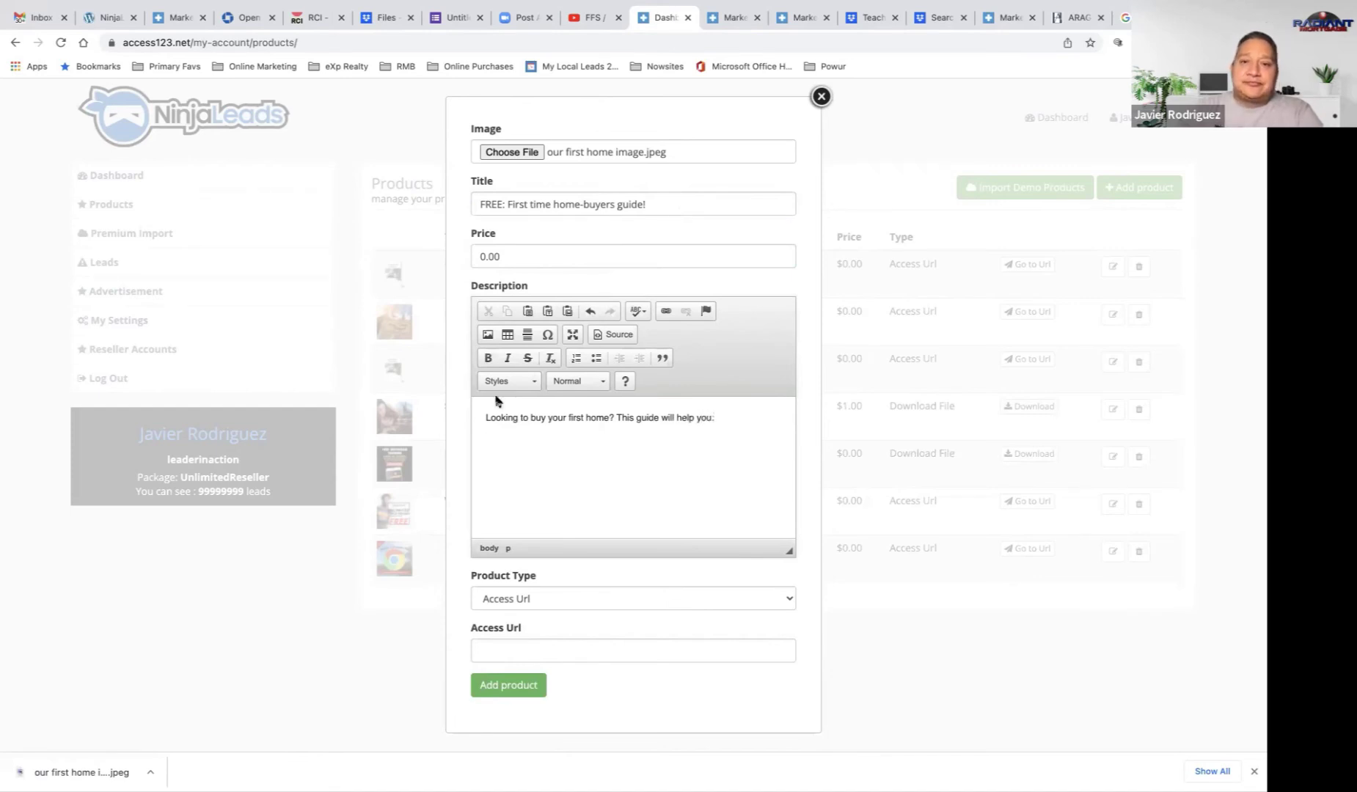
key("Return")
Step: Add bullets 'Know how much you can afford!', 'Avoid pitfalls!', 'Get the most bang for your buck!', 'And more'
left_click(595, 359)
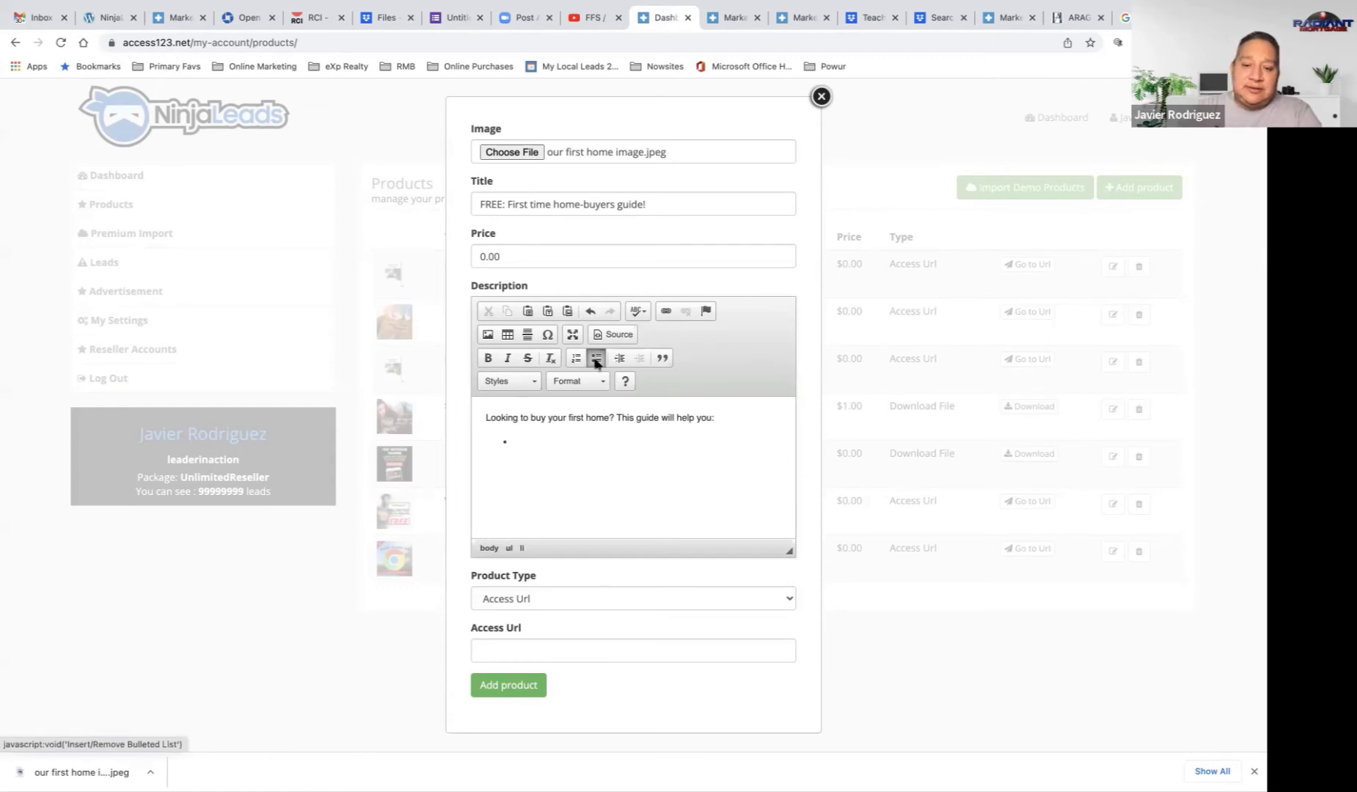
type("Know ho")
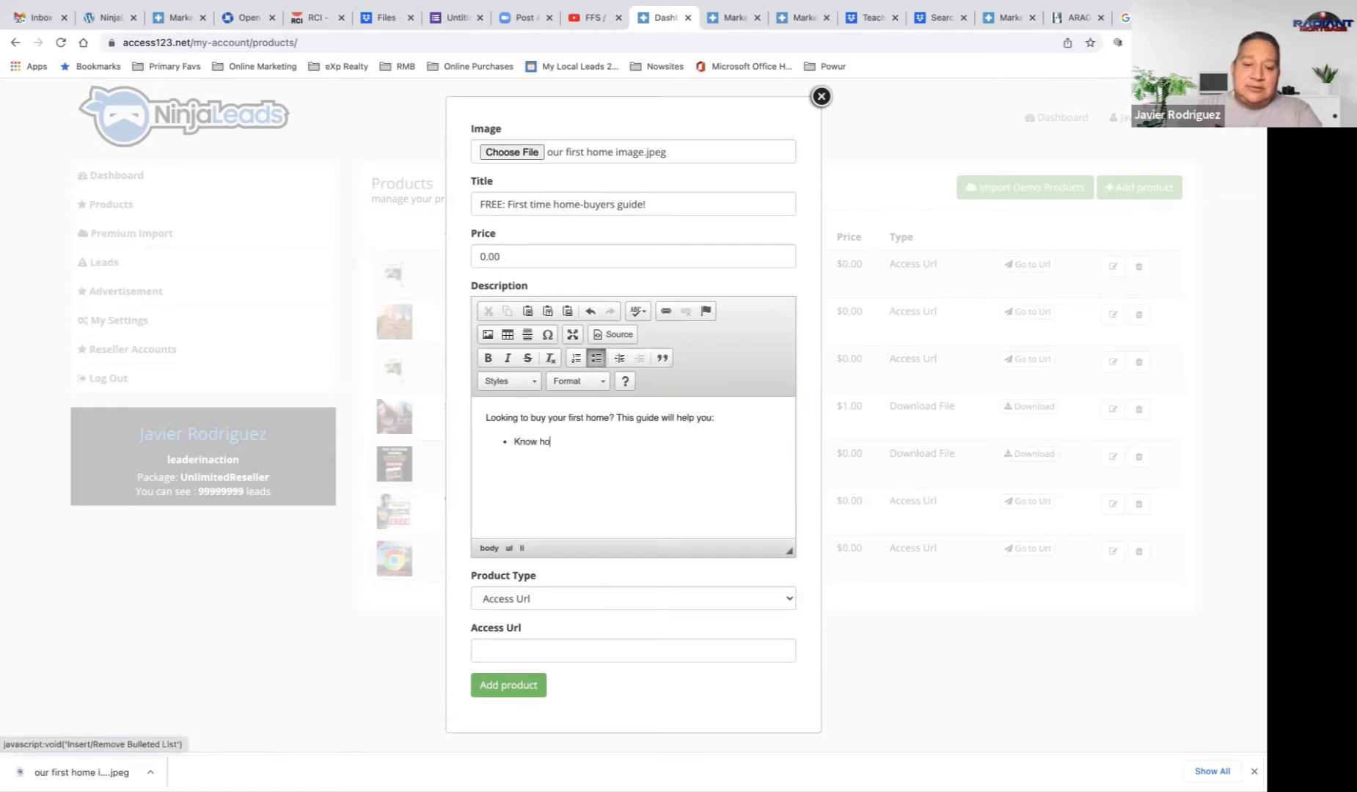
type("w much you ")
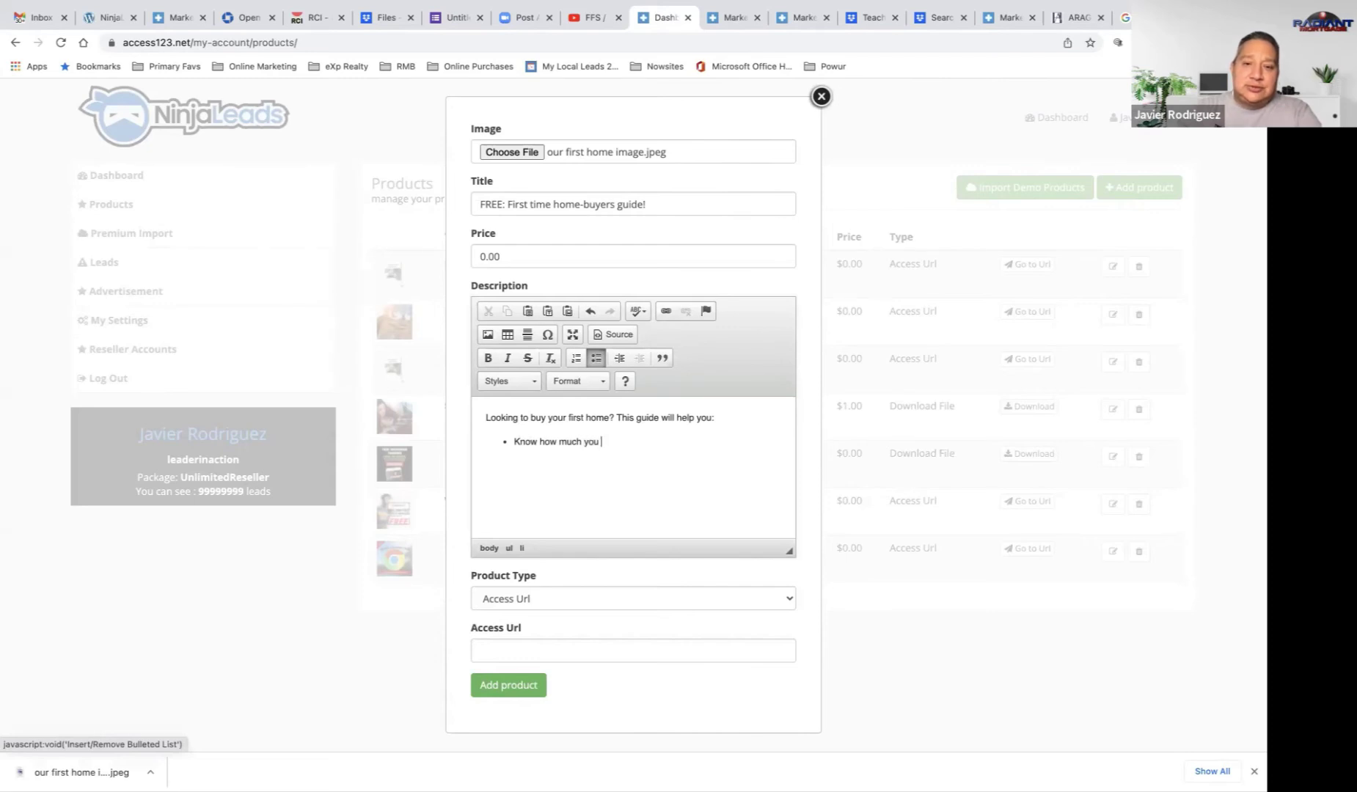
type("can afford!")
key("Return")
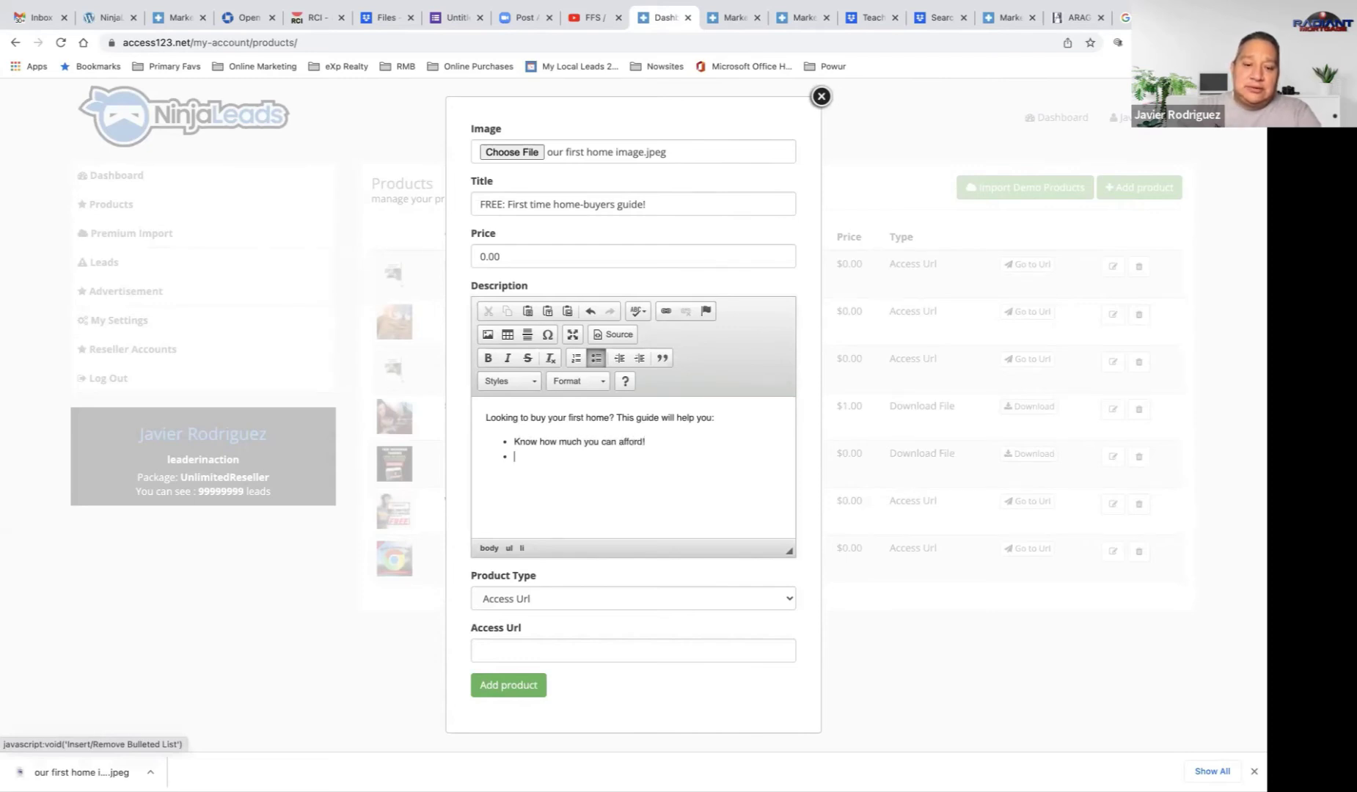
type("Avoid pitfalls! ")
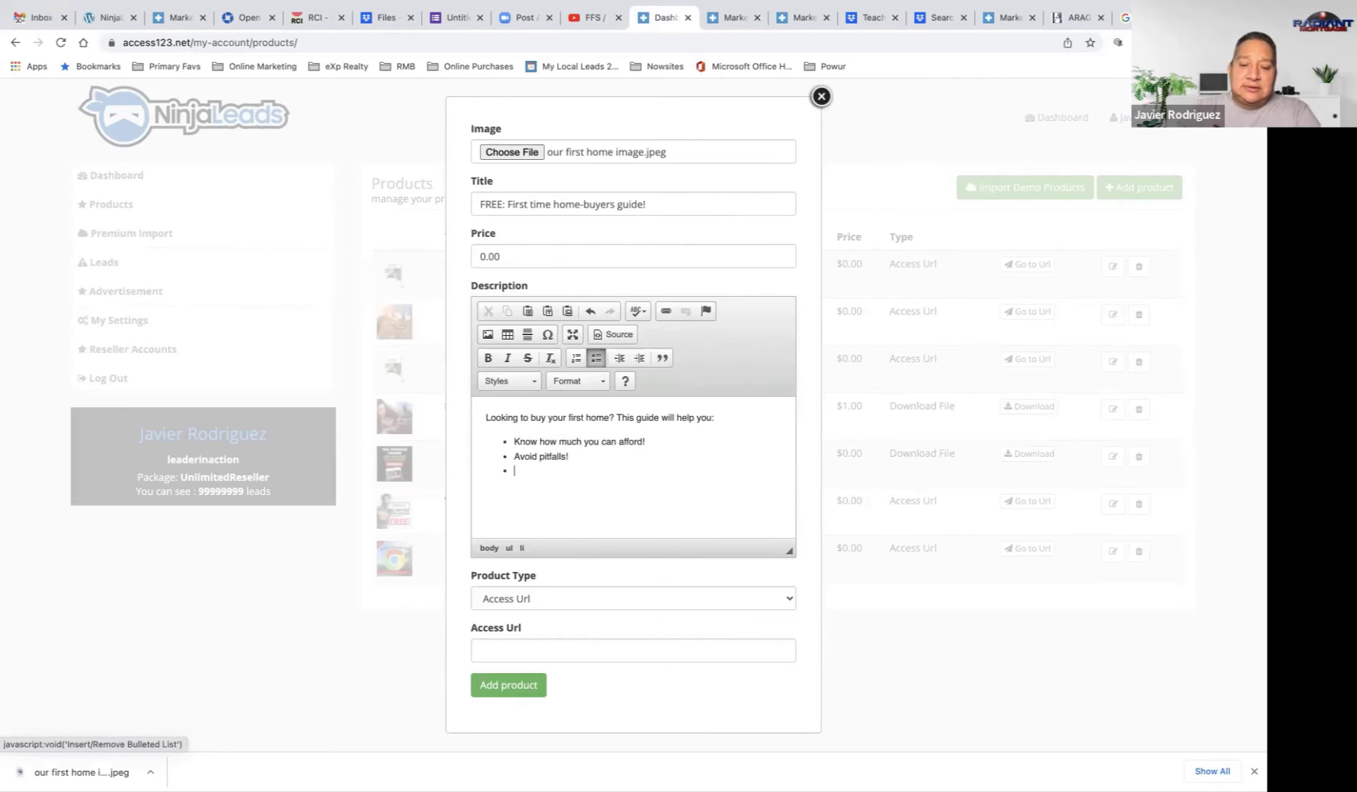
type("Get the mos")
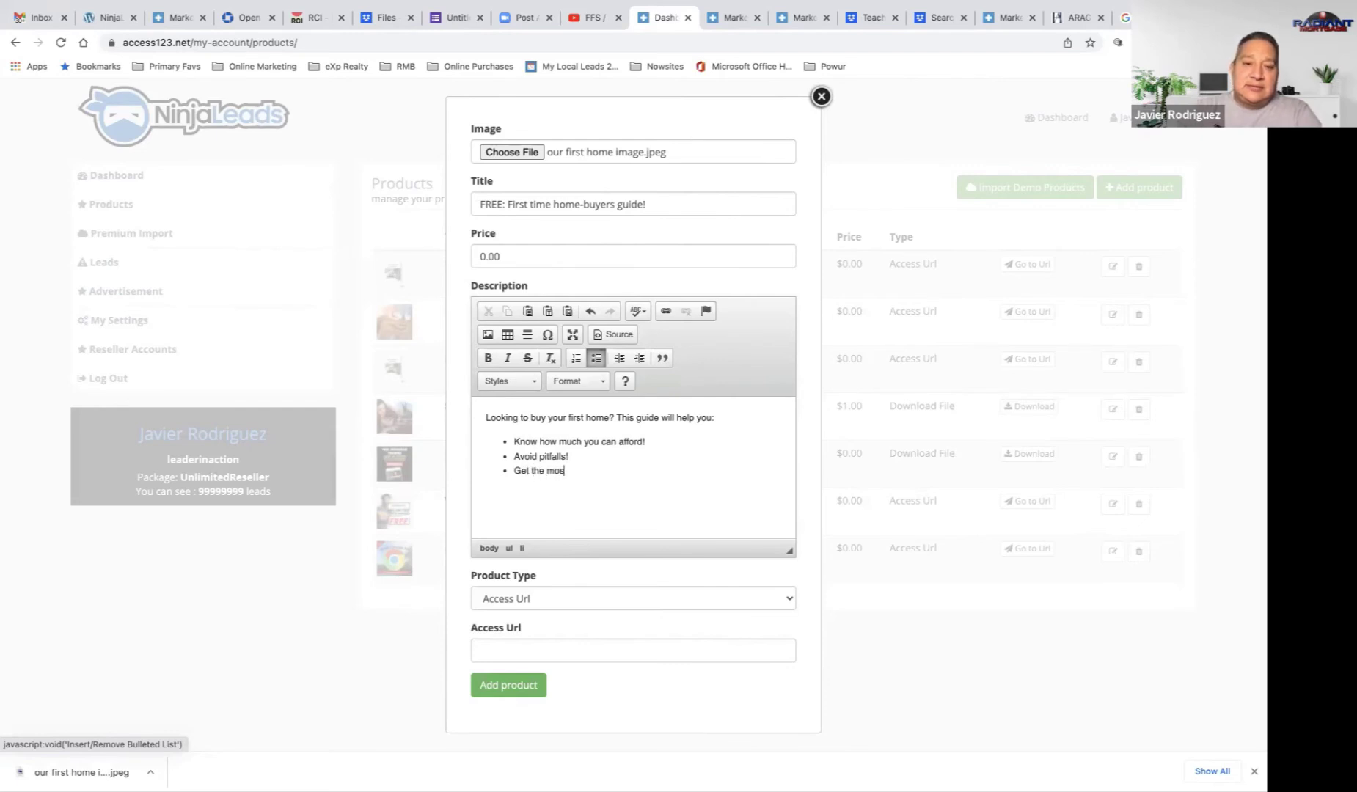
type("t na")
key("BackSpace")
key("BackSpace")
type("need")
key("BackSpace")
key("BackSpace")
key("BackSpace")
key("BackSpace")
type("bank f")
type("or ")
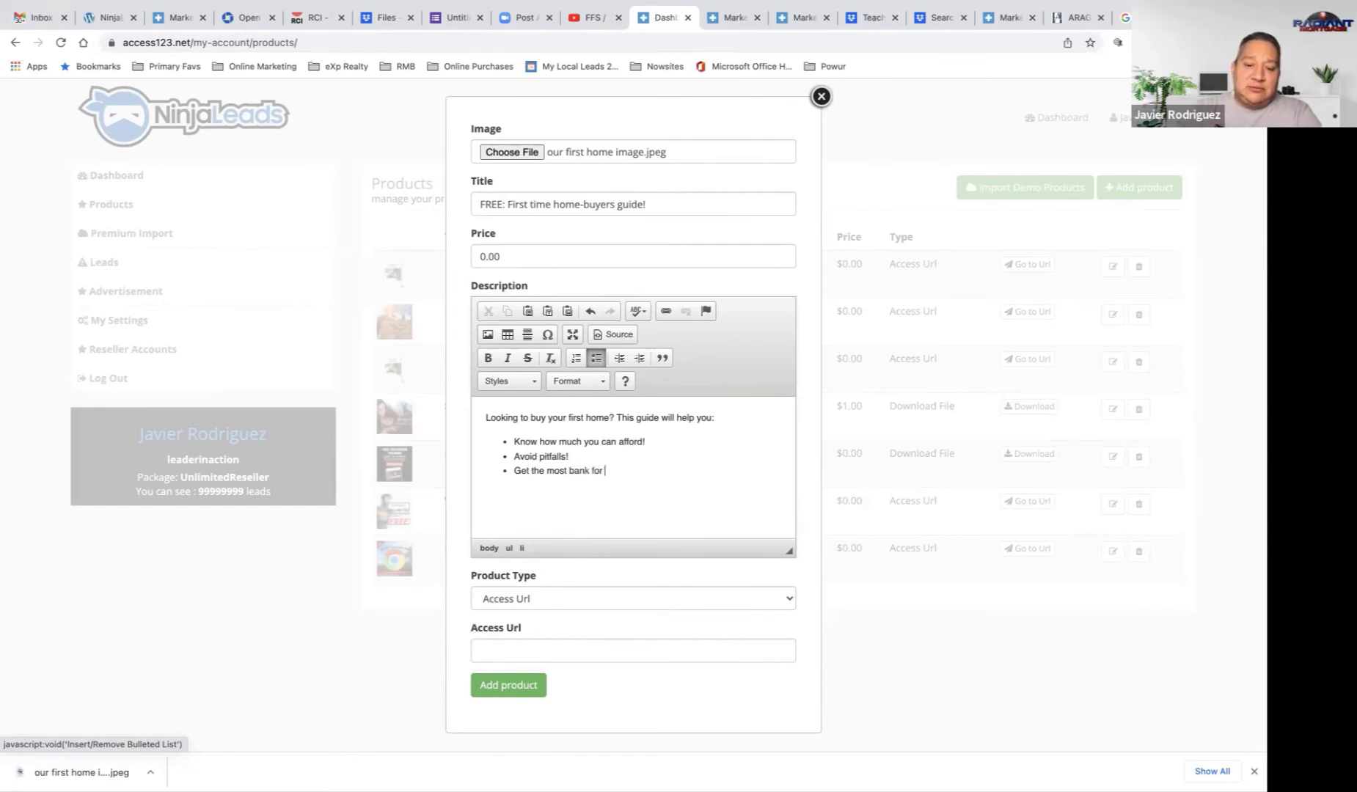
type("your buck! ")
type("And")
type(" more!")
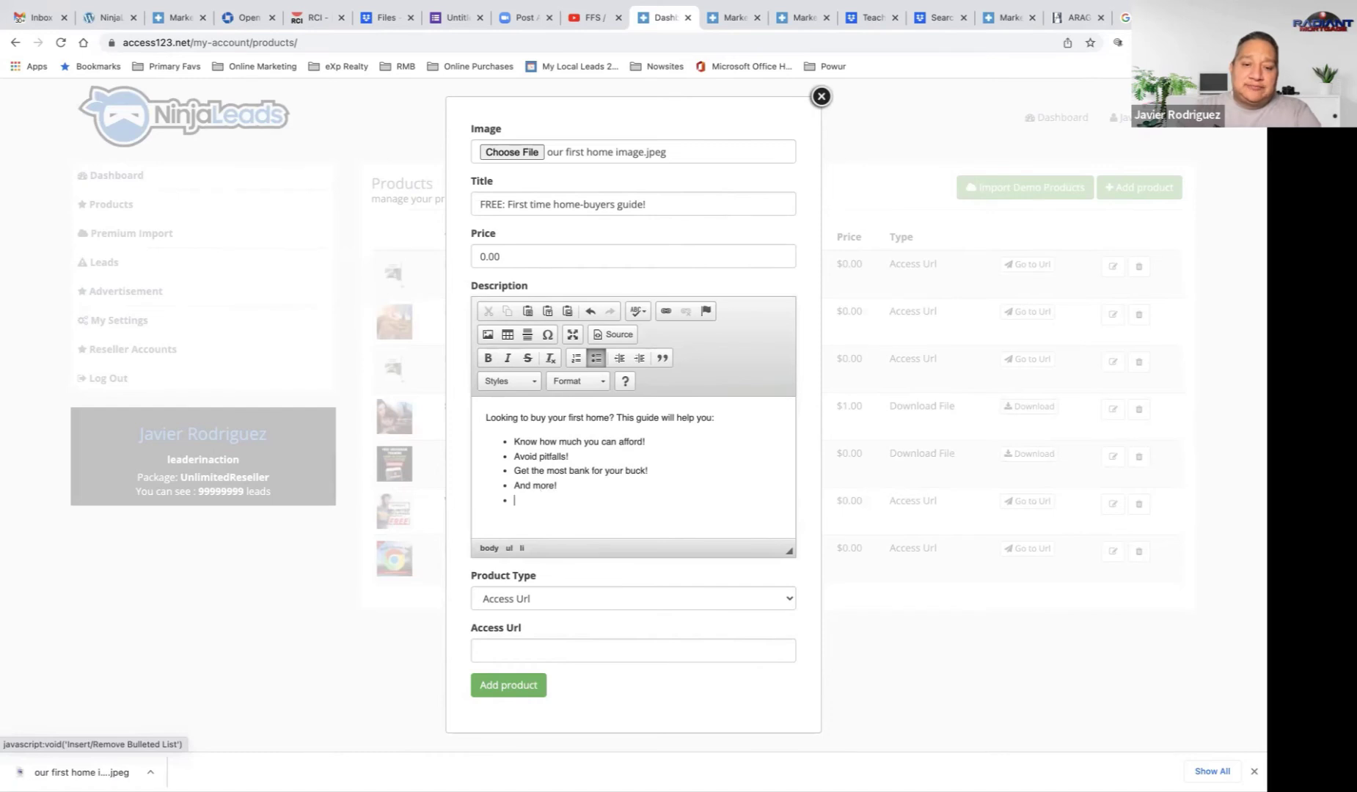
Step: End the list and add the closing line 'Click today and move into your dream home in 2022!'
left_click(596, 357)
type("Click")
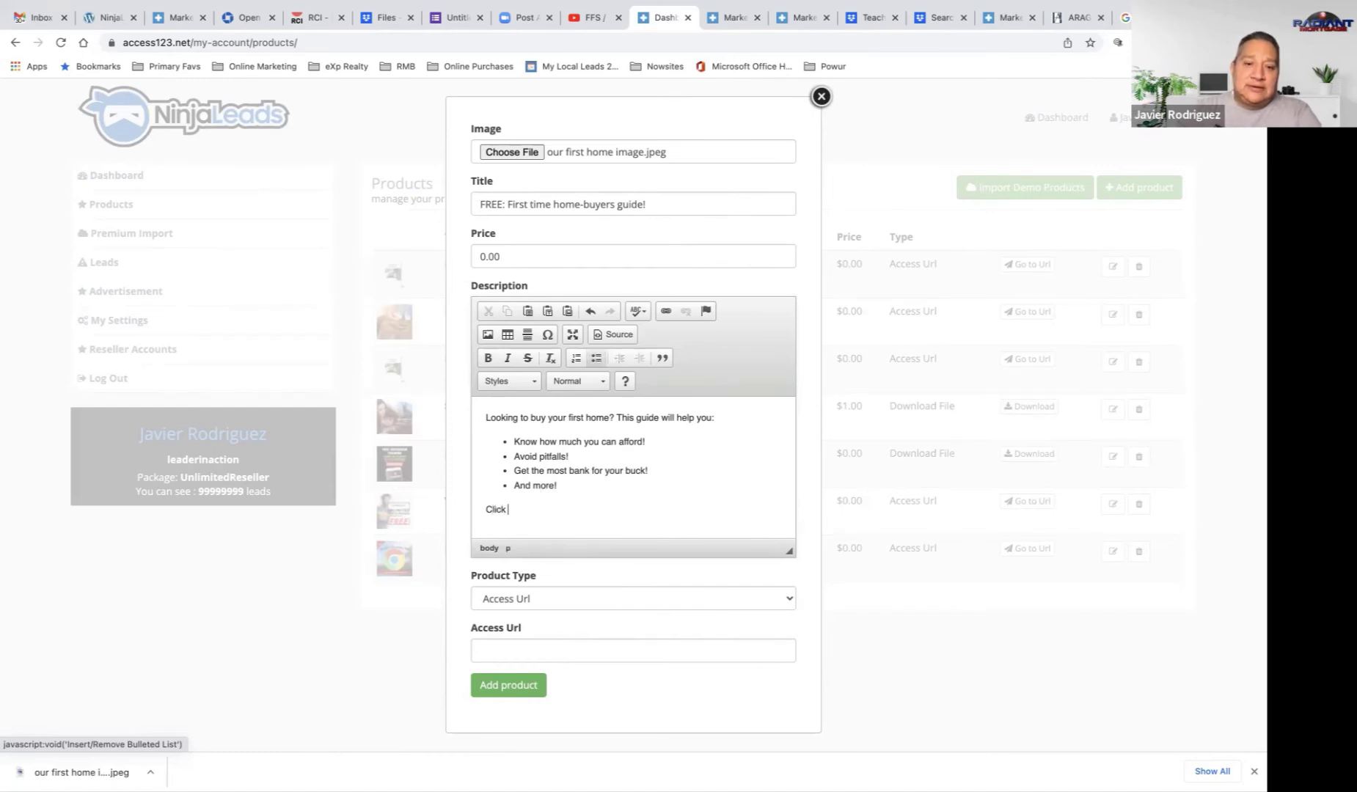
type(" to day and")
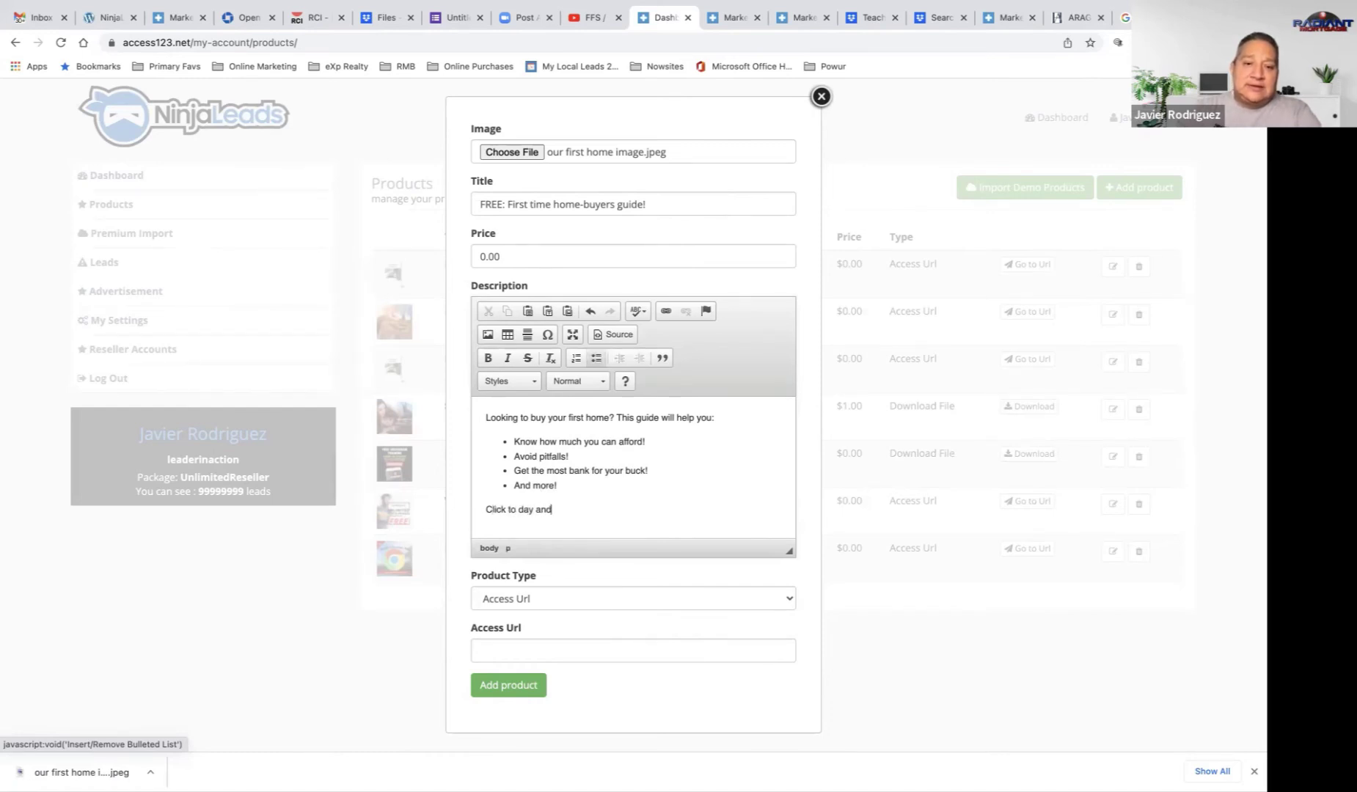
key("BackSpace")
key("BackSpace")
key("BackSpace")
key("BackSpace")
key("BackSpace")
key("BackSpace")
key("BackSpace")
key("BackSpace")
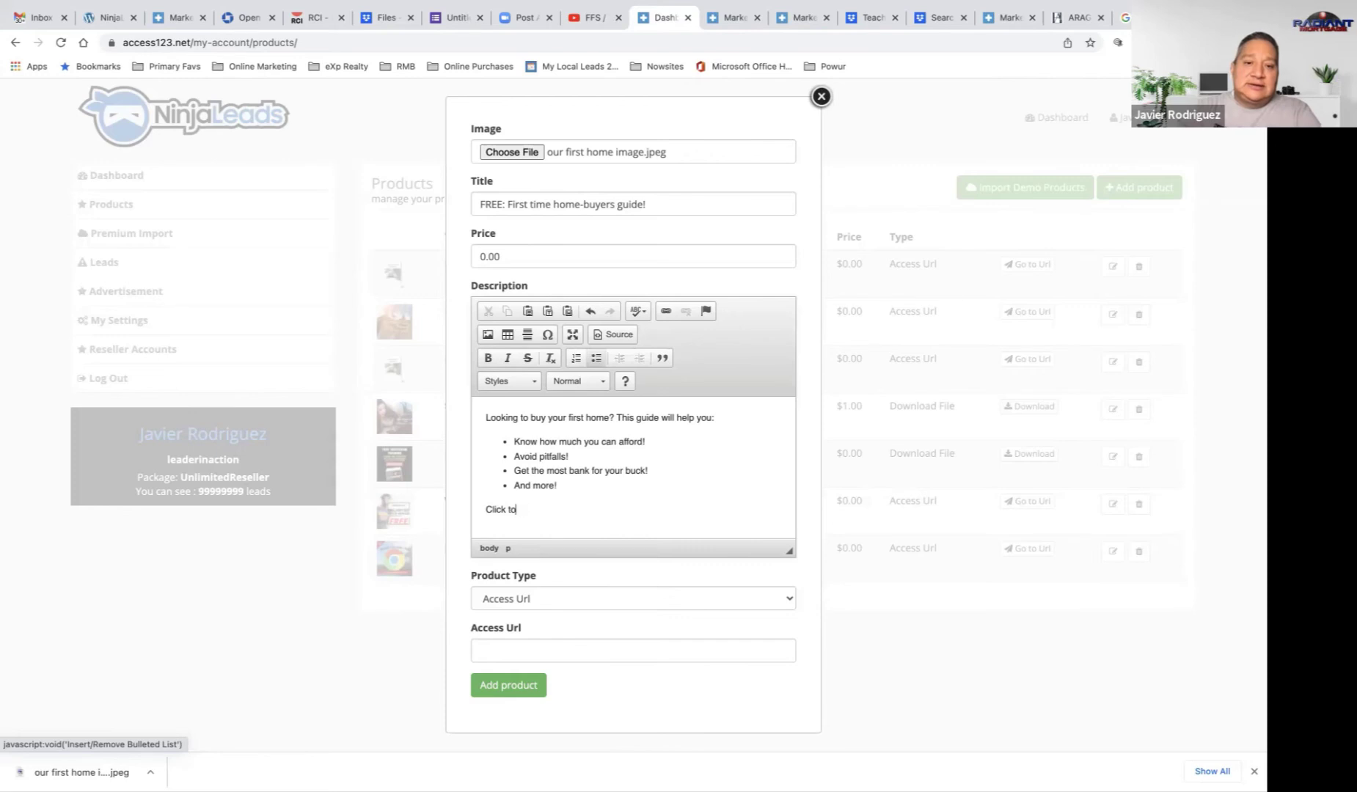
type("day and")
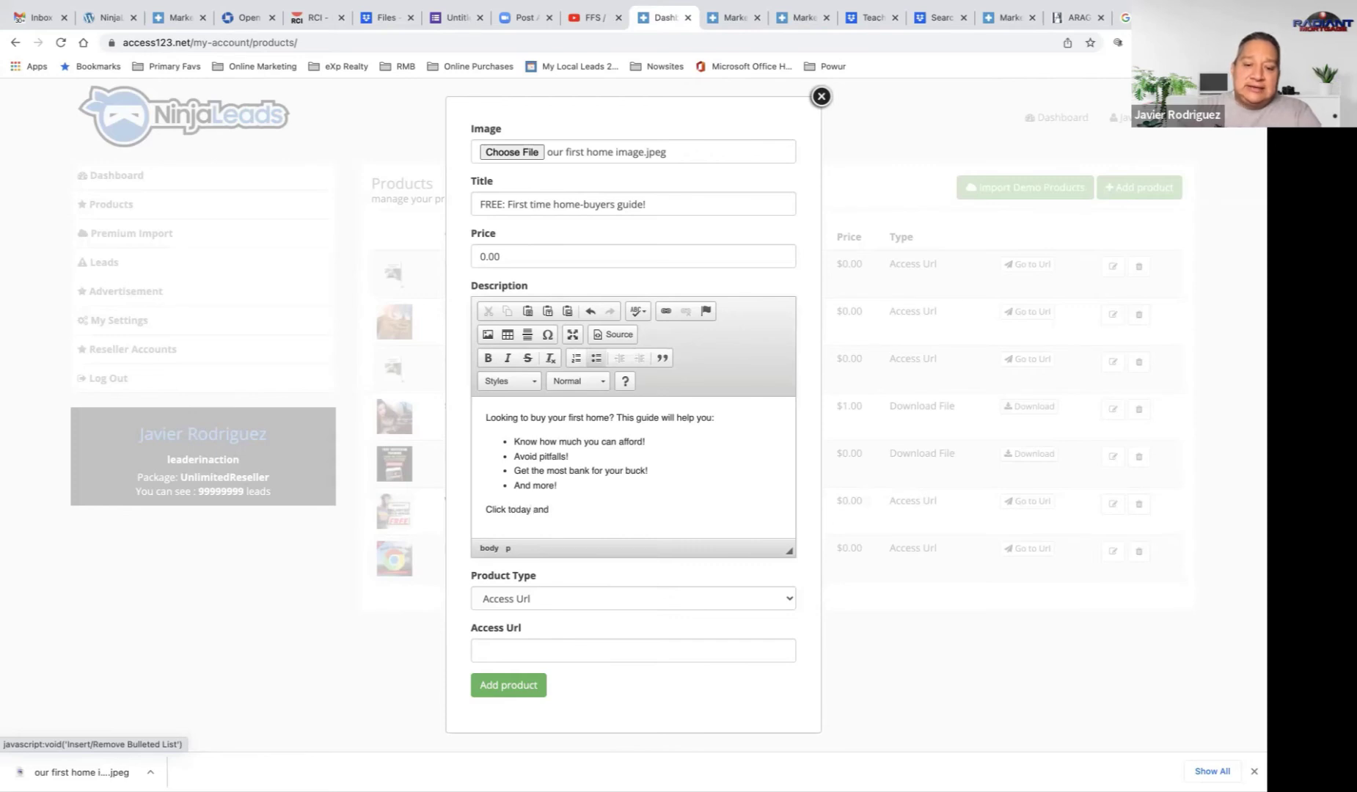
type(" move into ")
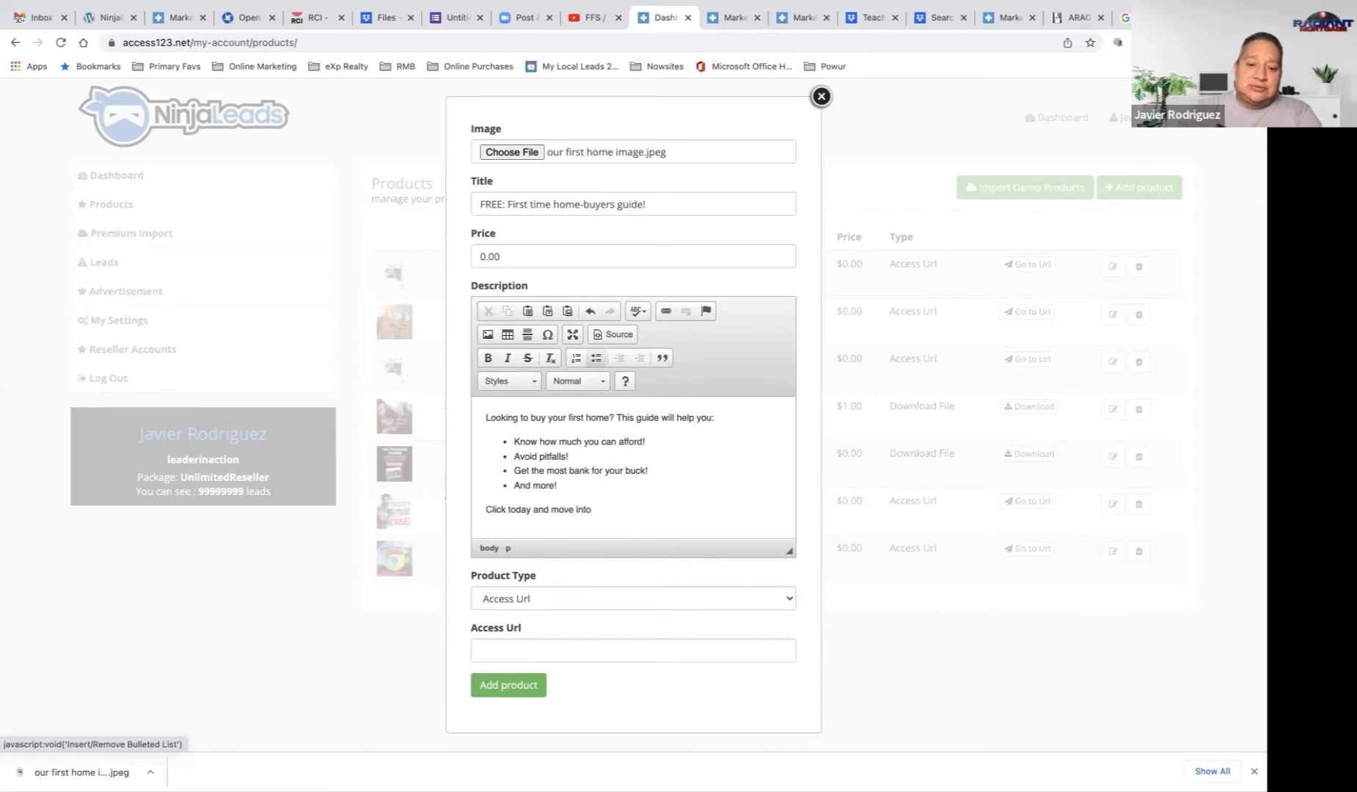
type("your drre")
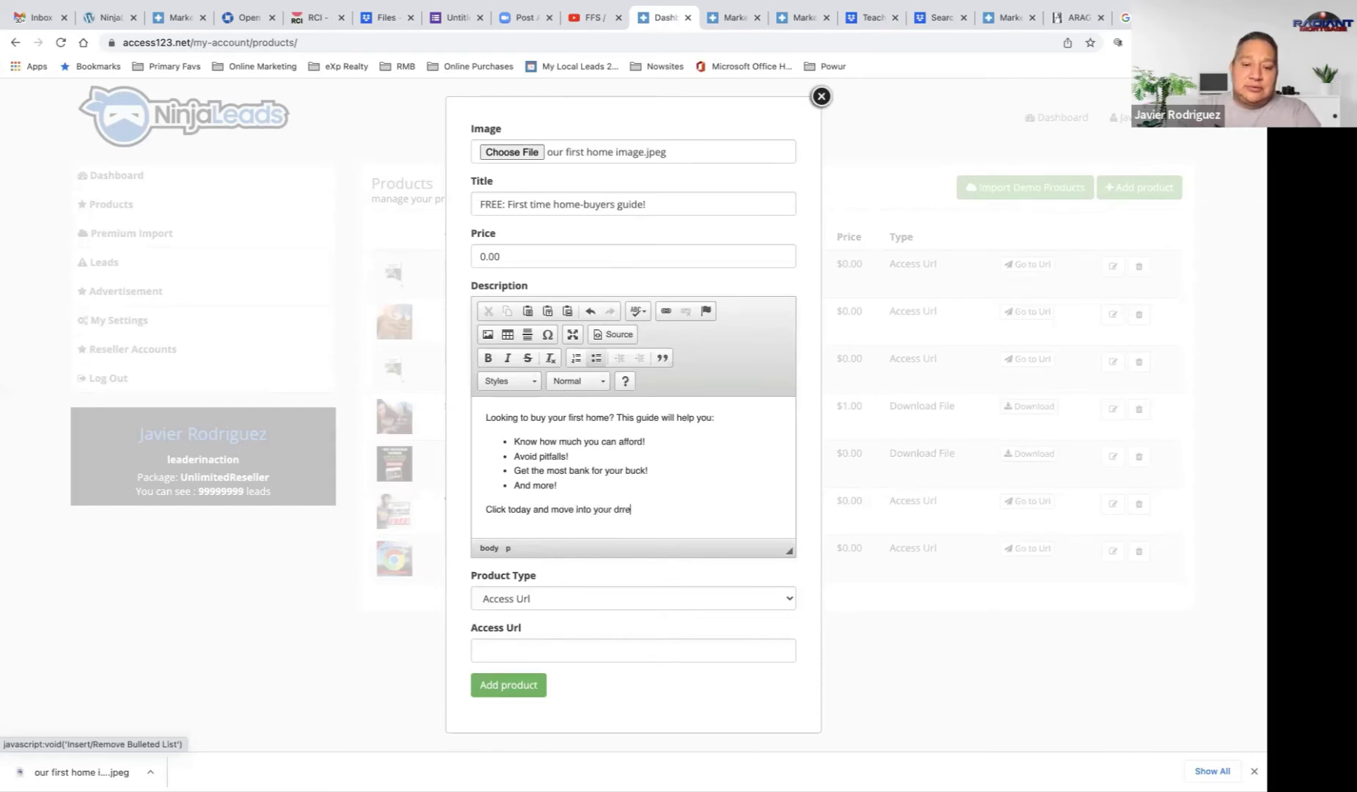
type("am home in")
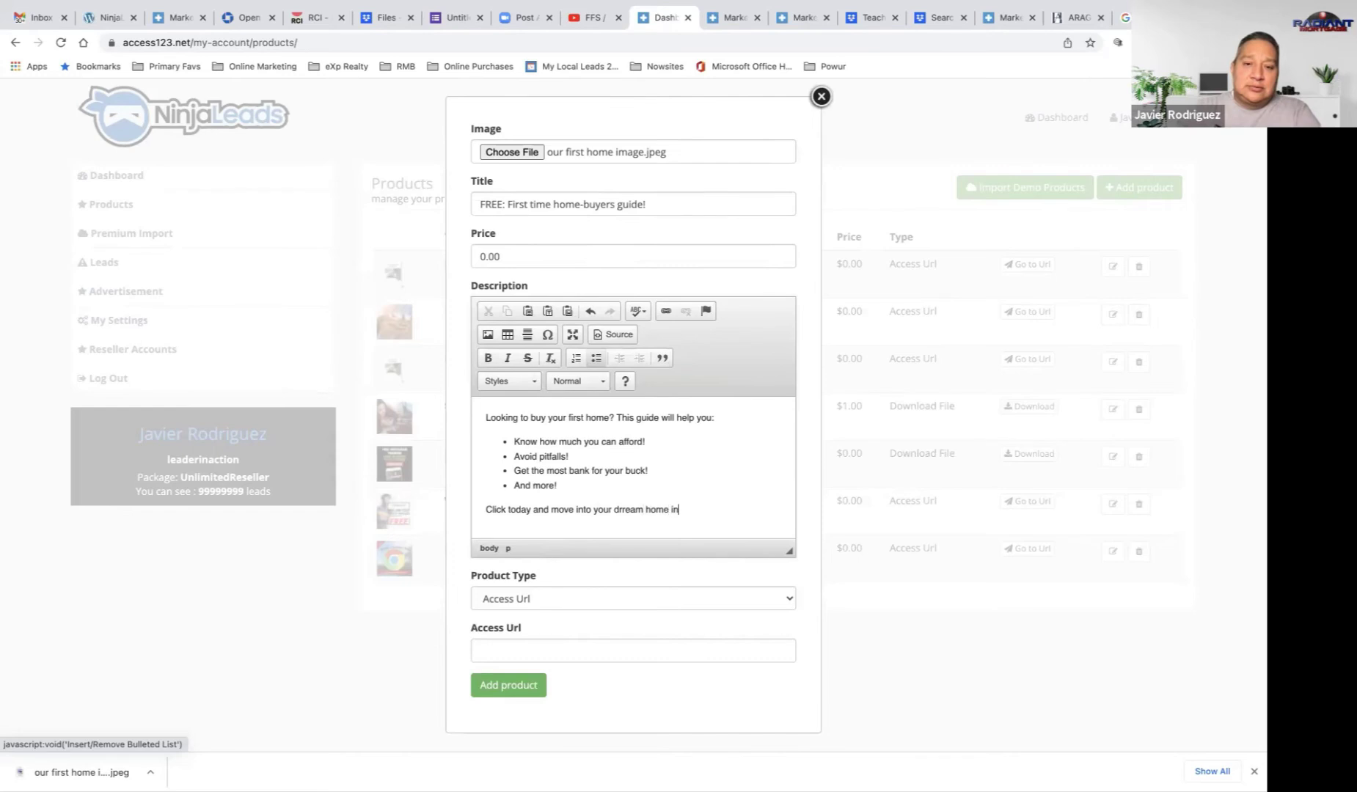
type(" 2022!")
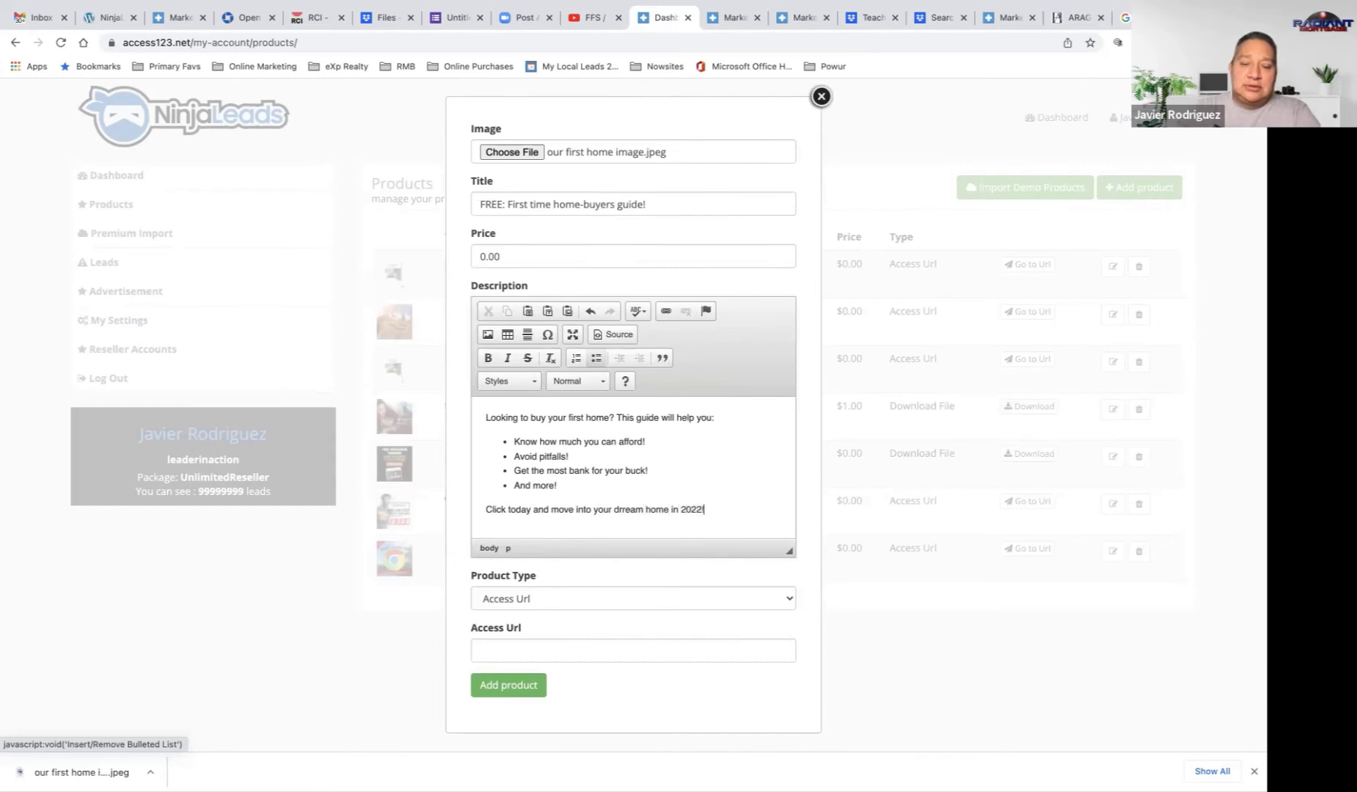
Step: Keep Access Url as the product type and paste the ARAG_Guidebook_Buying_A_Home.pdf link into Access Url
left_click(516, 604)
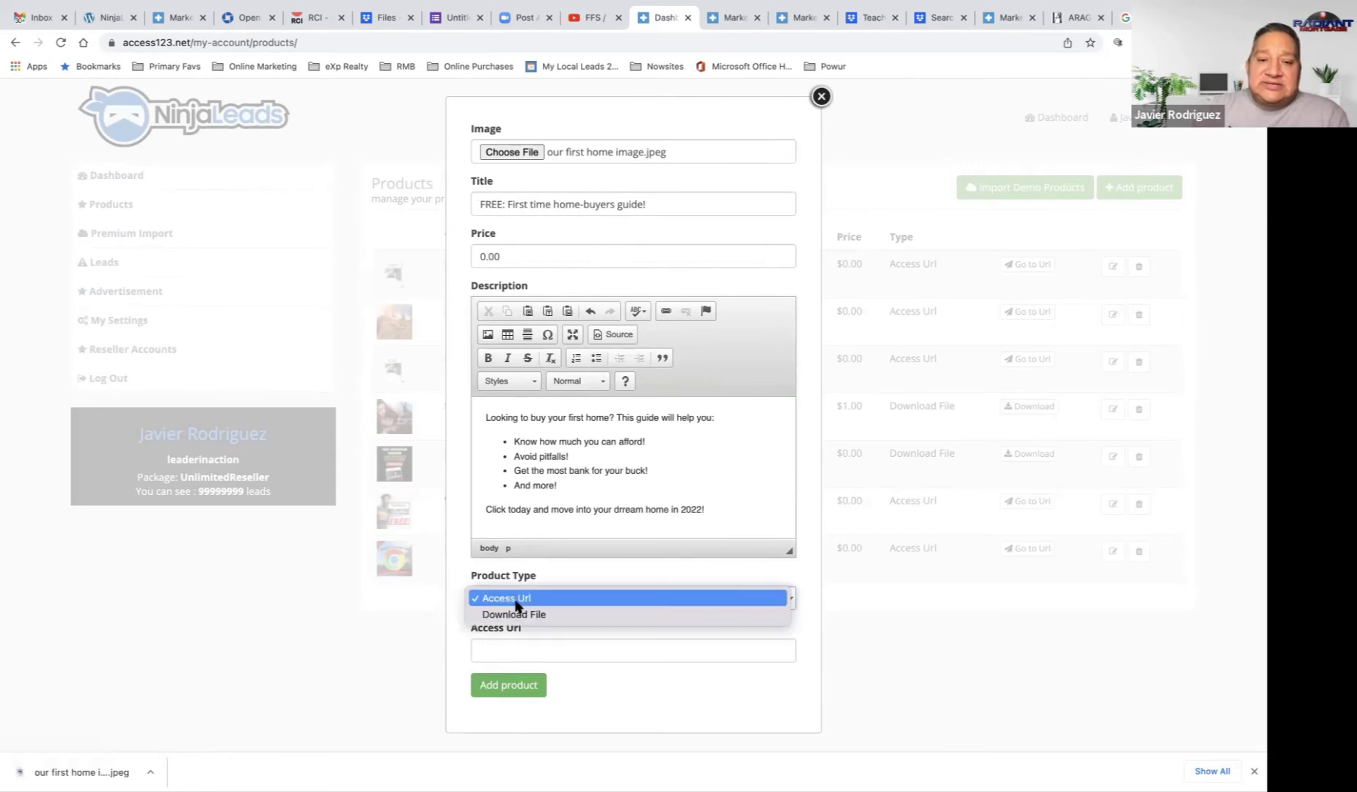
left_click(514, 599)
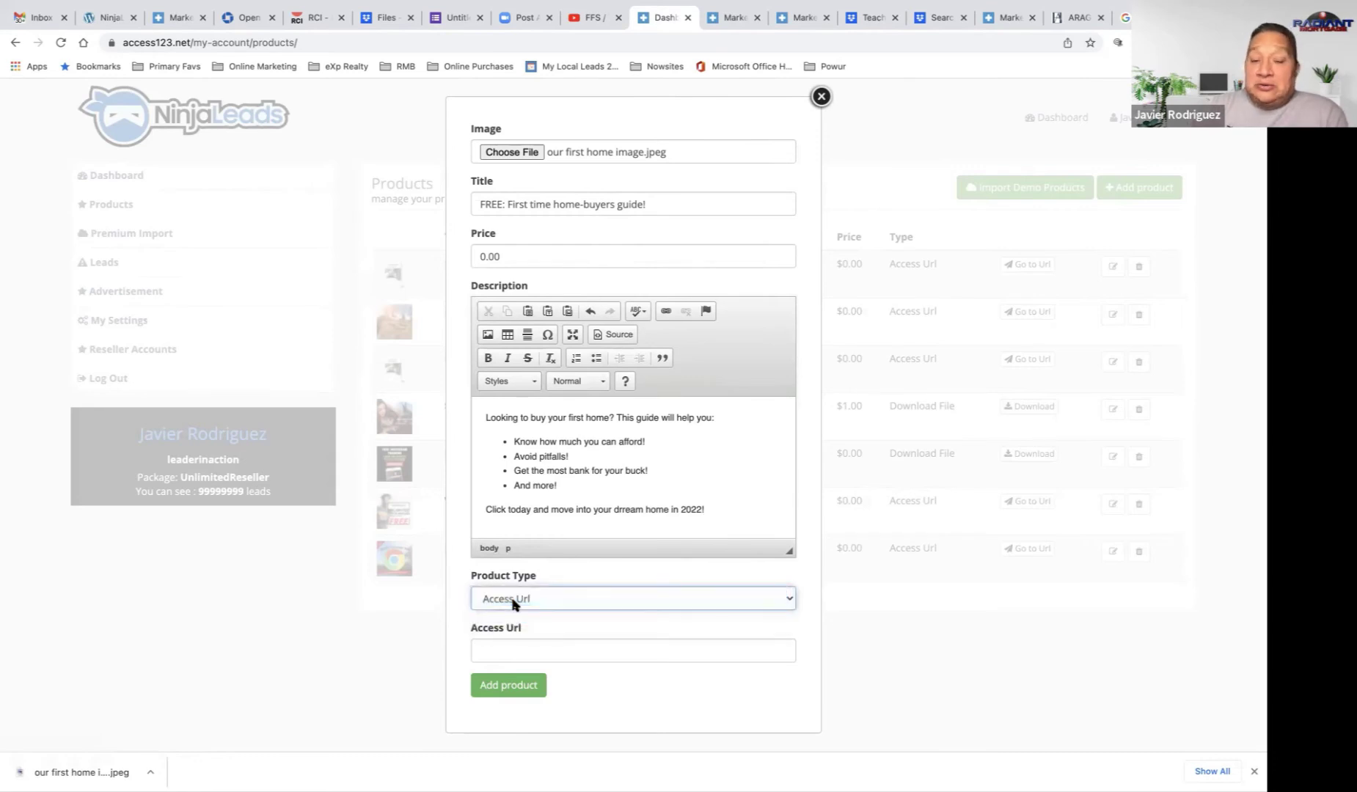
left_click(515, 652)
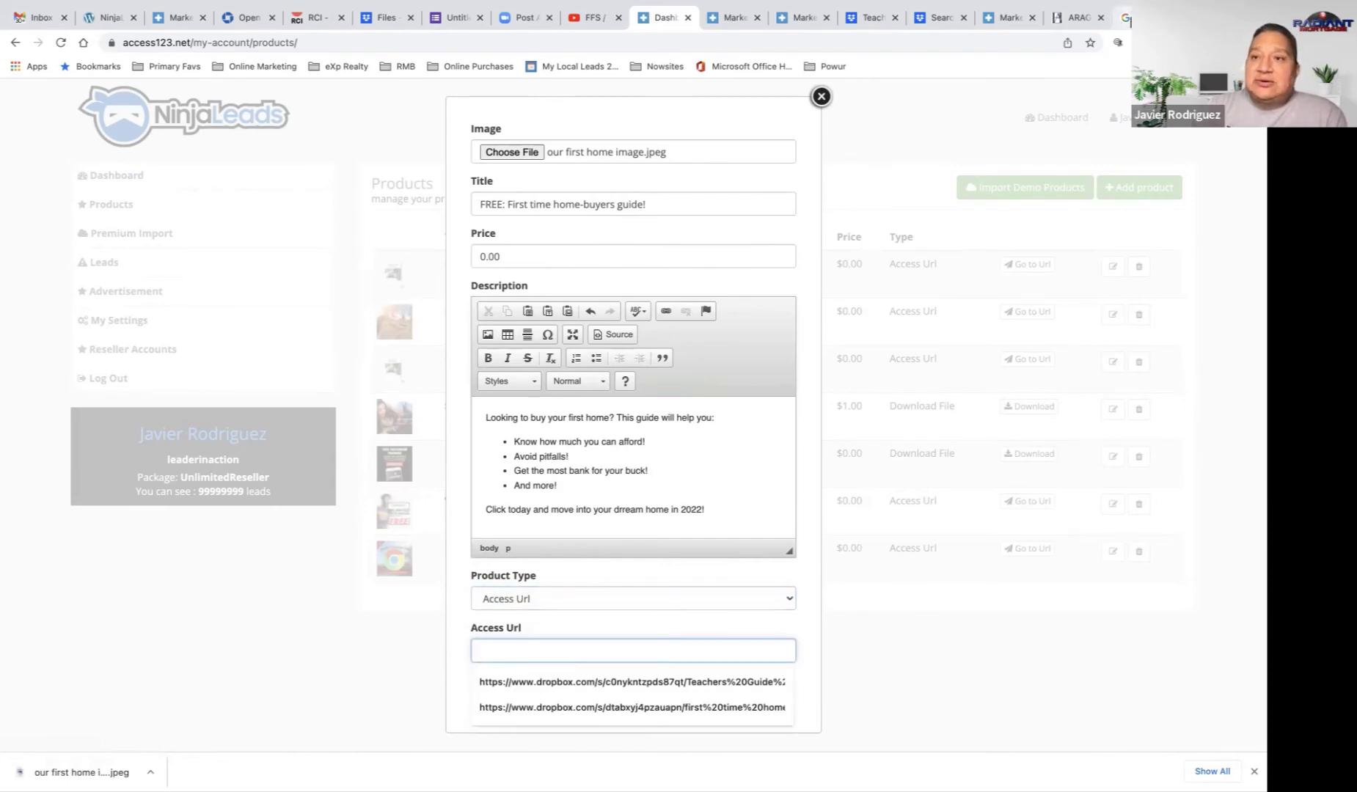
left_click(1126, 18)
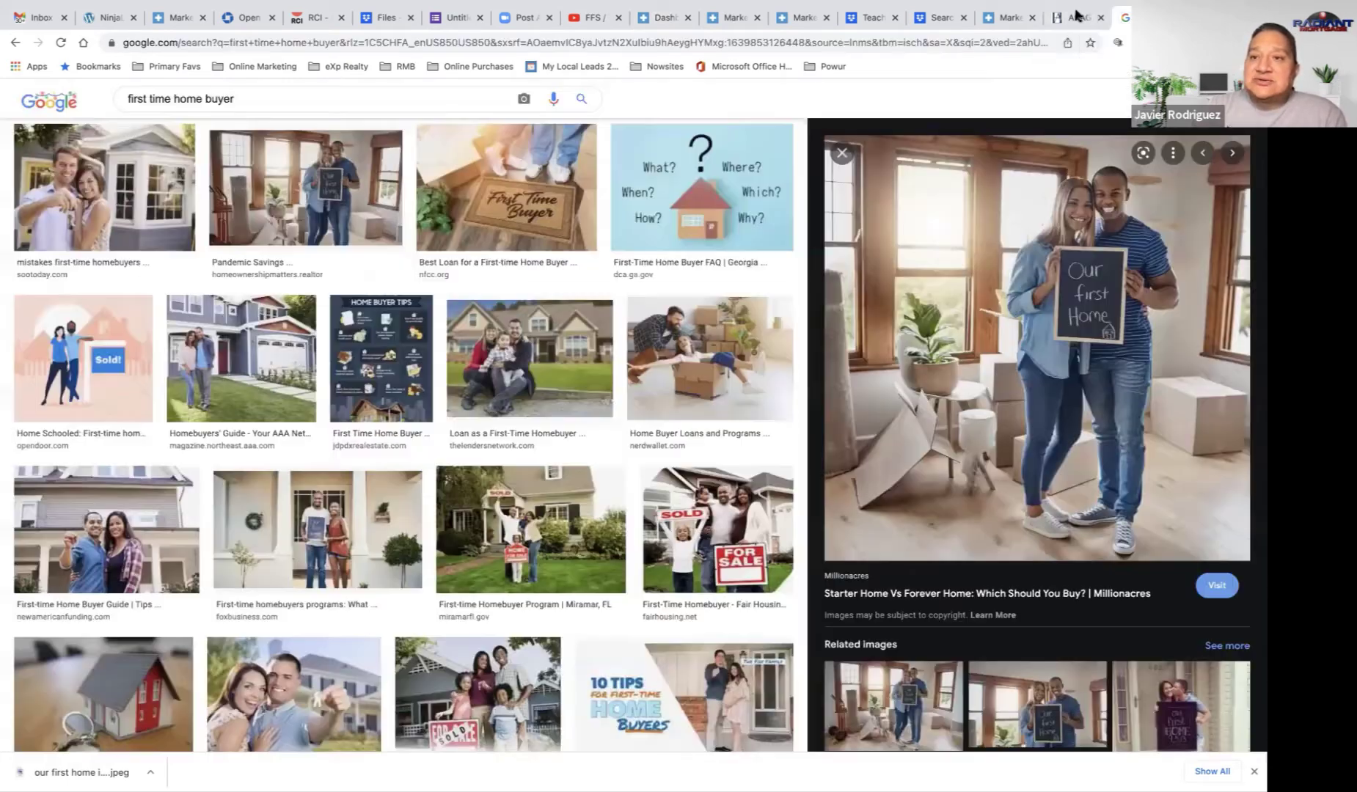
left_click(1073, 17)
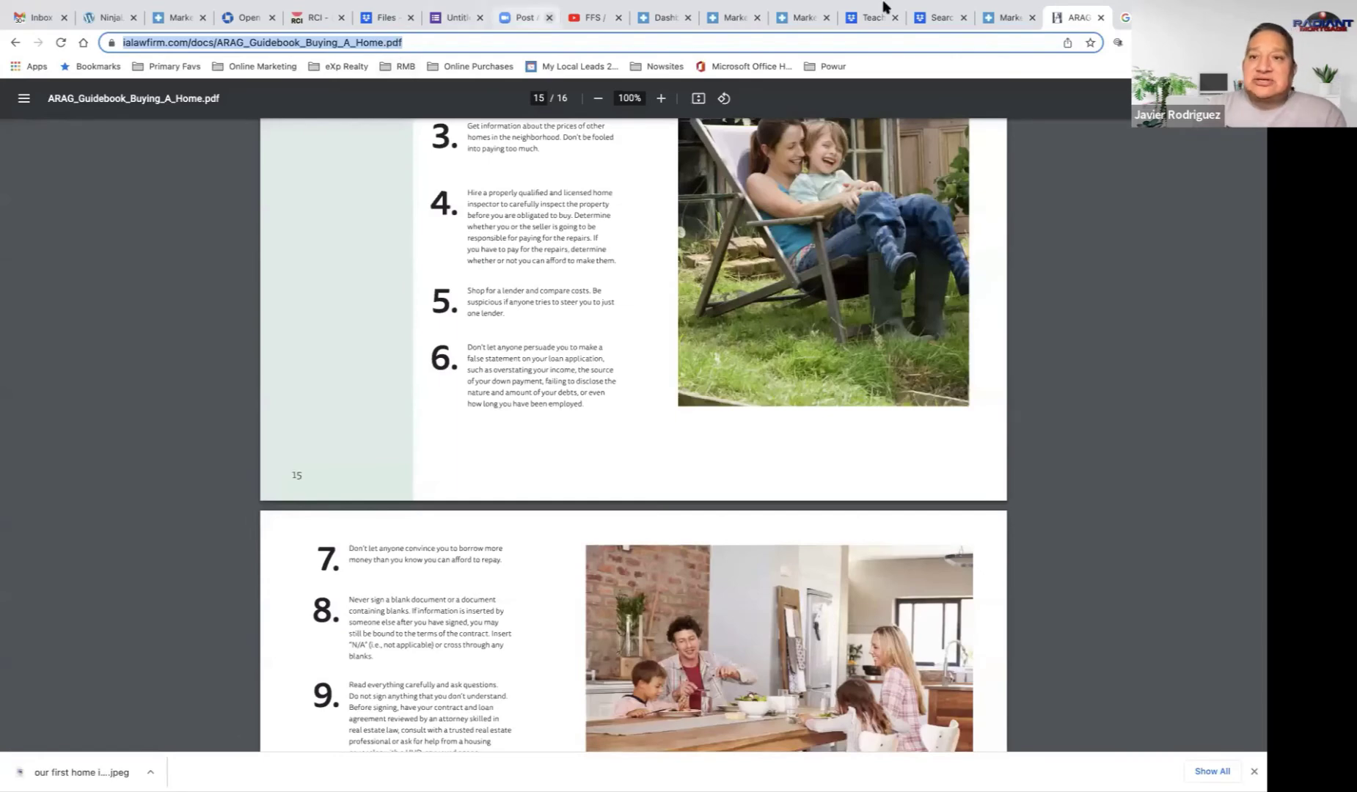
mouse_move(884, 2)
left_click(999, 57)
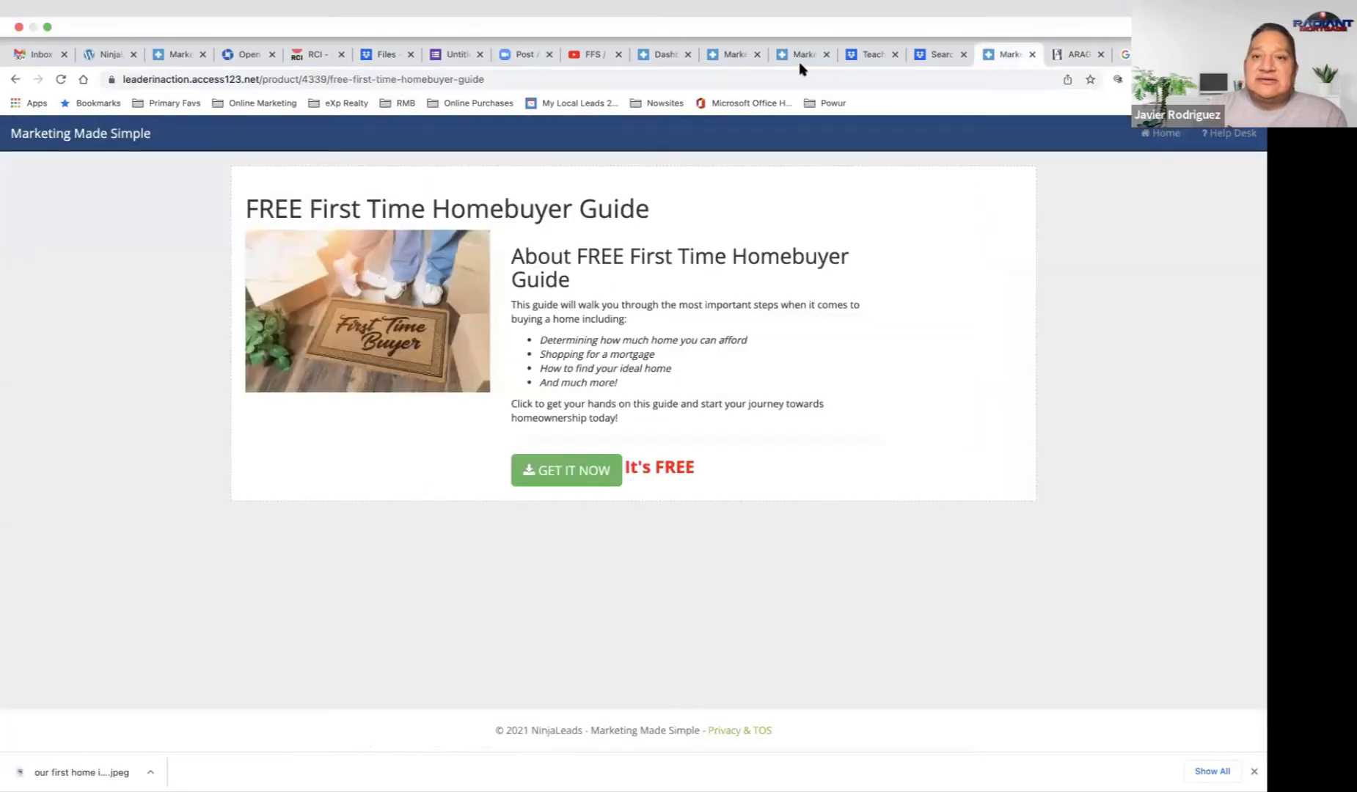
left_click(663, 54)
type("https://www.ialawfirm.com/docs/ARAG_Guidebook_Buying_A_Home.pdf")
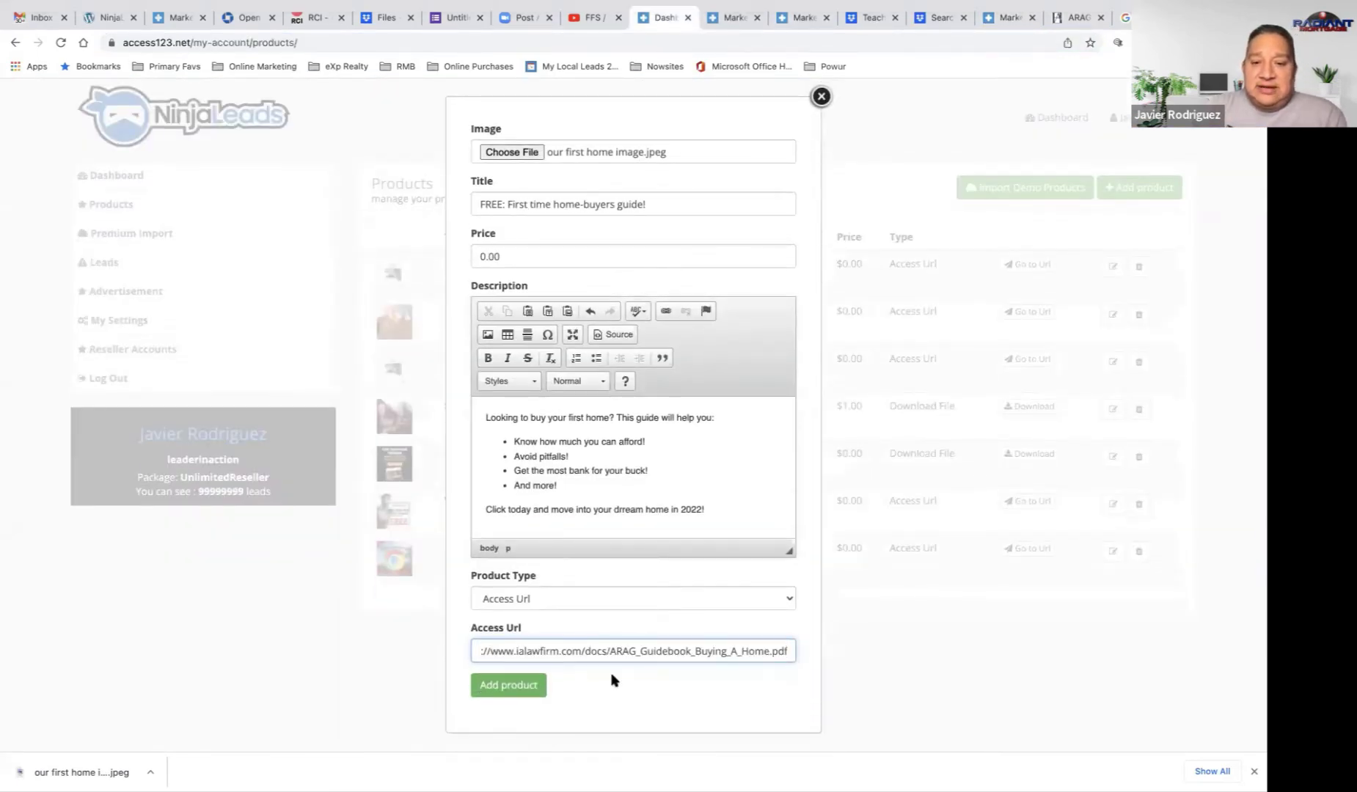
Step: Save the FREE: First time home-buyers guide! product, reload the Products list, and return to the Dashboard
left_click(508, 688)
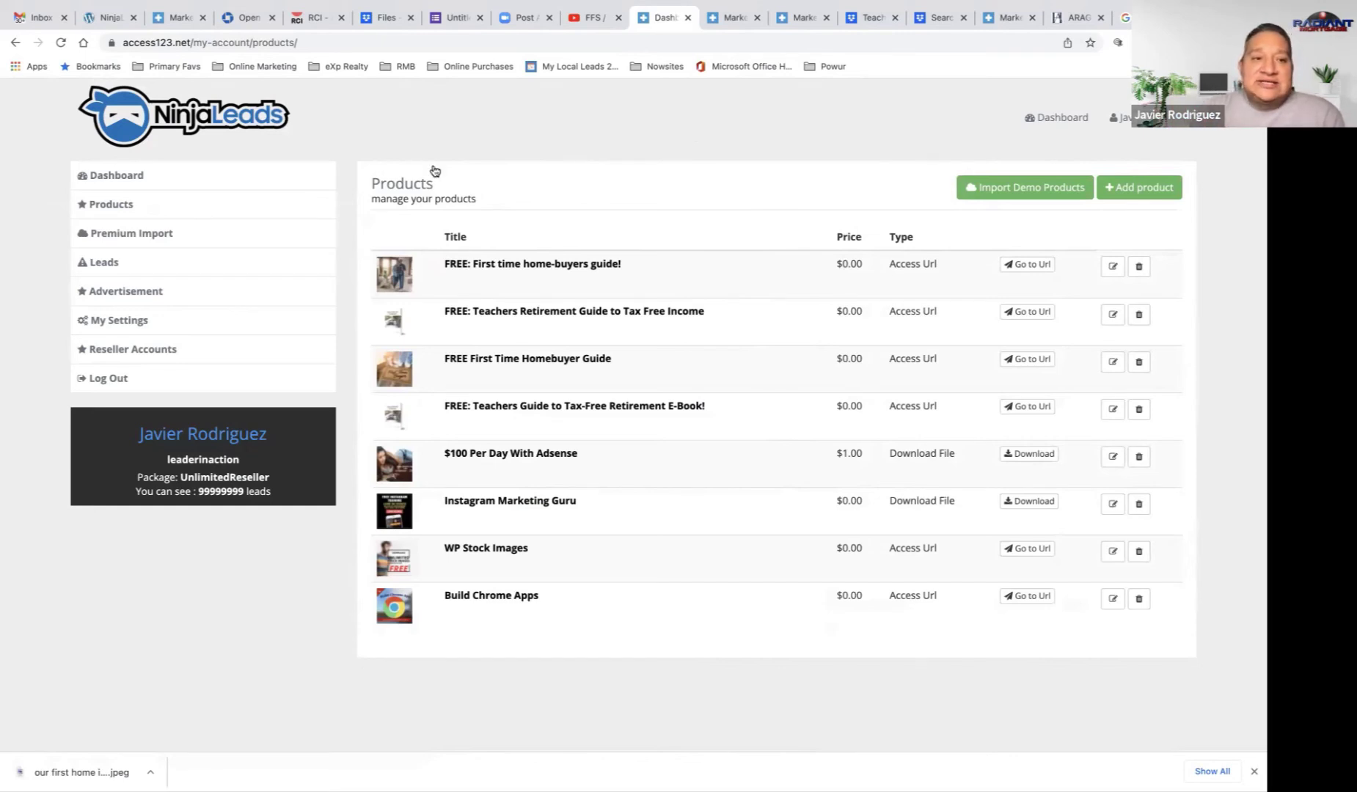
left_click(127, 207)
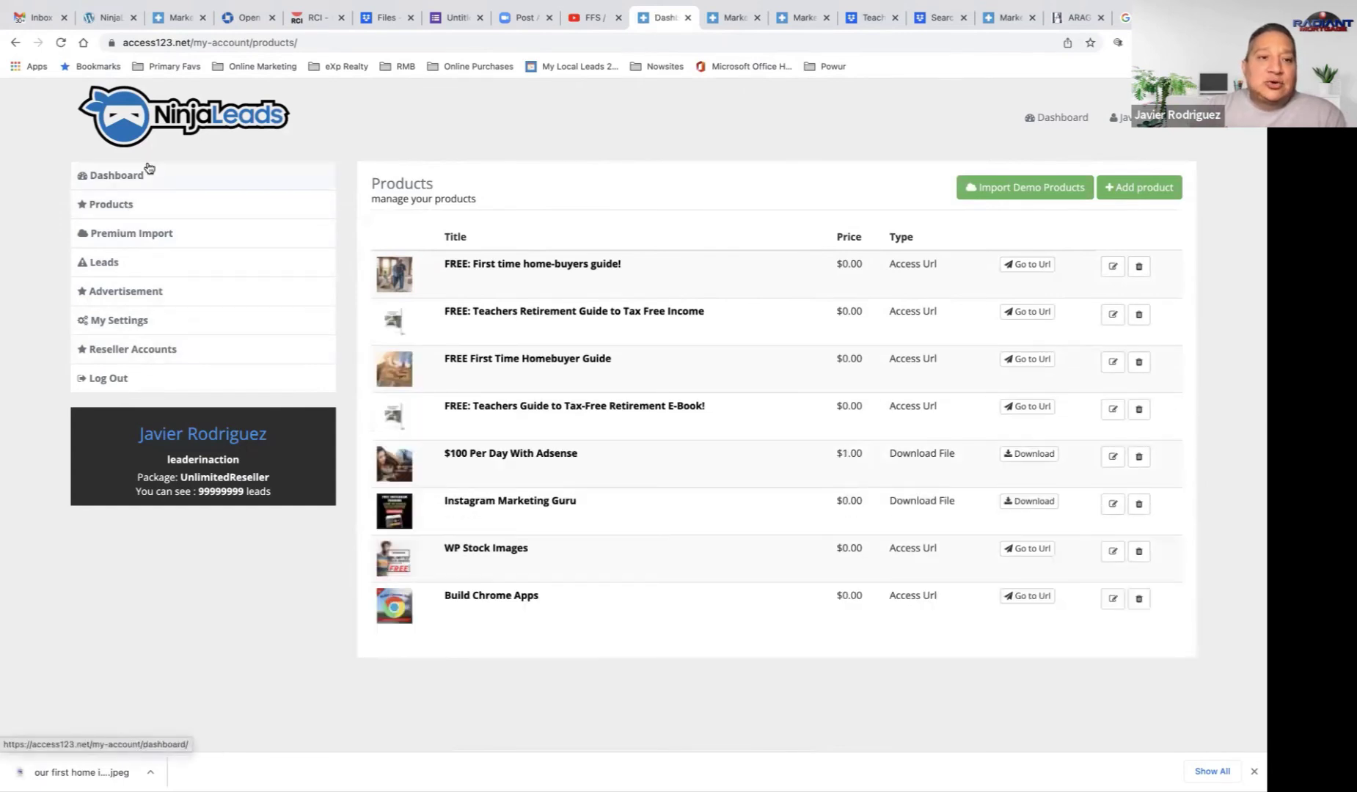
left_click(147, 177)
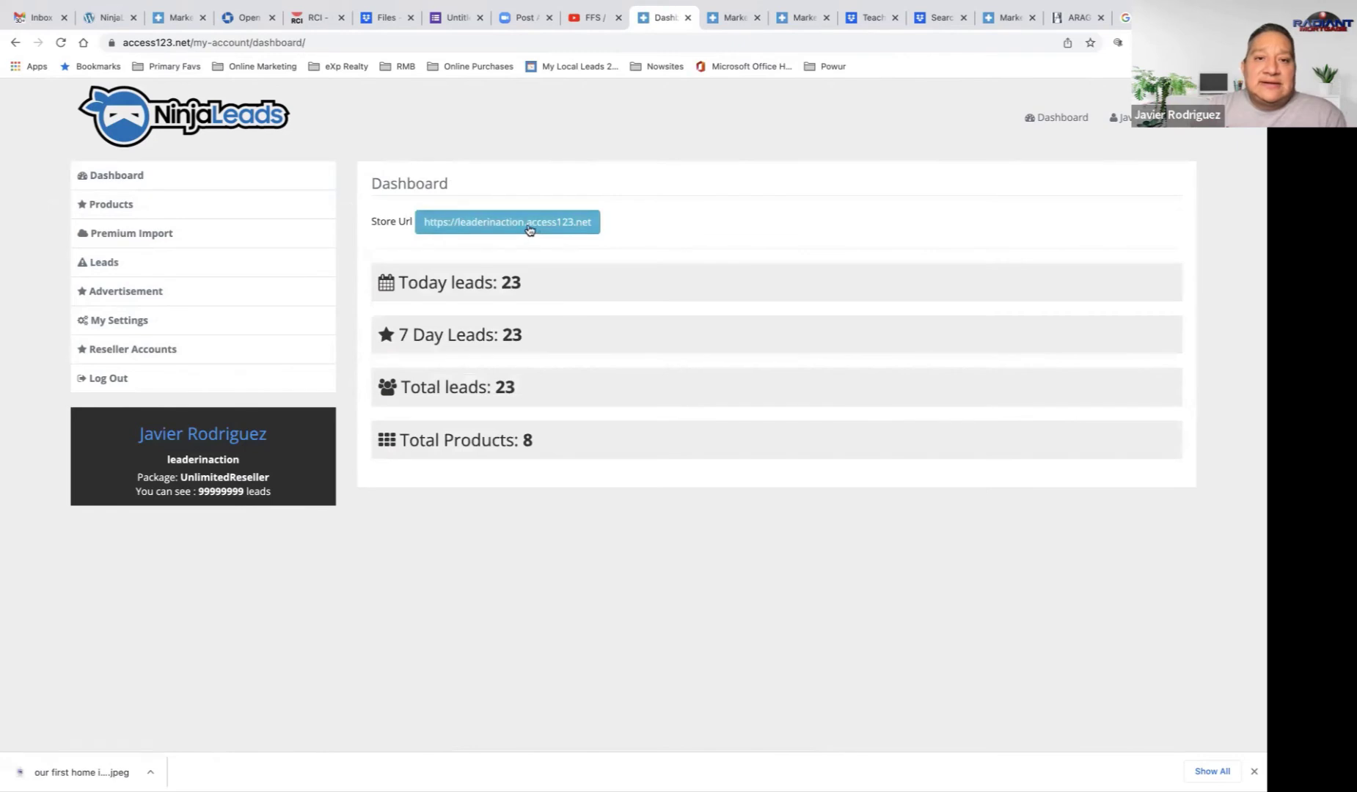
Step: Open the public store's FREE: First time home-buyers guide page and select its web address
left_click(519, 227)
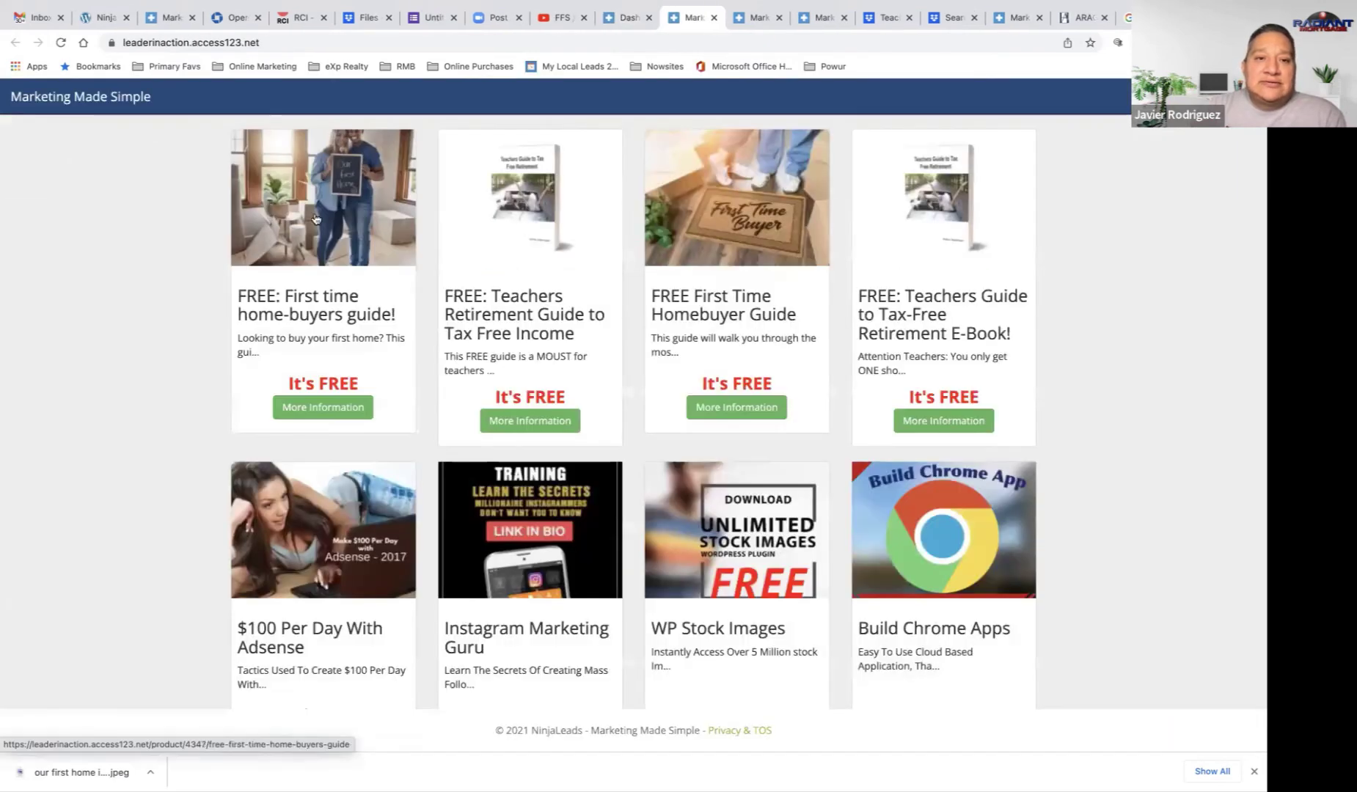
left_click(310, 268)
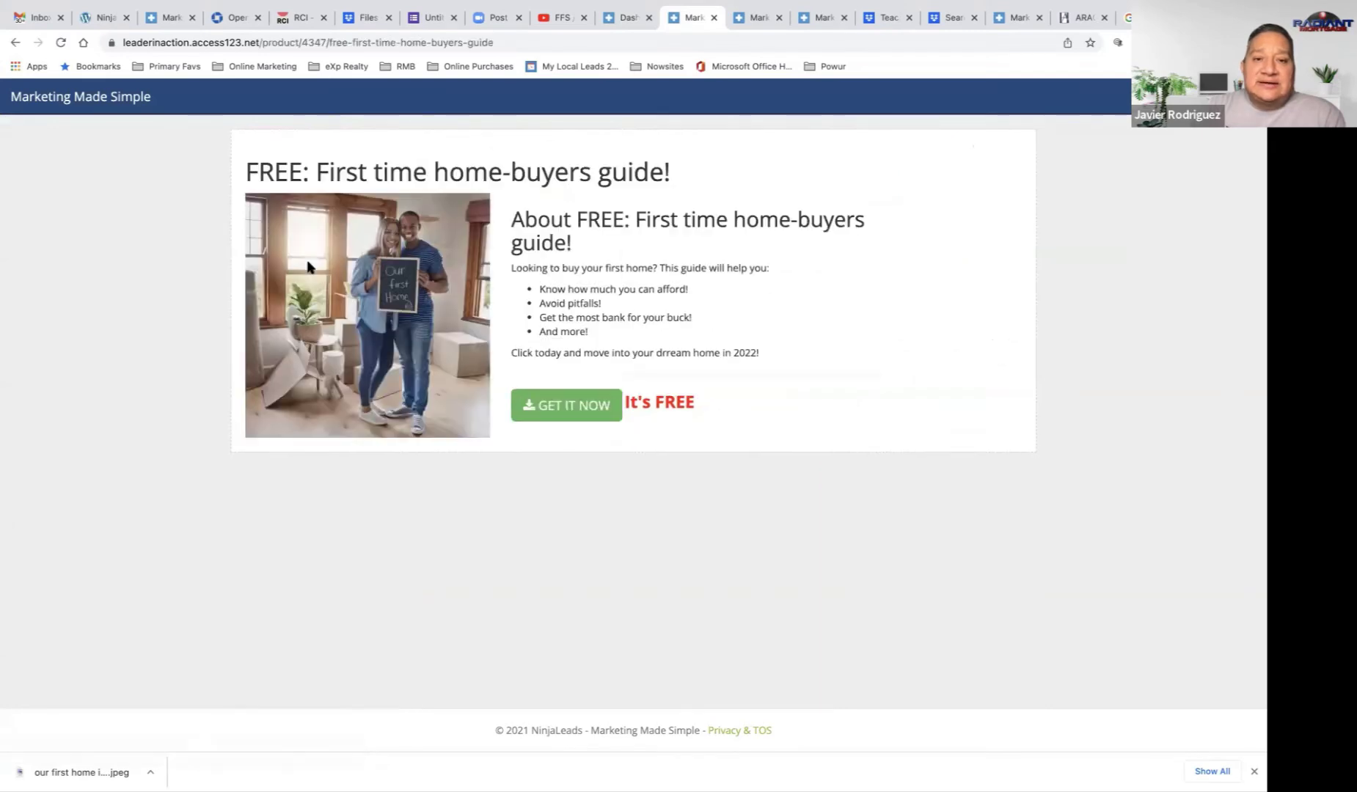
left_click(289, 42)
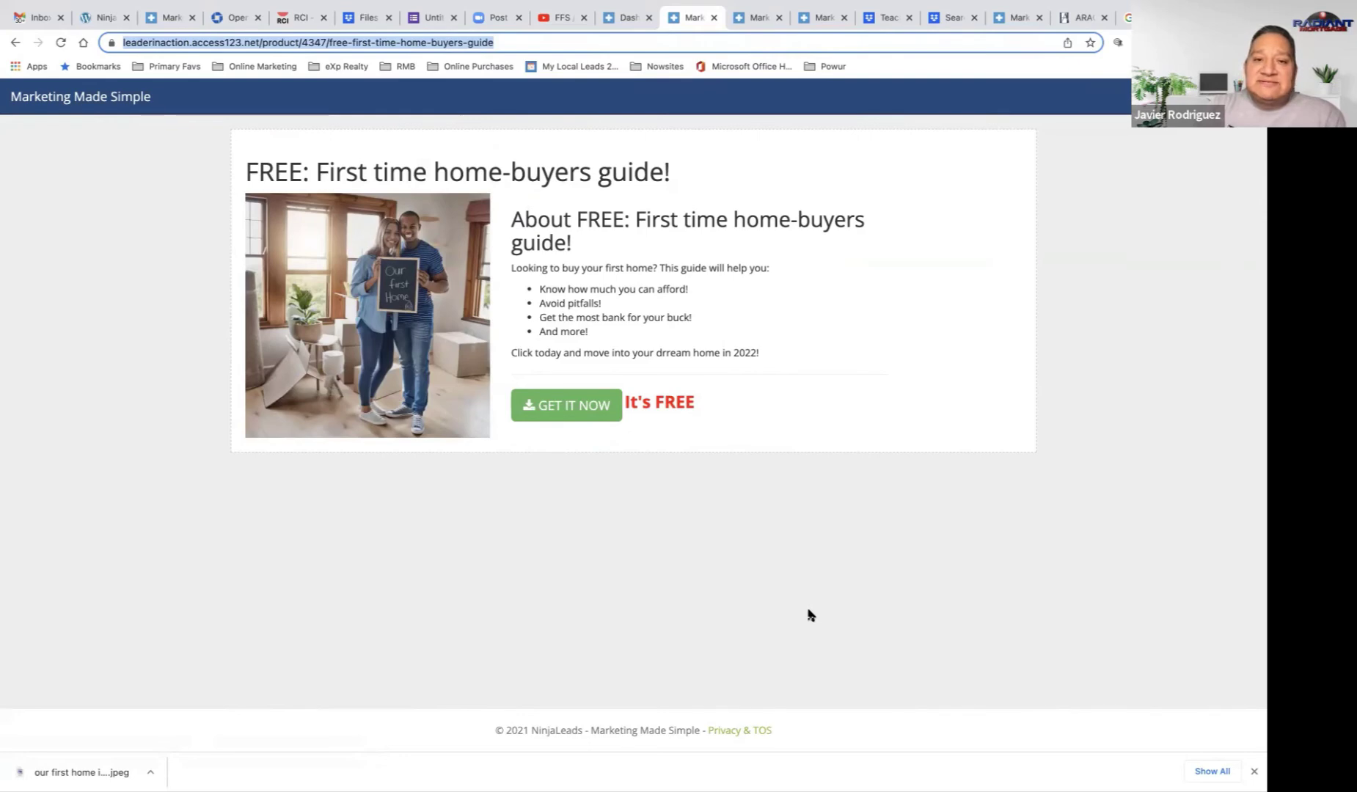
Step: Check the other browser tabs, then go back to the NinjaLeads dashboard and open the Leads list
left_click(38, 20)
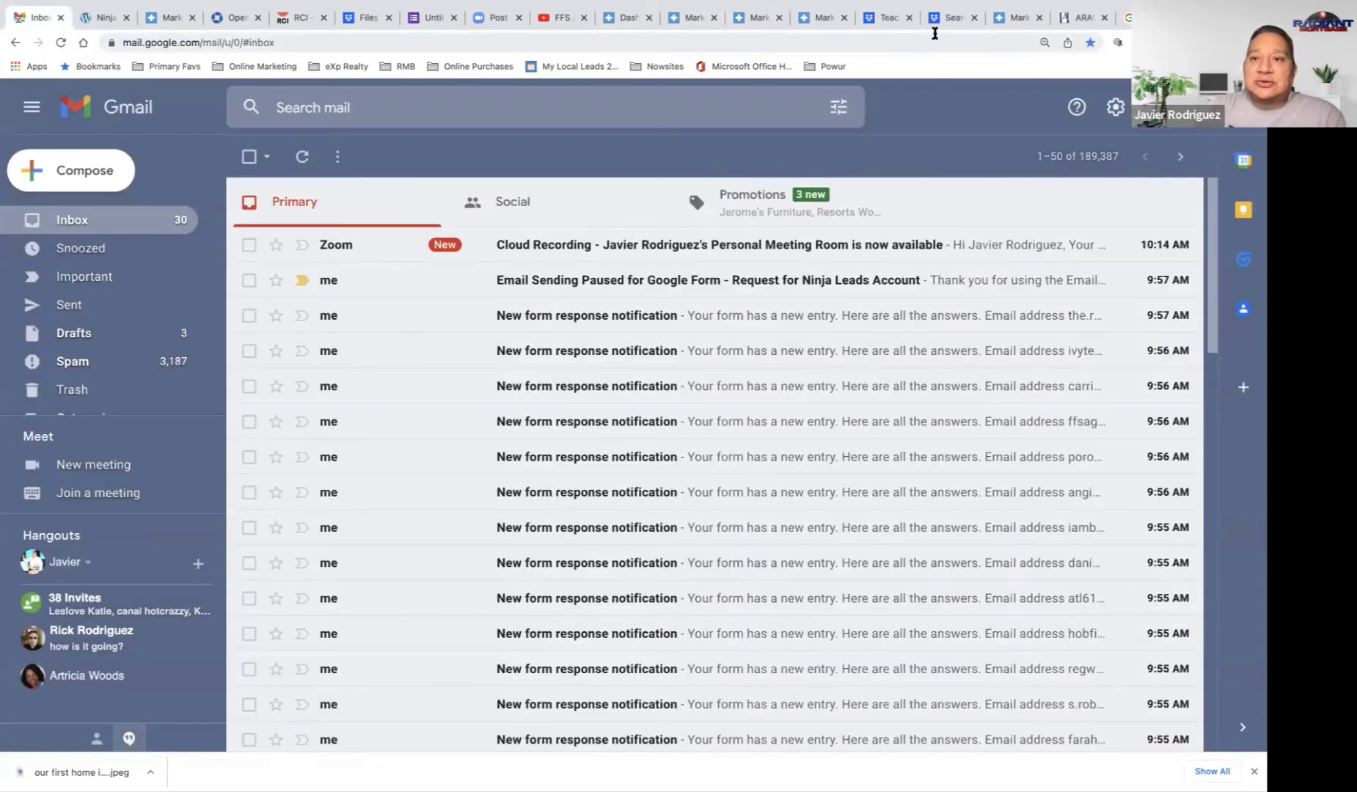
left_click(1015, 16)
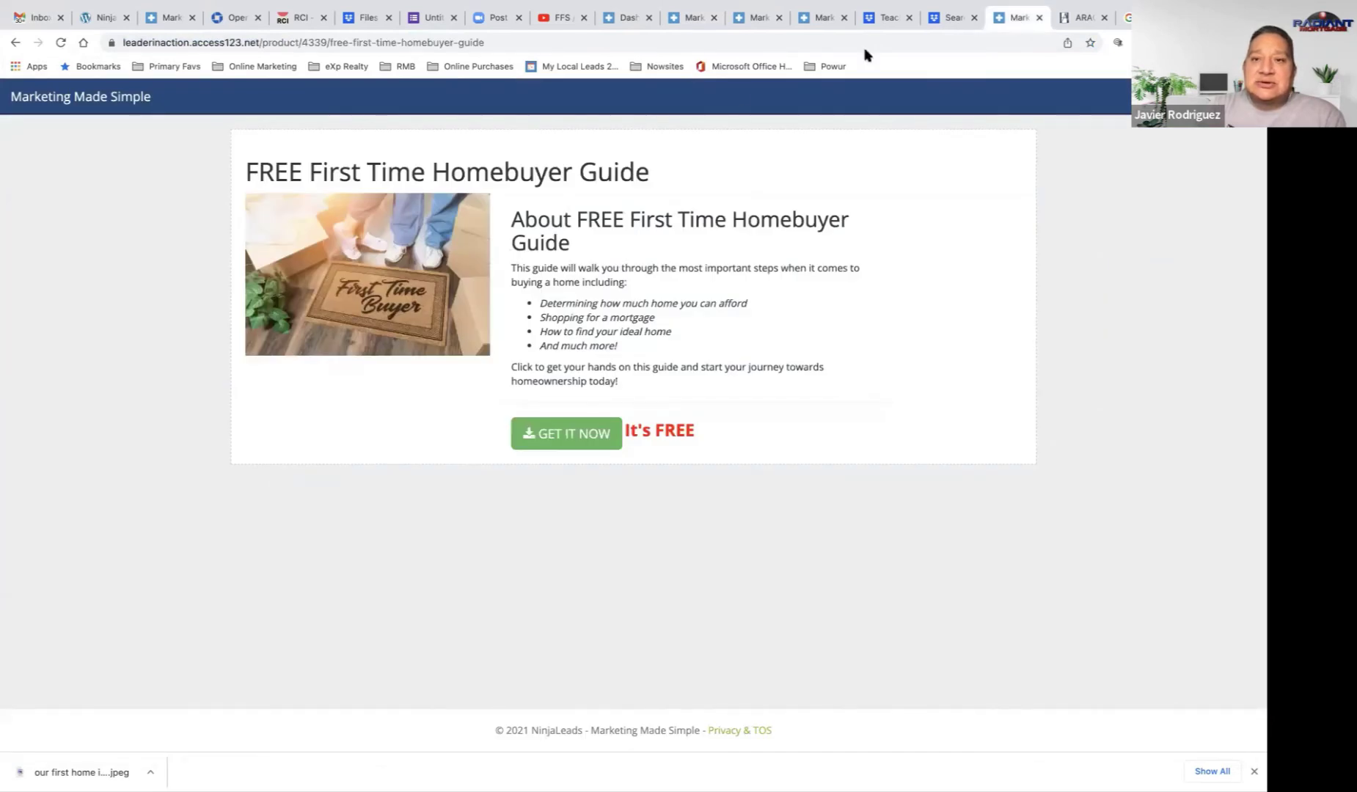
left_click(691, 20)
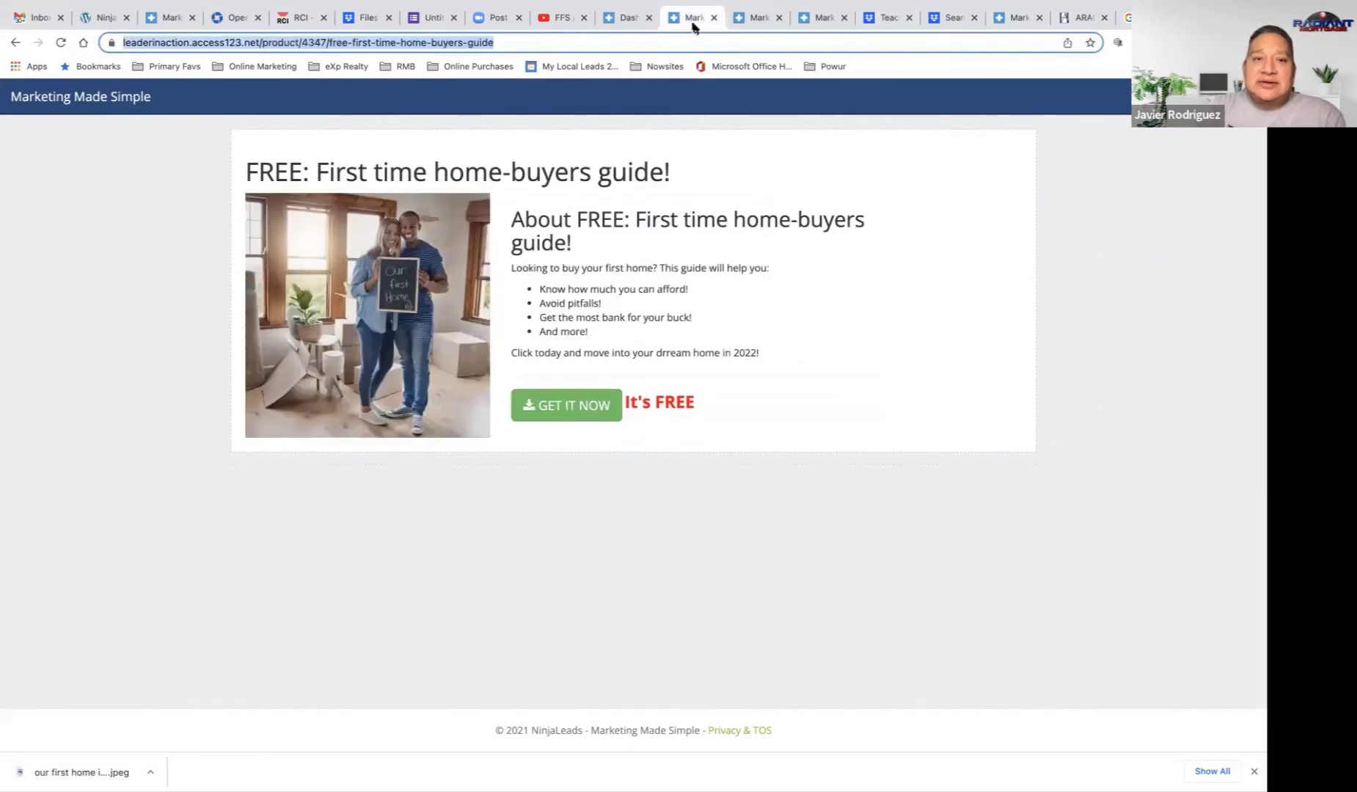
left_click(631, 20)
left_click(117, 264)
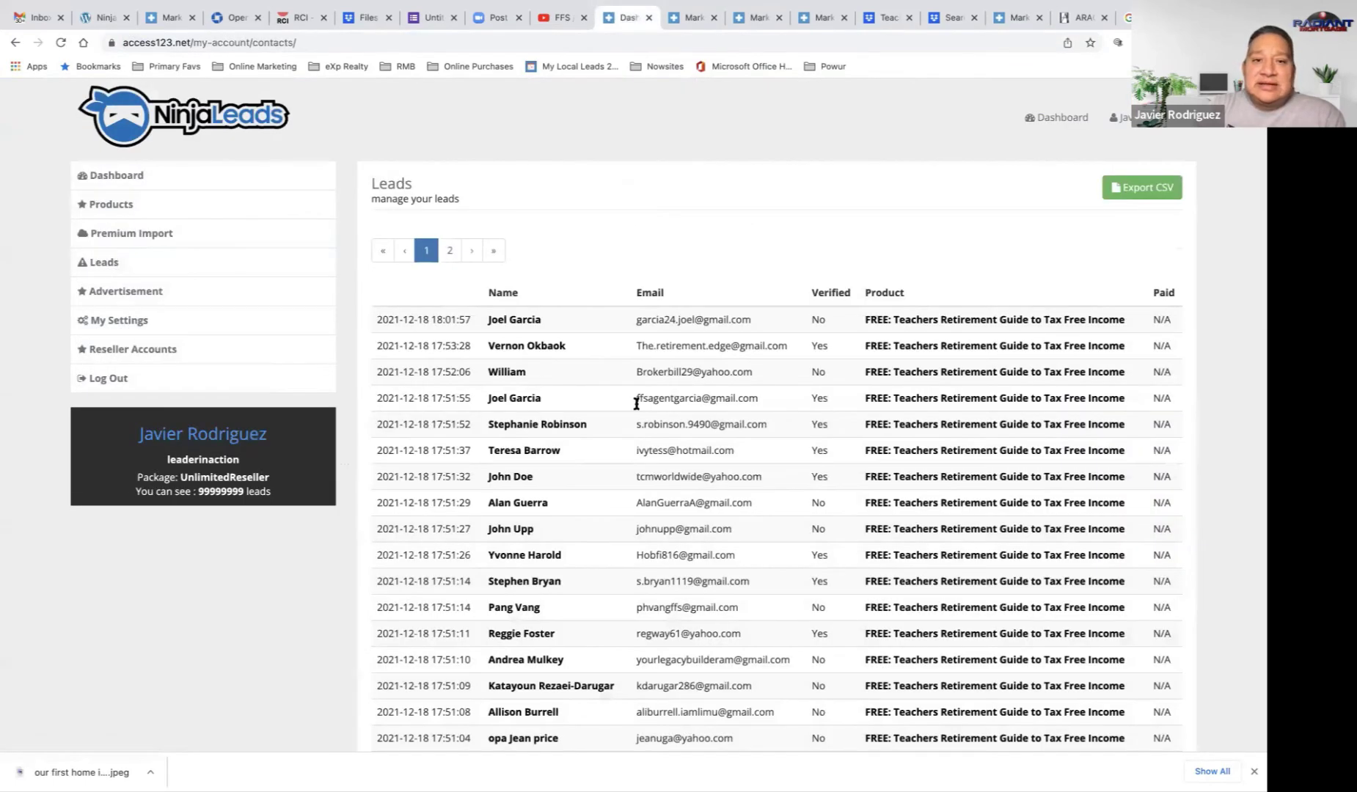
Step: Page through the leads, recheck the dashboard counts, and reopen Leads to see the new home-buyers guide sign-ups
scroll(636, 403, "down", 3)
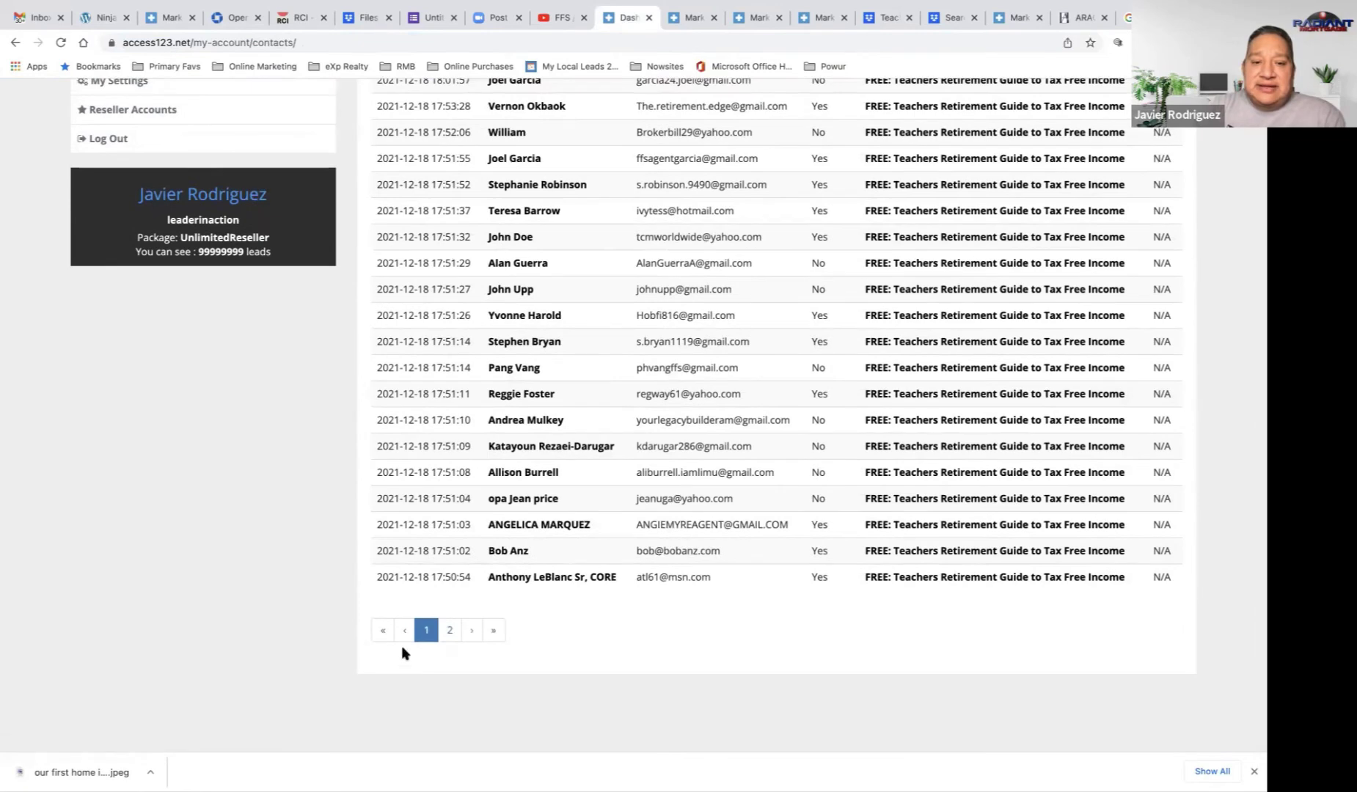
left_click(448, 632)
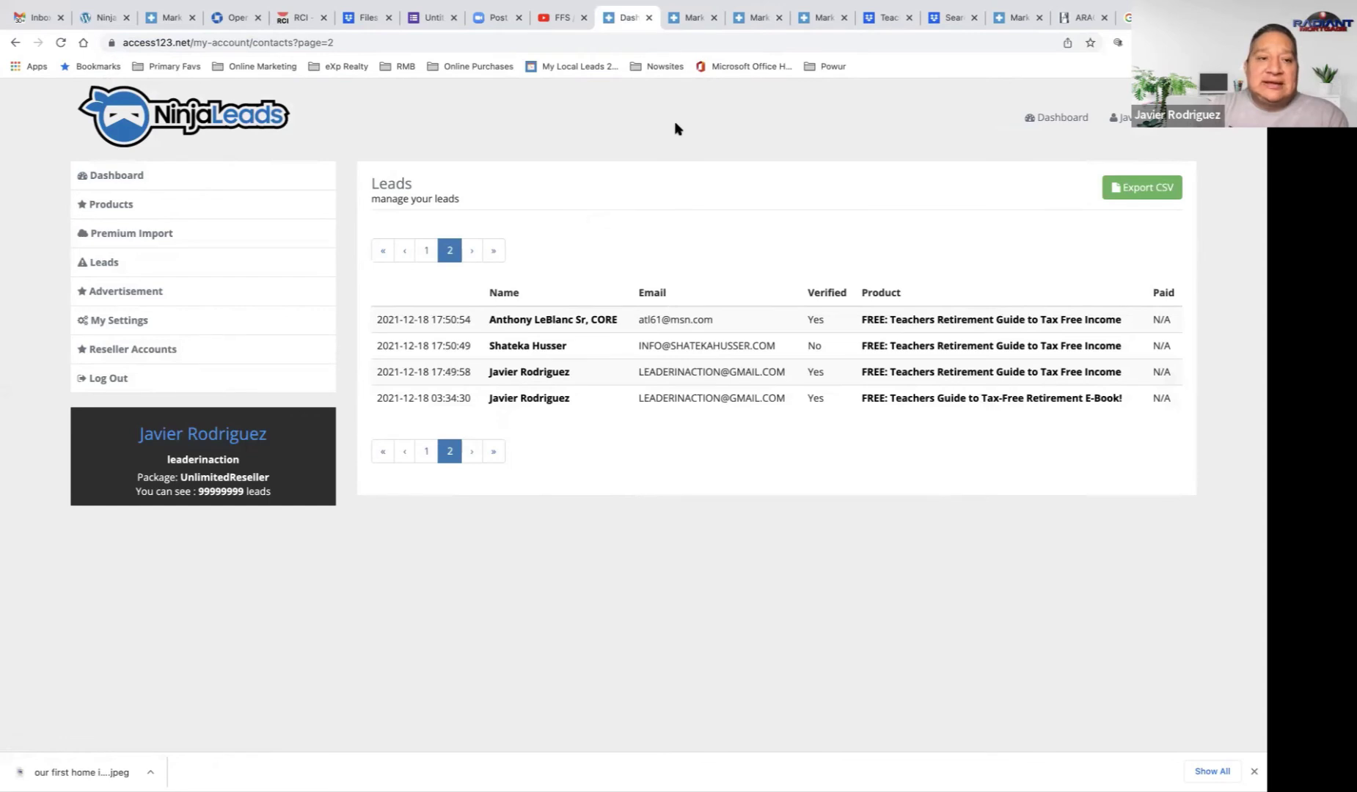
left_click(115, 182)
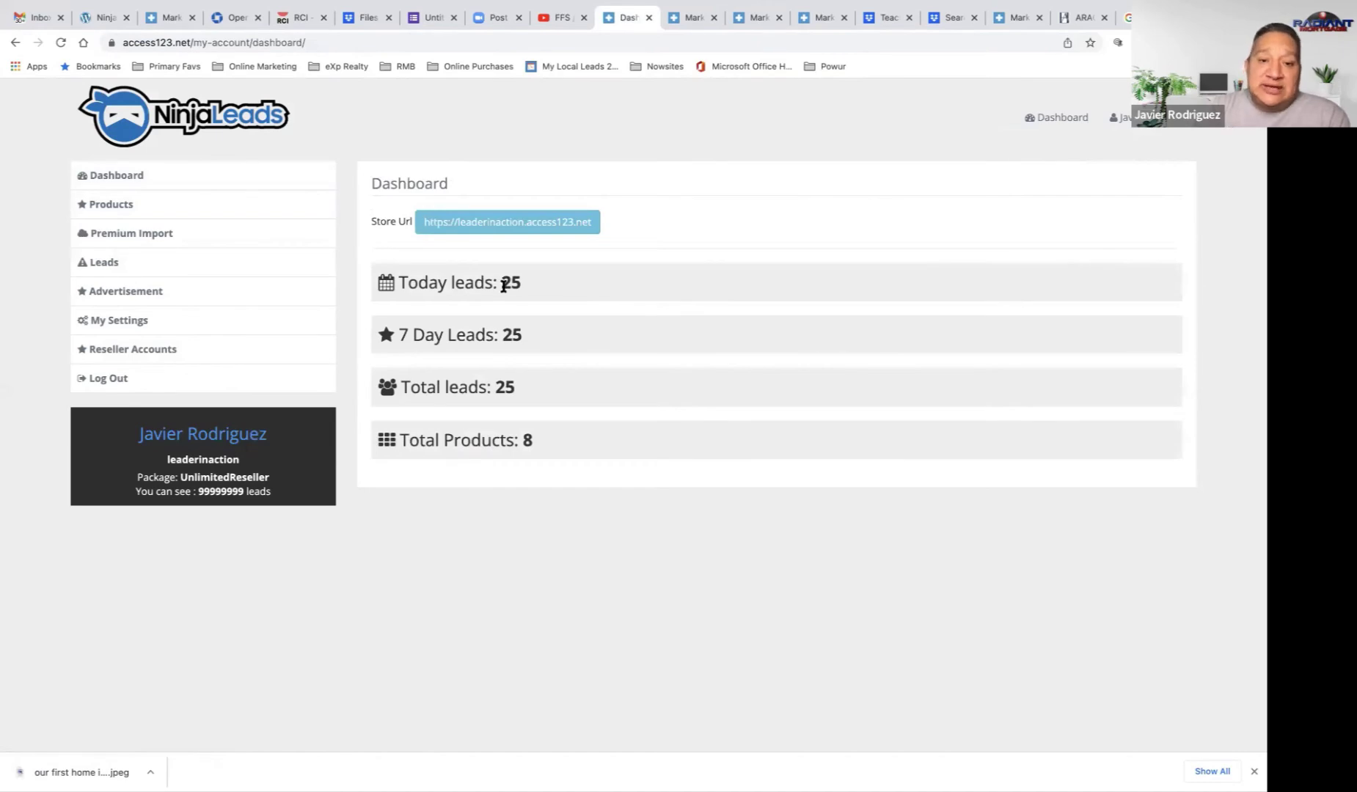
left_click(116, 272)
scroll(580, 355, "down", 2)
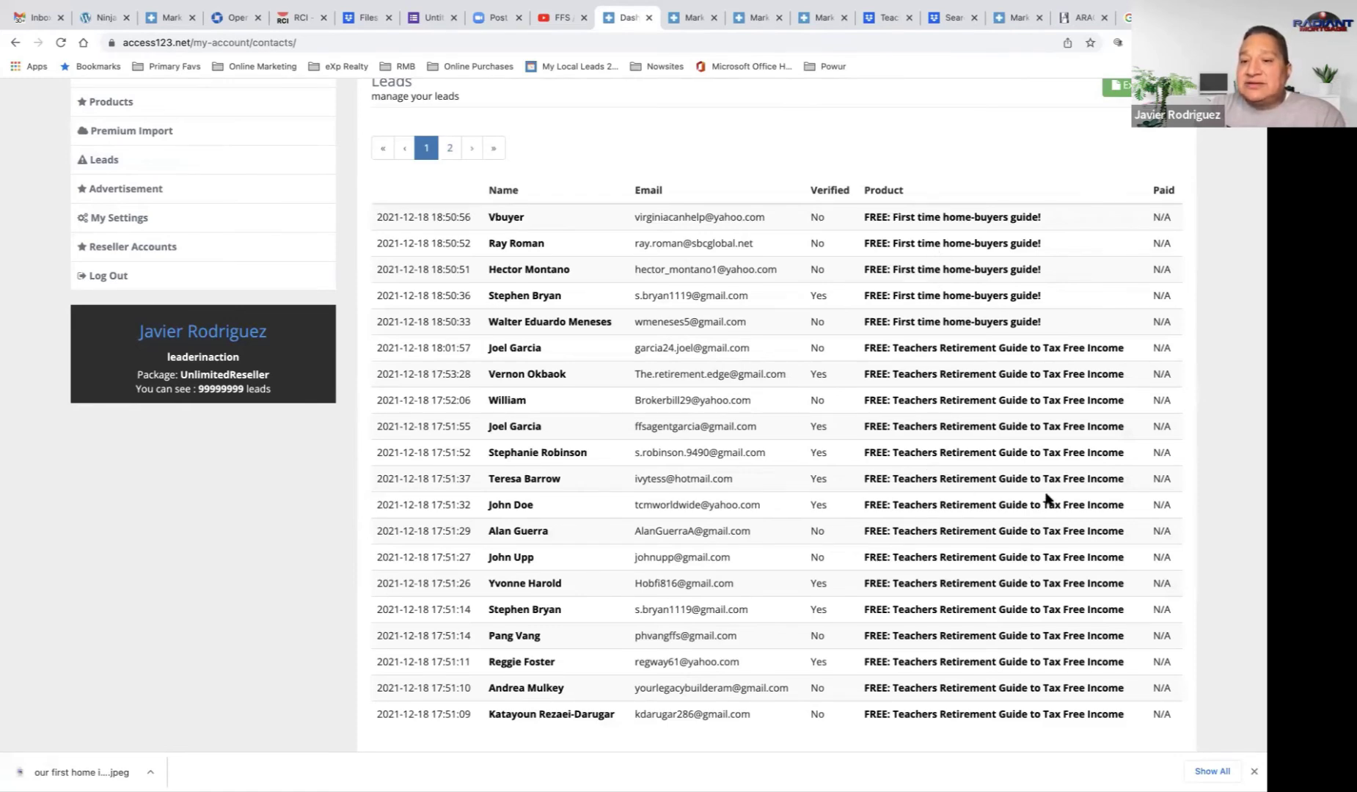
scroll(1045, 250, "up", 3)
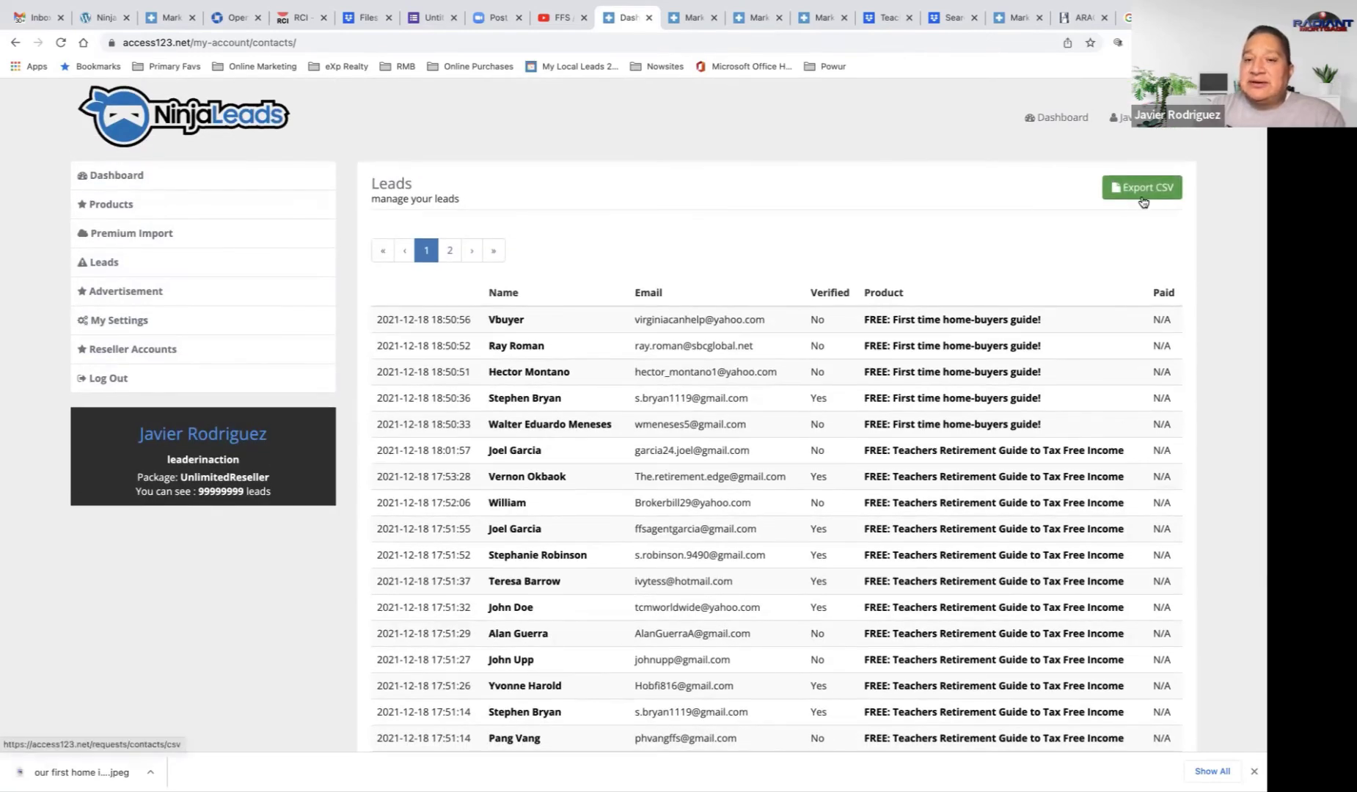
scroll(1142, 201, "down", 3)
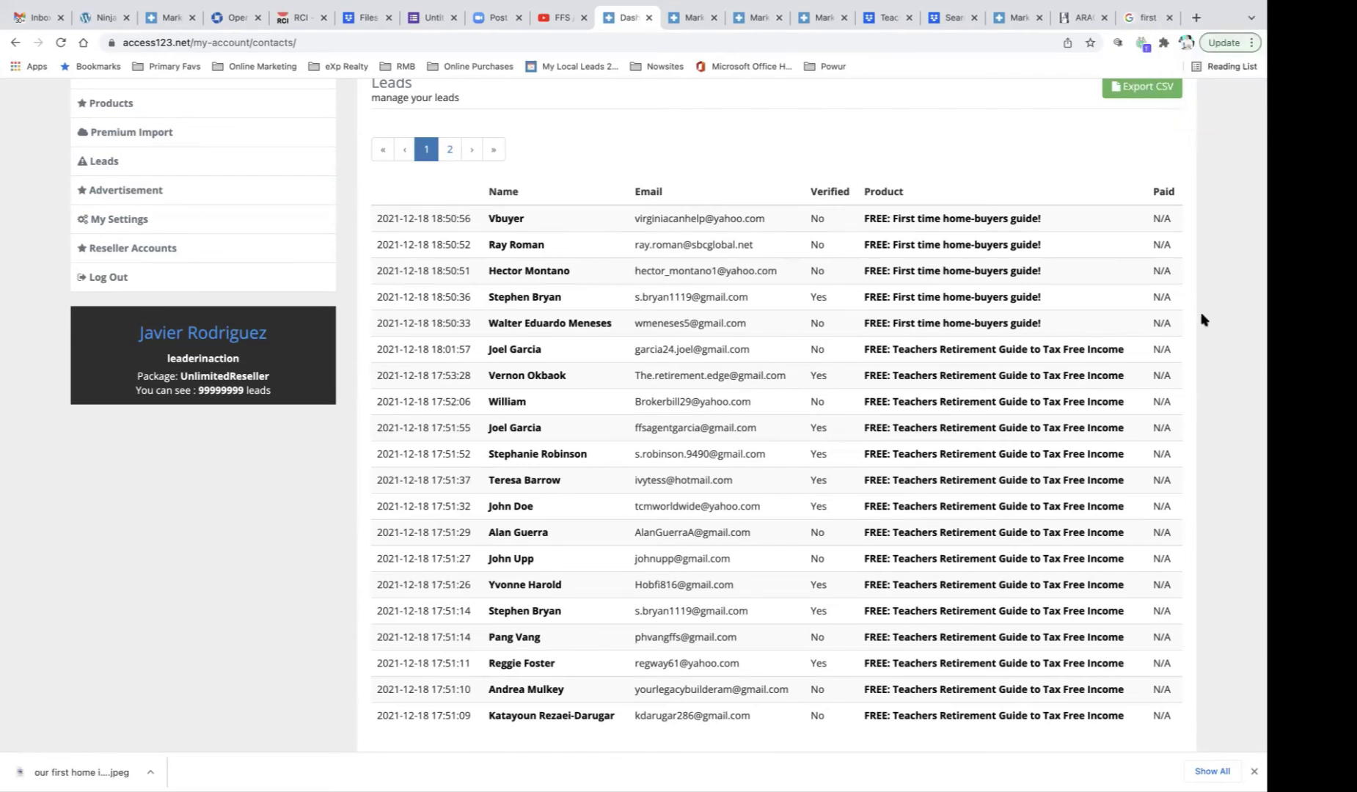
Step: Search Google for 'va mortgage' and show its image results
left_click(1127, 17)
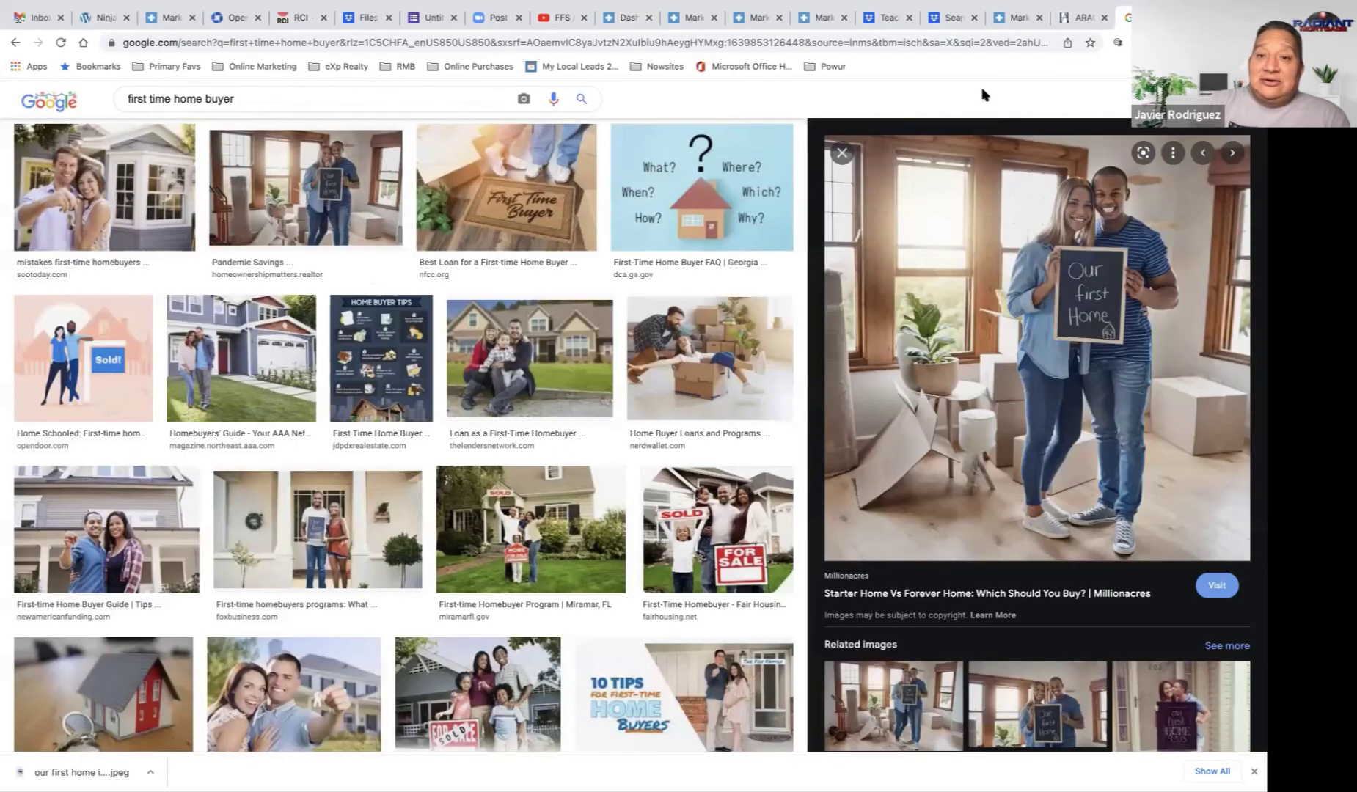
left_click(752, 44)
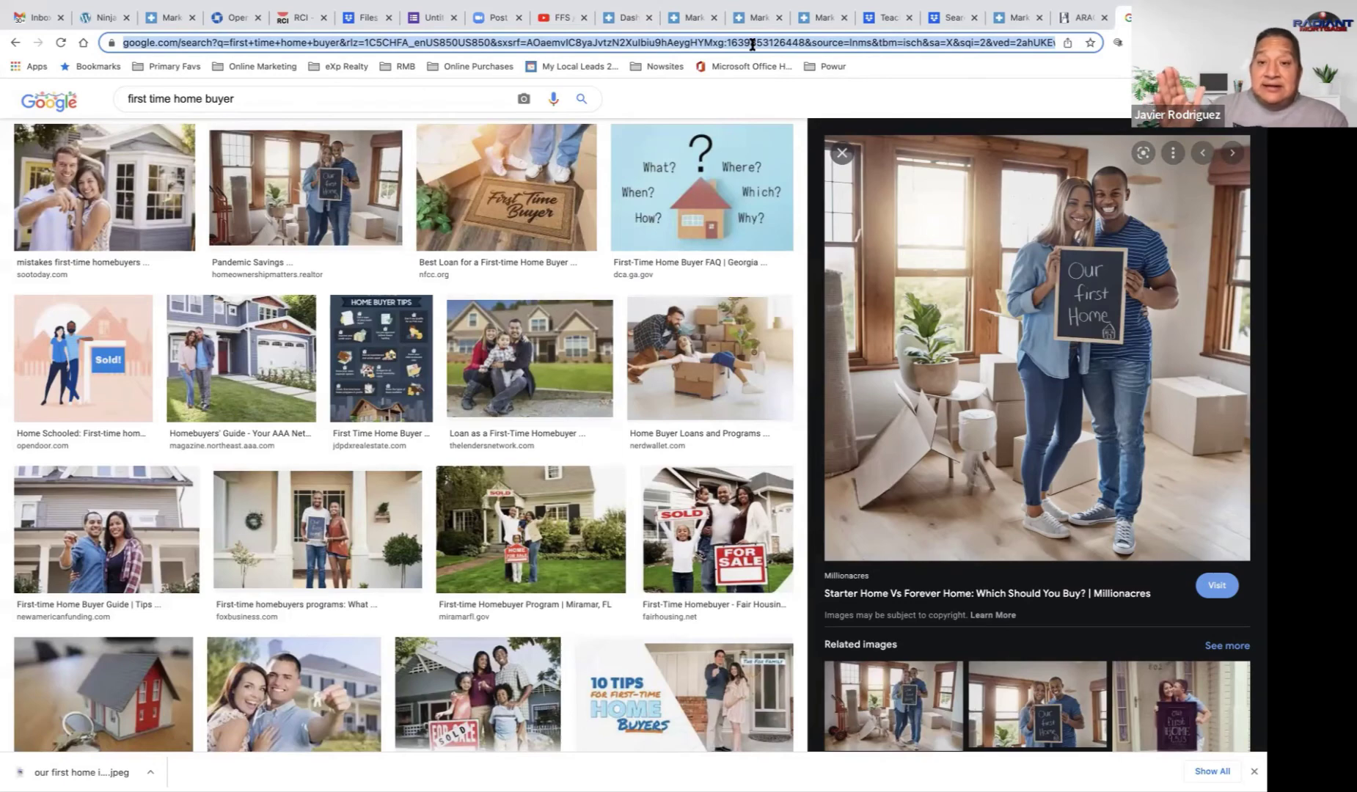
type("v")
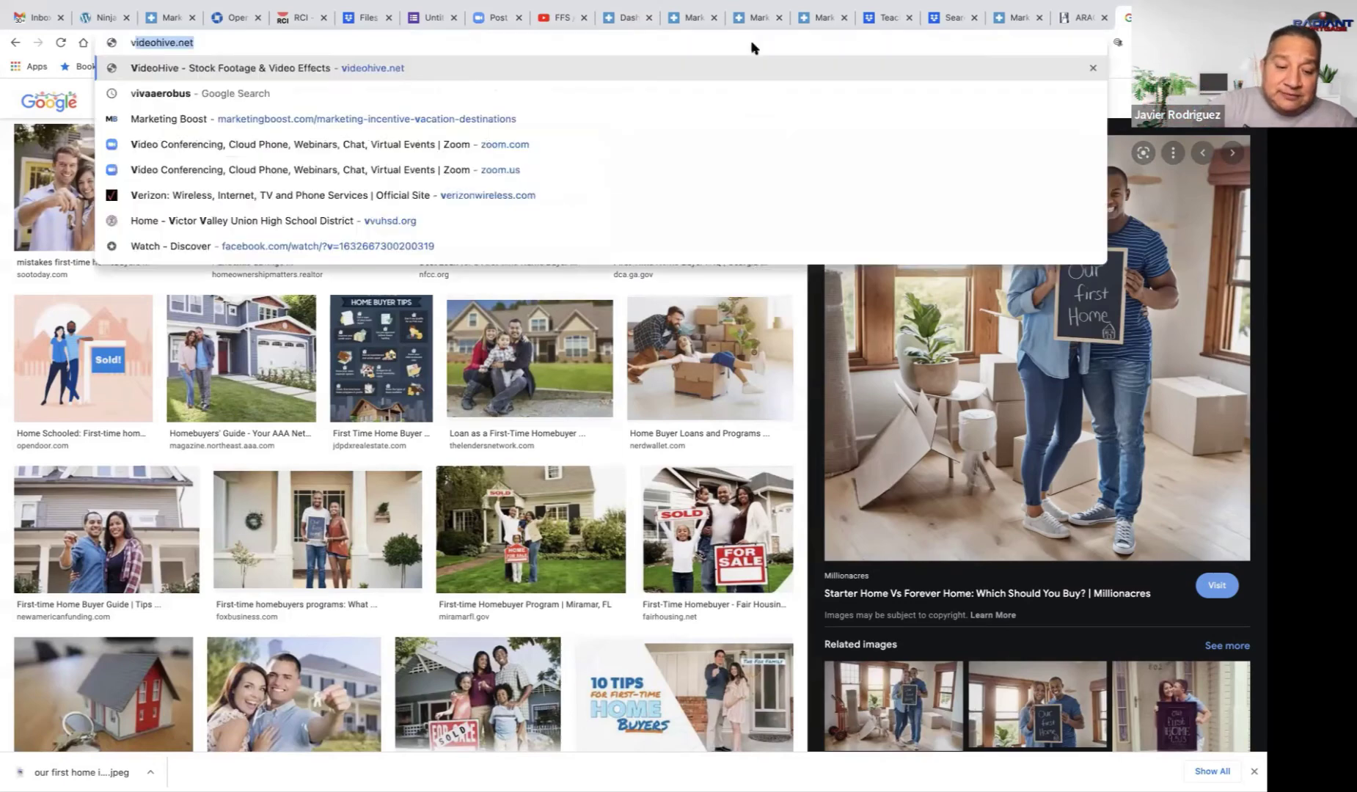
type("a mortgage")
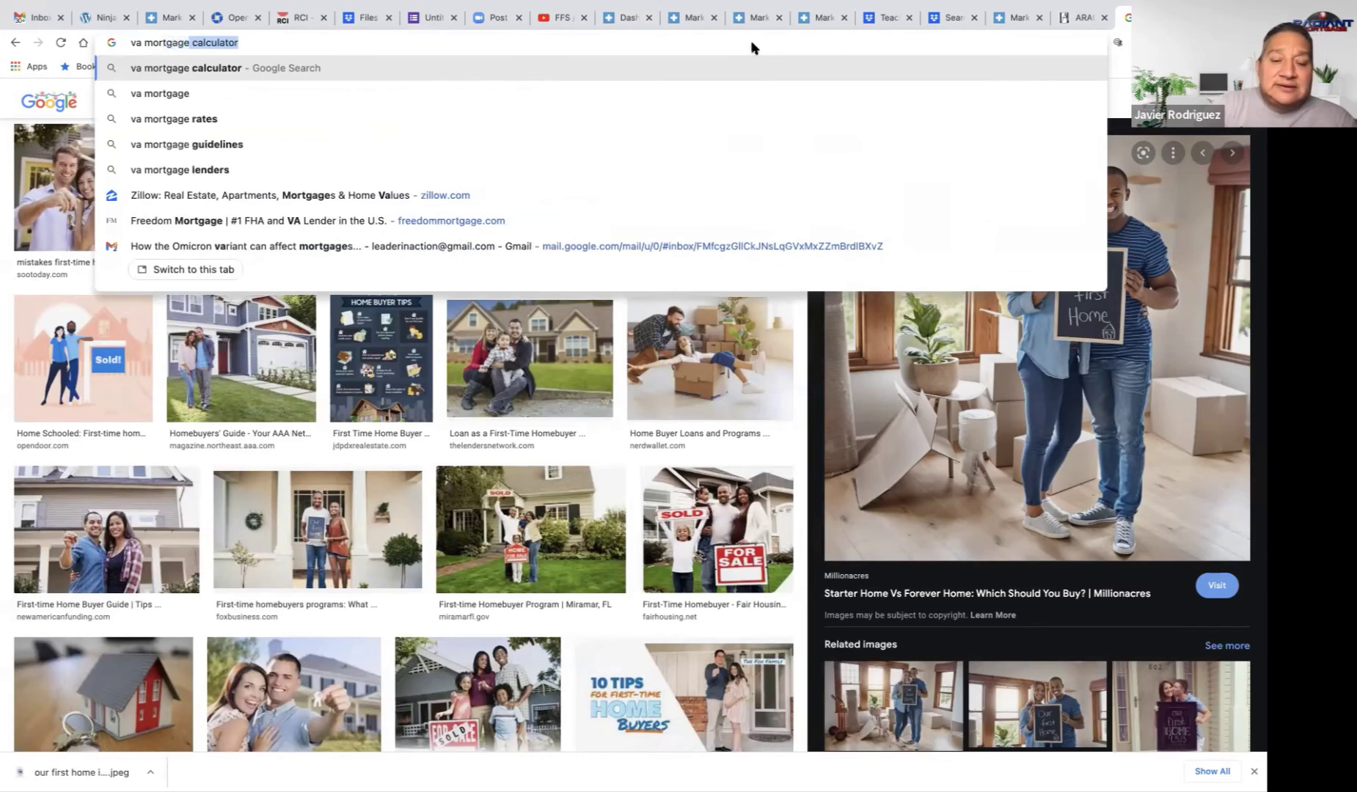
key("BackSpace")
key("Return")
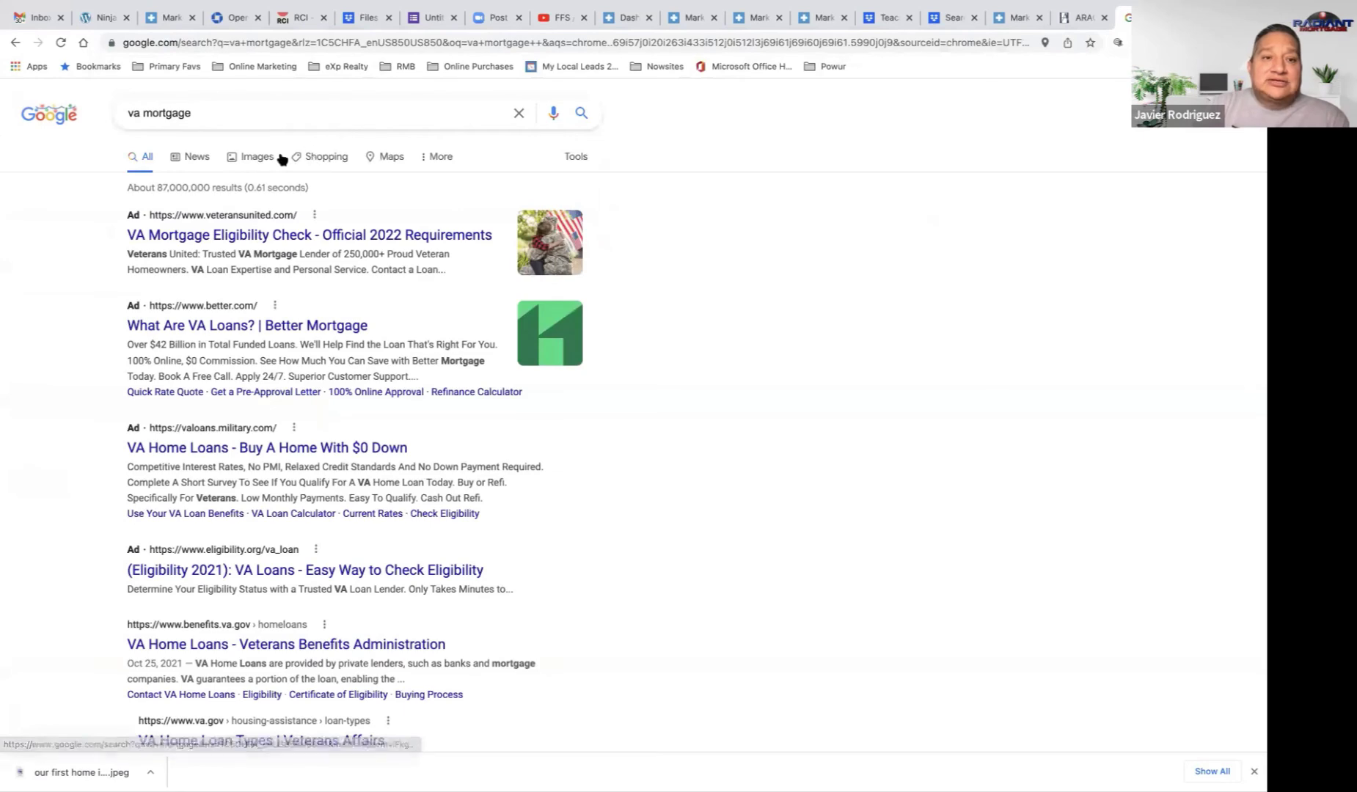
left_click(269, 157)
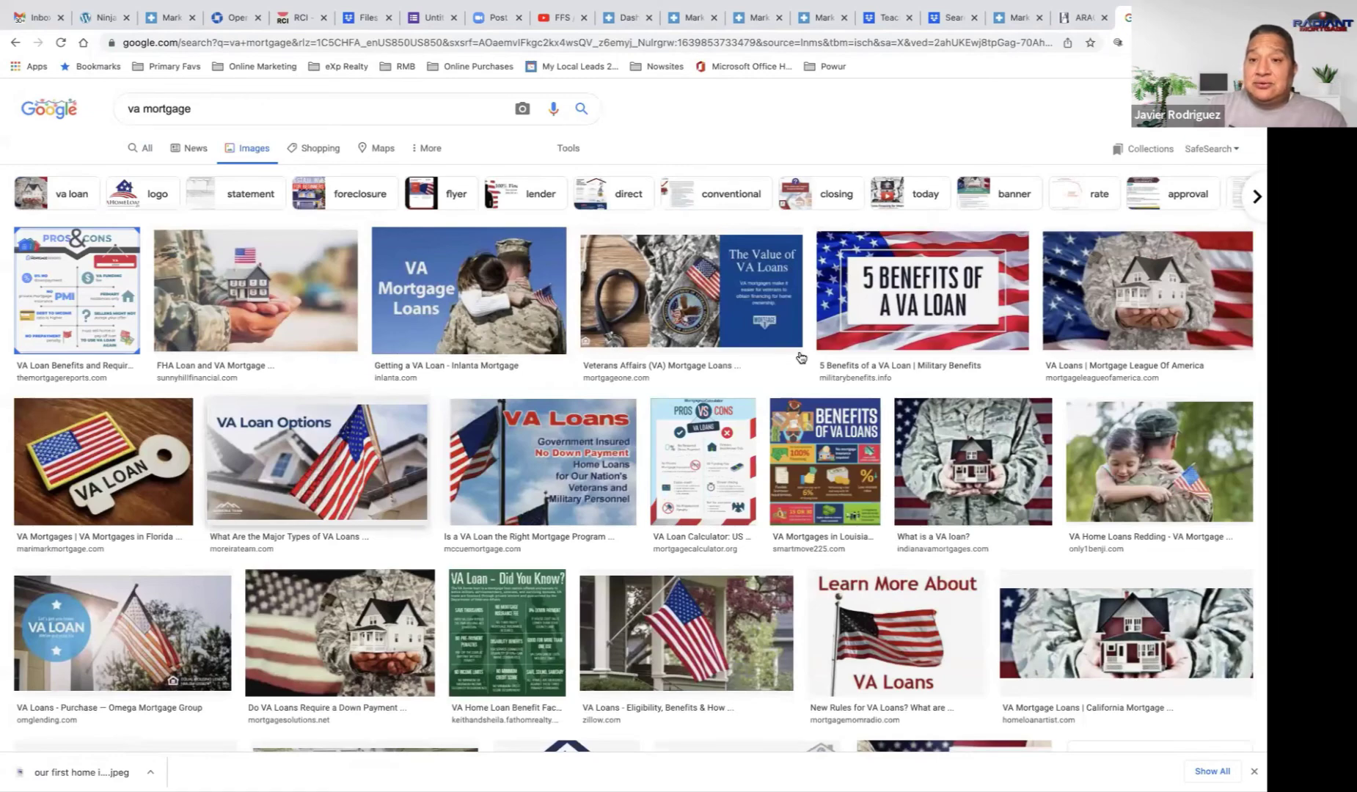
Step: Save the '5 Benefits of a VA Loan' preview image as a jpeg
left_click(926, 302)
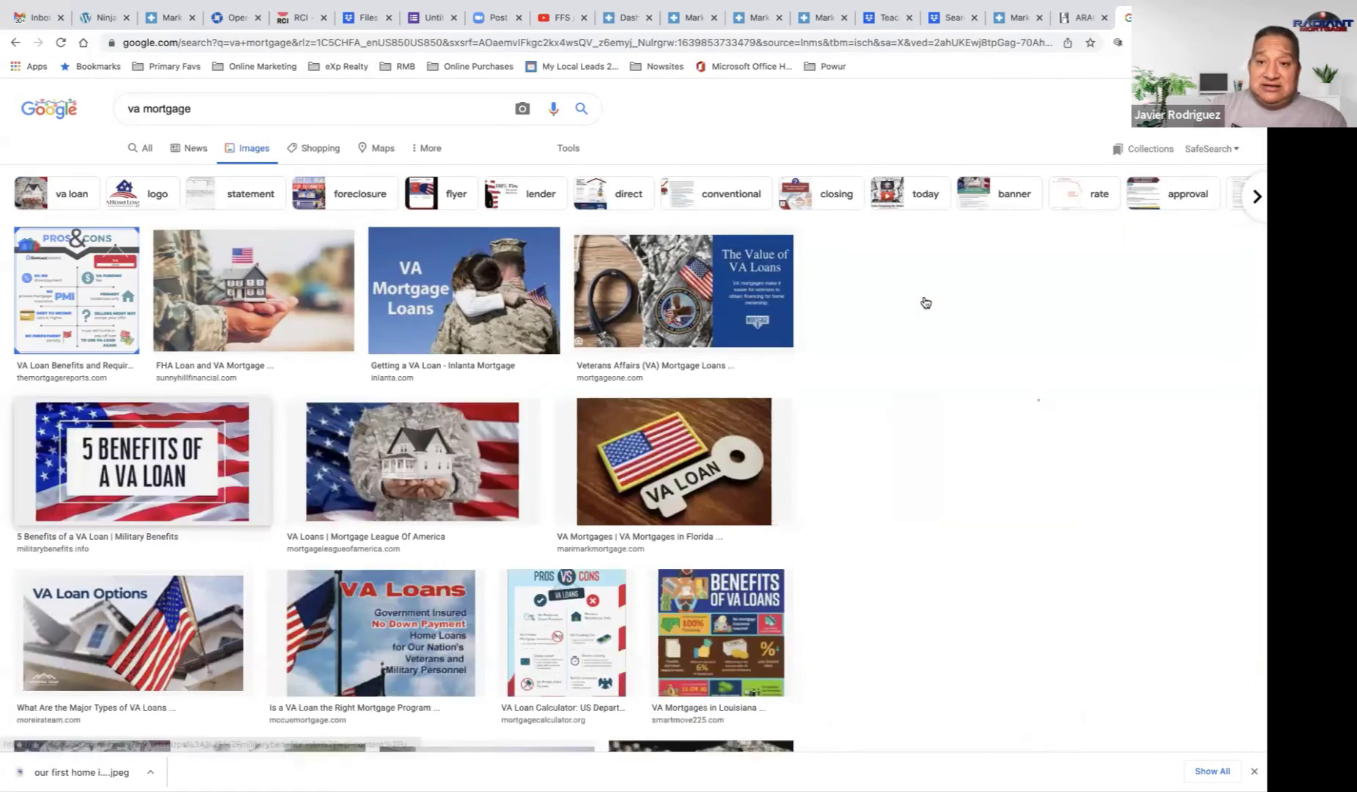
right_click(1034, 264)
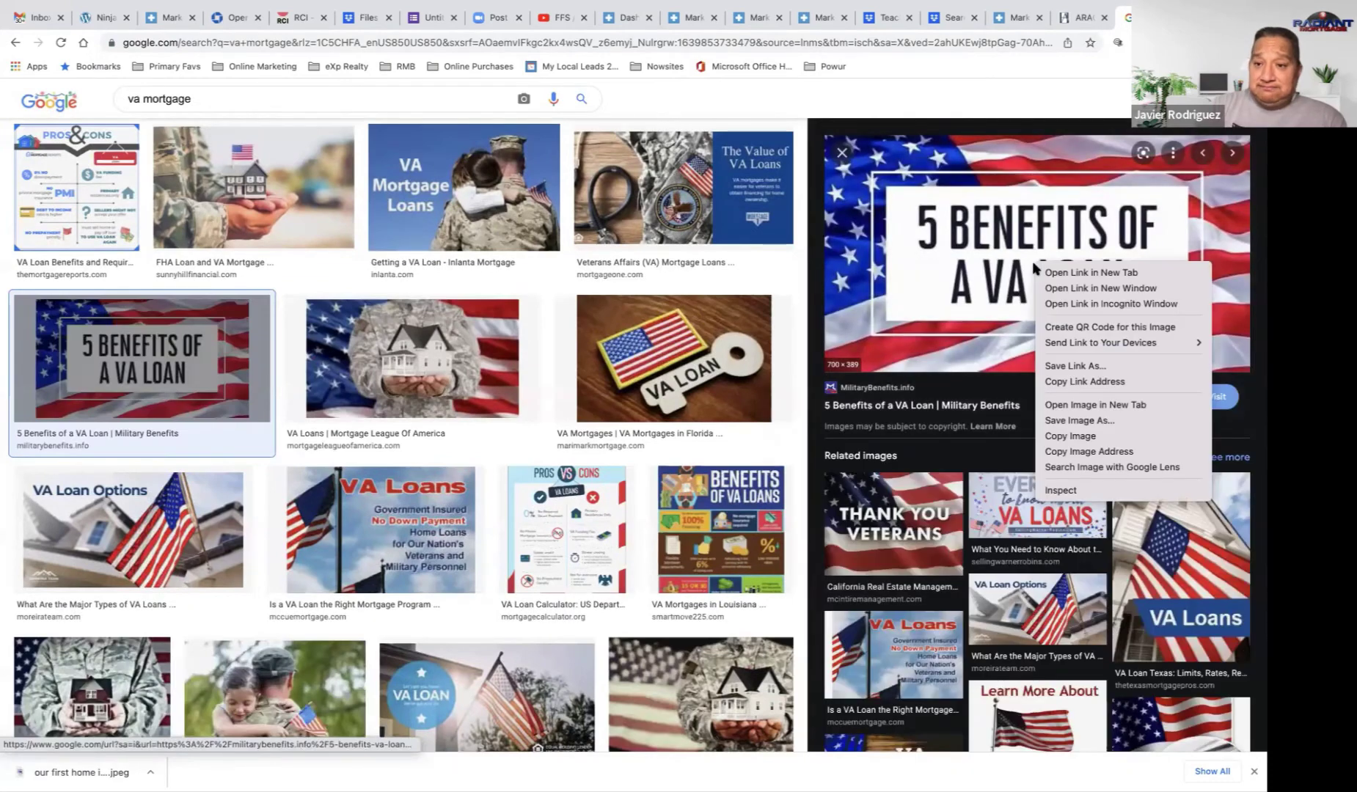
left_click(1070, 433)
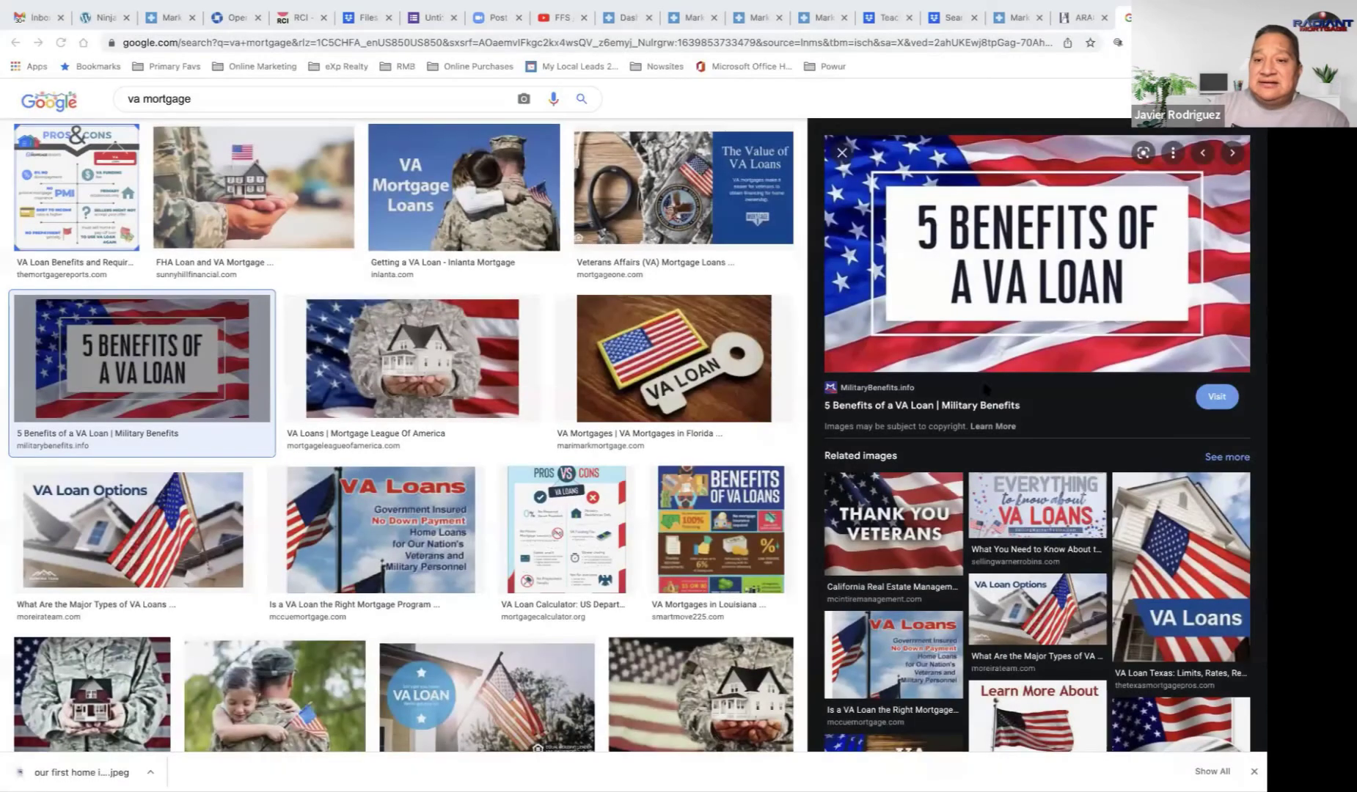
left_click(942, 410)
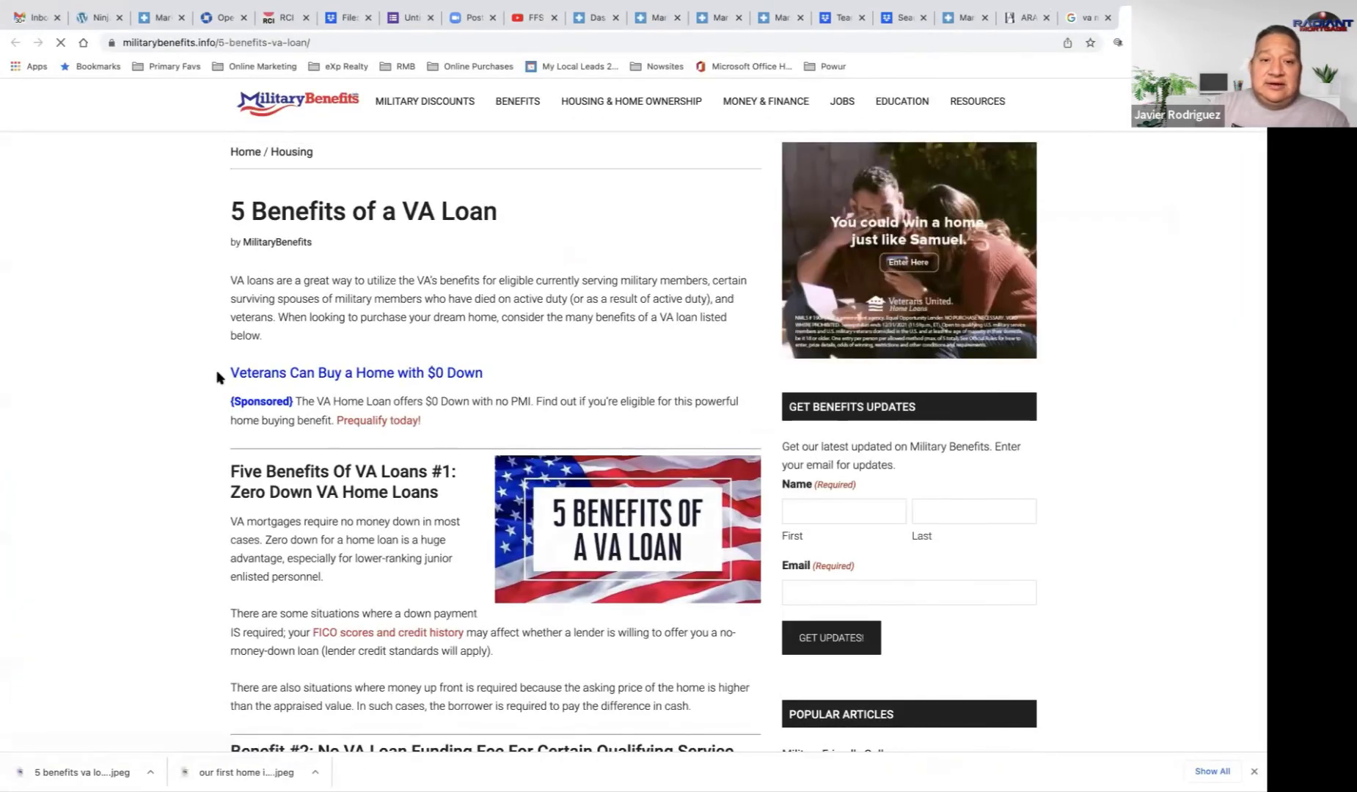
Step: Skim the militarybenefits.info source article and select its web address
scroll(216, 378, "down", 3)
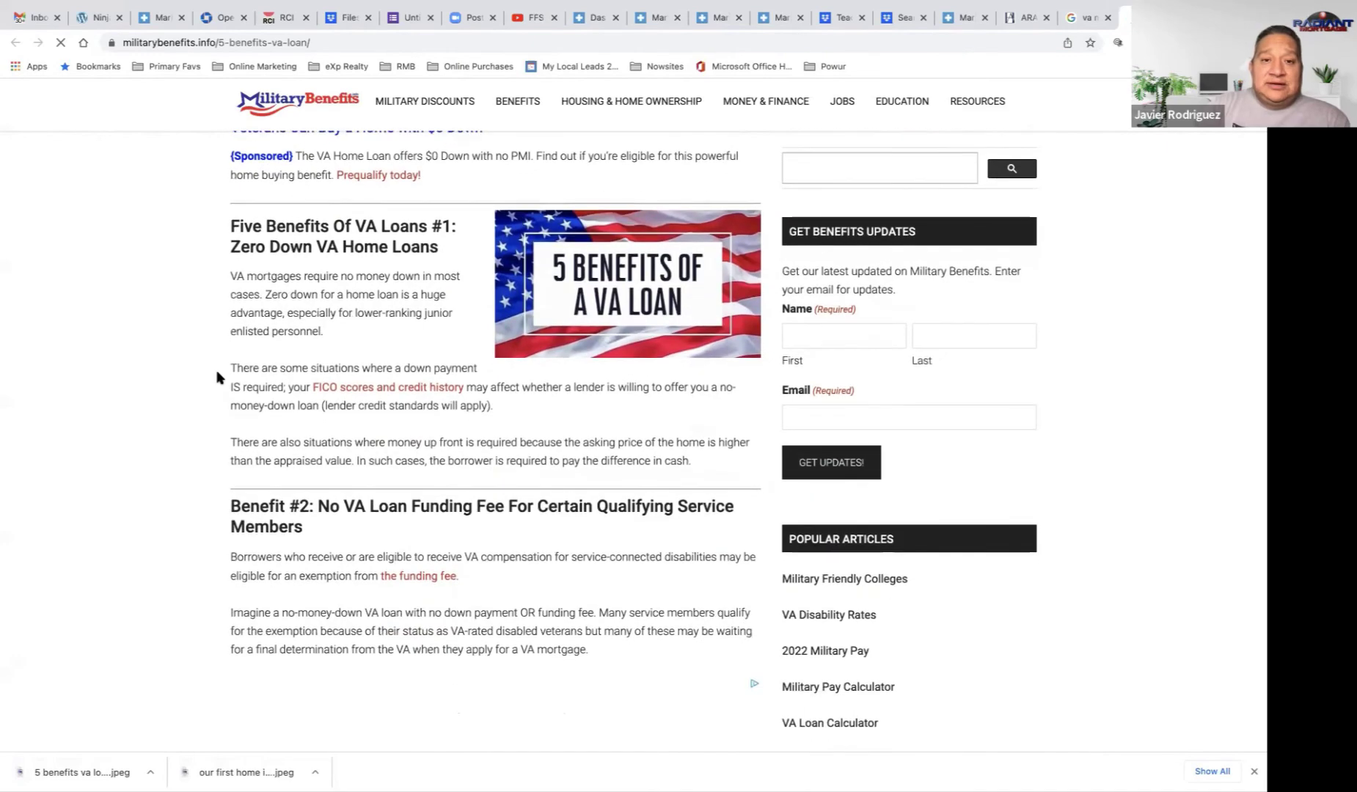
scroll(216, 378, "down", 12)
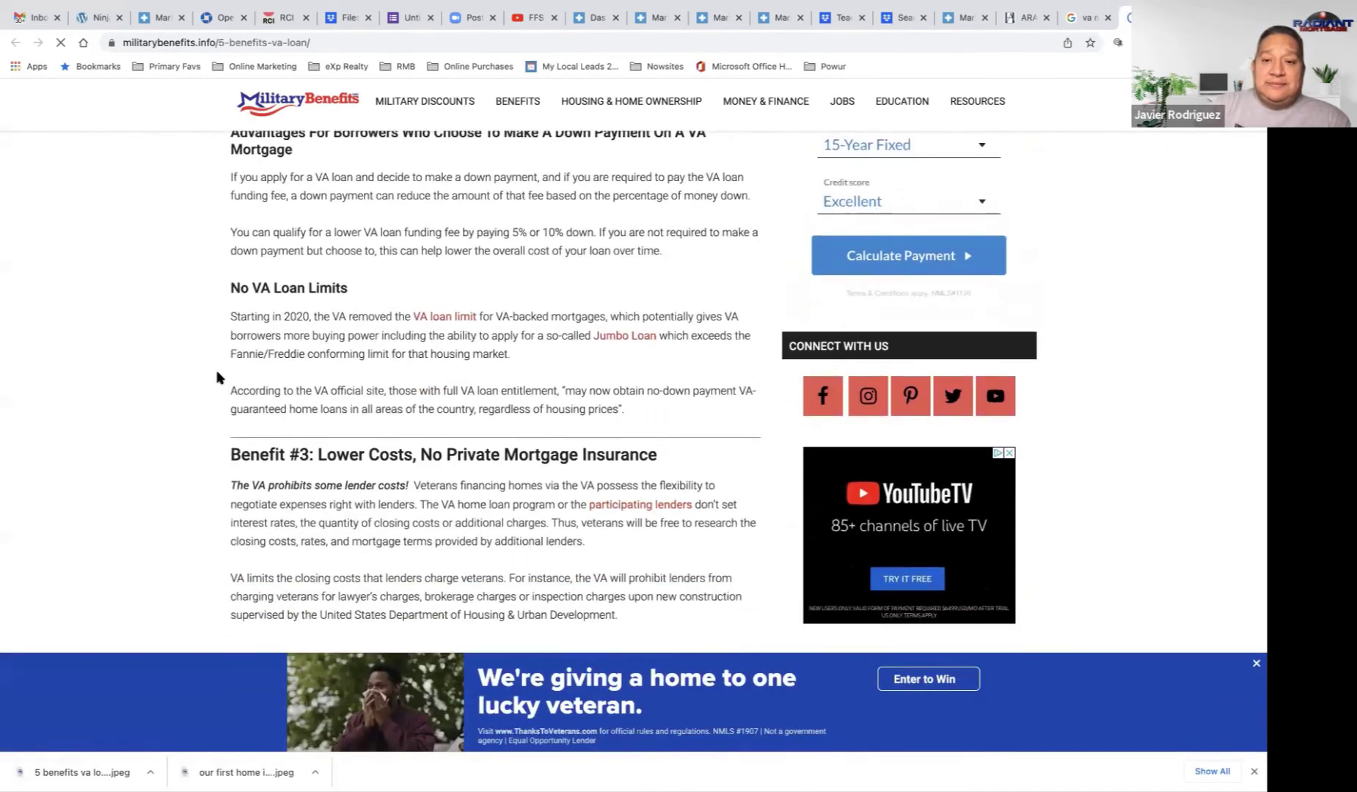
scroll(213, 376, "up", 15)
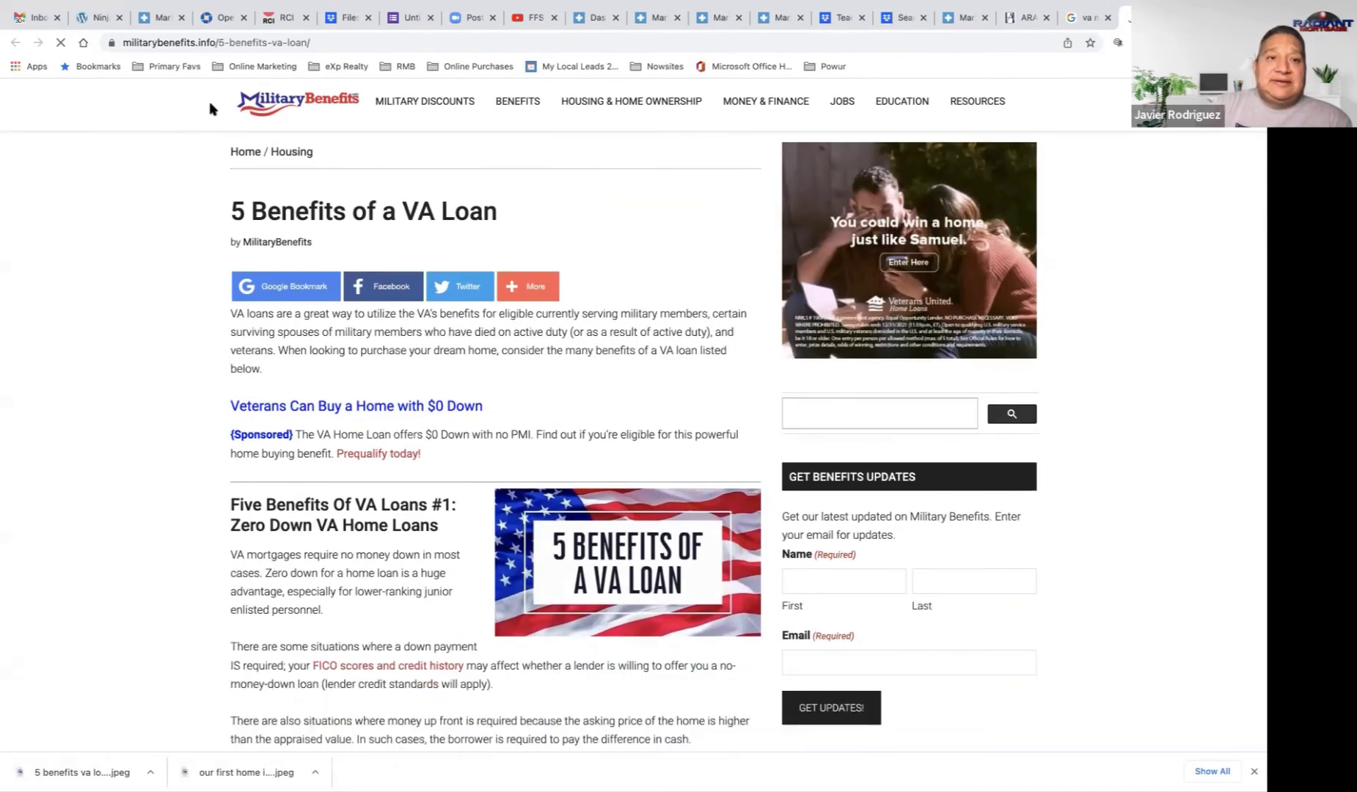
left_click(250, 44)
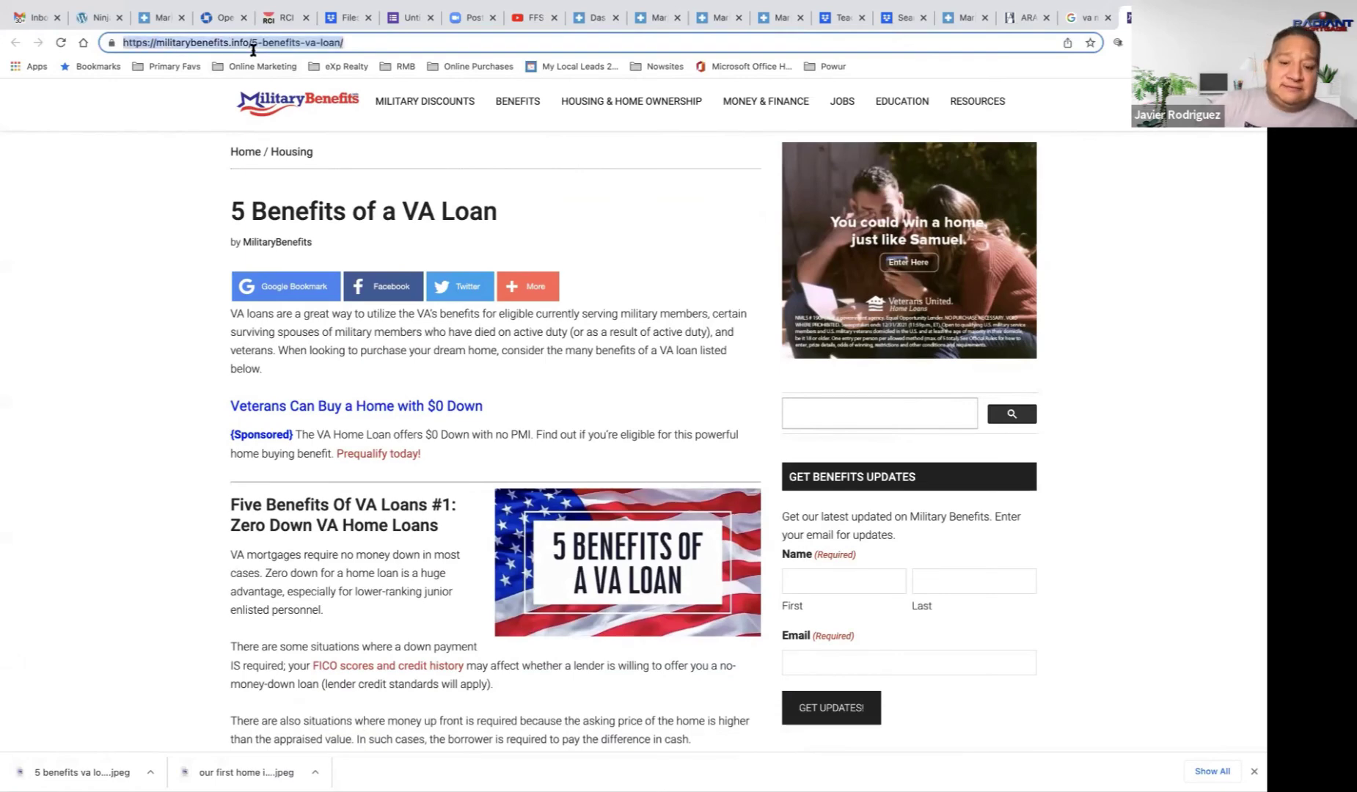
Step: Search for 'va benefits pdf' and open the Summary of VA Benefits PDF
type("va be")
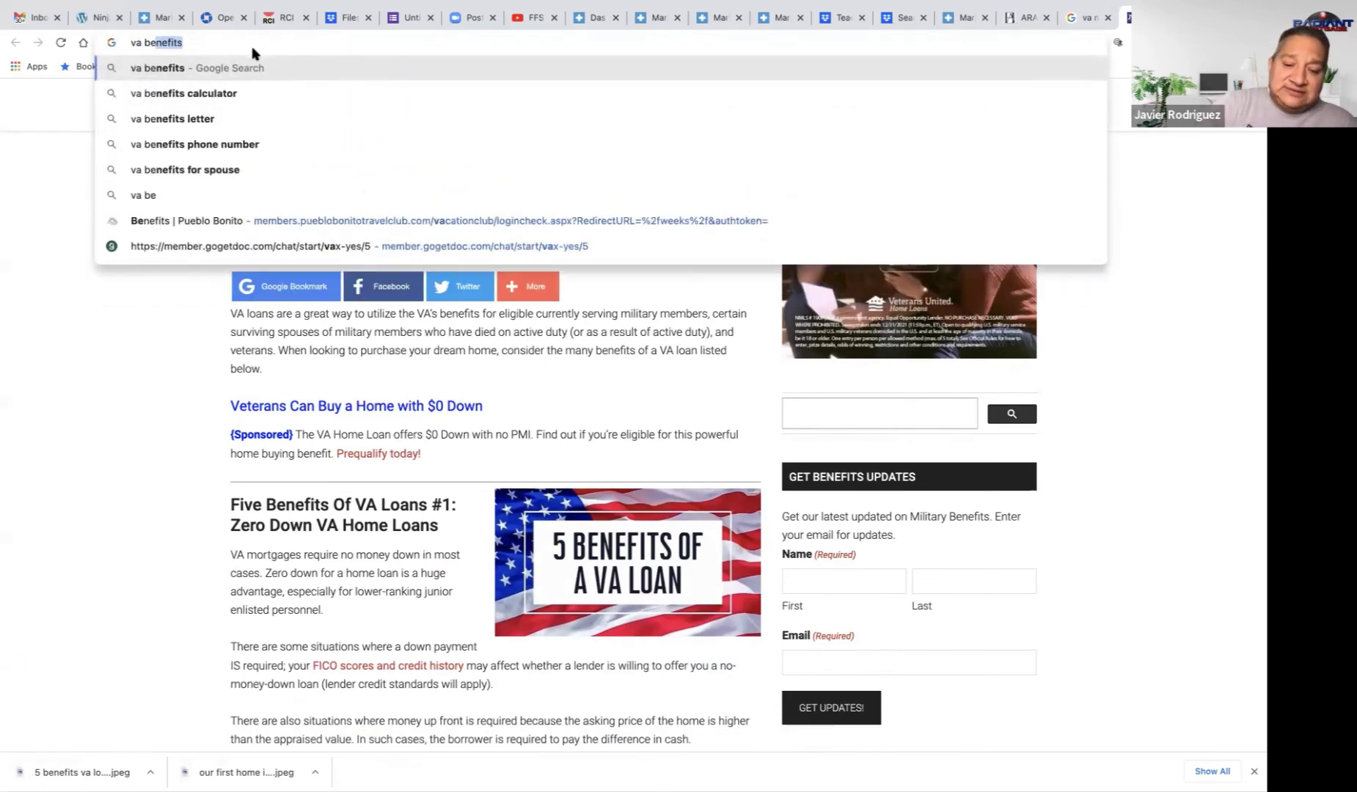
type("nefits")
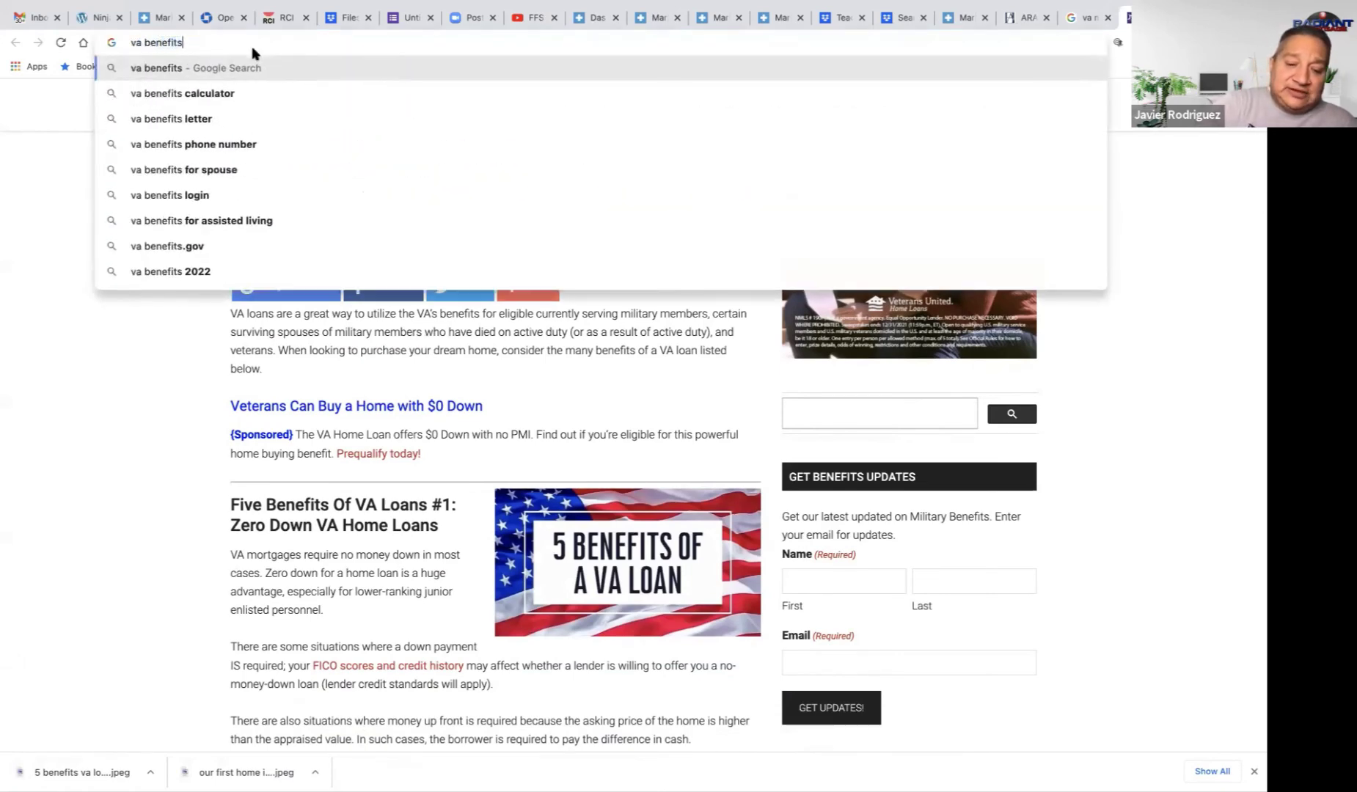
type(" pdf")
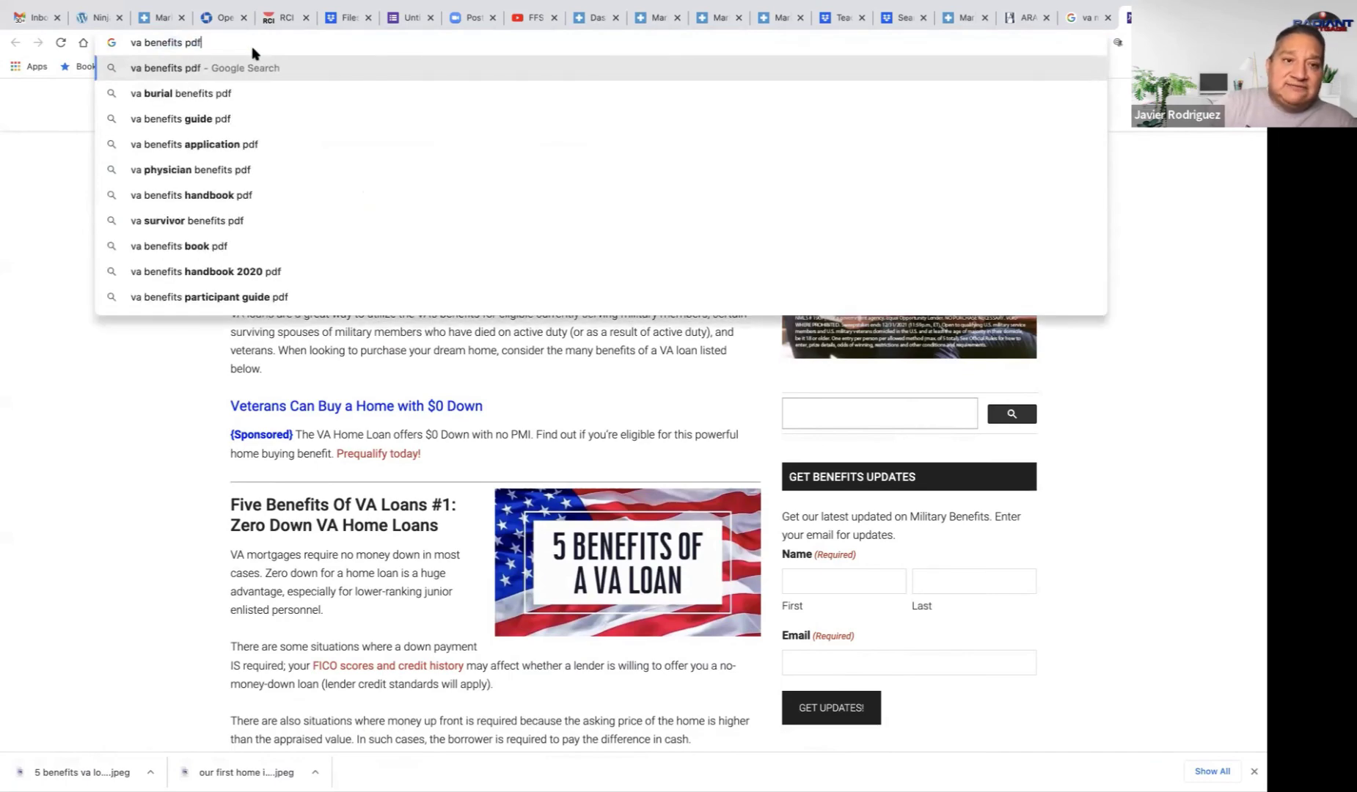
key("Return")
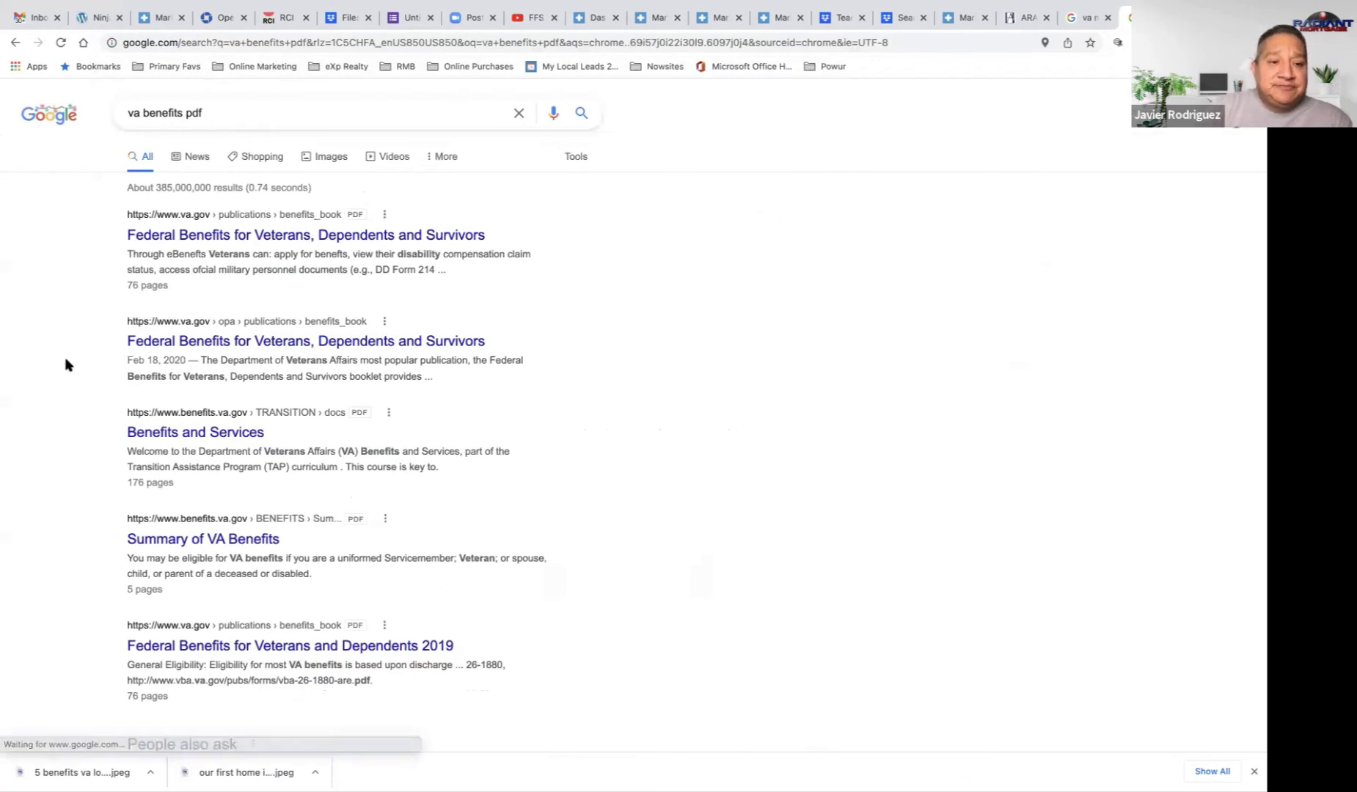
scroll(65, 364, "down", 1)
scroll(139, 393, "down", 3)
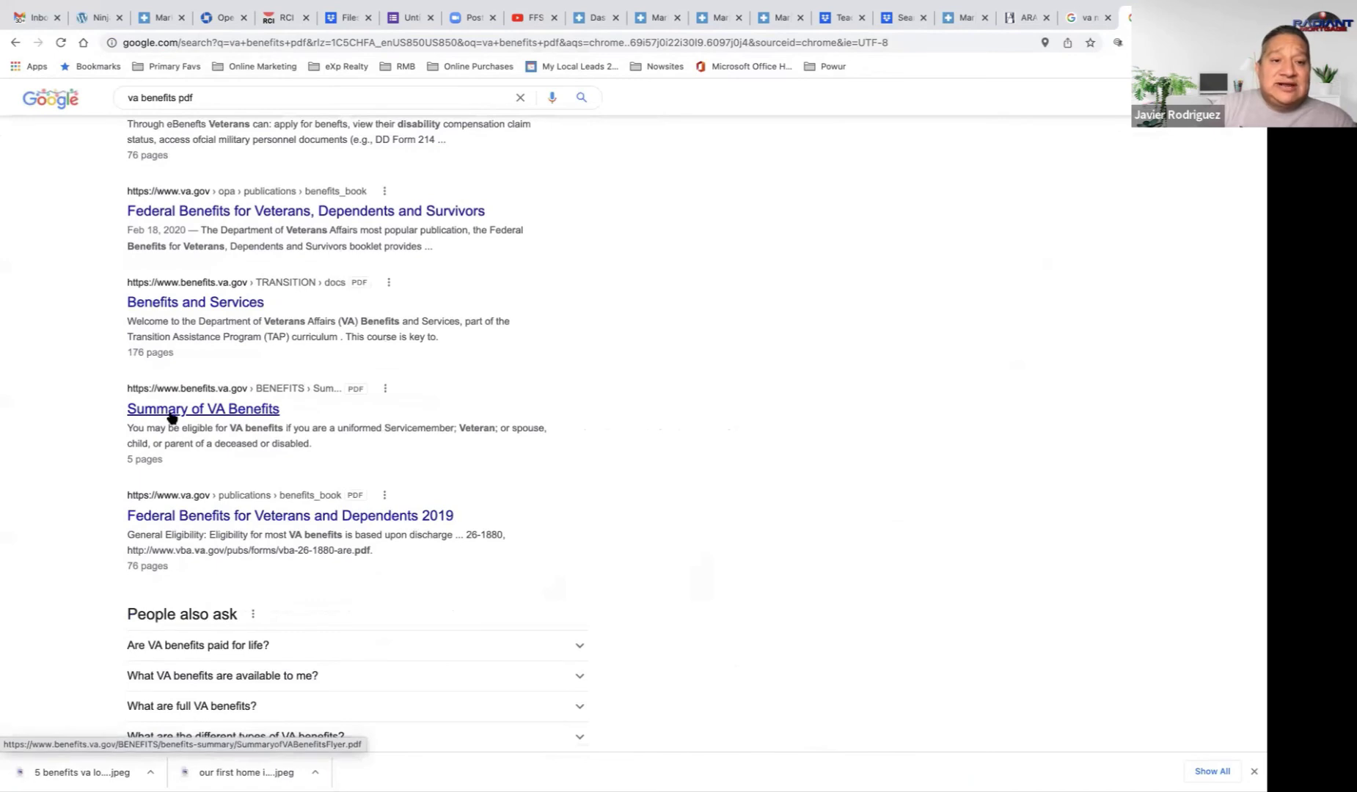
left_click(170, 415)
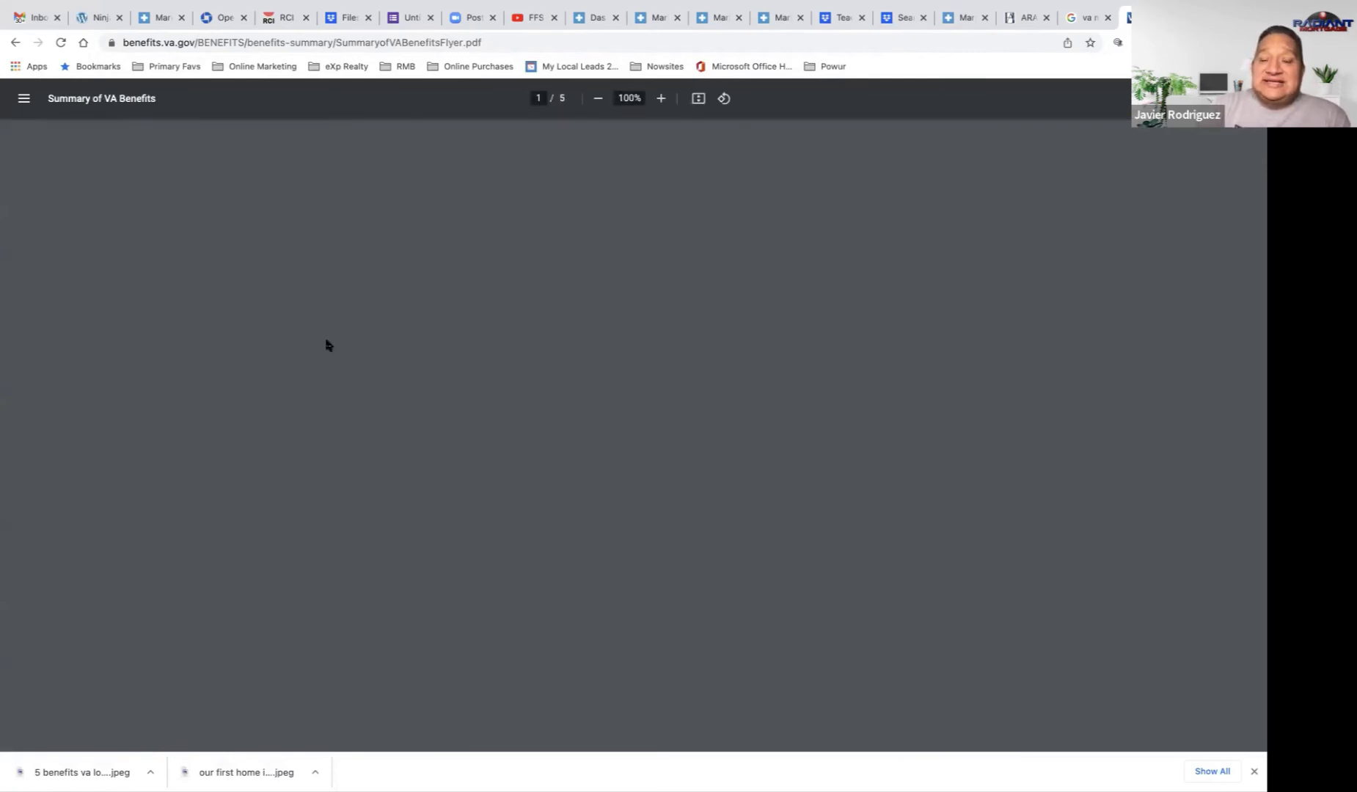
Step: Select the PDF's web address and return to the va mortgage image results
scroll(328, 345, "down", 3)
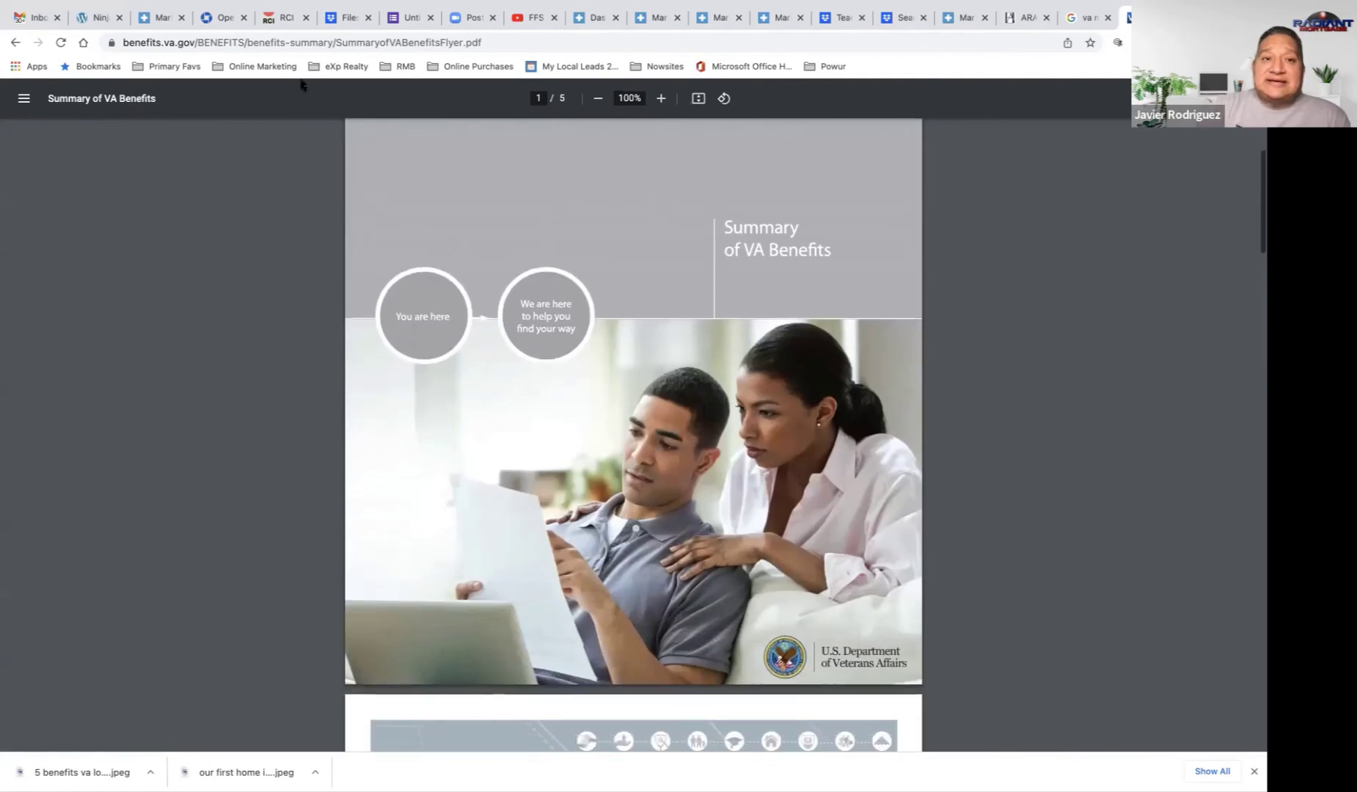
left_click(305, 43)
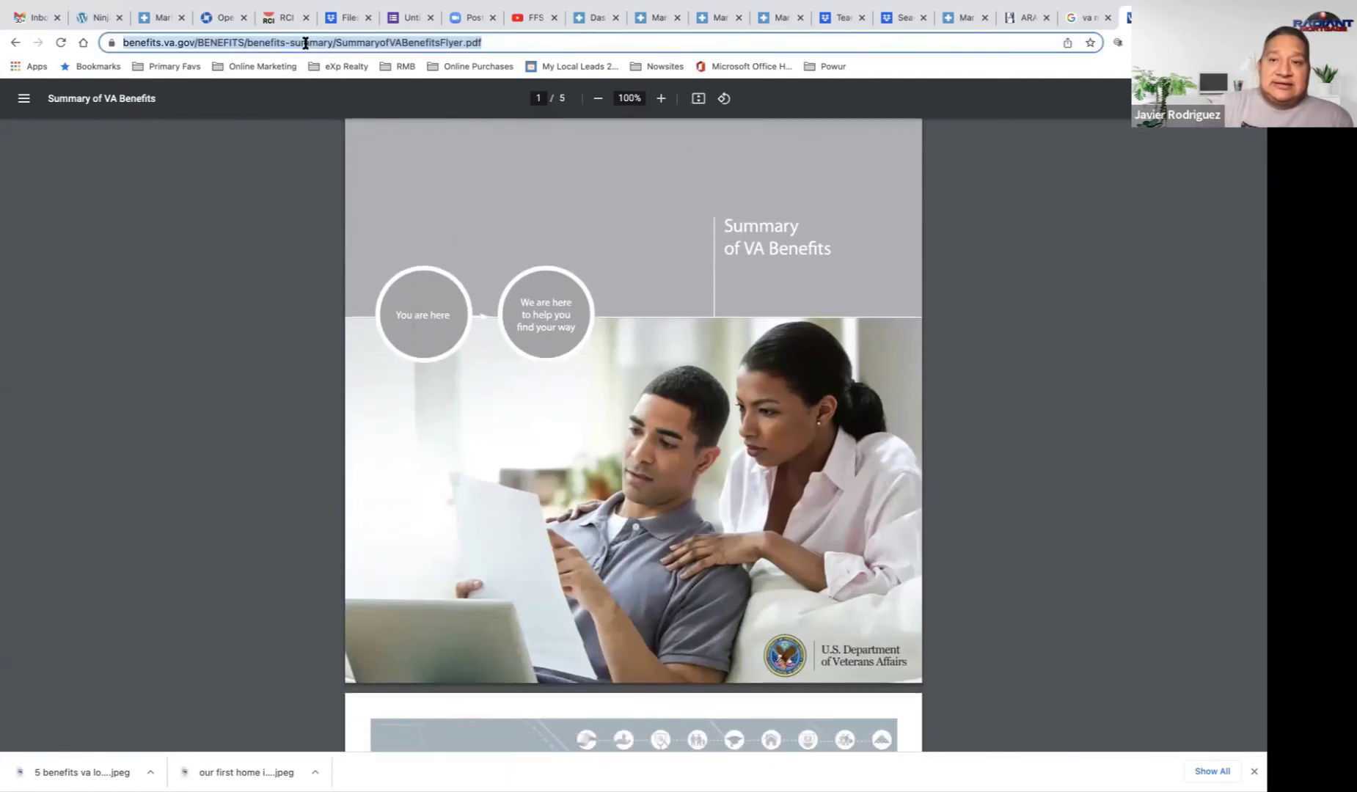
mouse_move(687, 6)
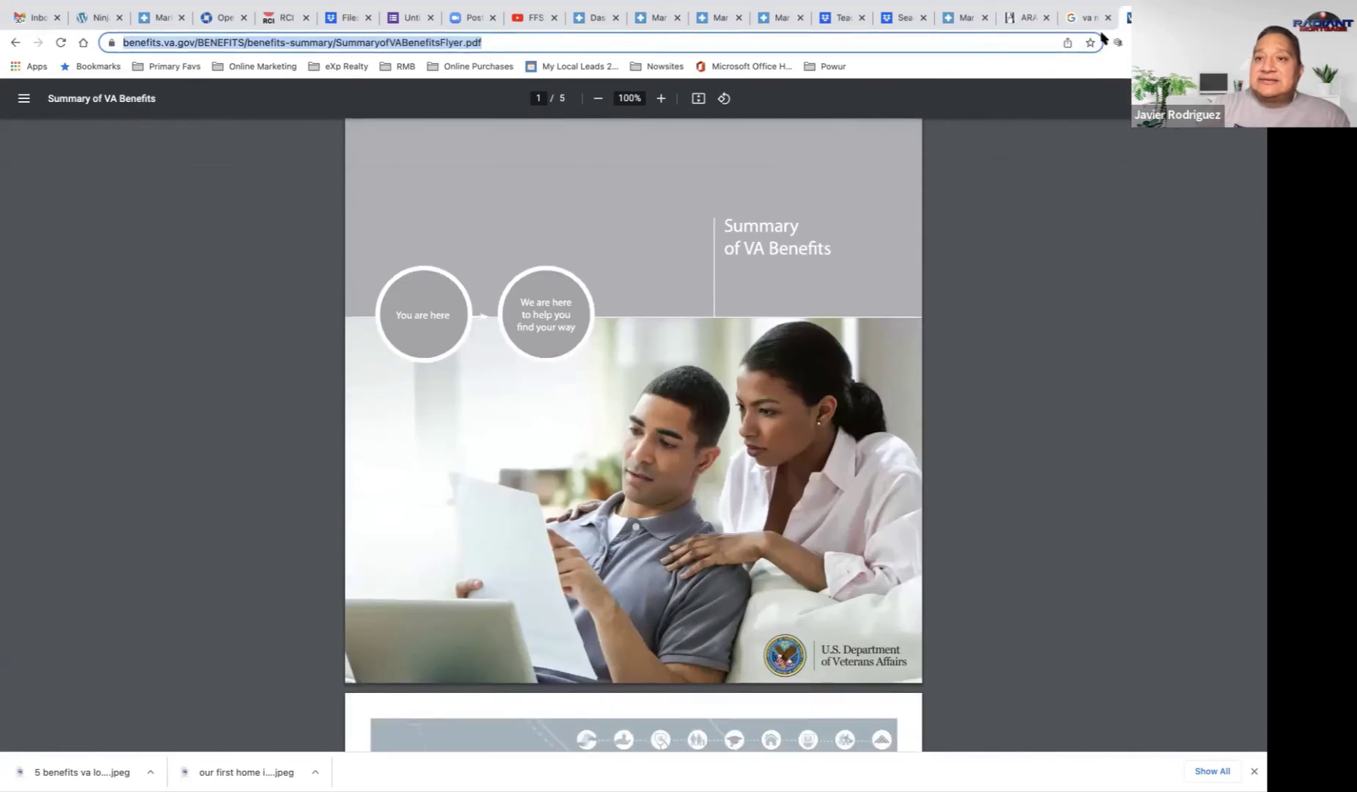
left_click(1084, 19)
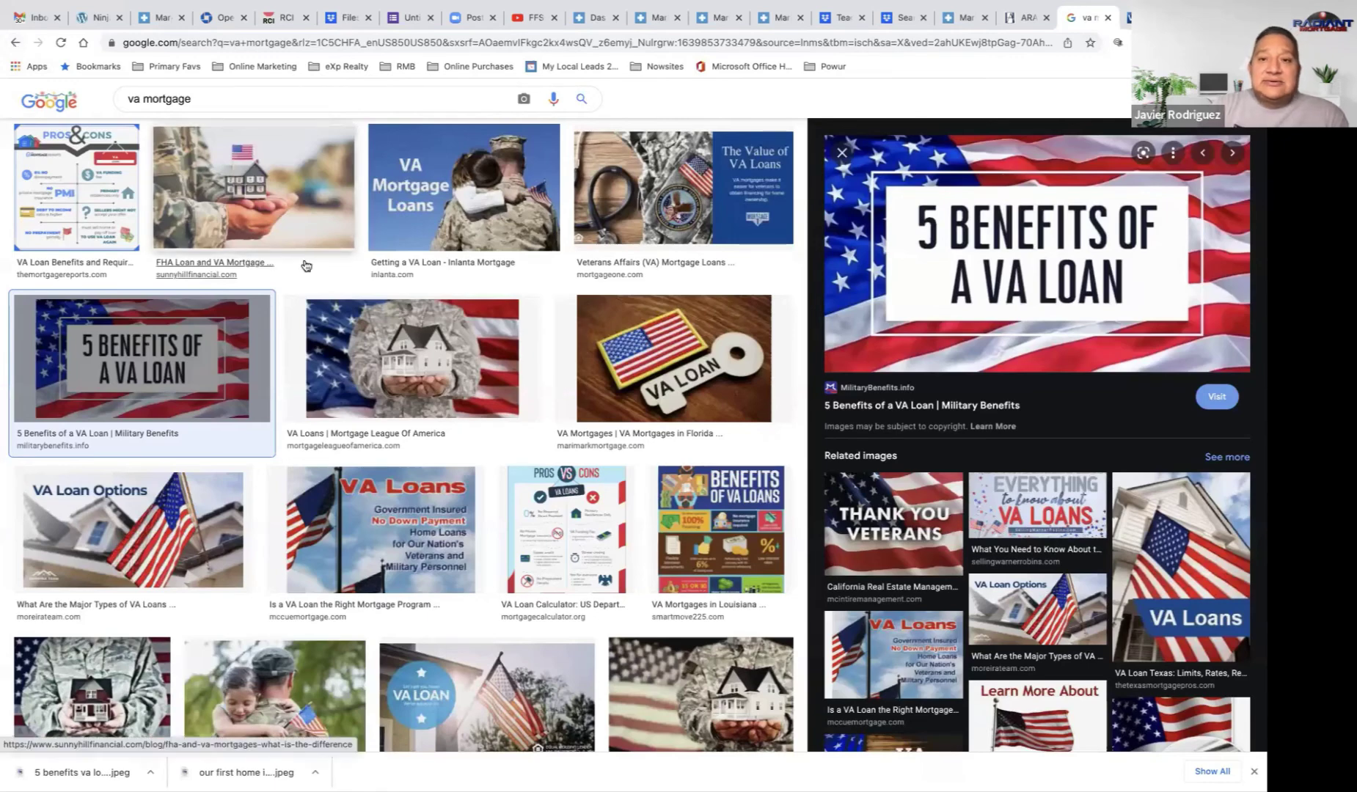
Step: Preview Inlanta's 'VA Mortgage Loans' image and try saving it as jpeg, which gets blocked as insecure
left_click(689, 220)
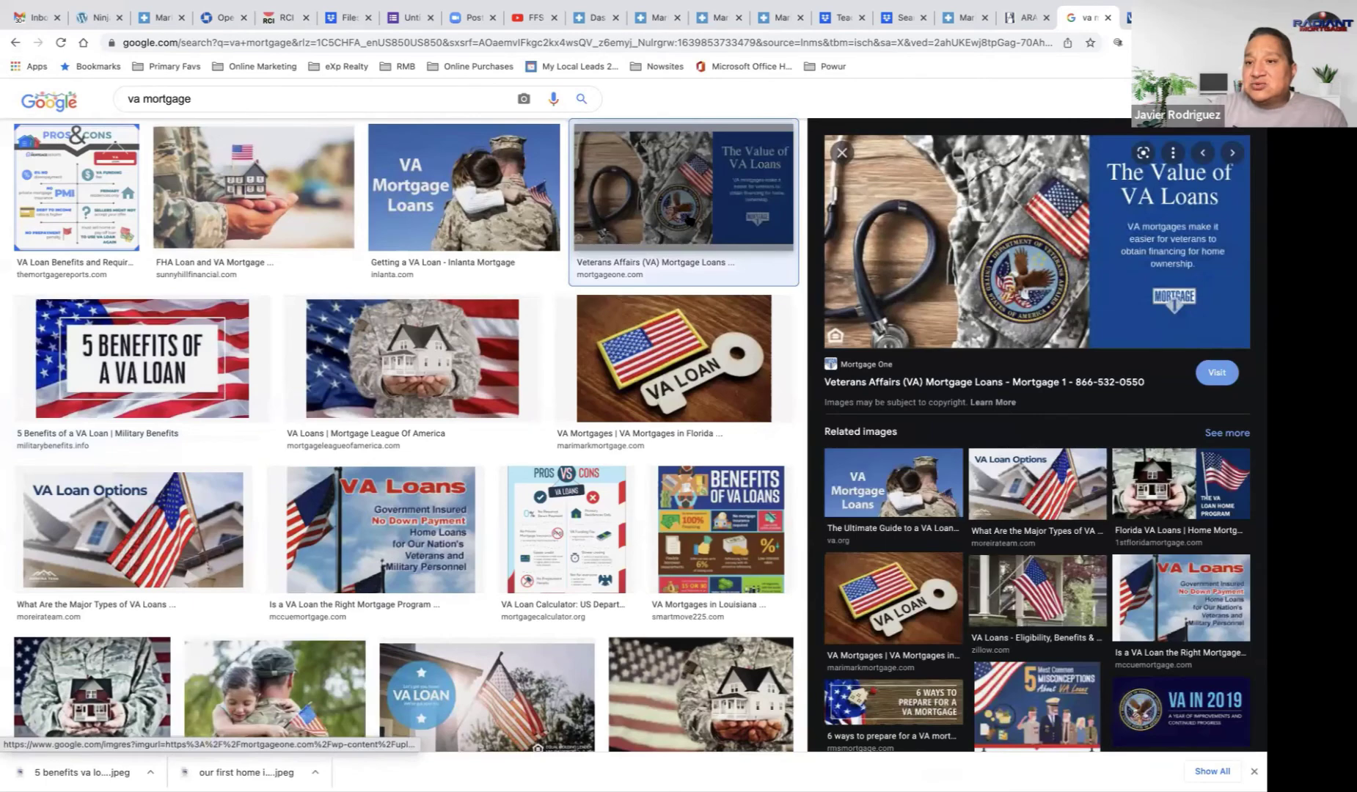
key("Left")
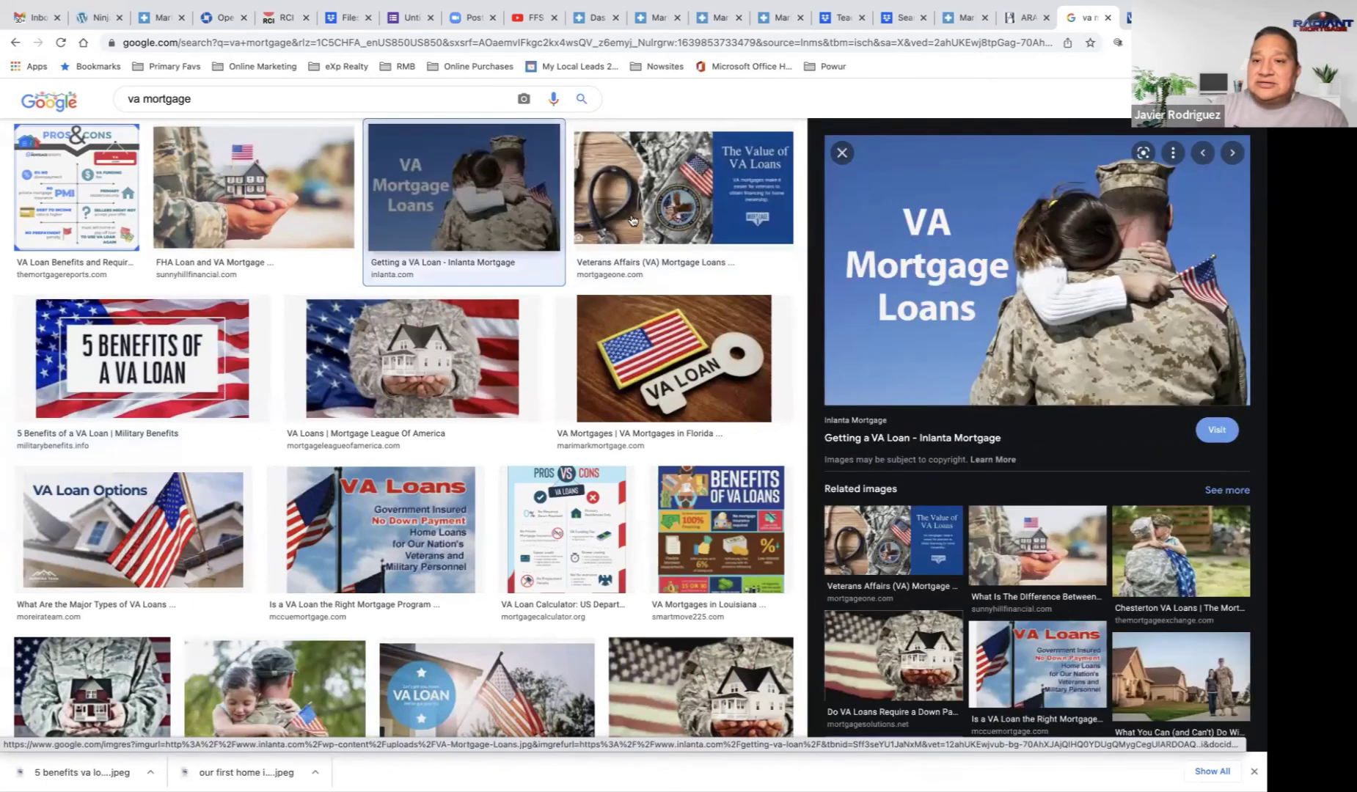
right_click(1079, 276)
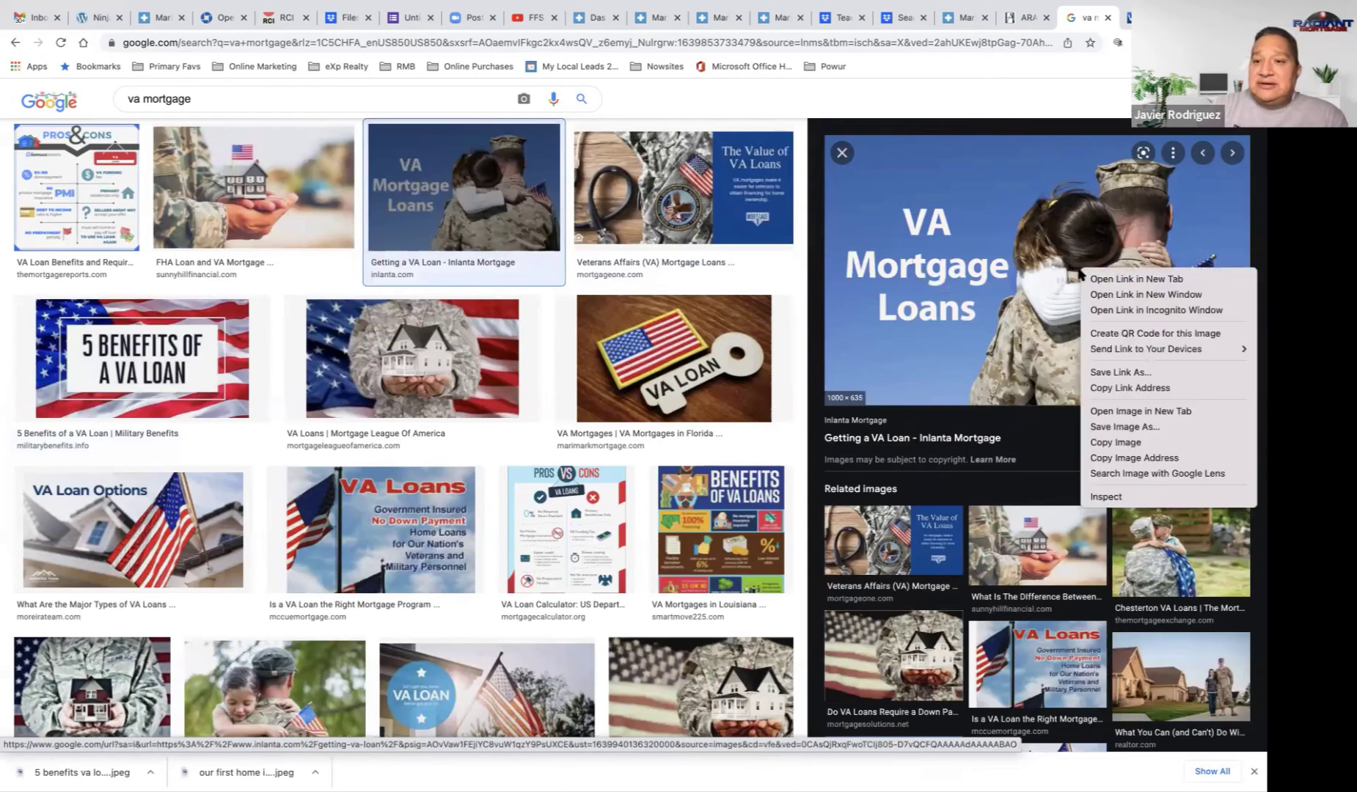
left_click(1131, 427)
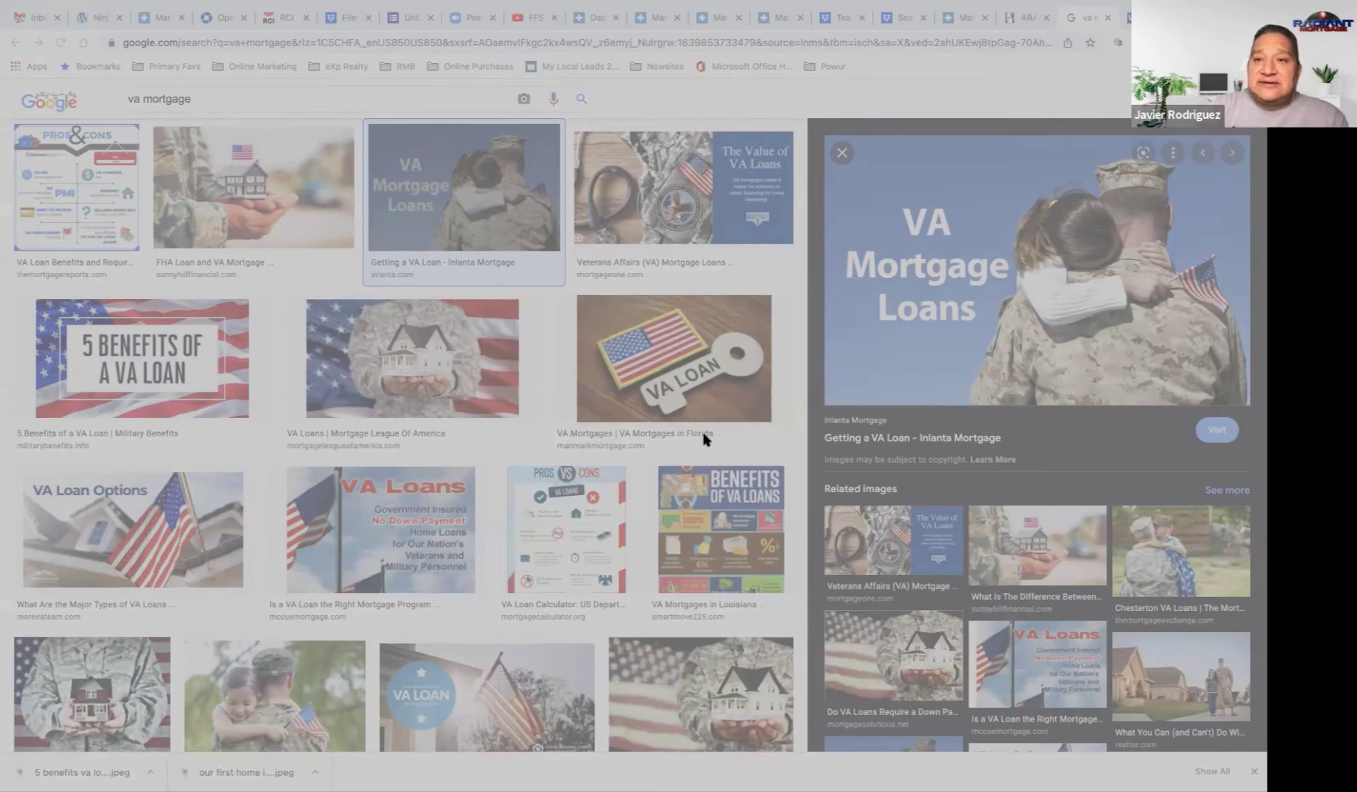
key("Return")
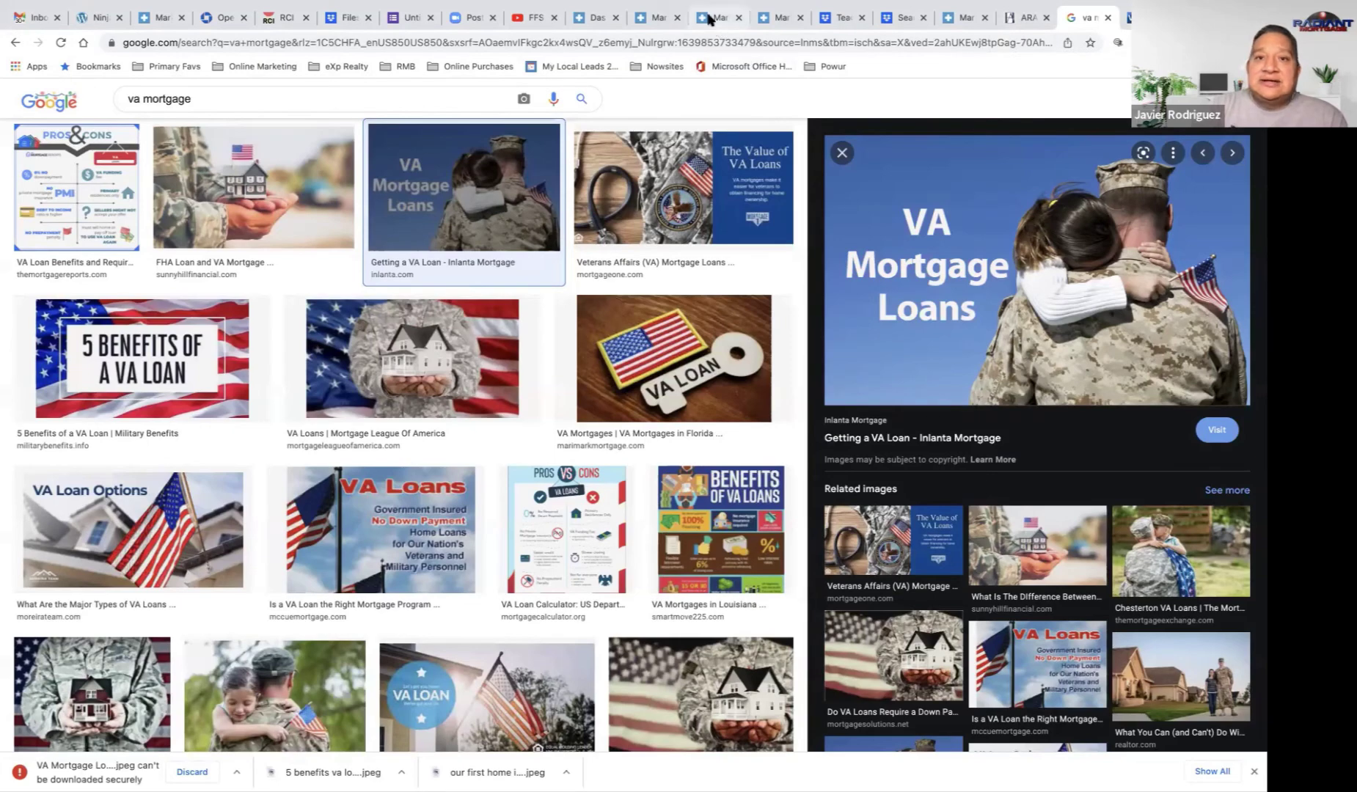
Step: Go back to the NinjaLeads Products page listing the eight existing products
left_click(600, 19)
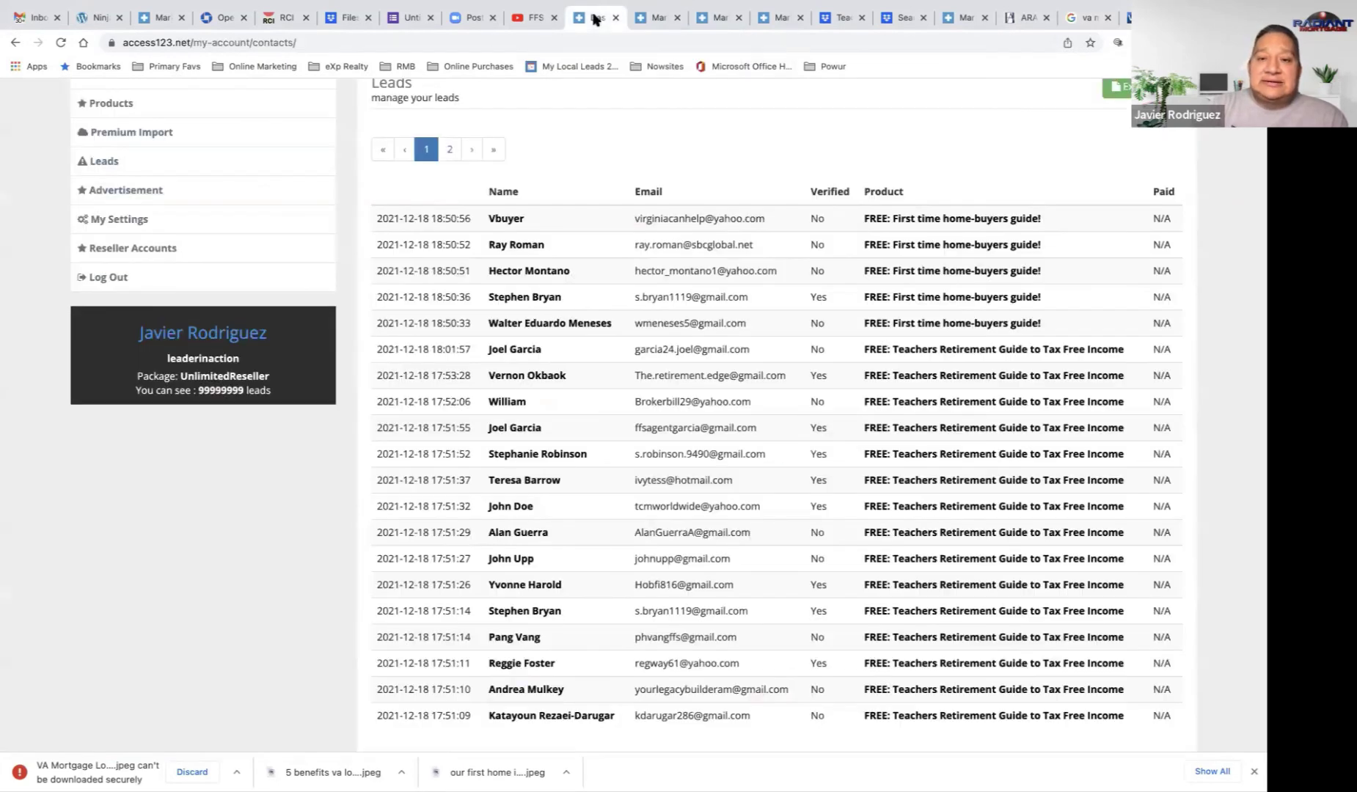
left_click(663, 21)
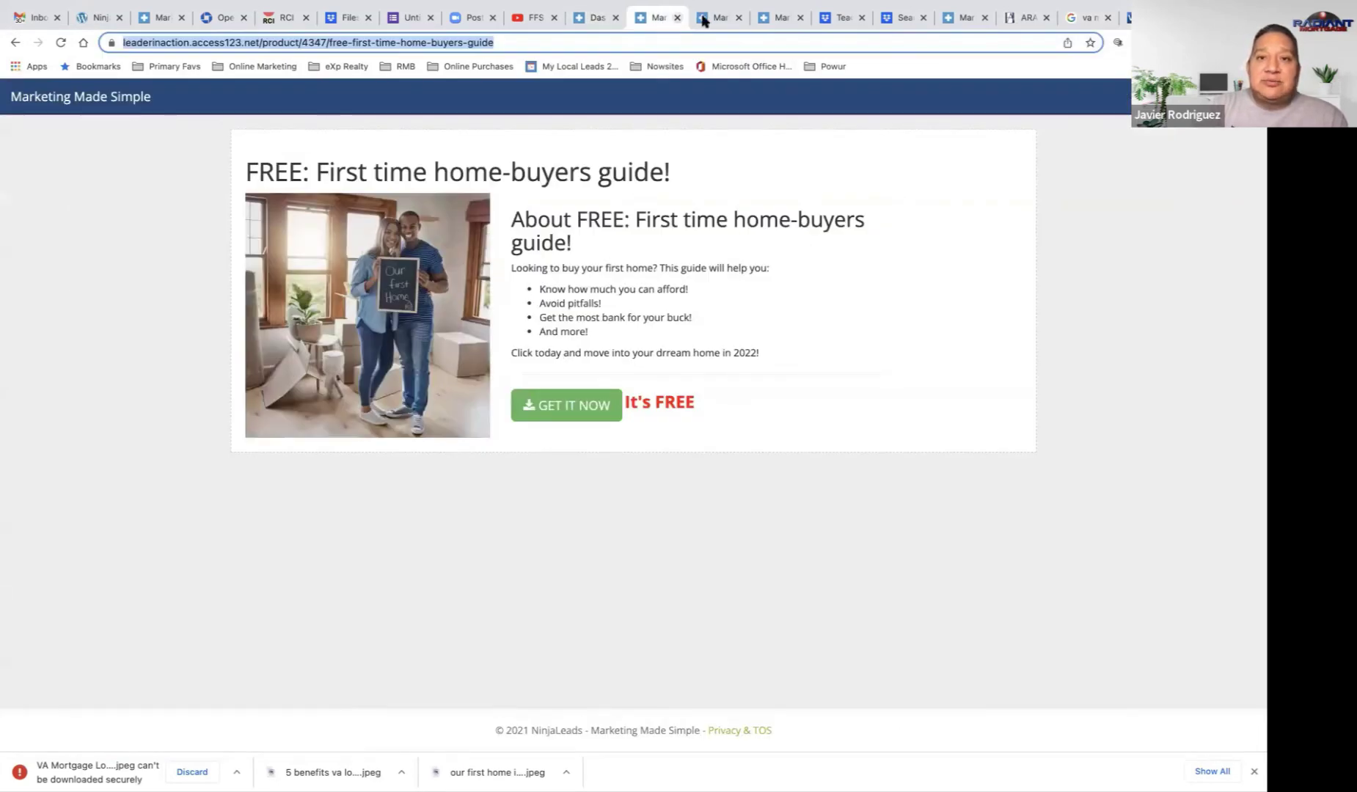
left_click(591, 18)
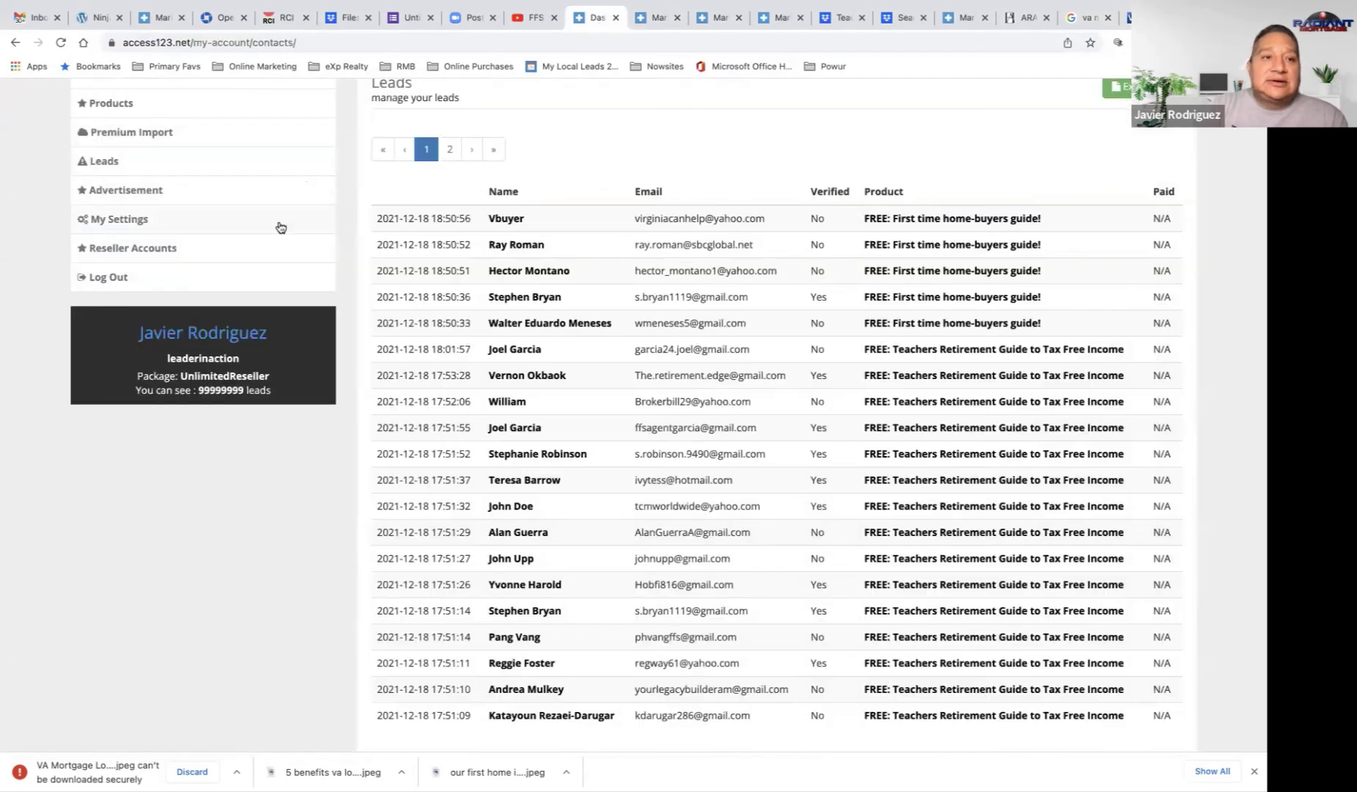
scroll(220, 220, "up", 2)
left_click(126, 208)
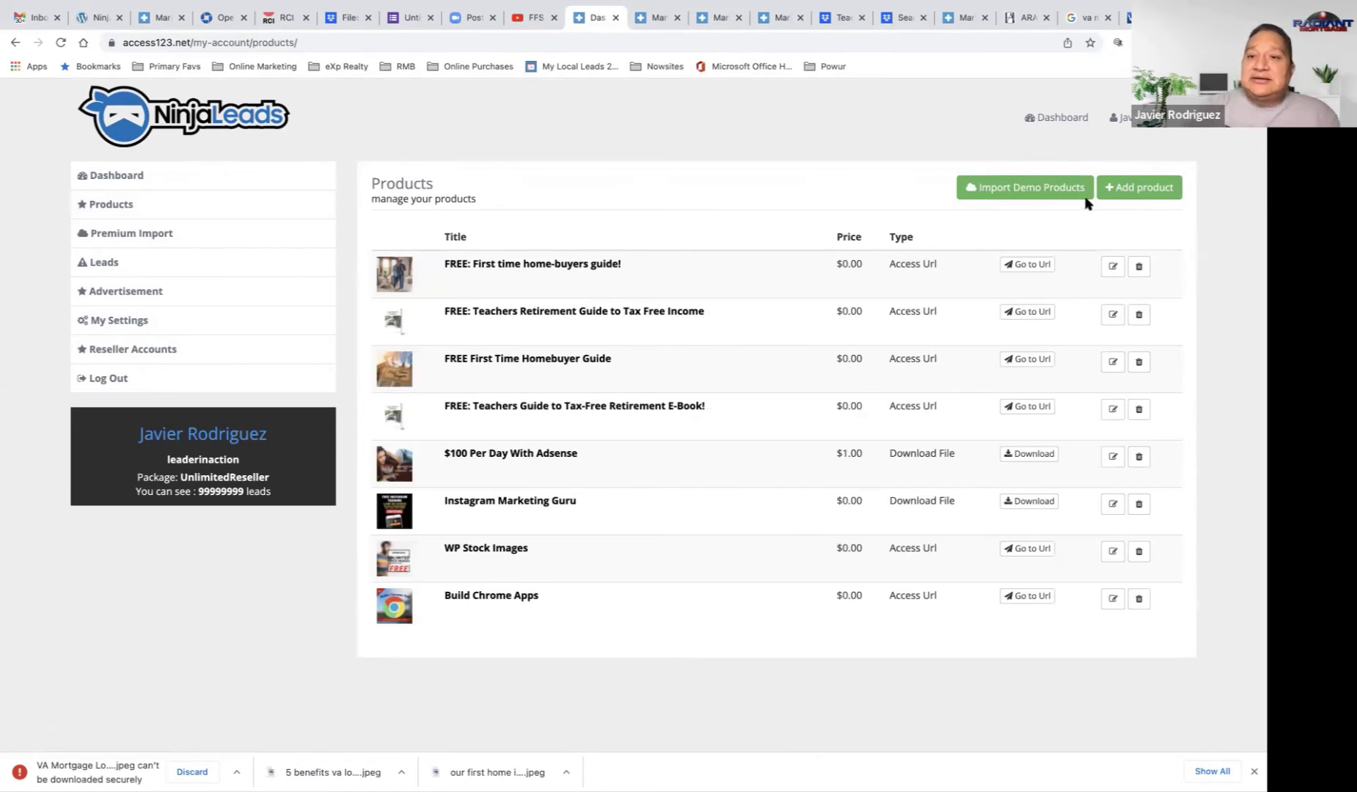
Step: Start a new product, cancel choosing its image, and return to the 'va mortgage' image results
left_click(1162, 192)
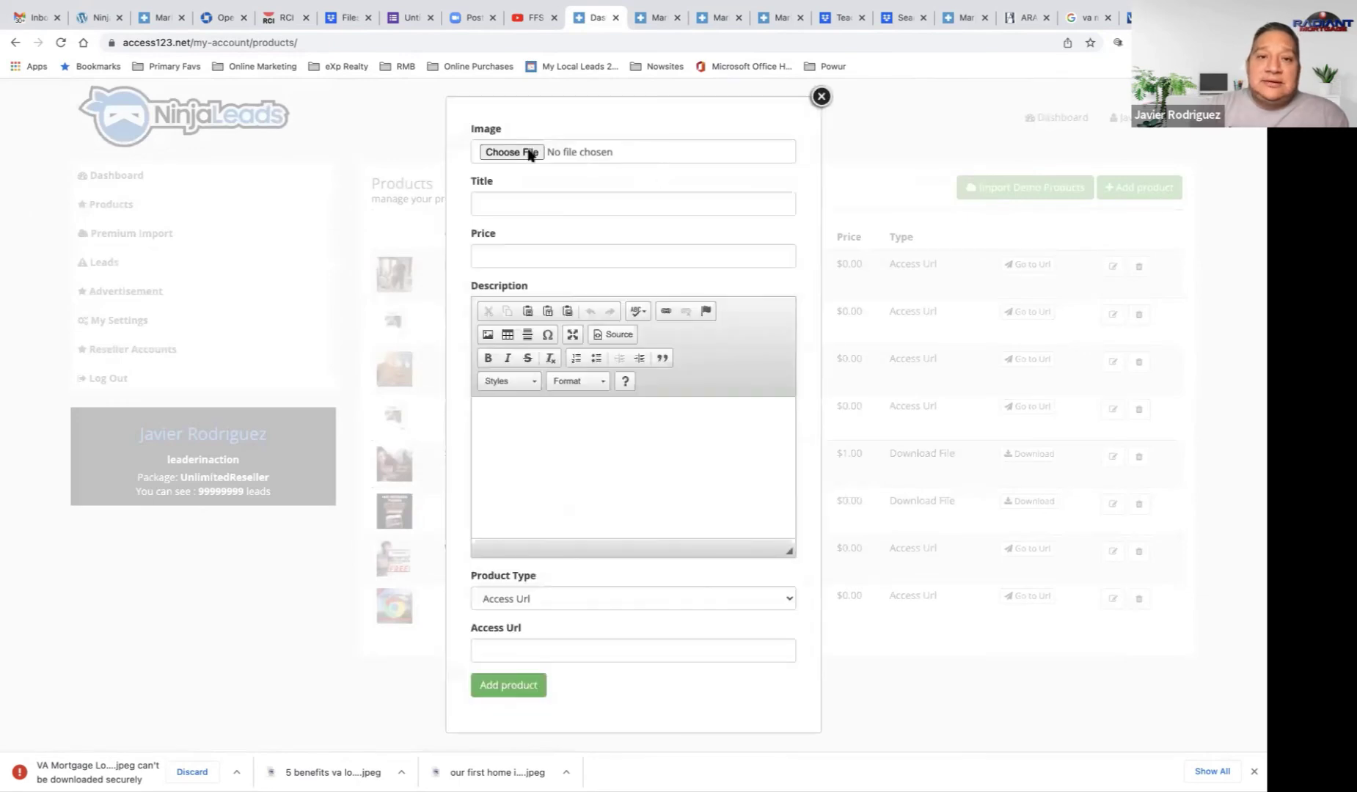
left_click(528, 152)
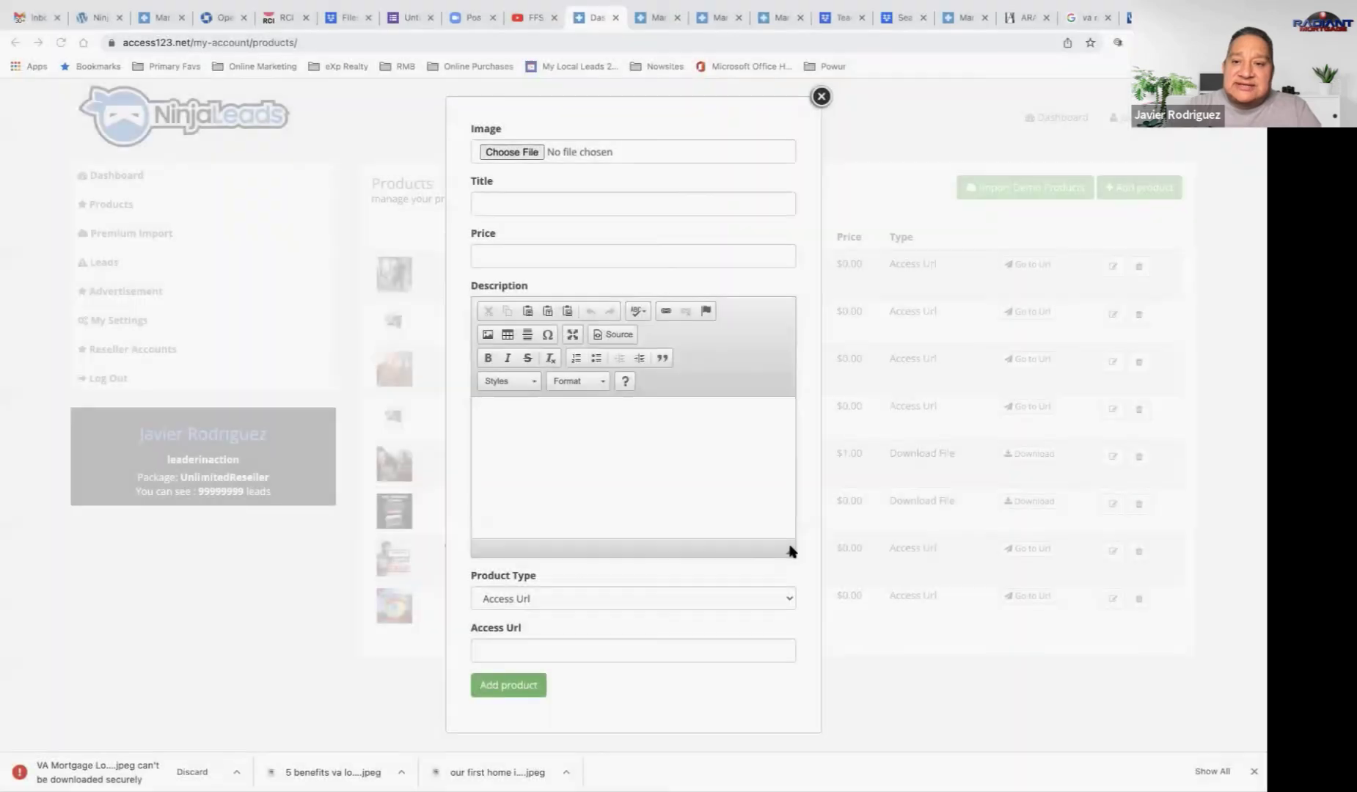
left_click(1077, 19)
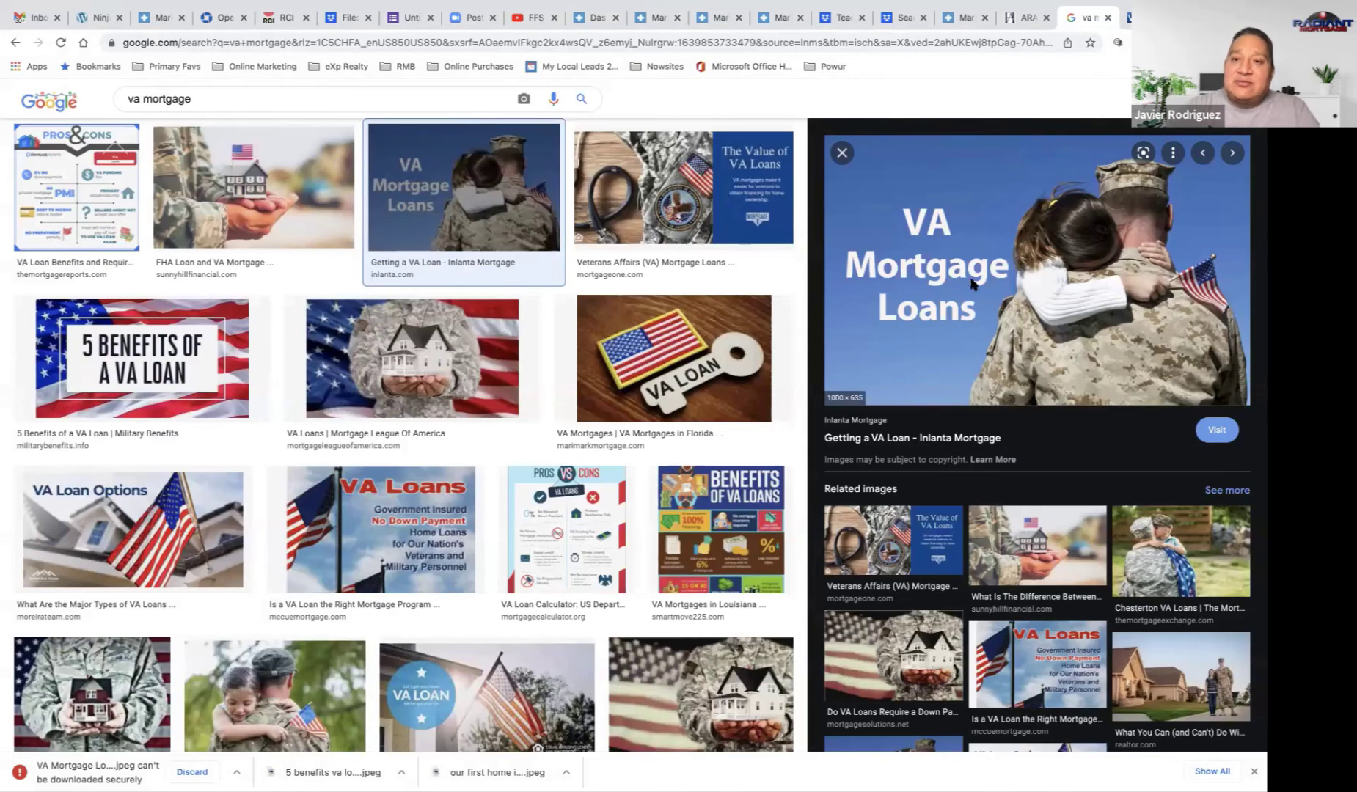
Step: Save the VA Mortgage Loans image again, then view the FREE First Time Homebuyer Guide page
right_click(972, 285)
left_click(1028, 440)
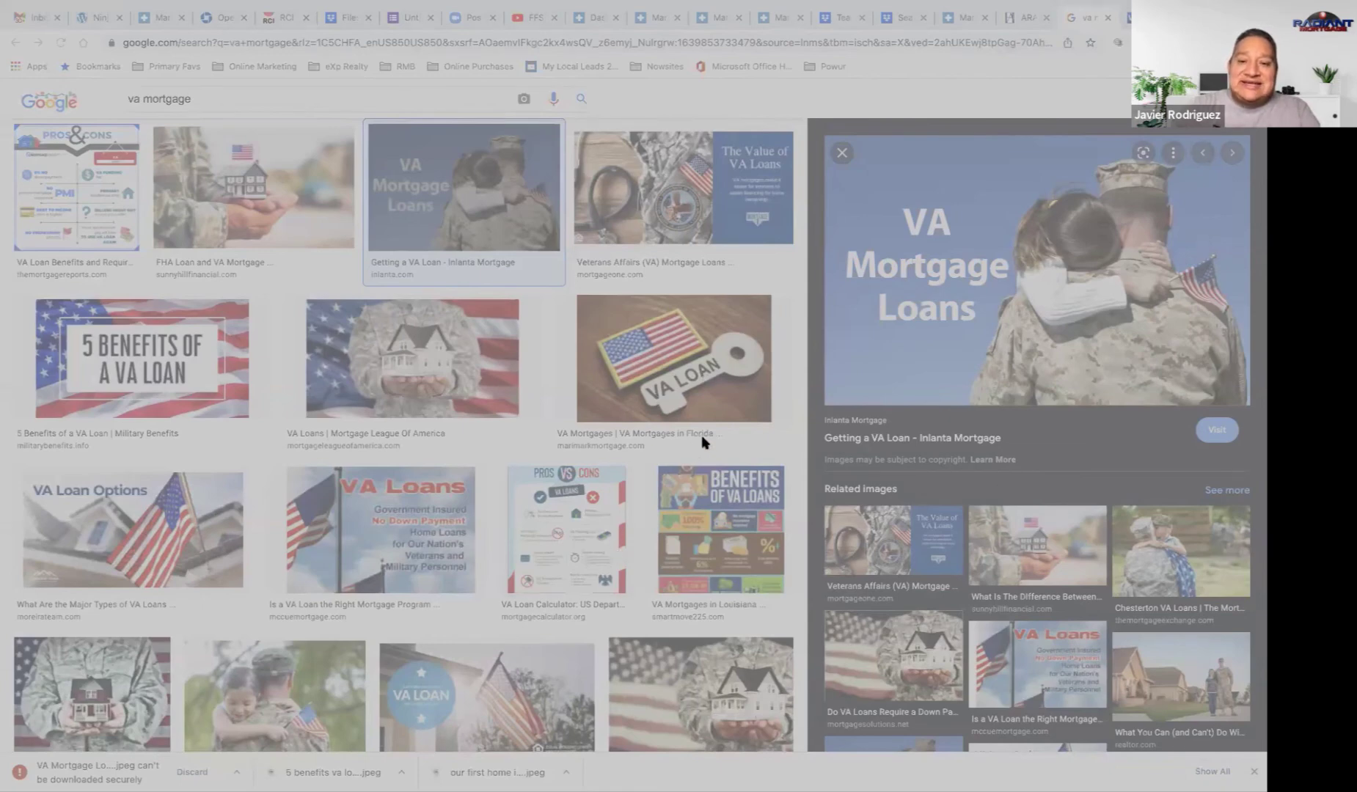
key("Return")
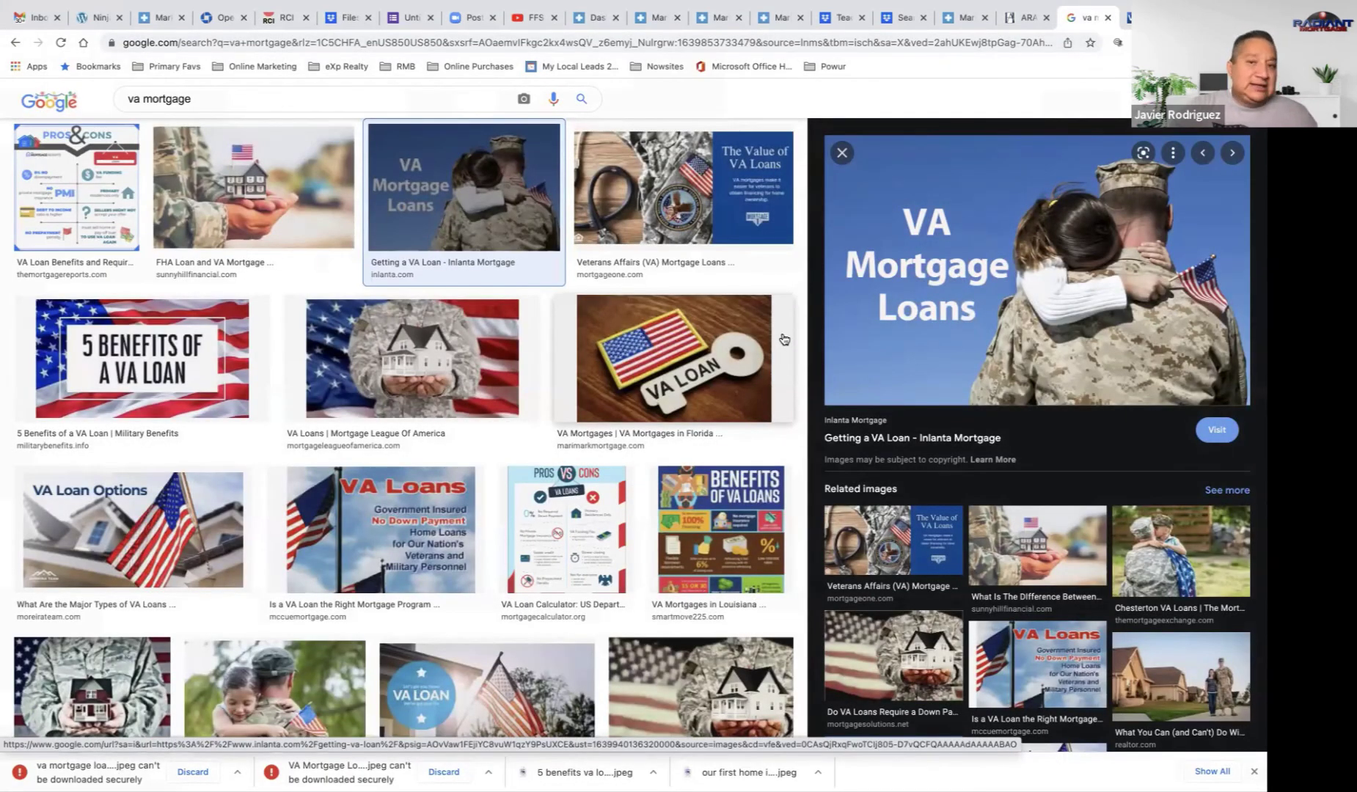
left_click(662, 25)
Step: Return to the blank Add product form and browse for the product's image file
left_click(723, 21)
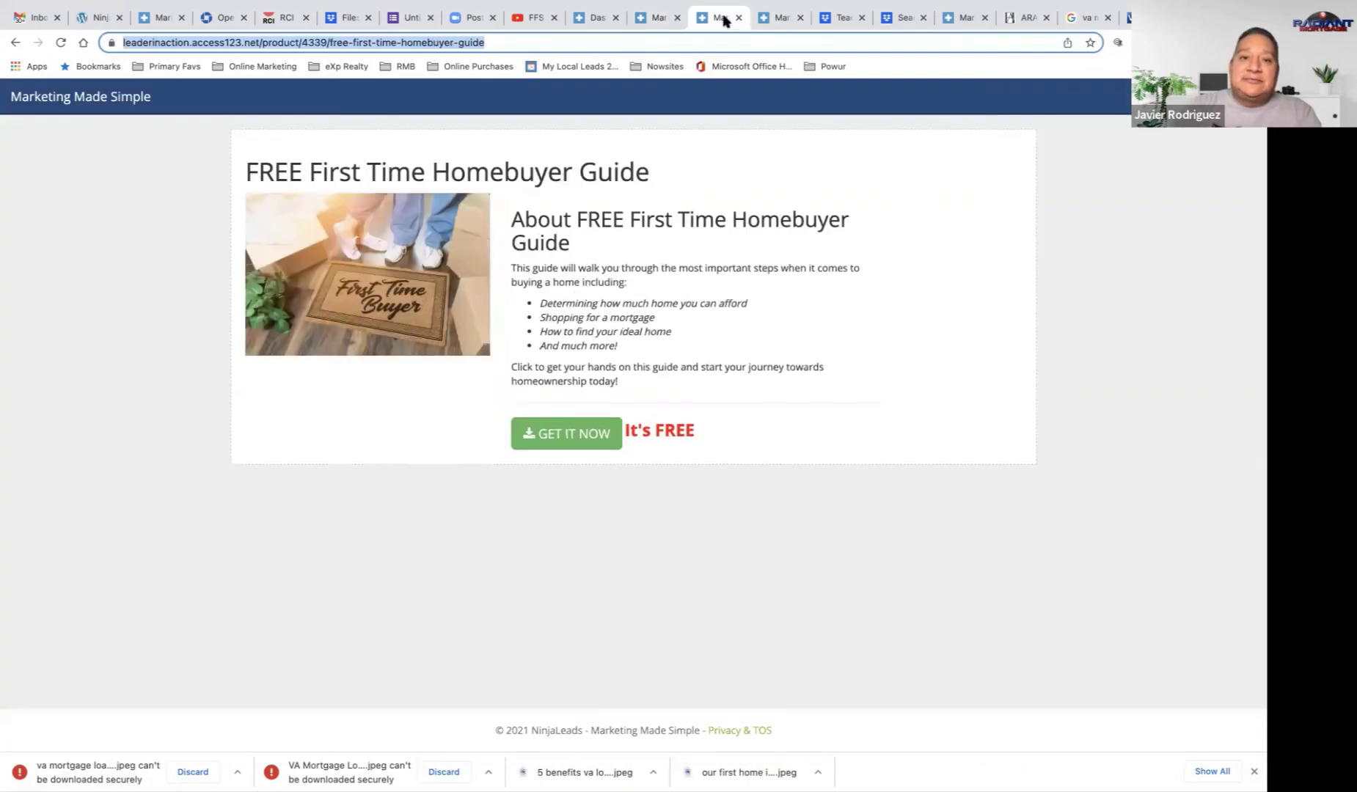
left_click(945, 17)
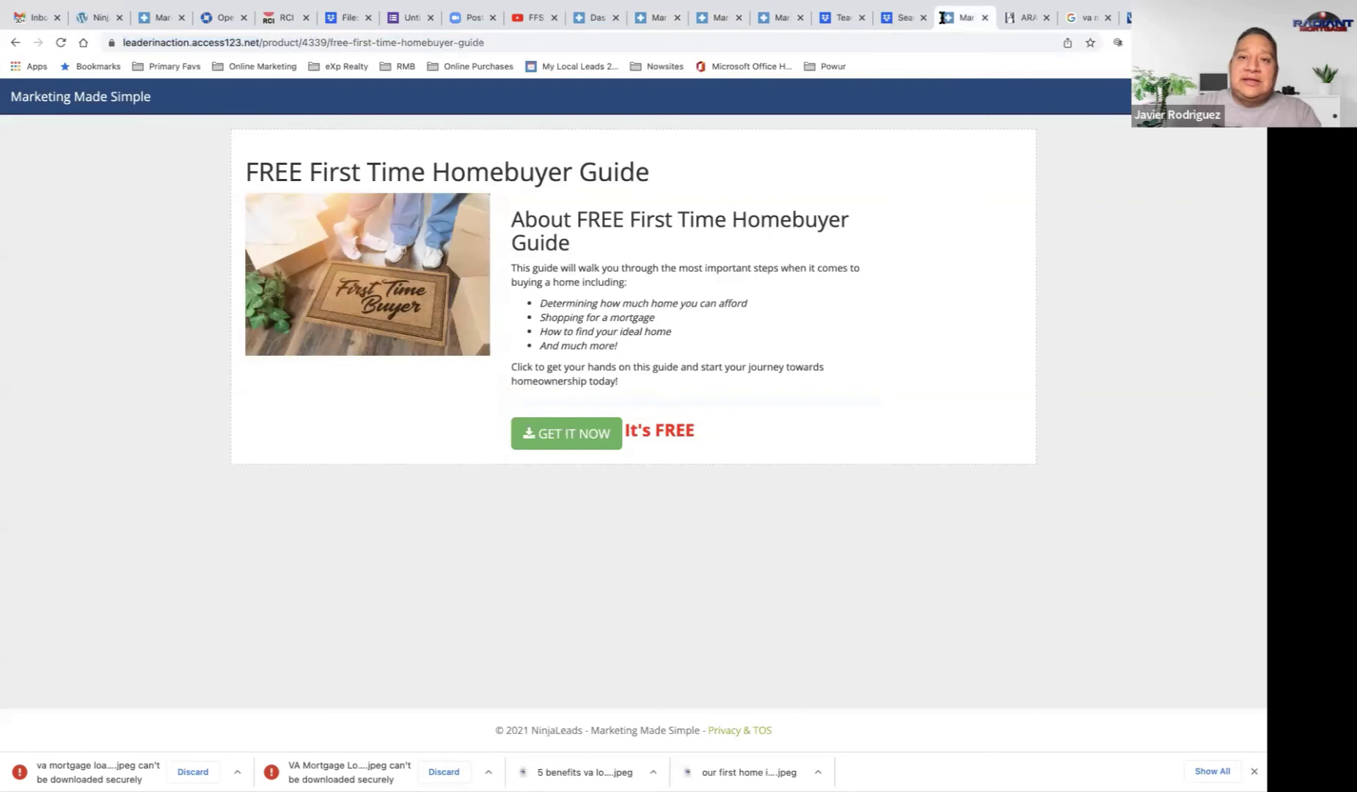
left_click(579, 18)
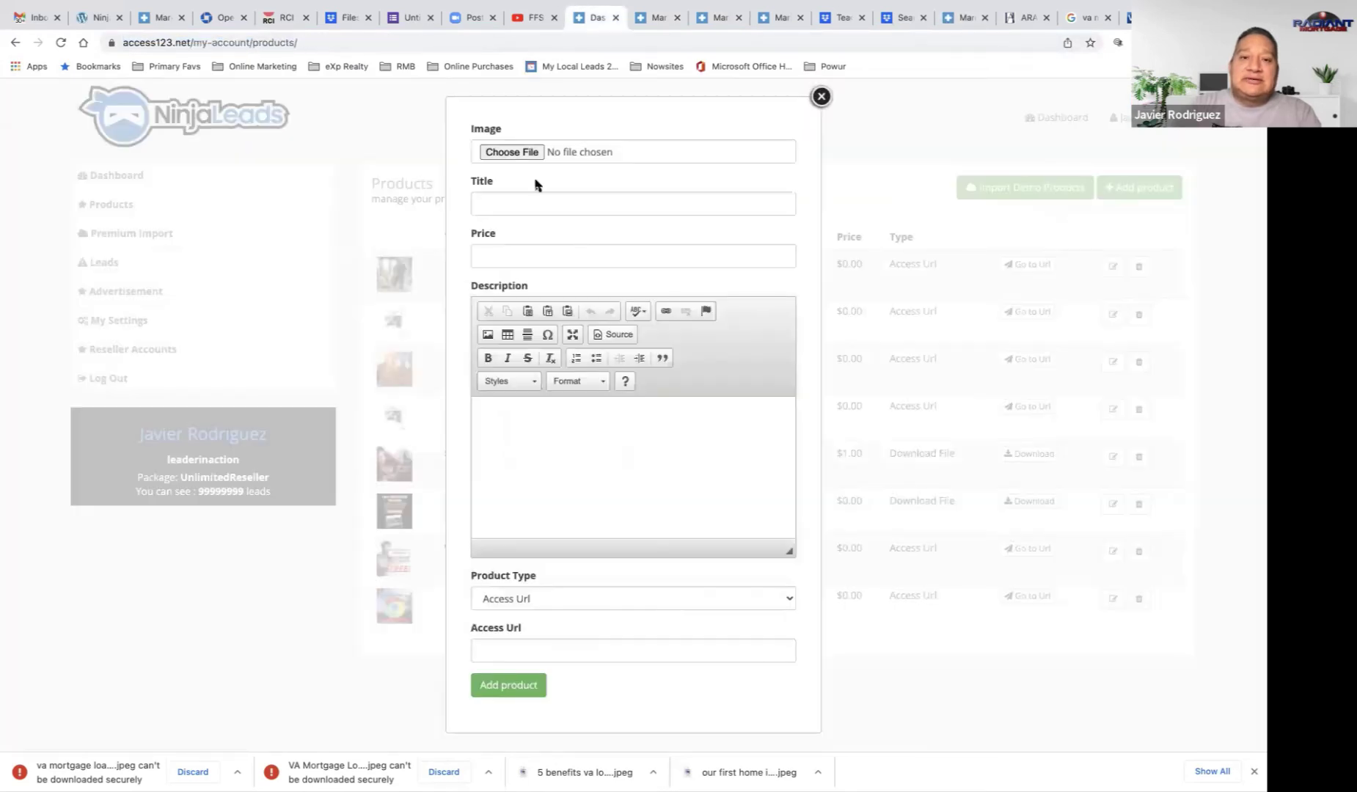
left_click(513, 152)
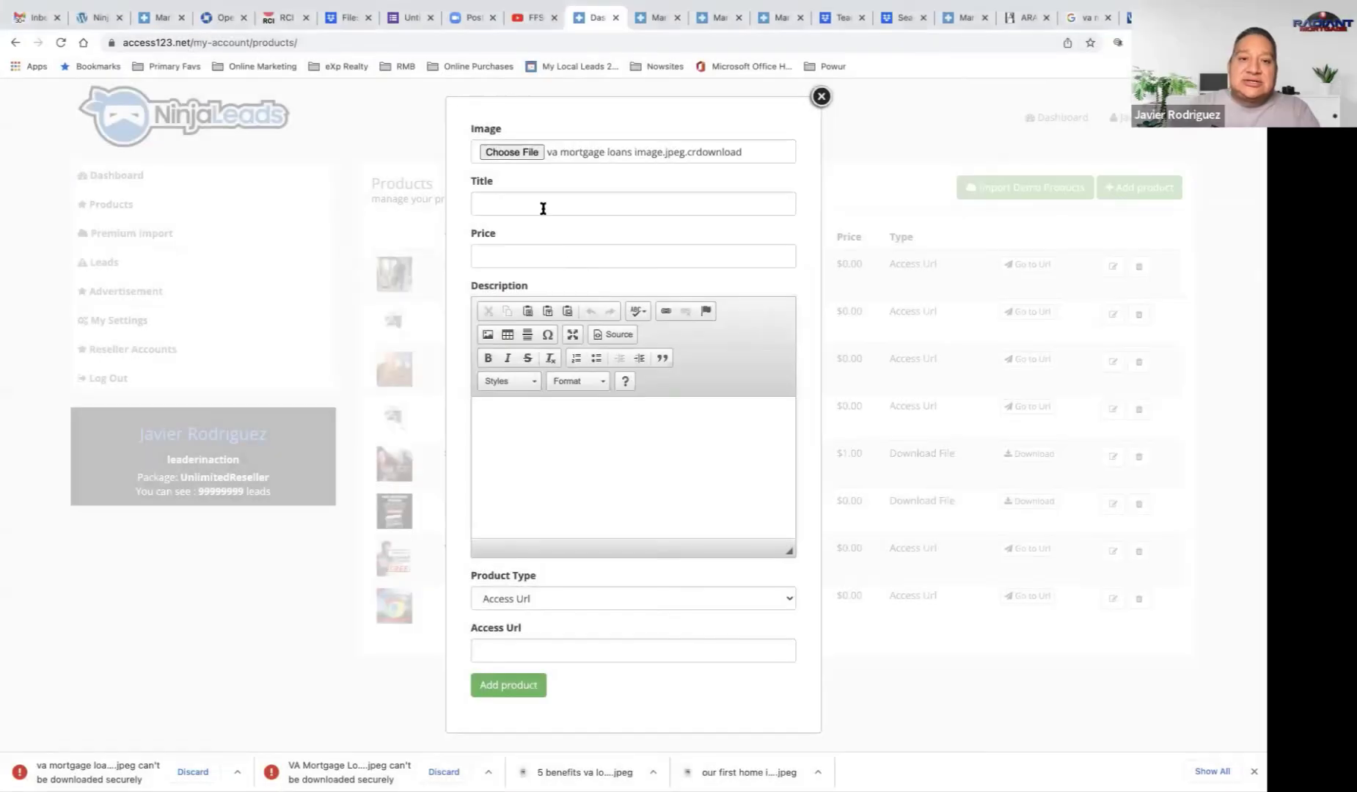
Step: Title the product 'Veterans: Leverage the power of a VA mortgage!' and set its price to 0.0
left_click(543, 206)
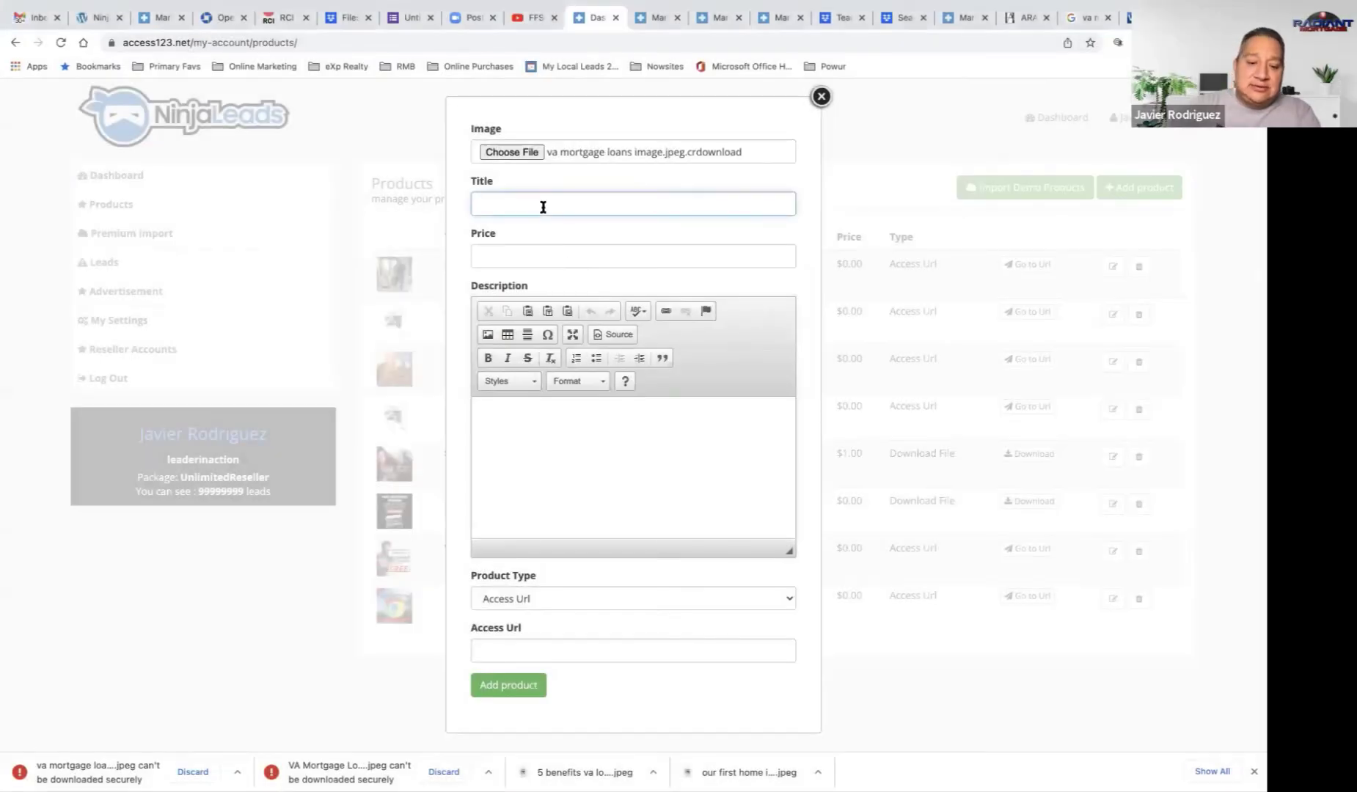
type("Veterans")
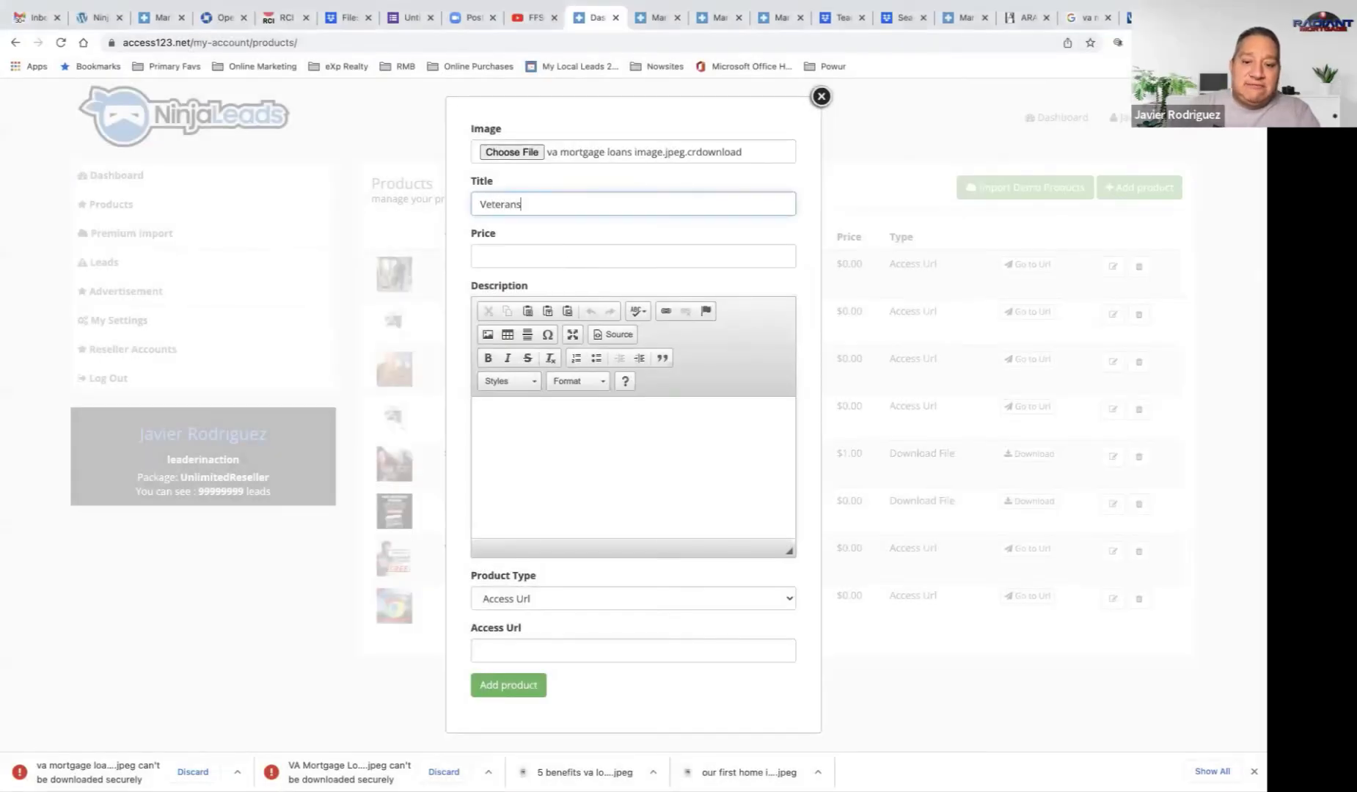
type(": Leve")
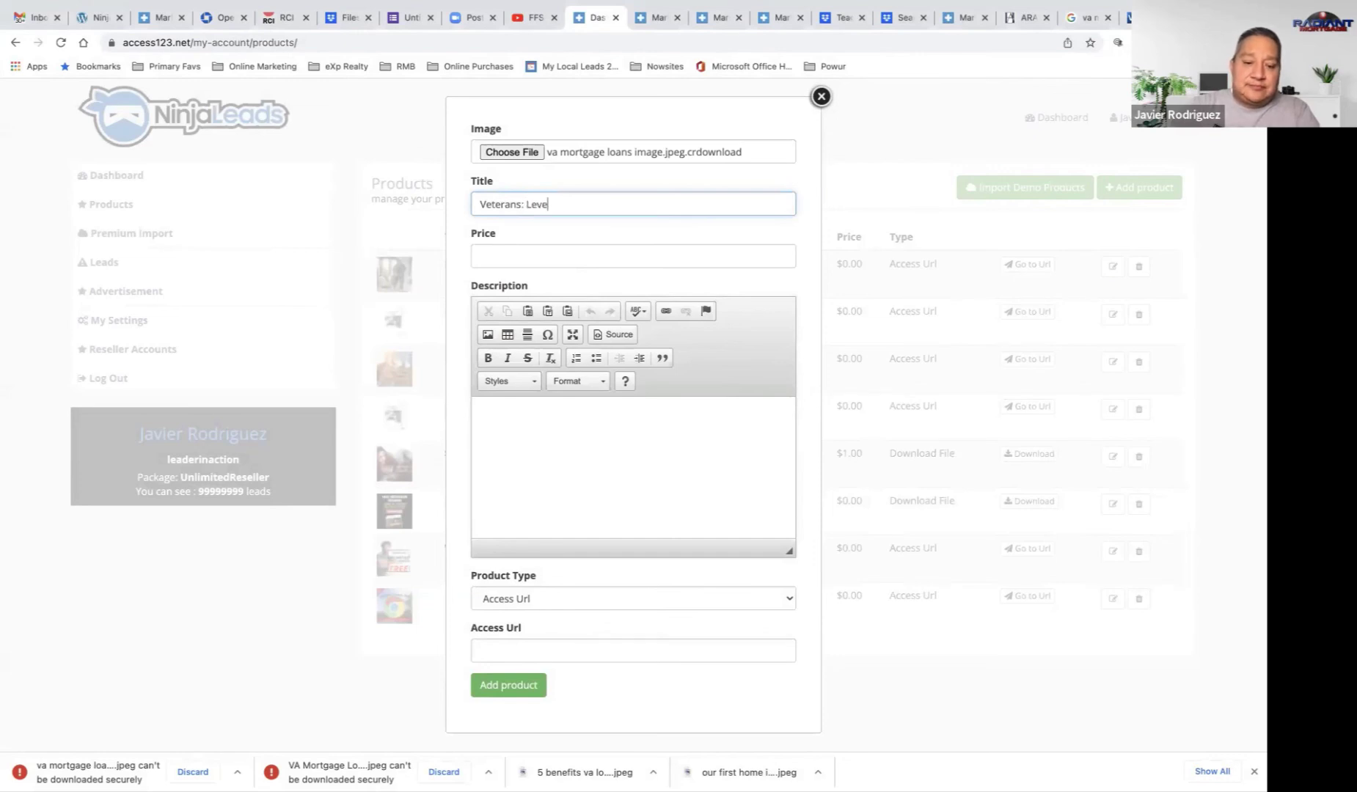
type("rage the pow")
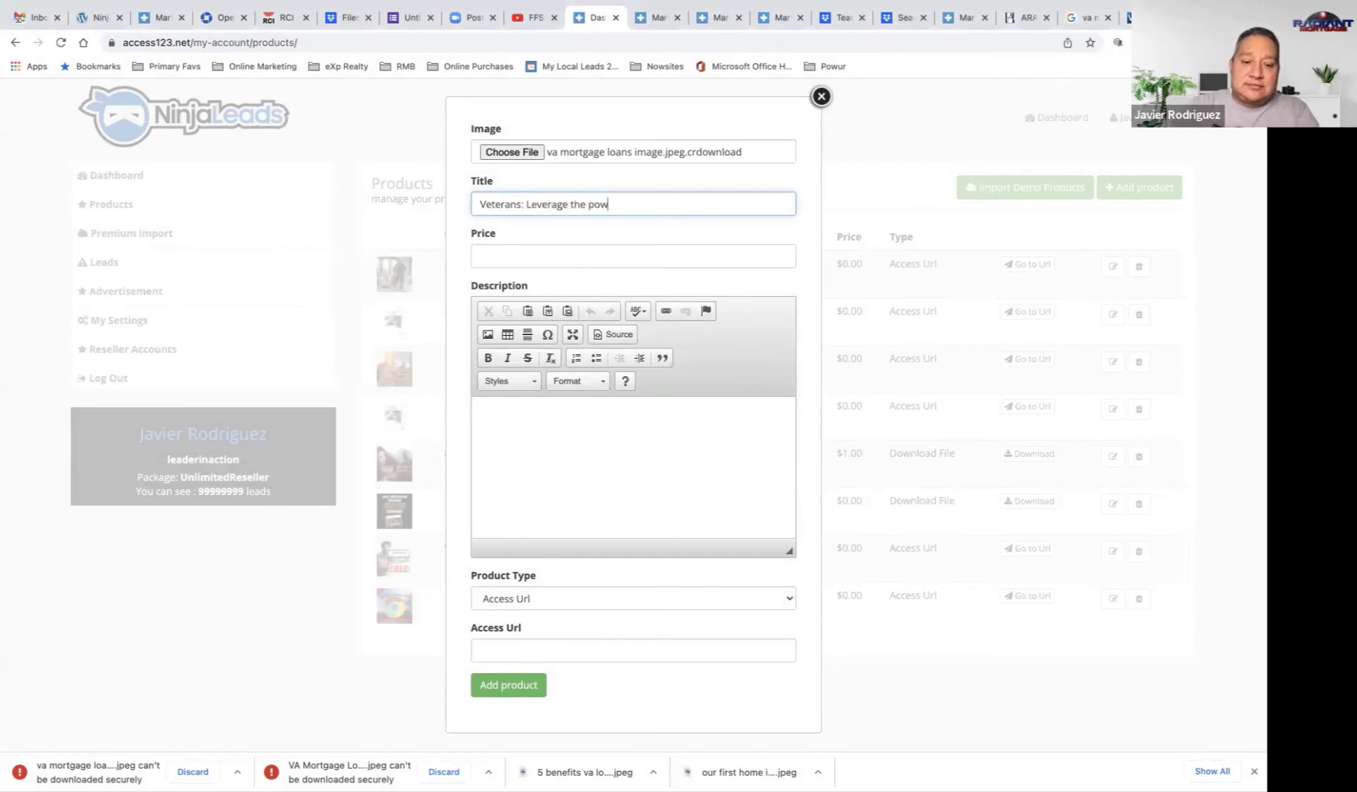
type("er of V")
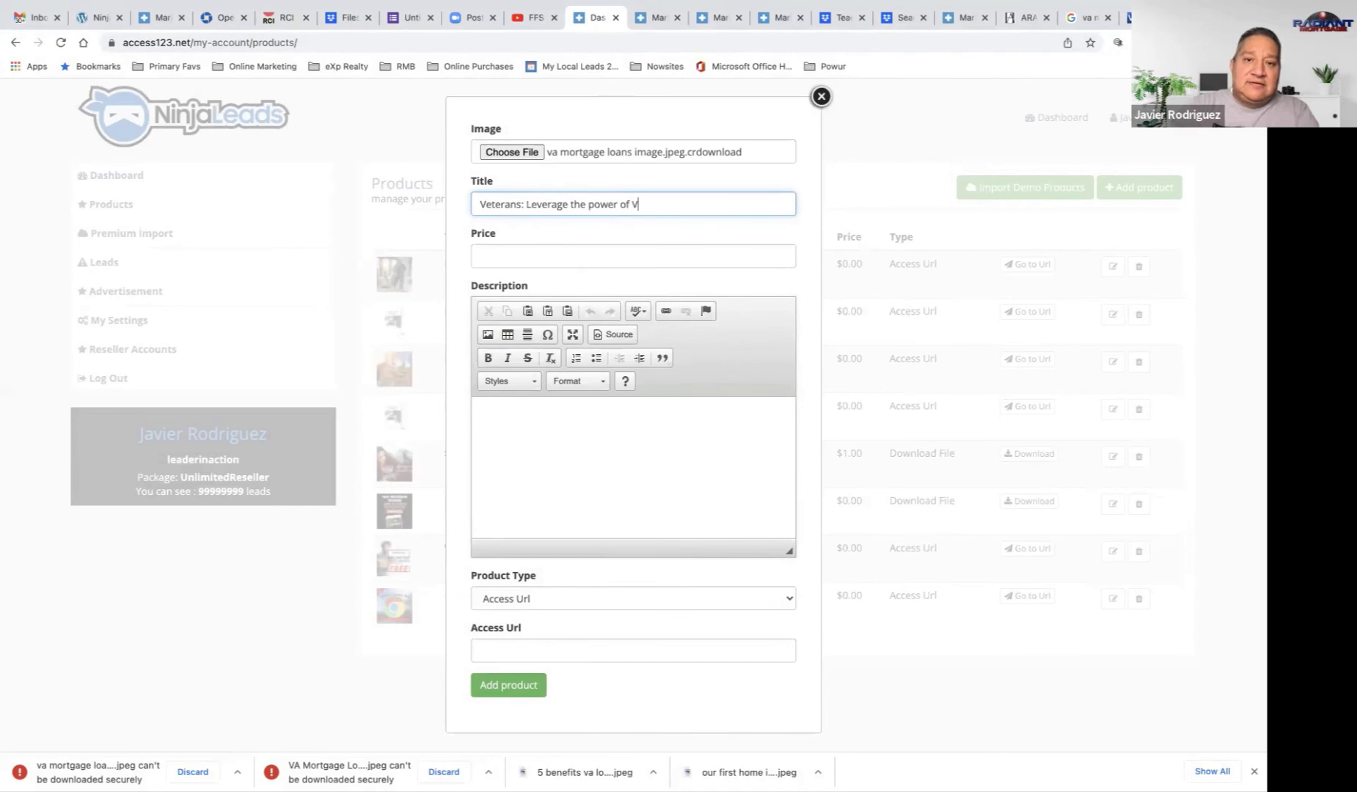
key("BackSpace")
type("a VA")
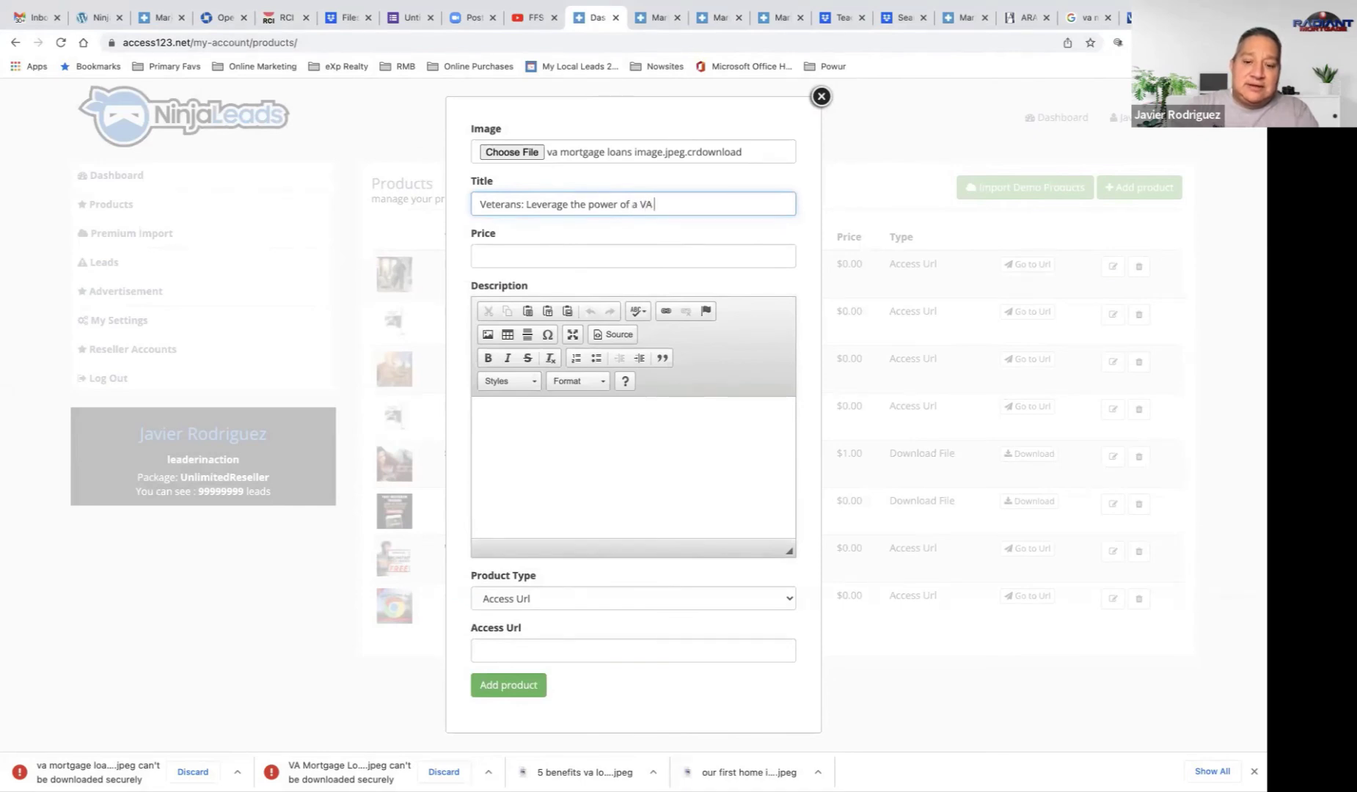
type(" mortgage!")
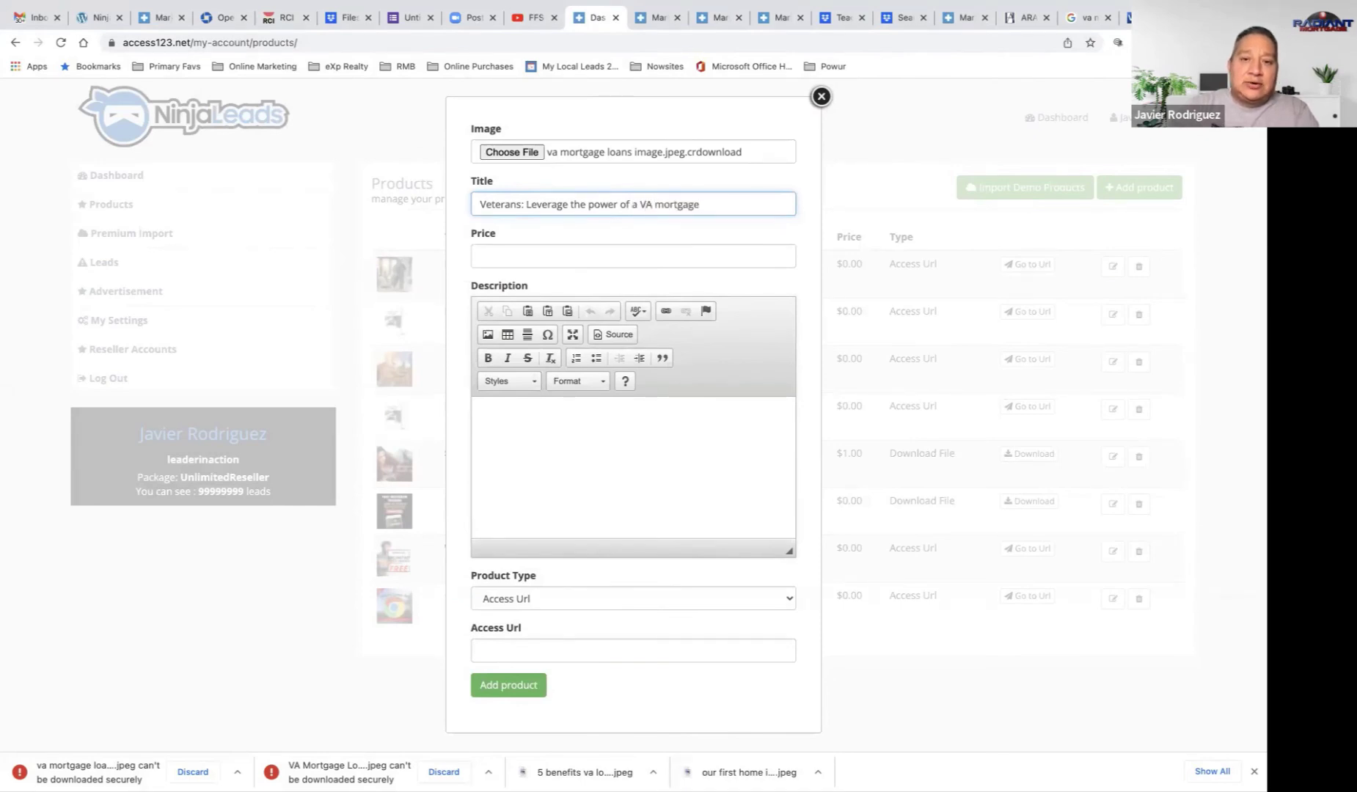
left_click(521, 254)
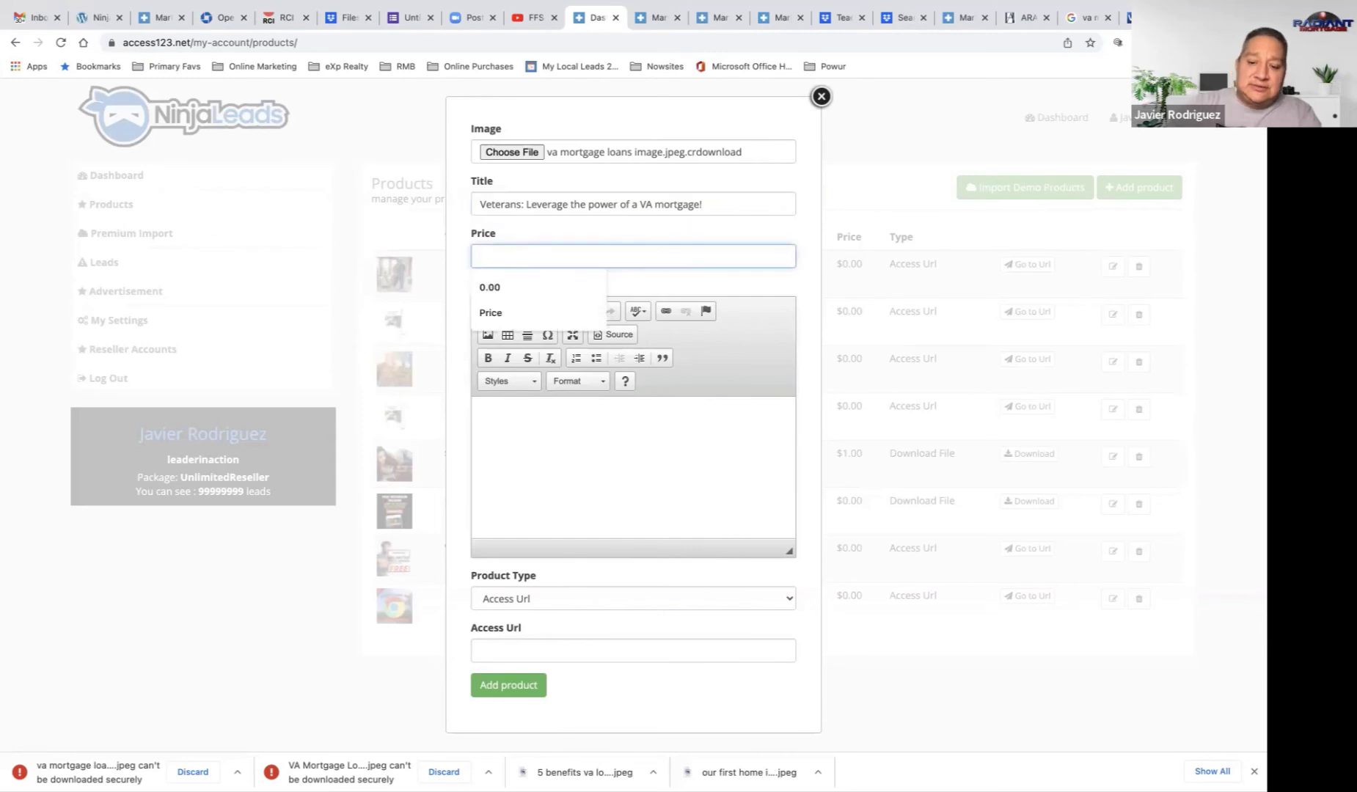
type("0.0")
left_click(555, 473)
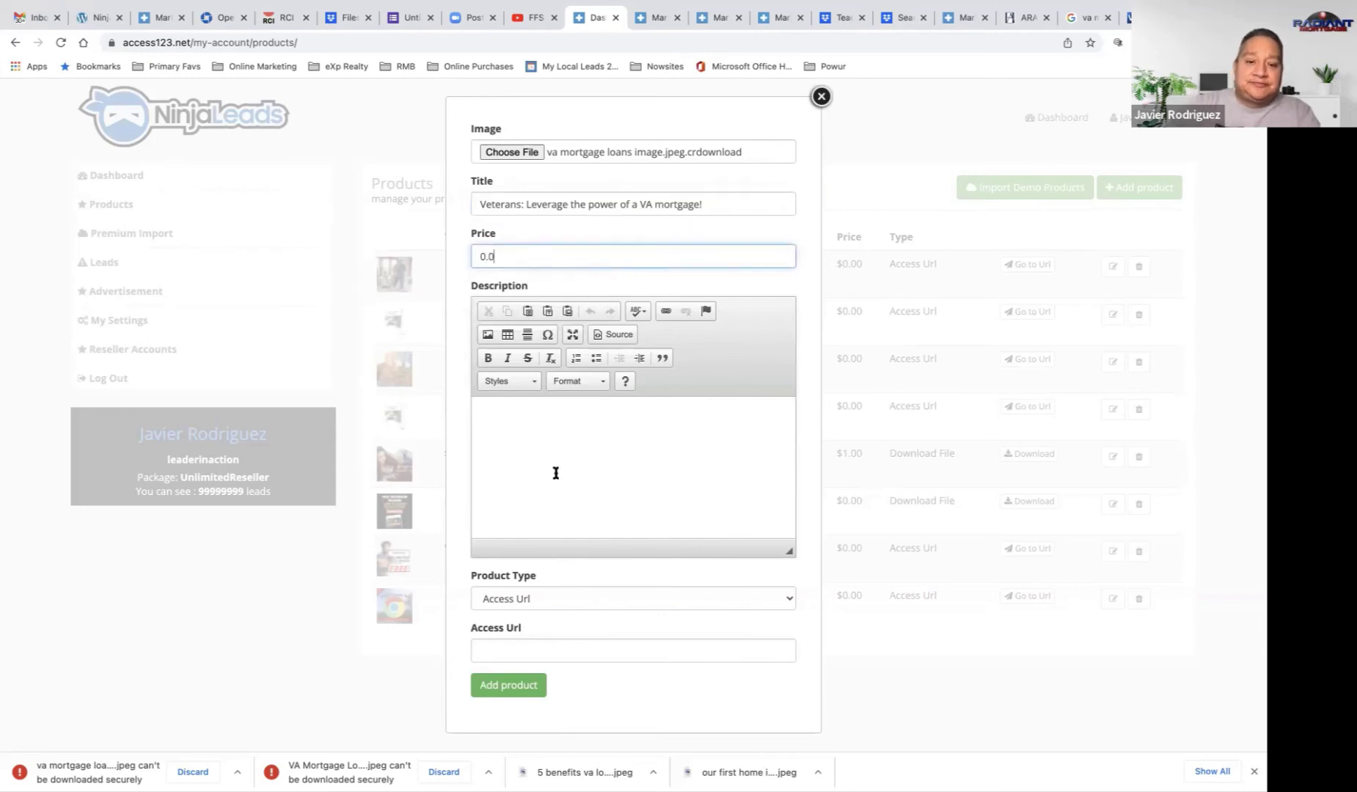
Step: Write the VA-loan intro, bullets 'Buy a home with ZERO down!', 'Refinance your existing home!', 'And much more!', and 'Click to get your free guide!'
type("Veterans")
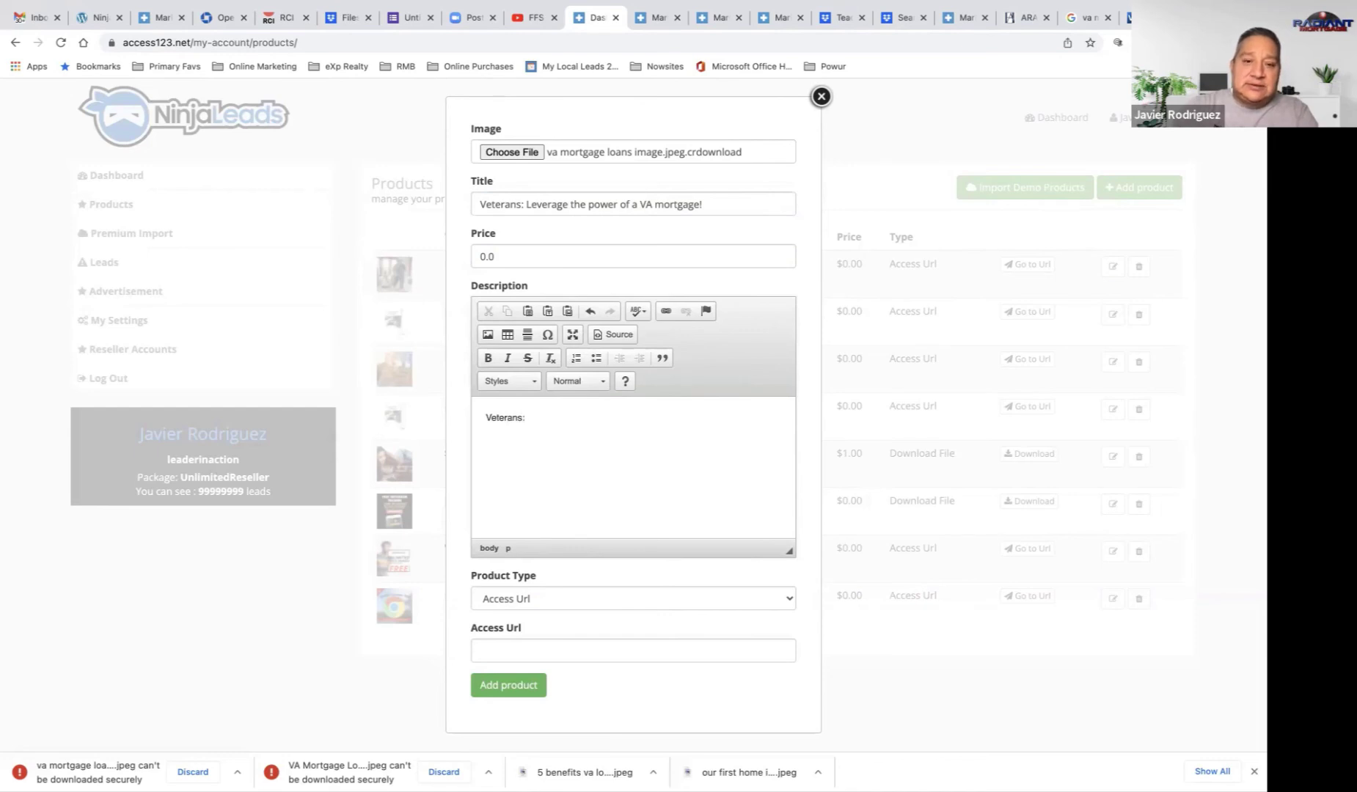
type(": Learn")
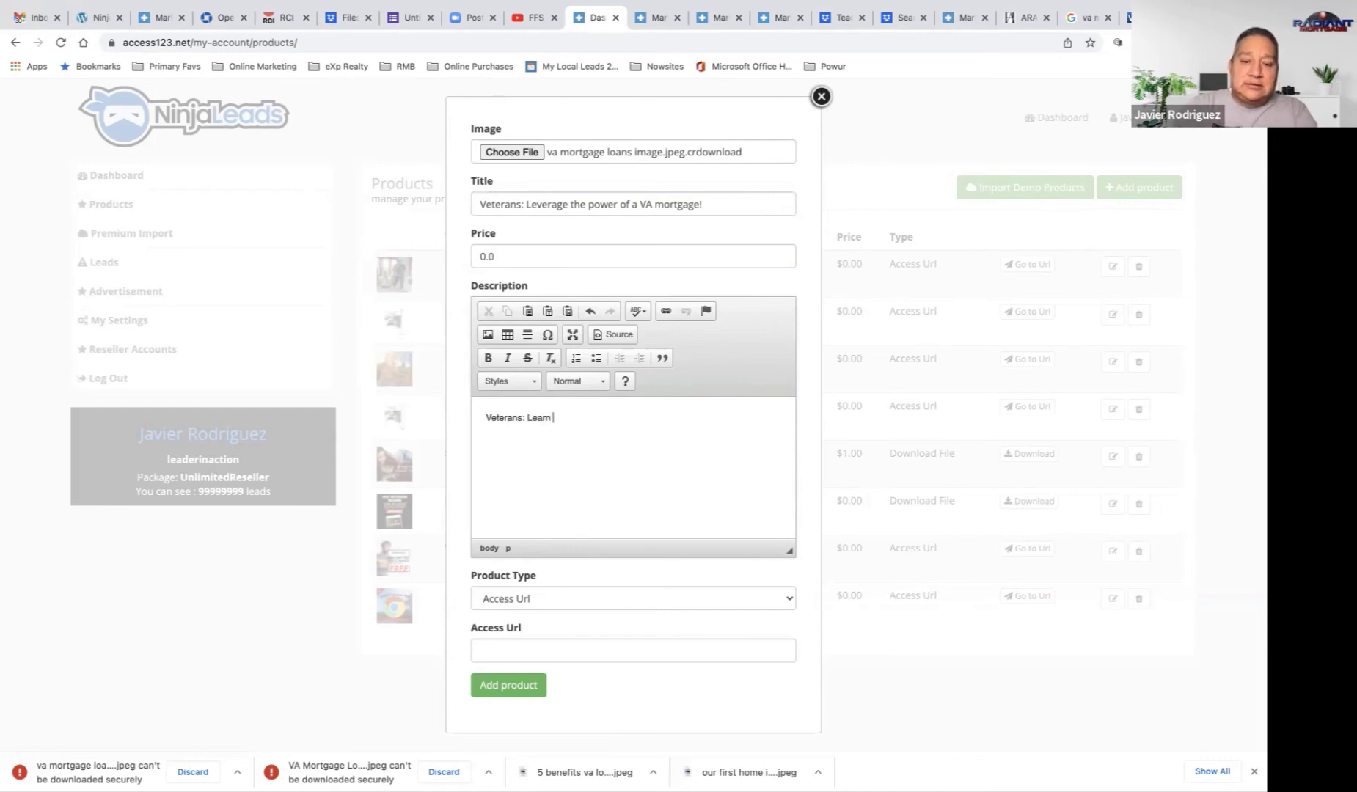
type(" how a V")
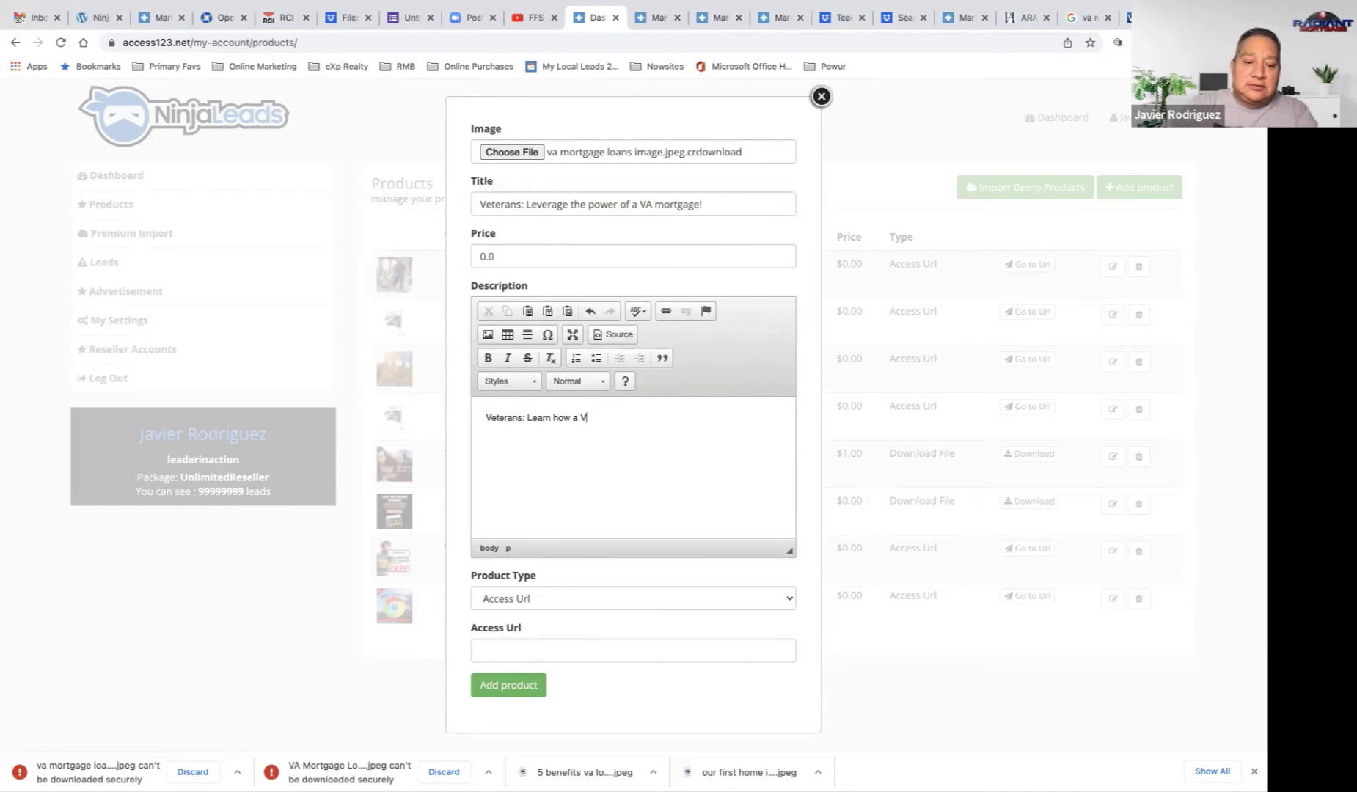
type("A loan can ")
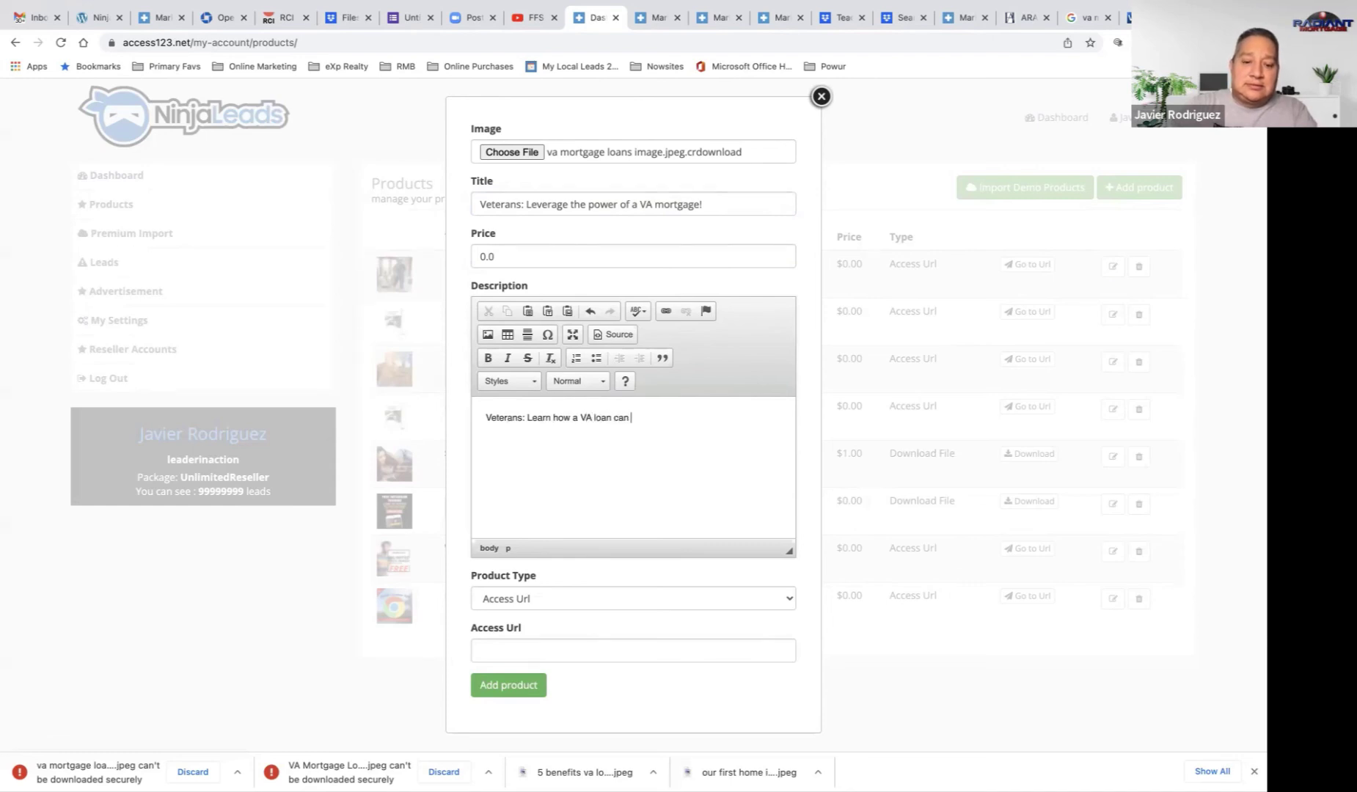
type("help you:")
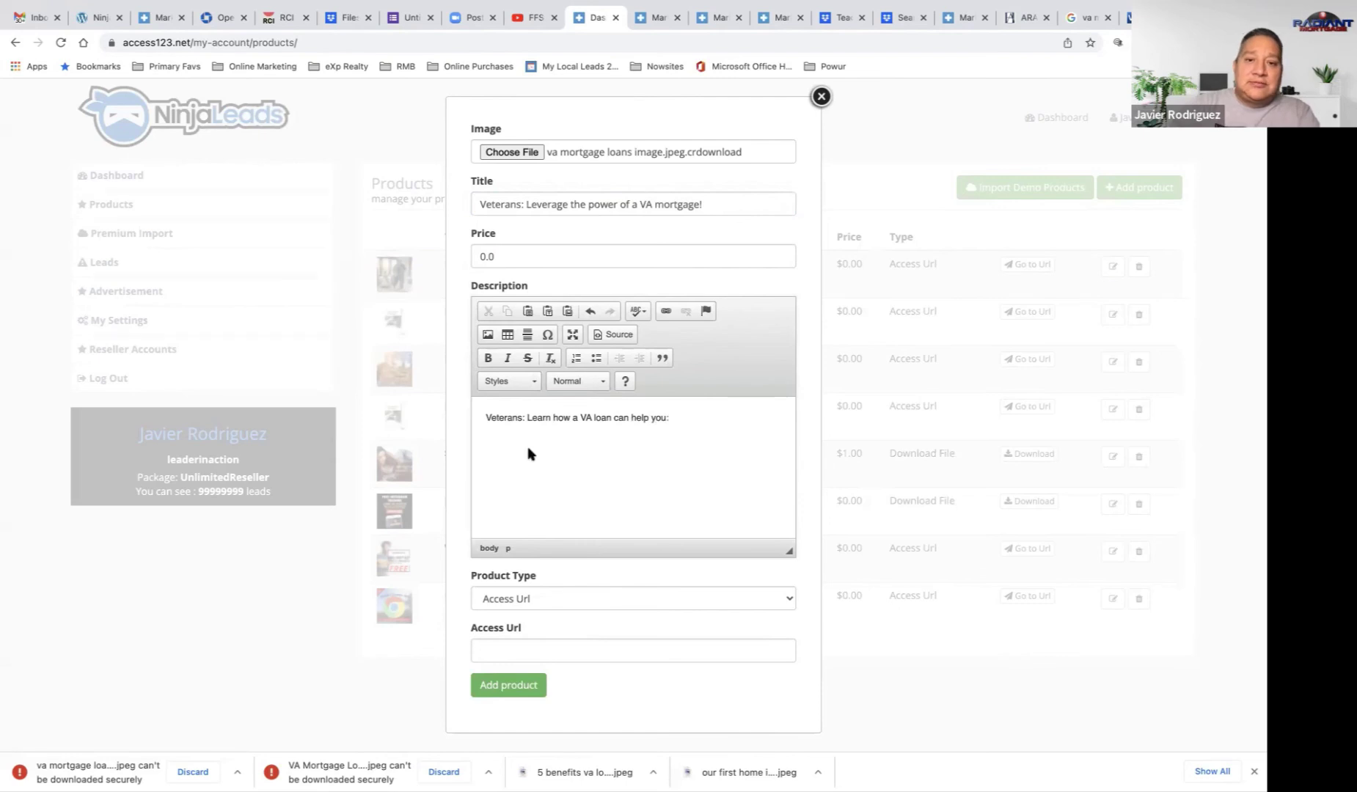
left_click(597, 358)
type("Buy")
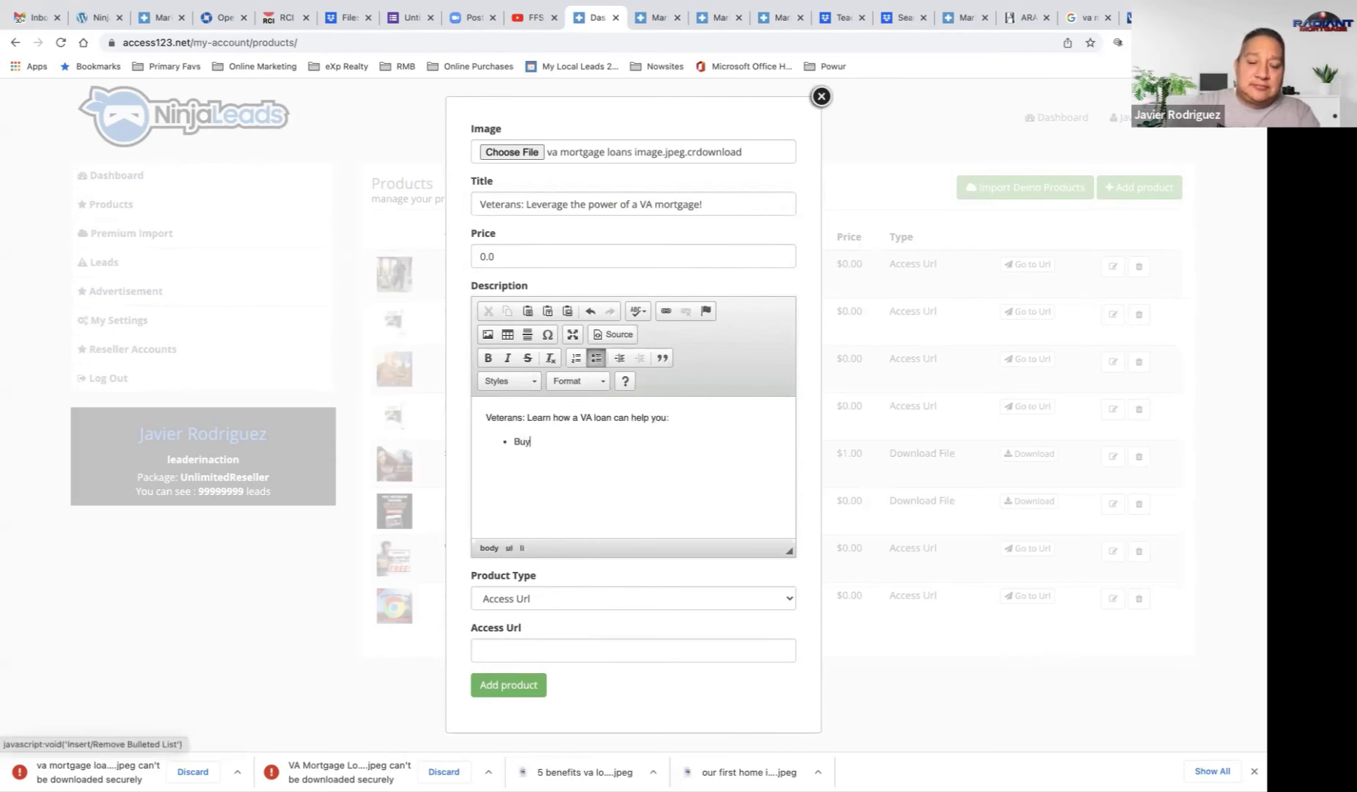
type(" a home with")
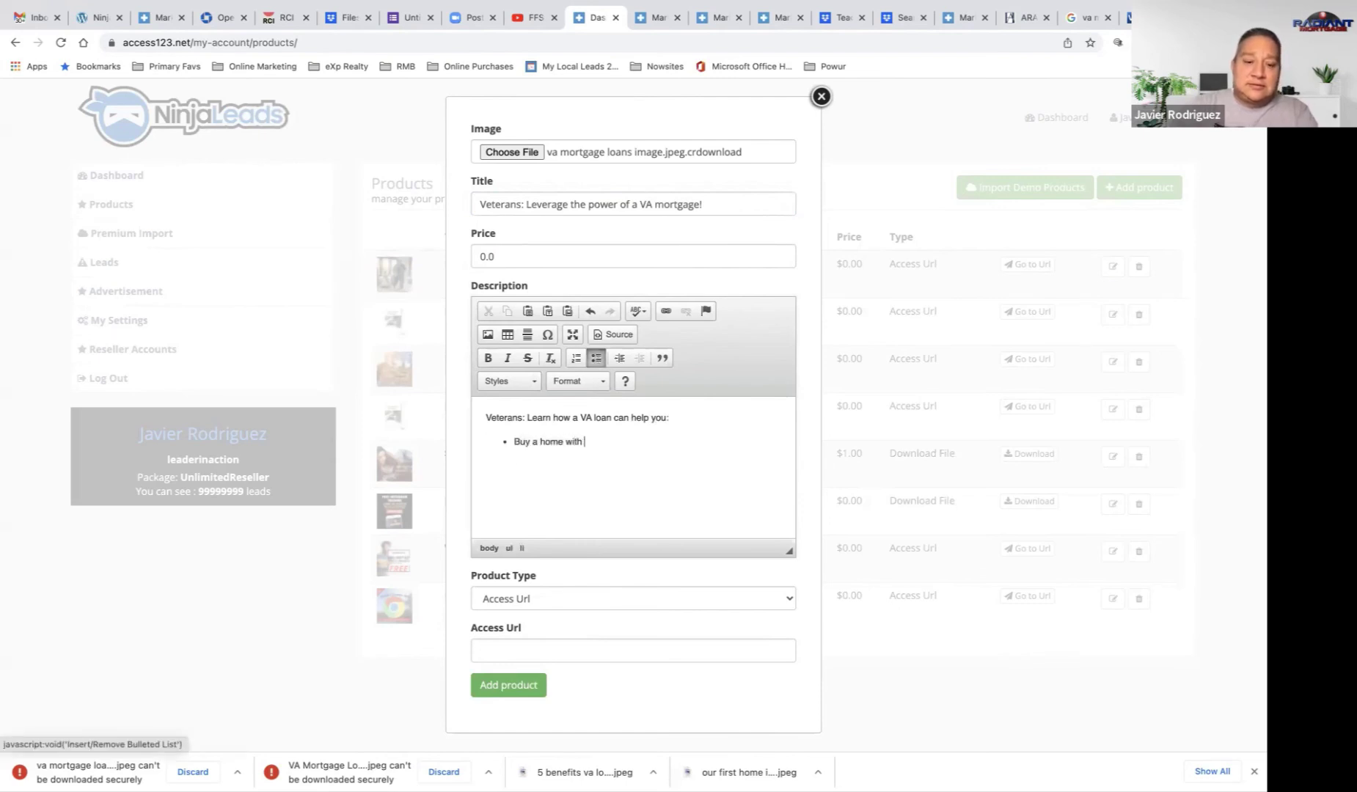
type(" ZERO down! ")
type("Ref")
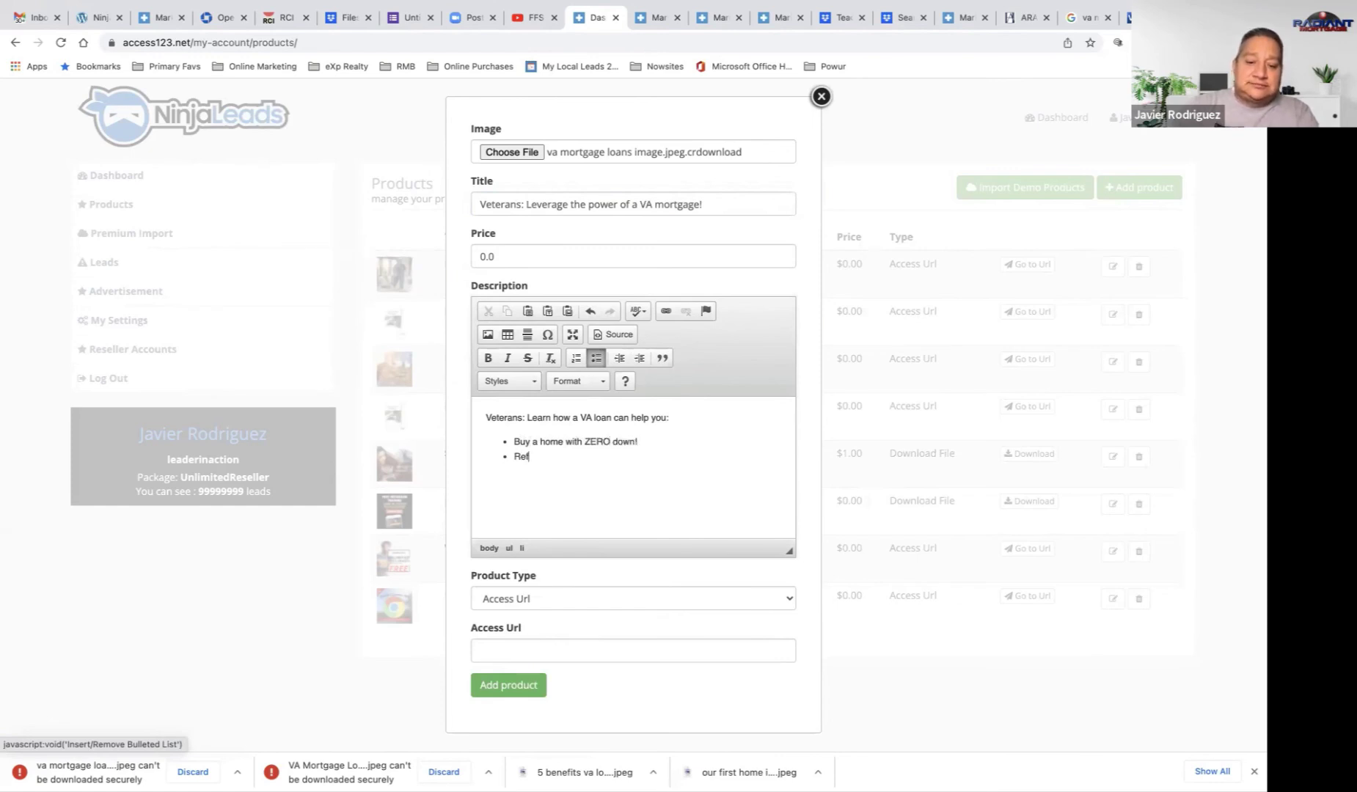
type("inanc")
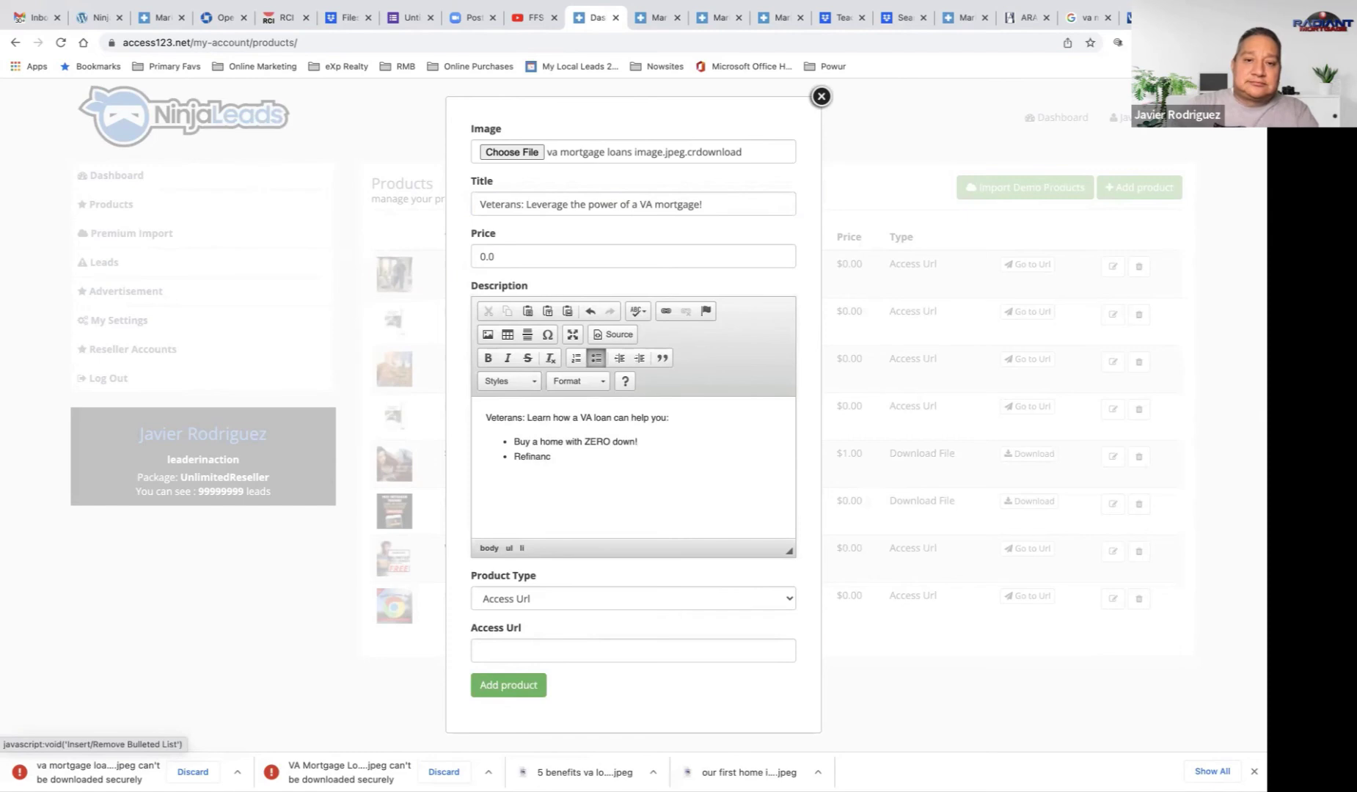
type("e ")
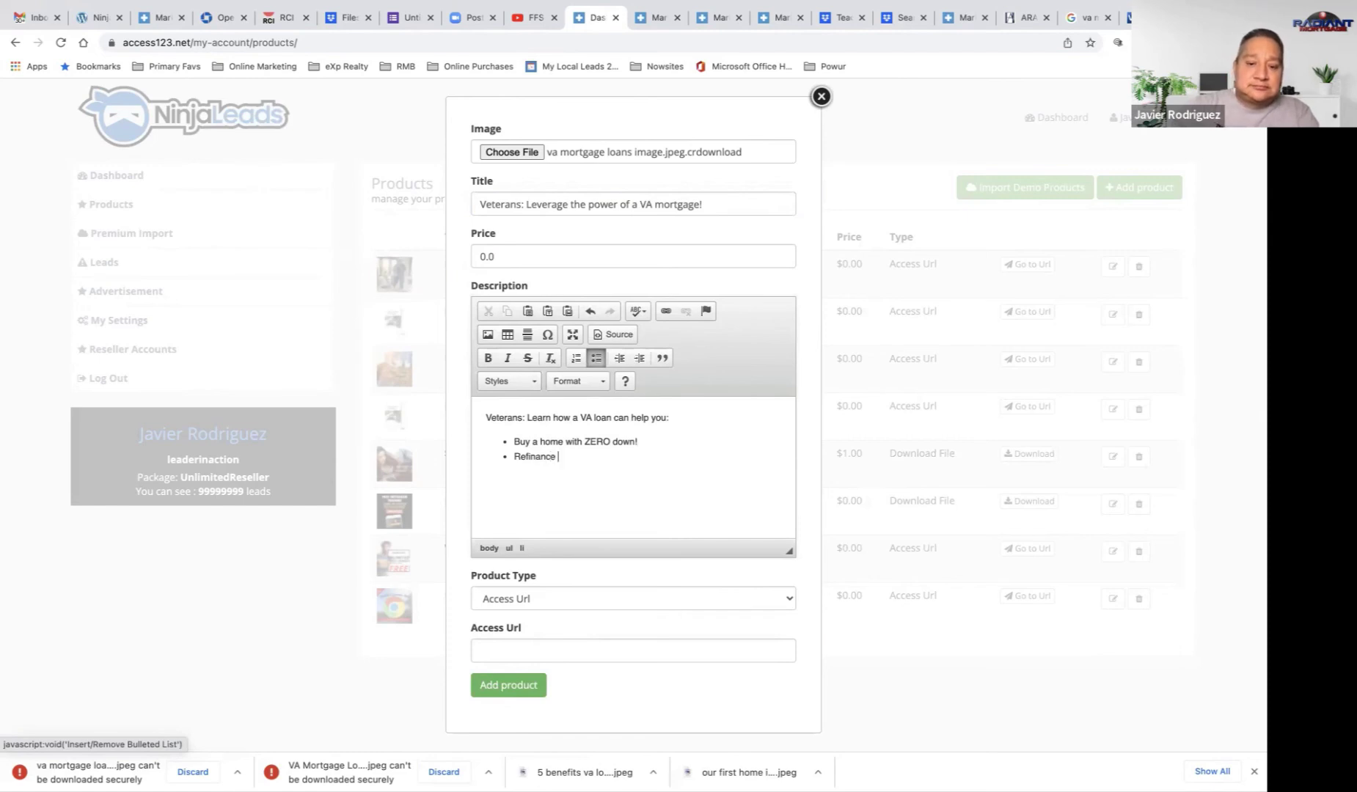
type("your exist")
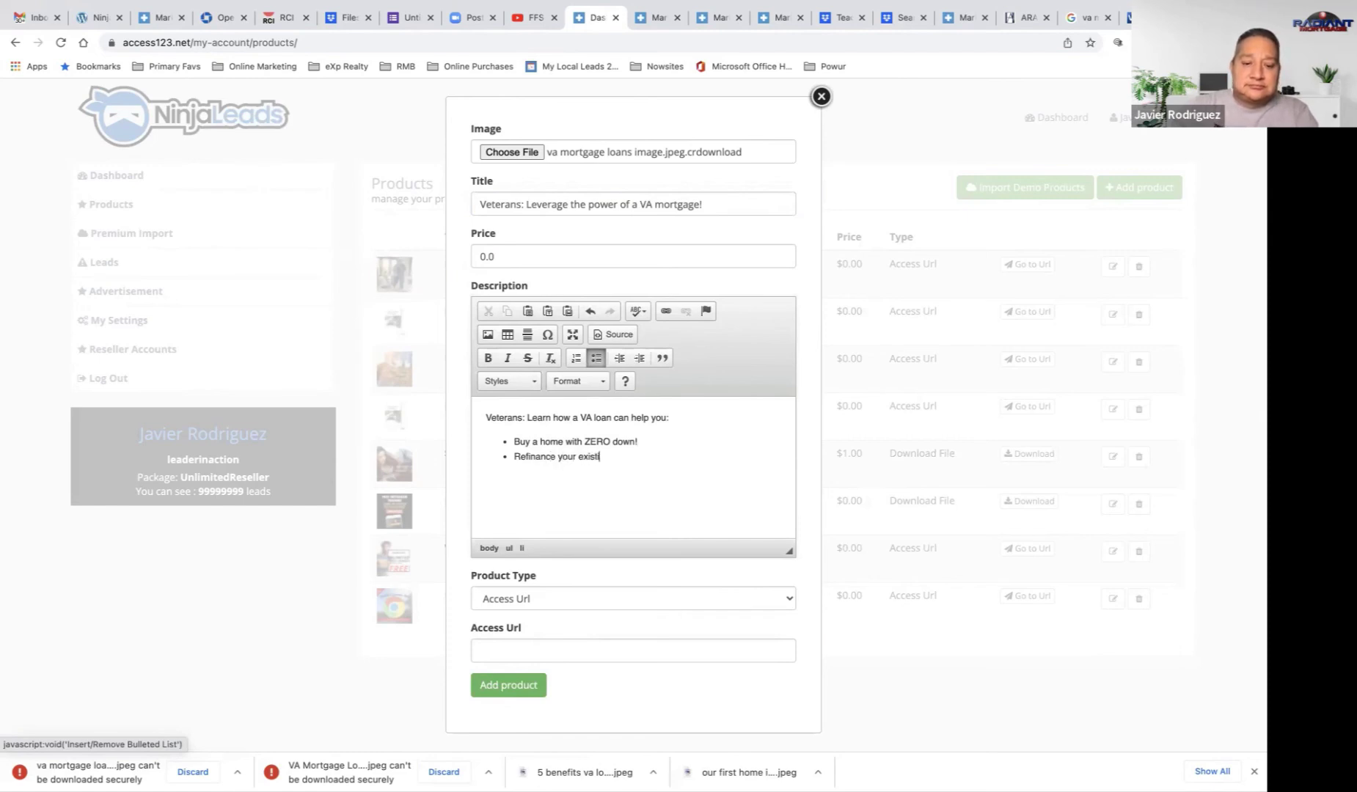
type("ing home")
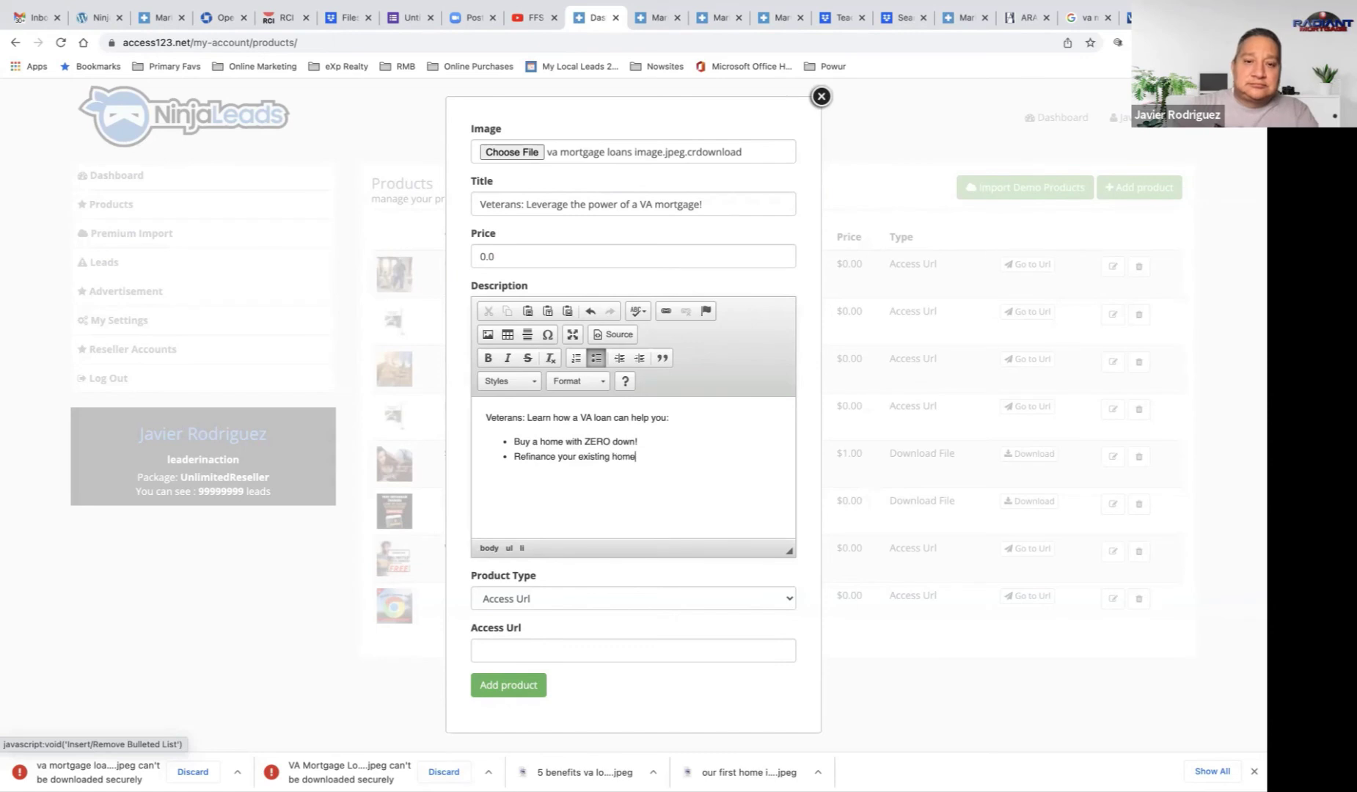
type("! And much more!")
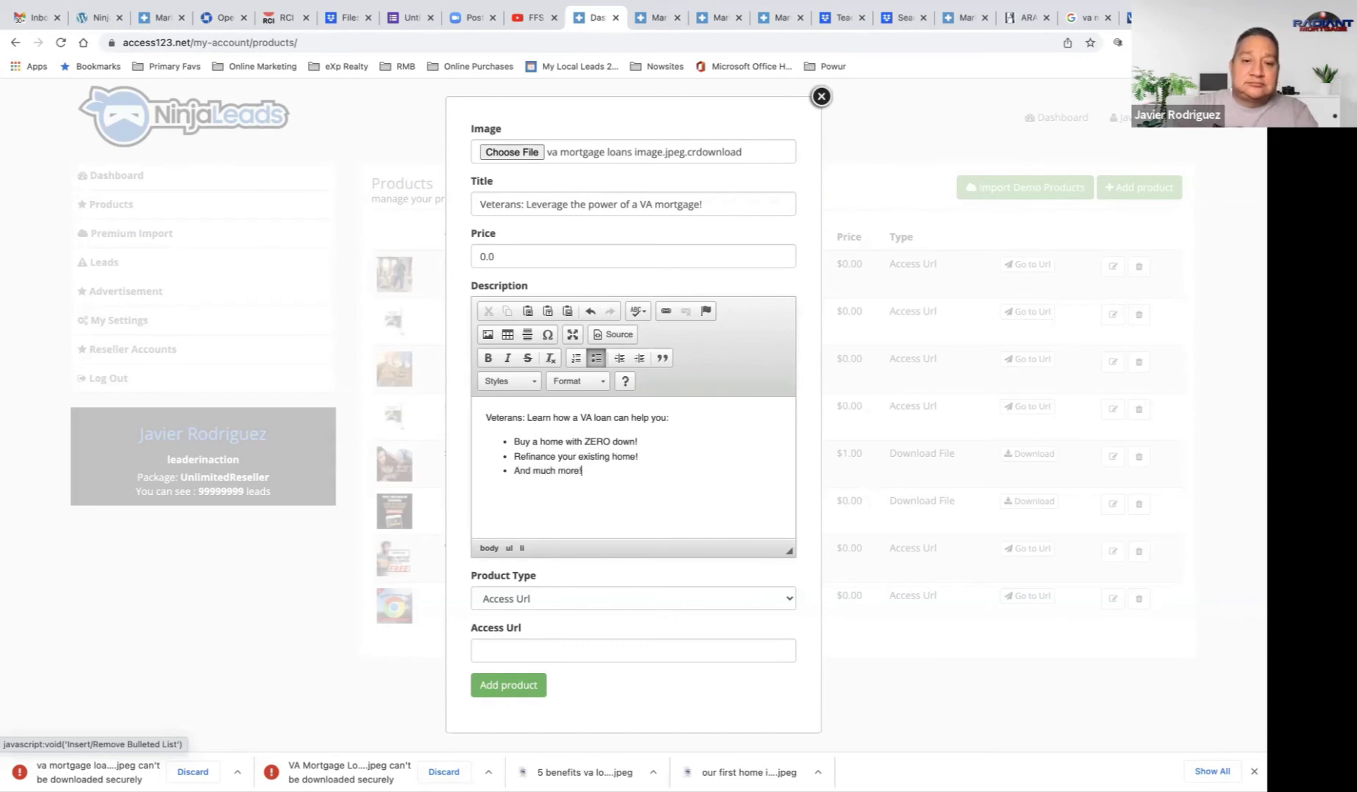
key("Return")
key("Return")
type("Cl")
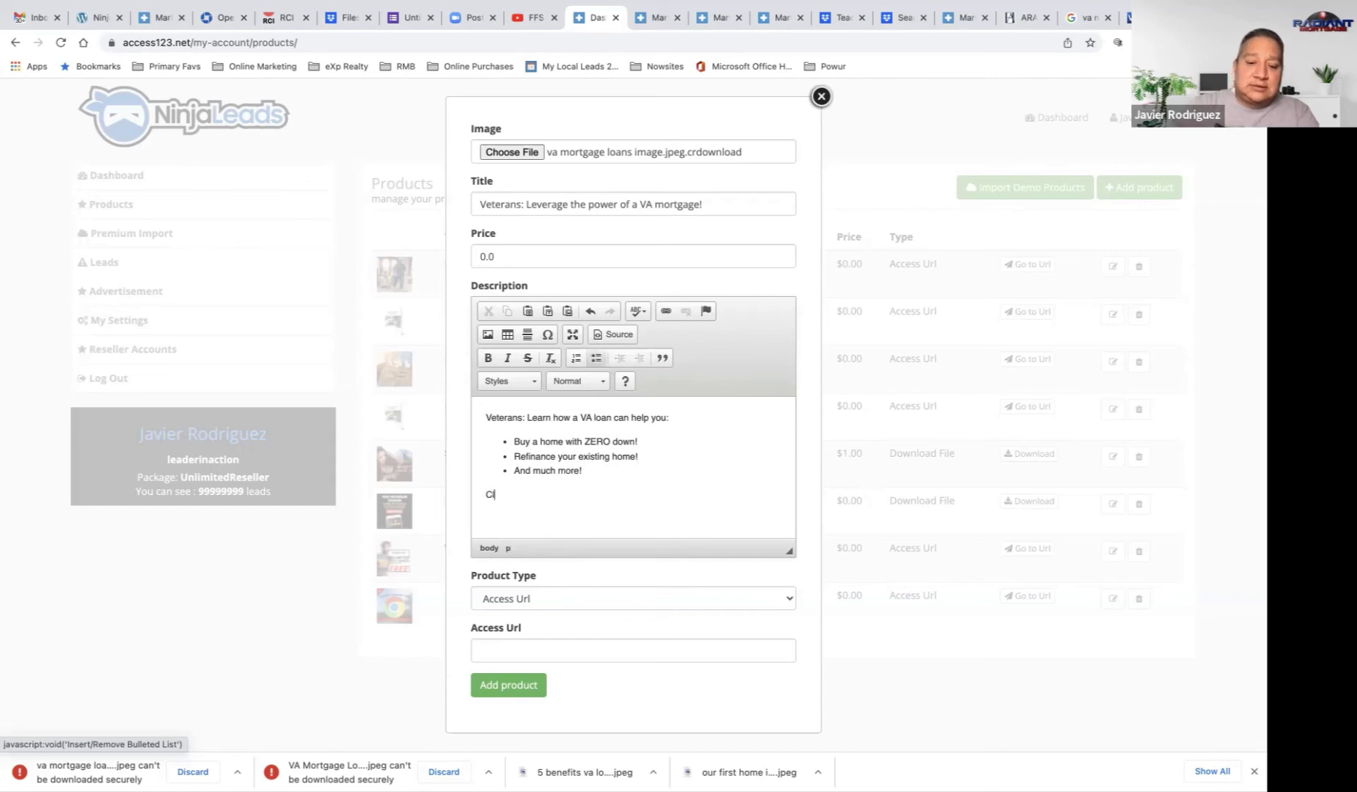
type("ick to get ")
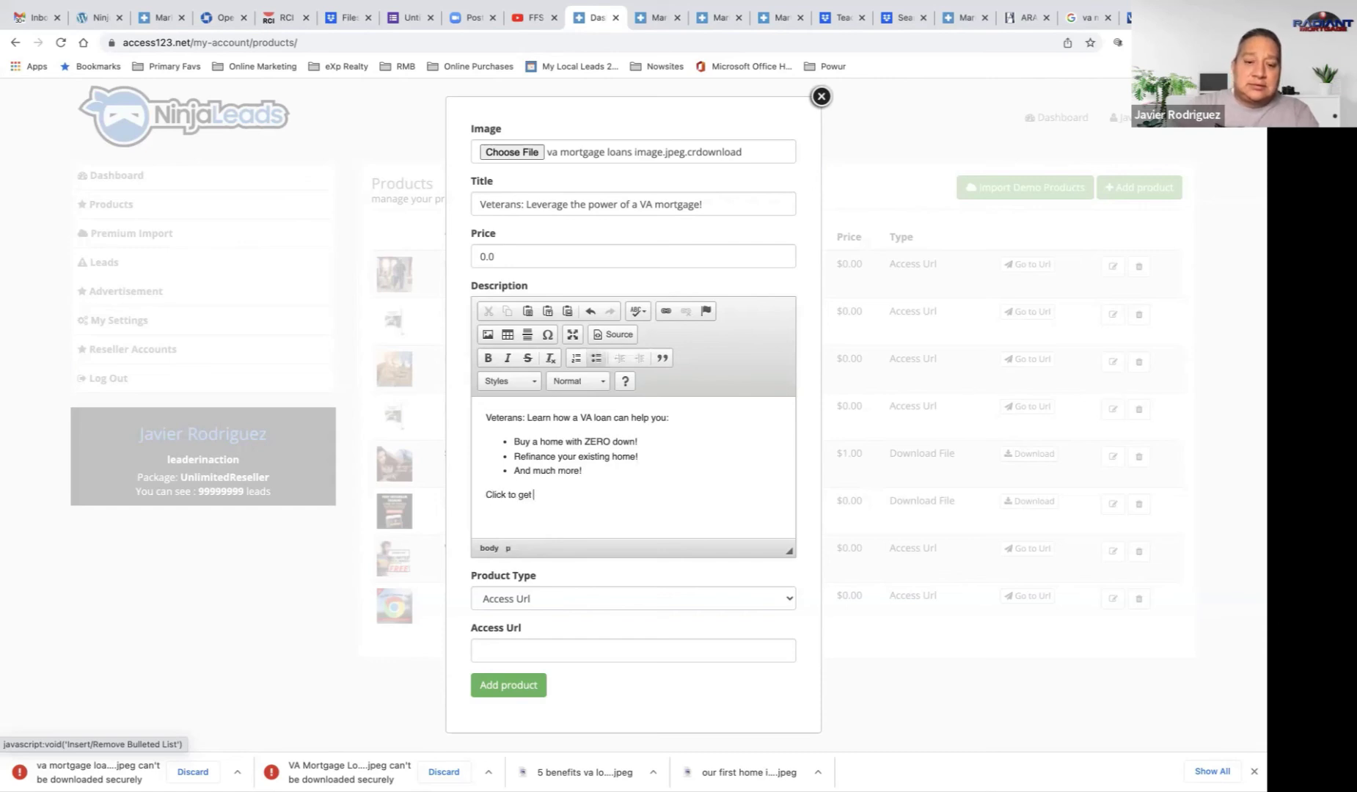
type("your free guide!")
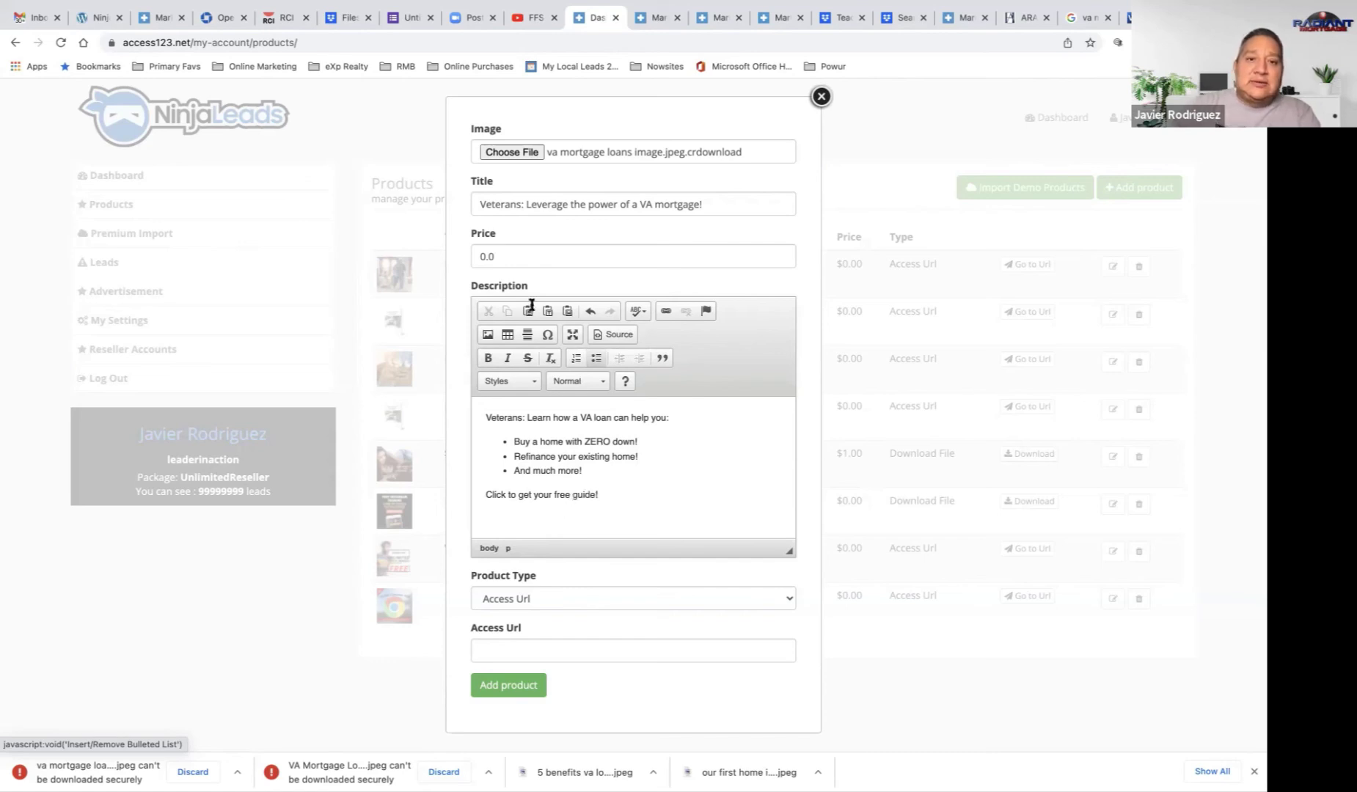
Step: Change the title to 'Veterans: Guide teaches you how to leverage the power of a VA mortgage!'
left_click(525, 206)
type("Guide tead")
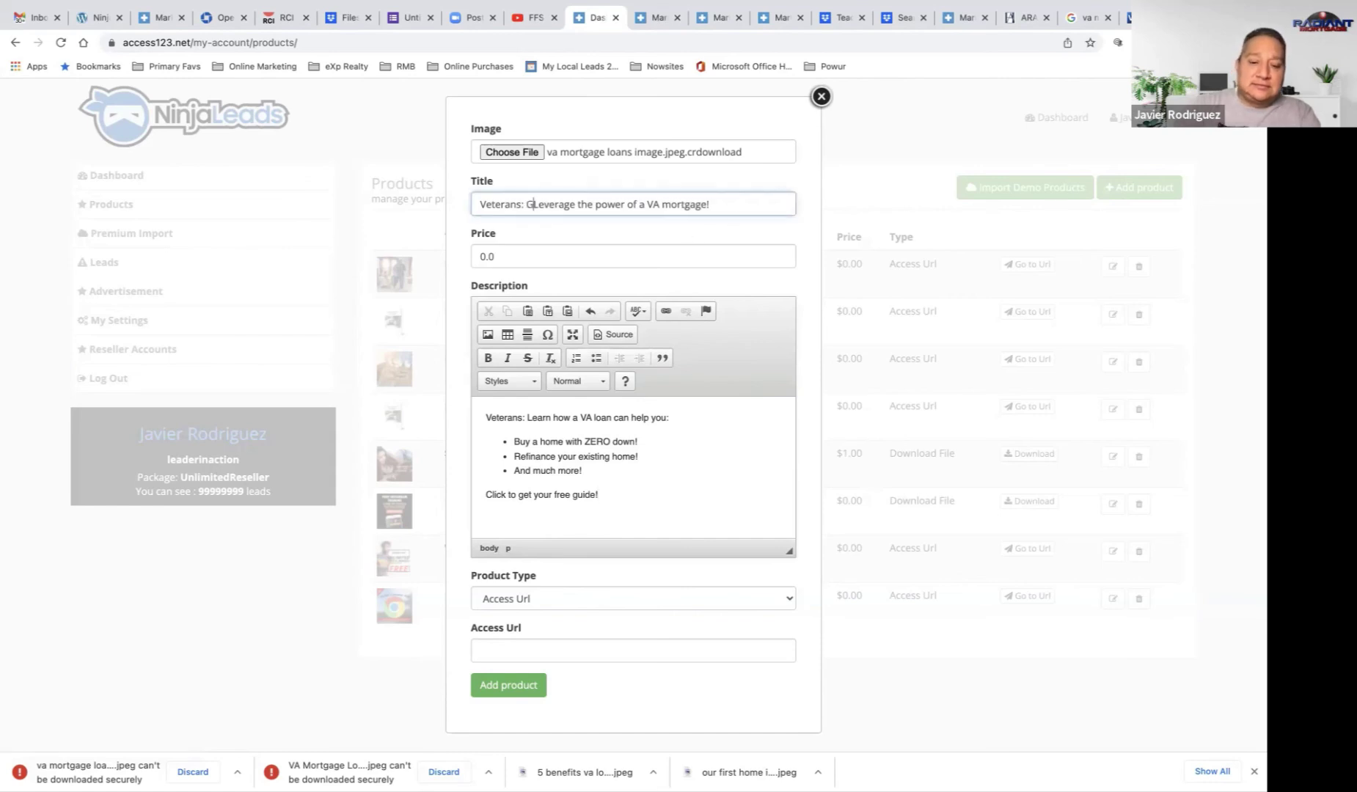
type("hes")
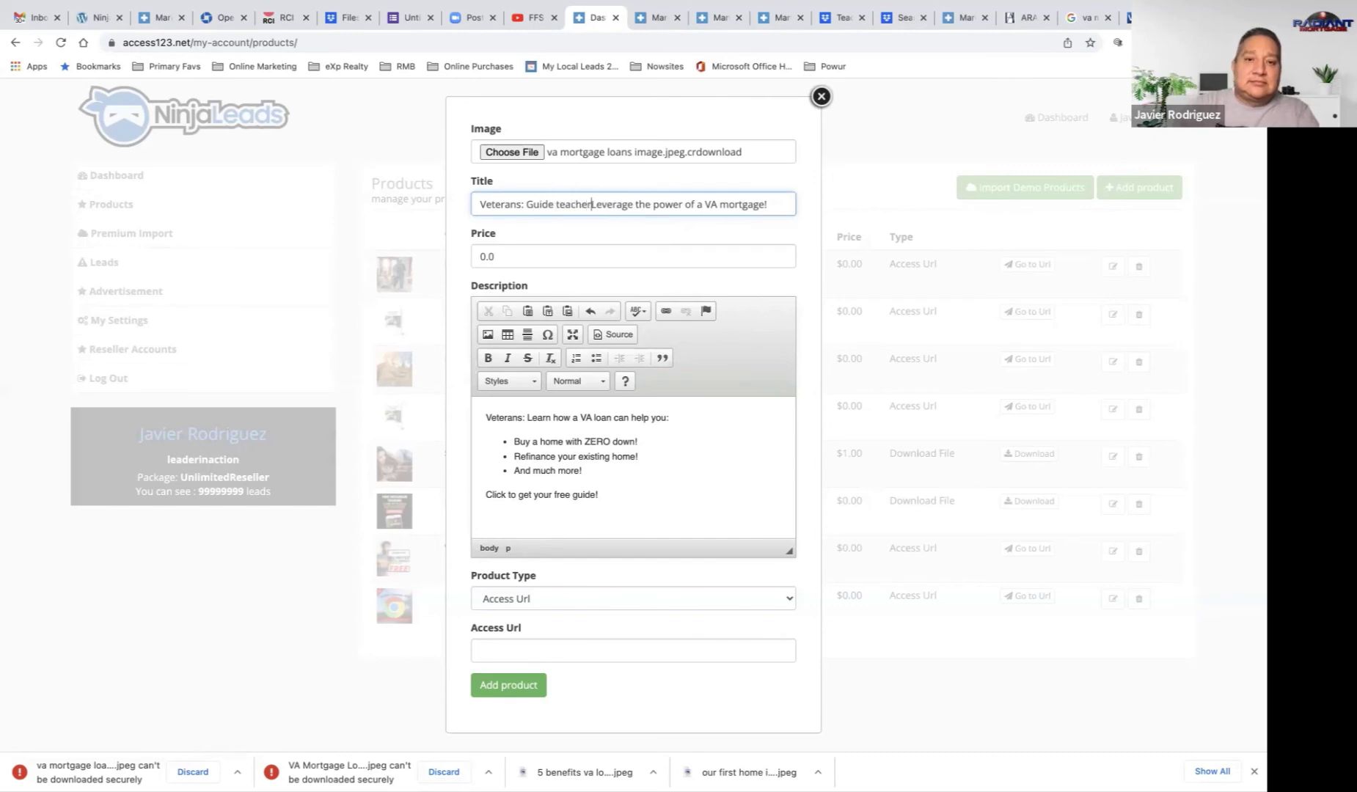
type(" you ho")
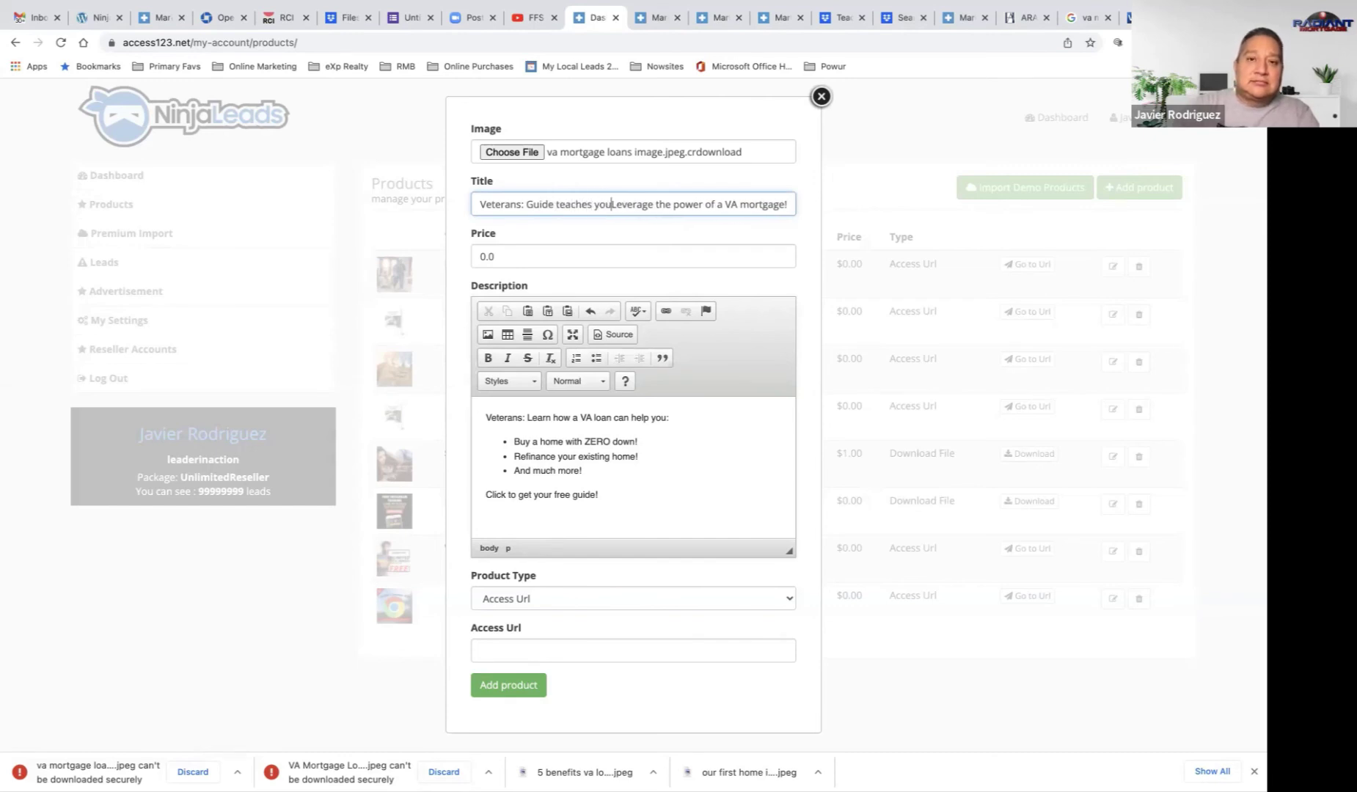
type("w to")
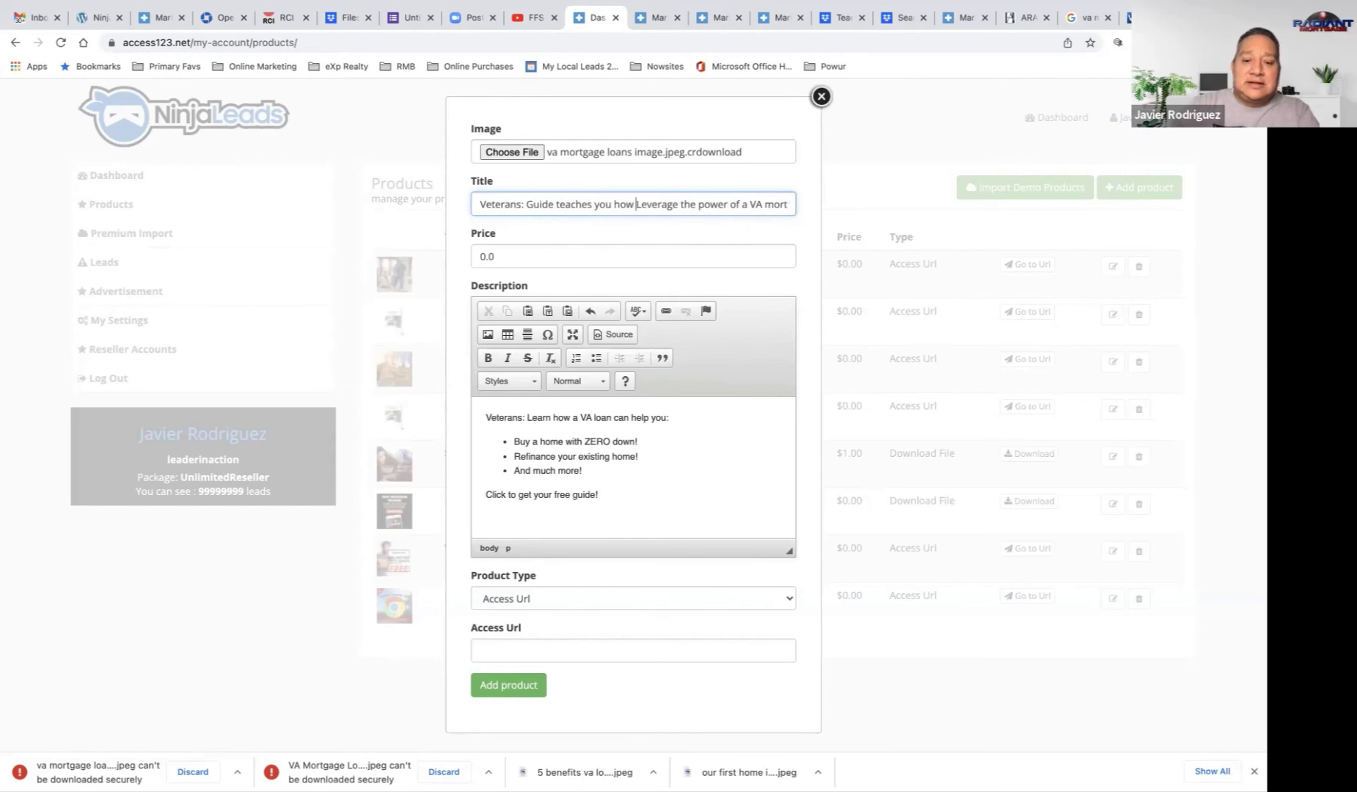
key("Delete")
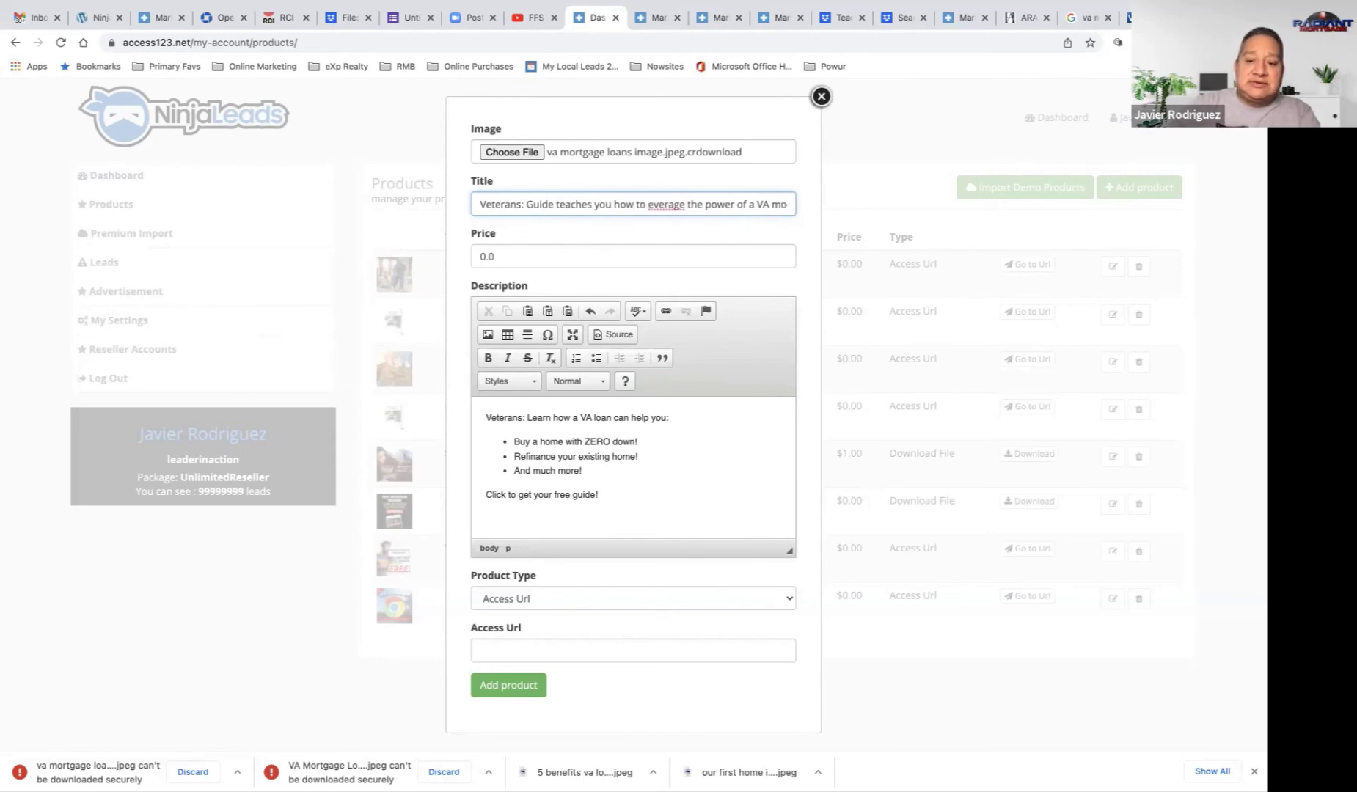
type("l")
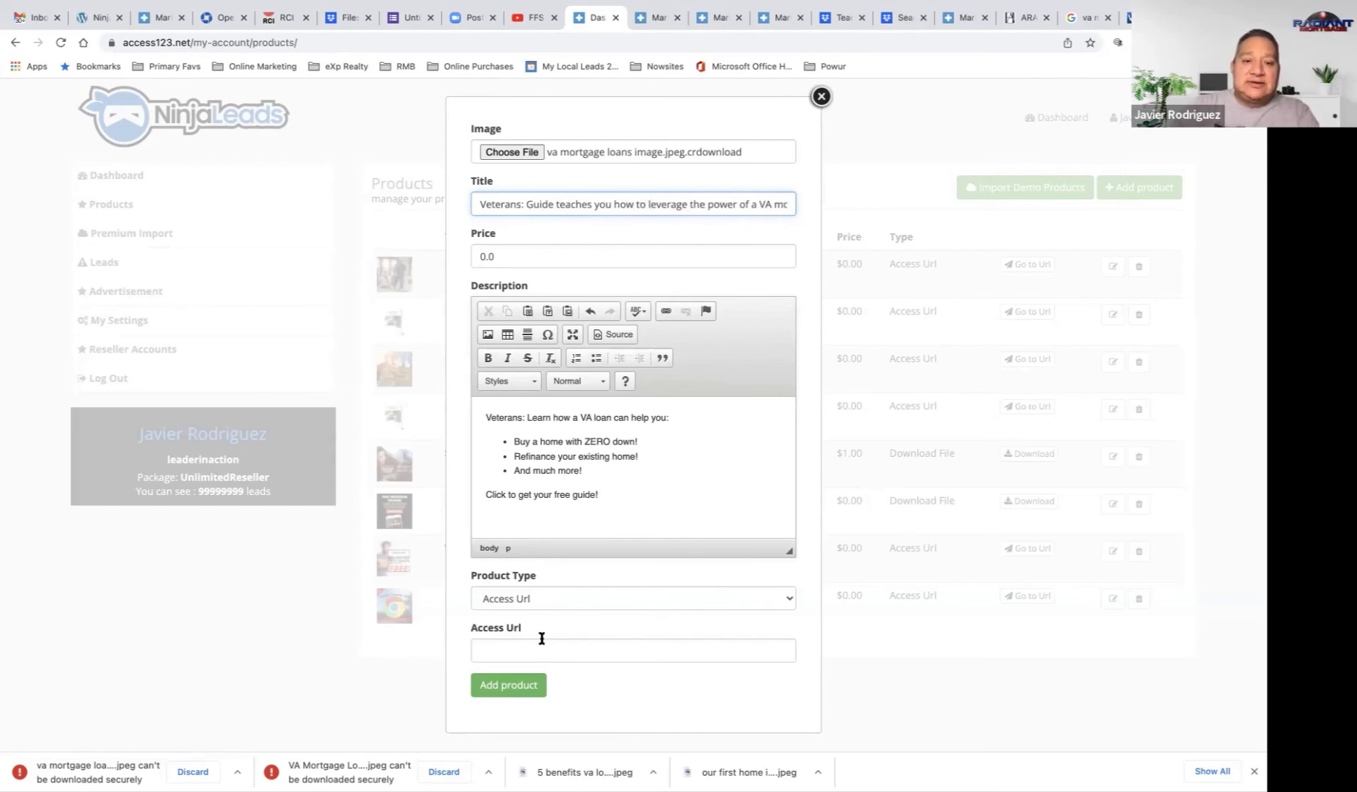
Step: Paste the Summary of VA Benefits PDF link as the Access Url and add the Veterans product
left_click(1026, 19)
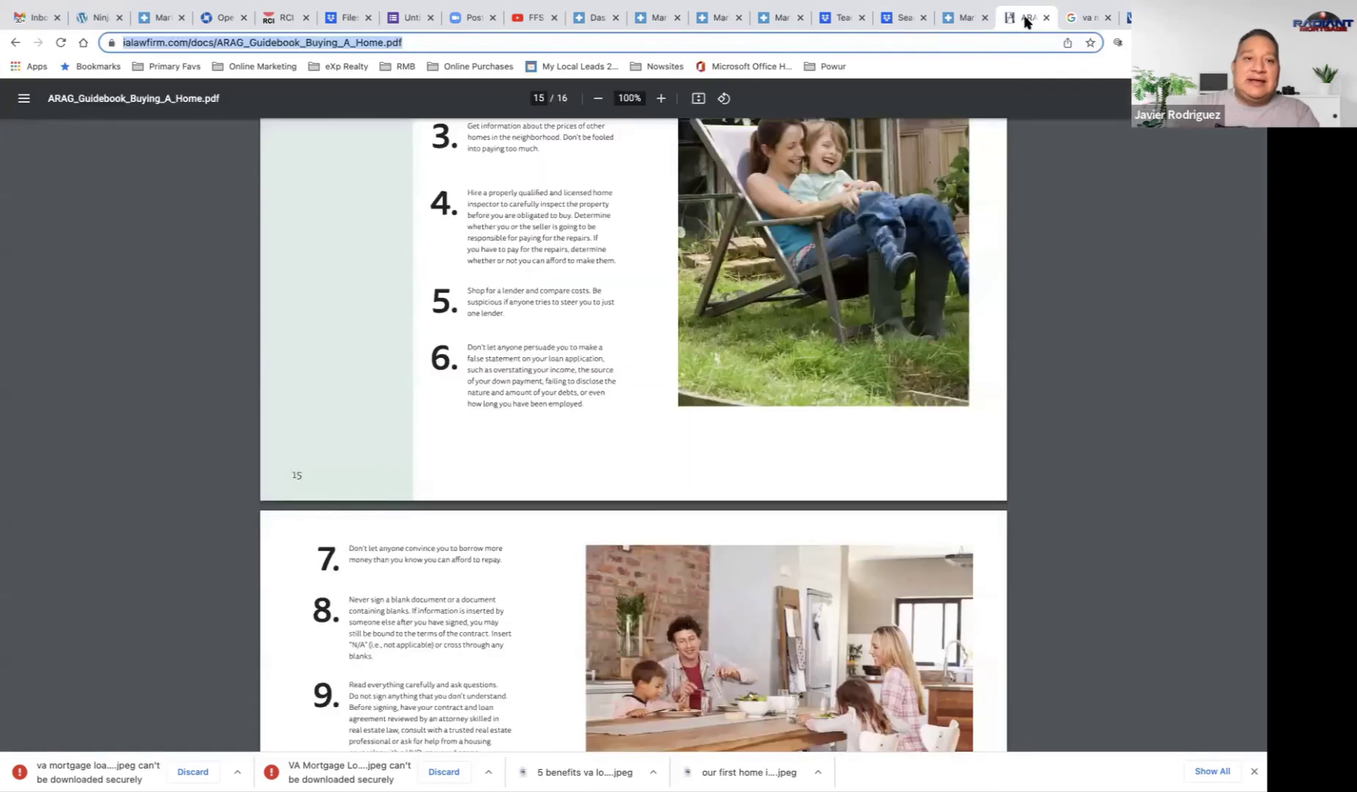
left_click(1087, 19)
left_click(1126, 18)
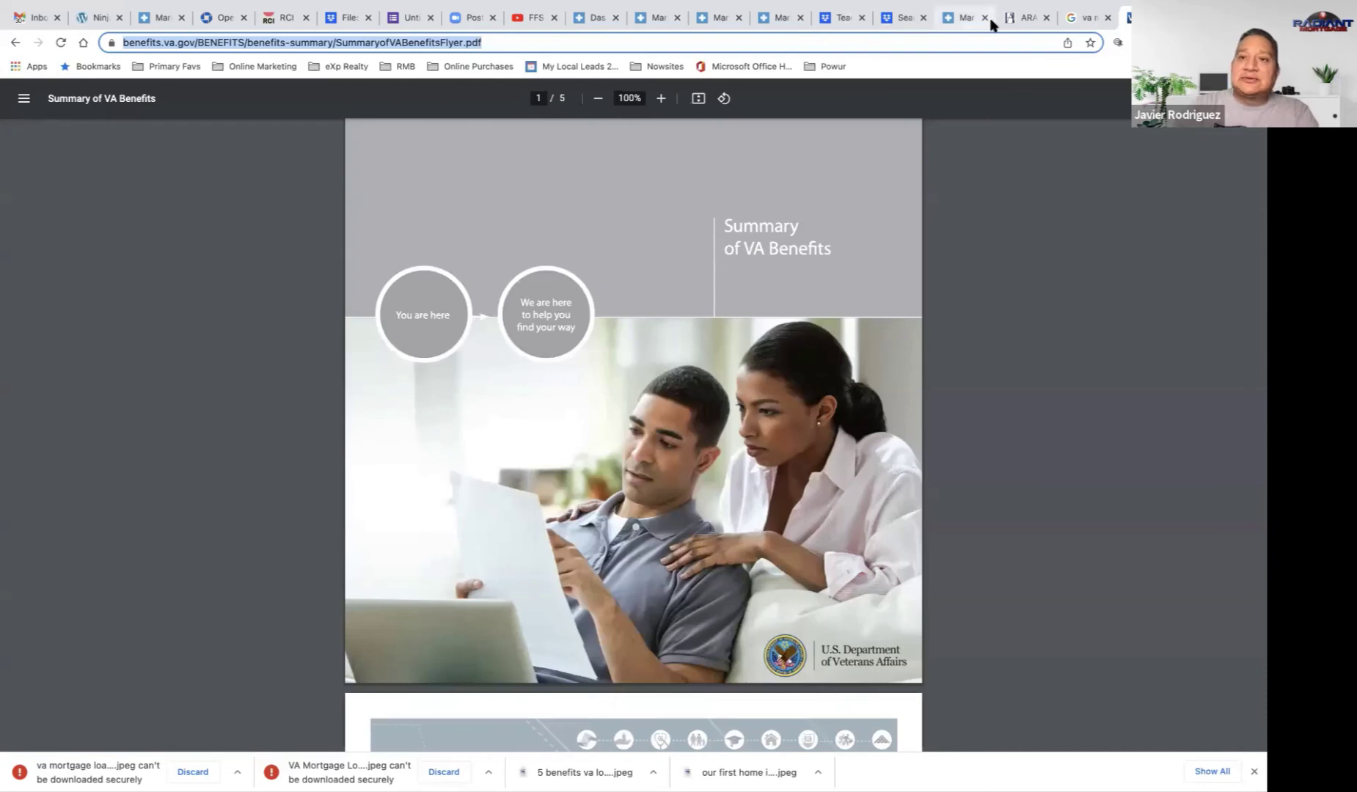
left_click(958, 20)
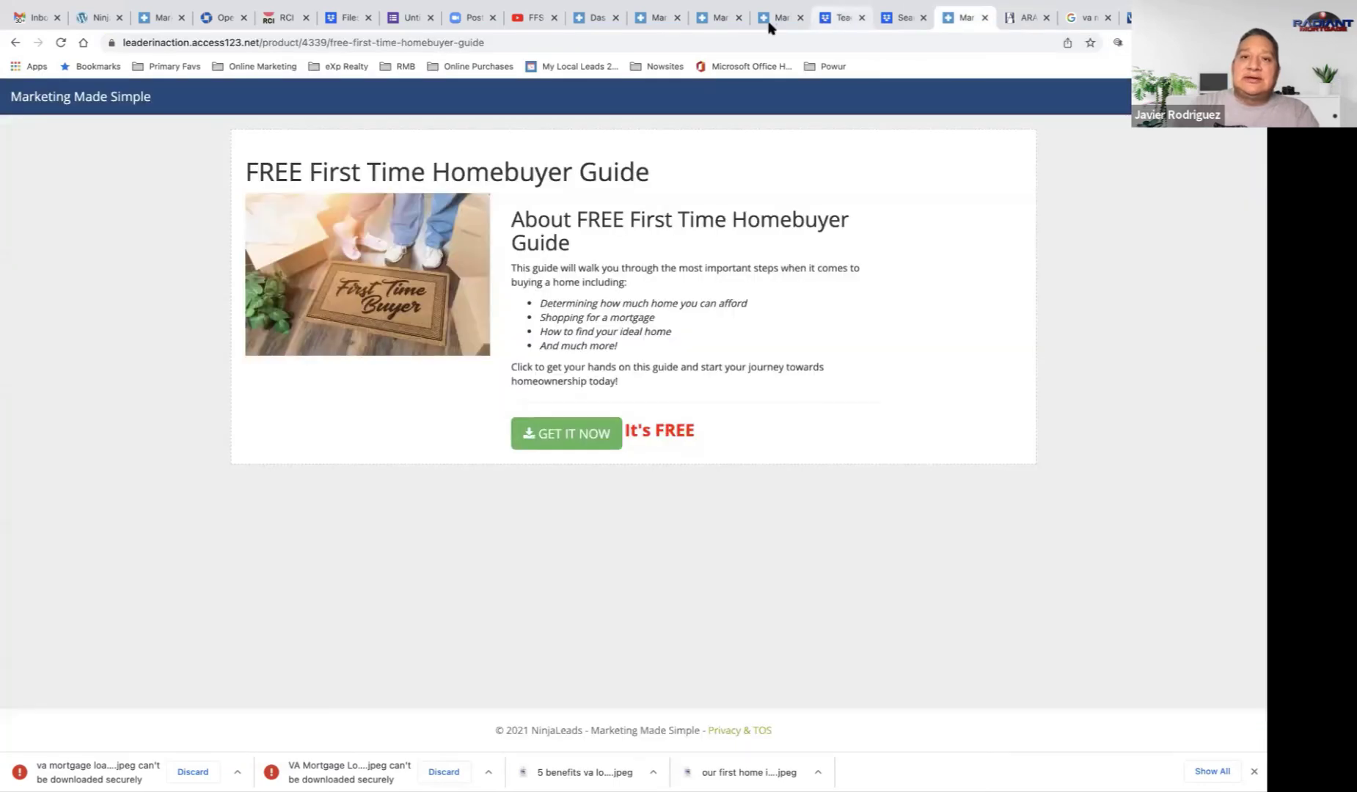
left_click(660, 20)
left_click(600, 18)
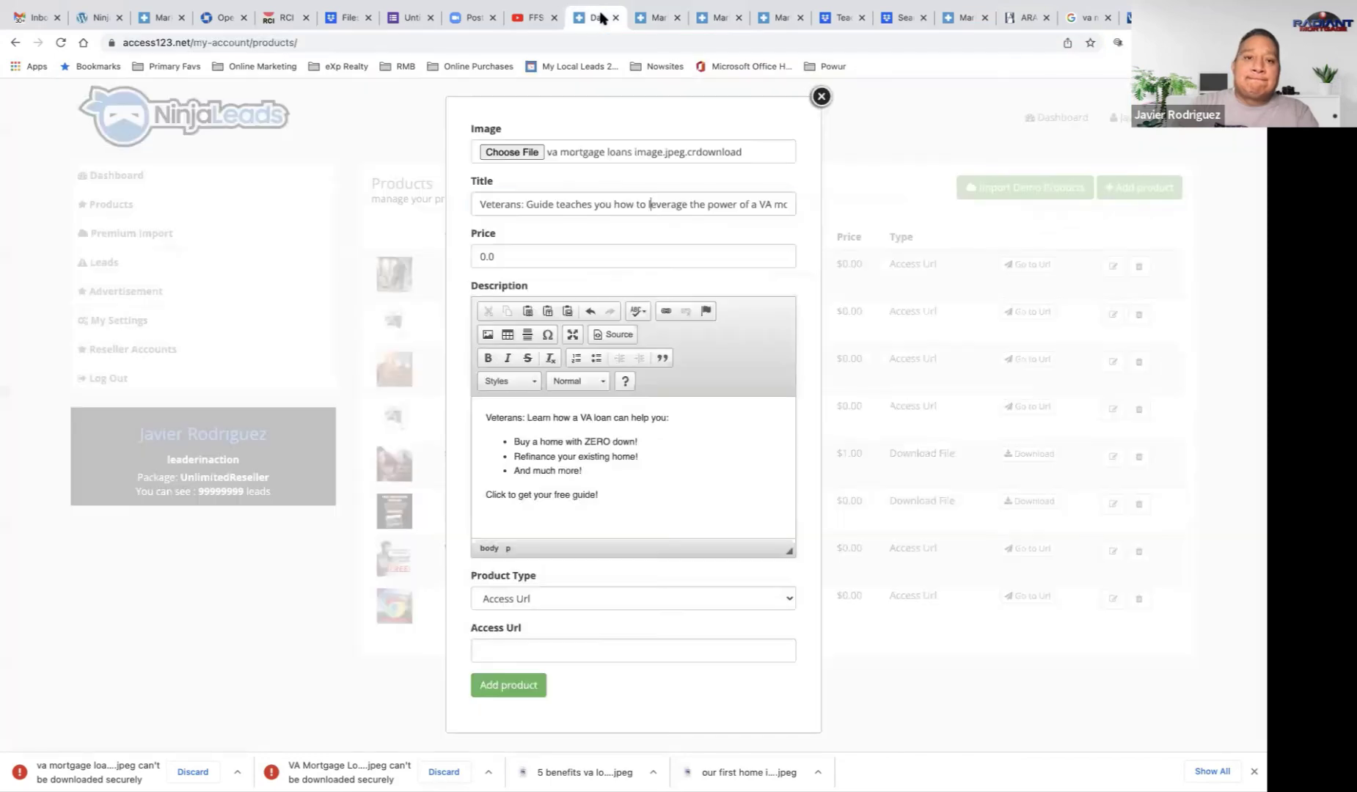
left_click(530, 651)
type("https://www.benefits.va.gov/BENEFITS/benefits-summary/SummaryofVABenefitsFlyer.pdf")
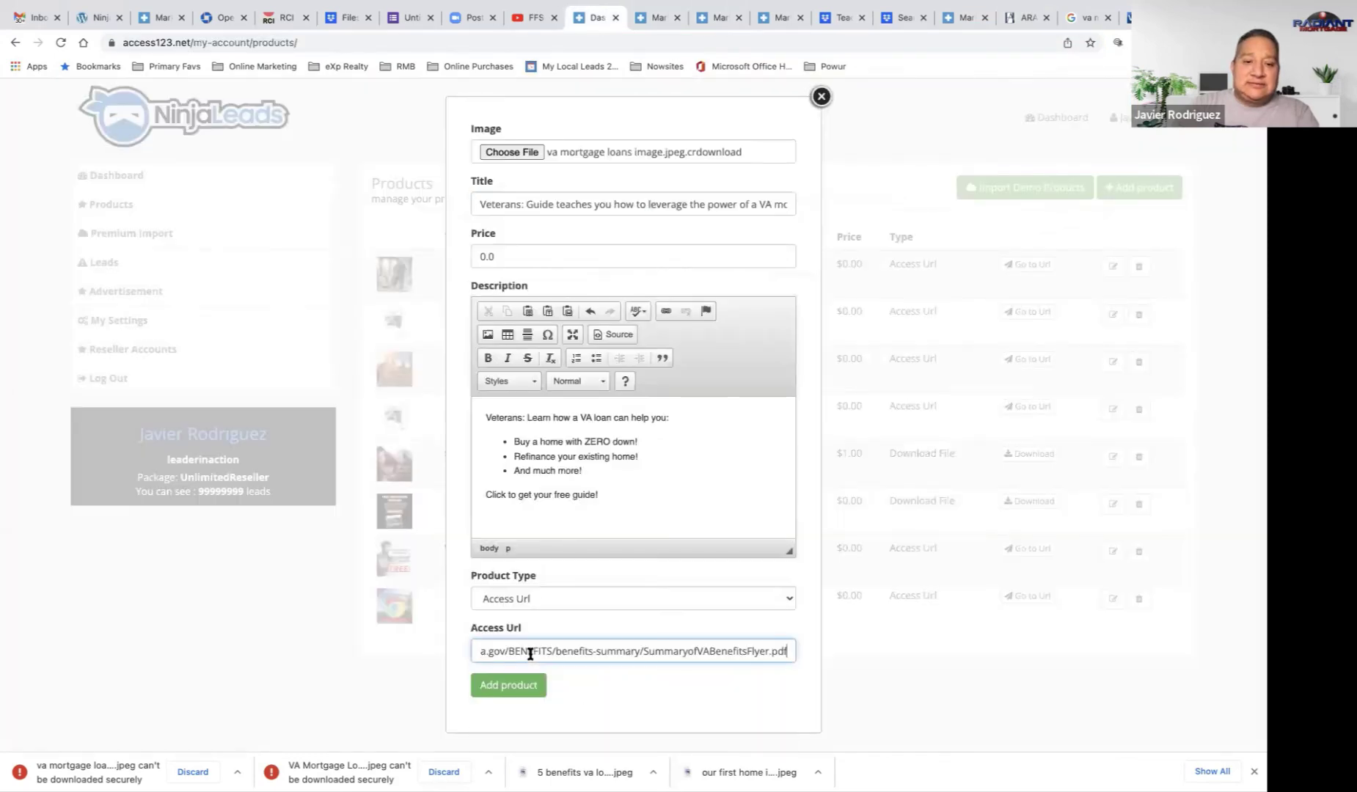
left_click(509, 686)
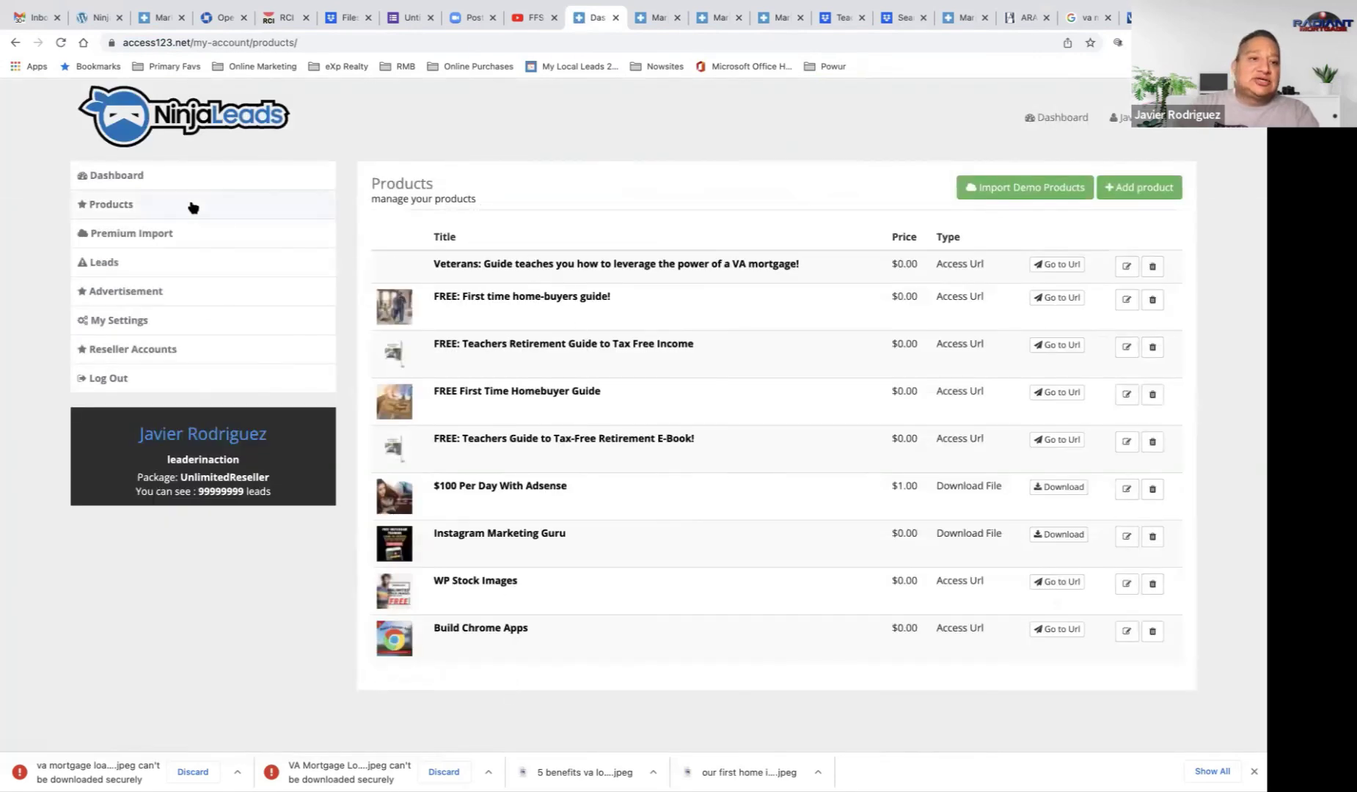
Step: Check the public store, where the Veterans guide appears without a picture
left_click(176, 175)
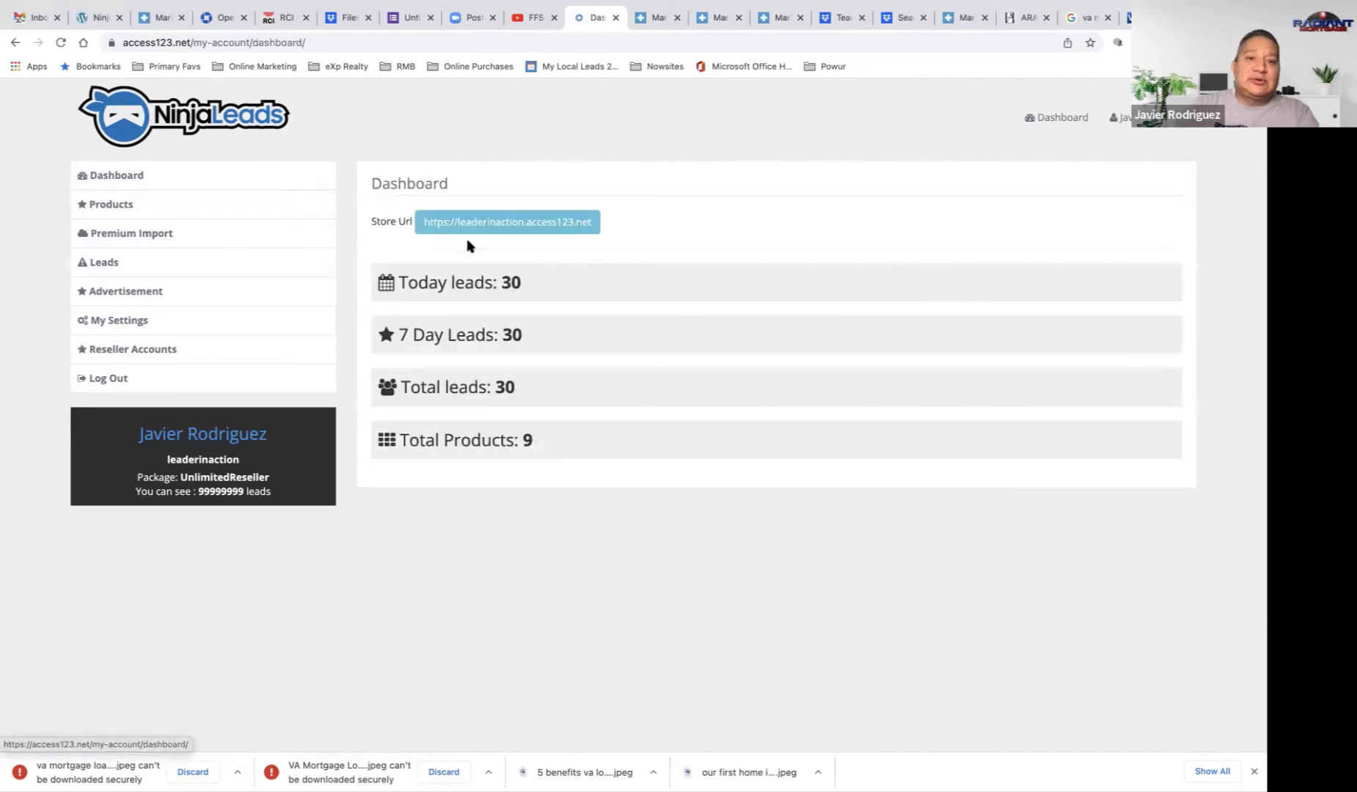
left_click(440, 218)
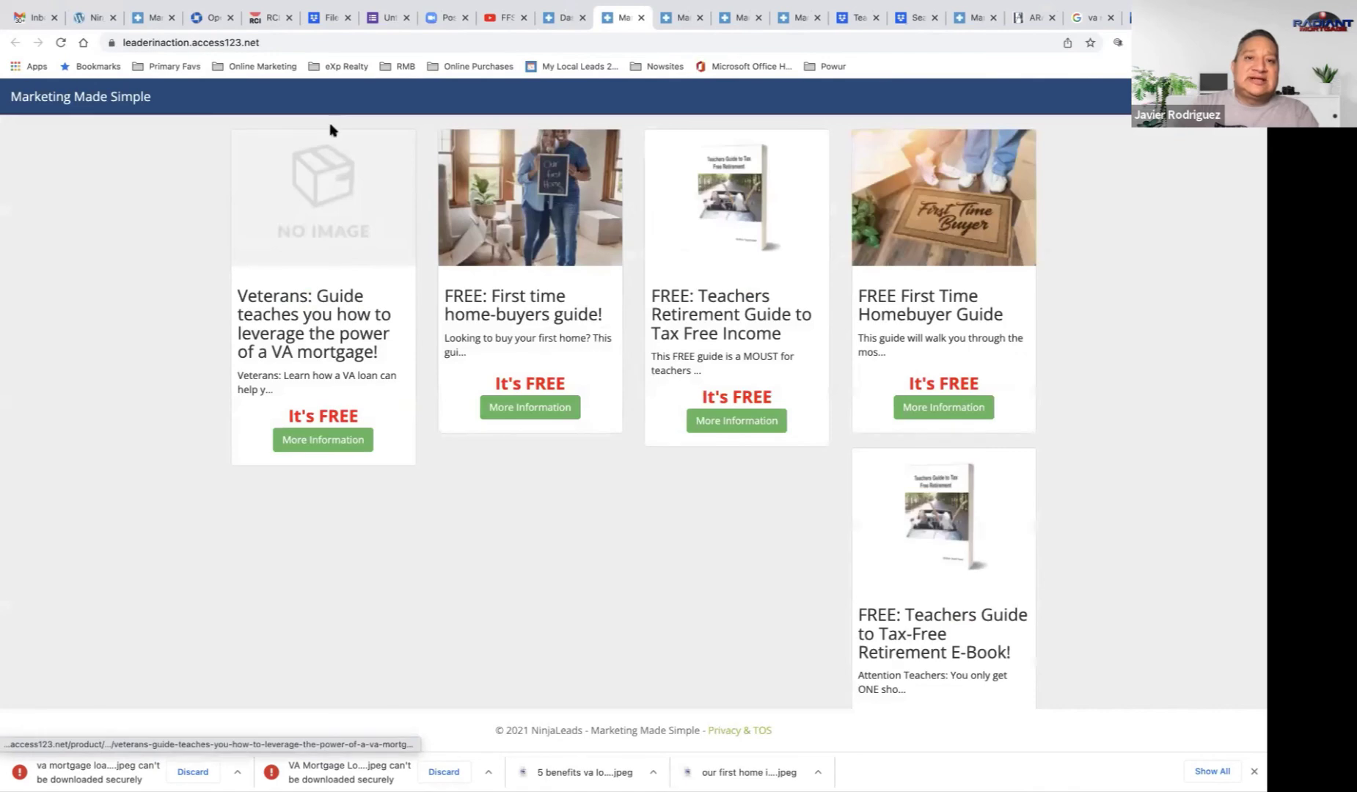
left_click(553, 17)
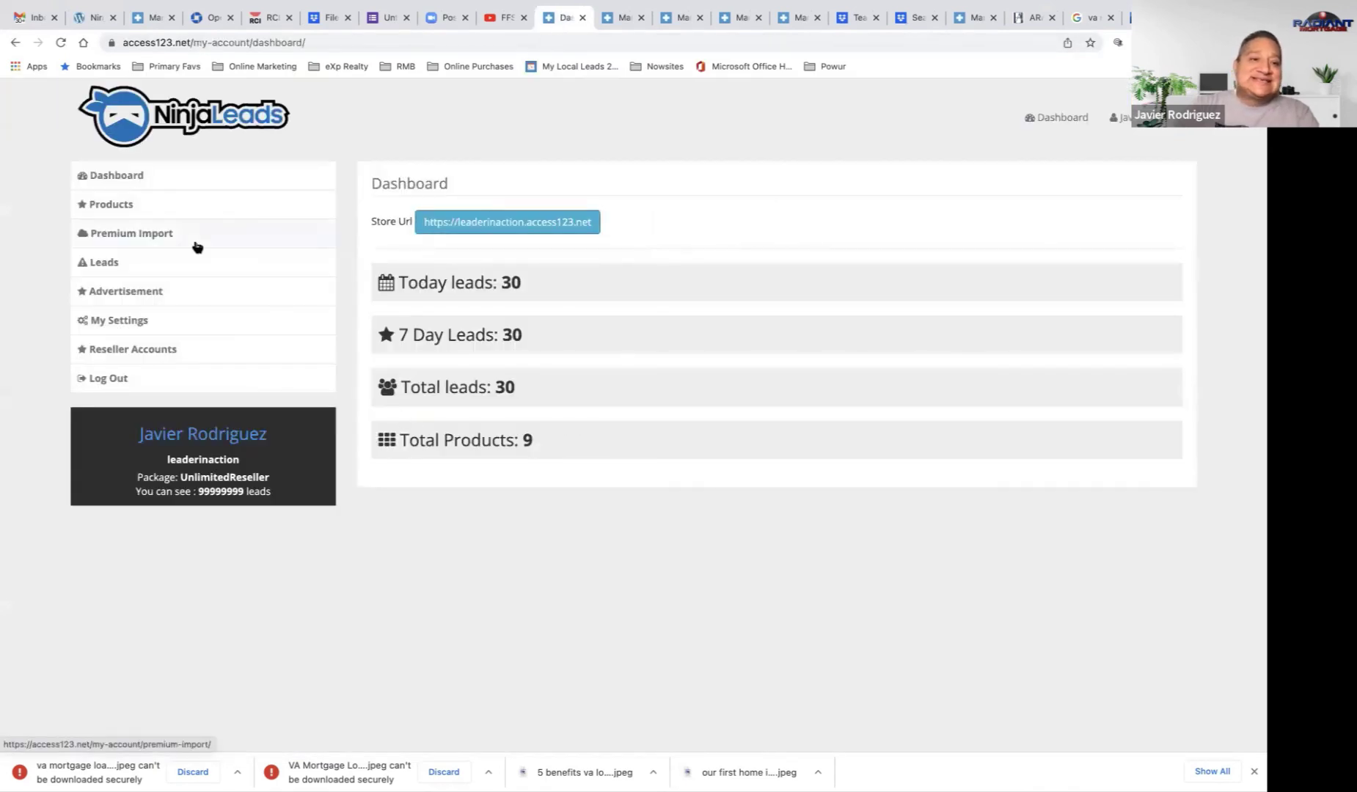
Step: Reopen the Veterans product from the Products list for editing and browse for an image
left_click(170, 209)
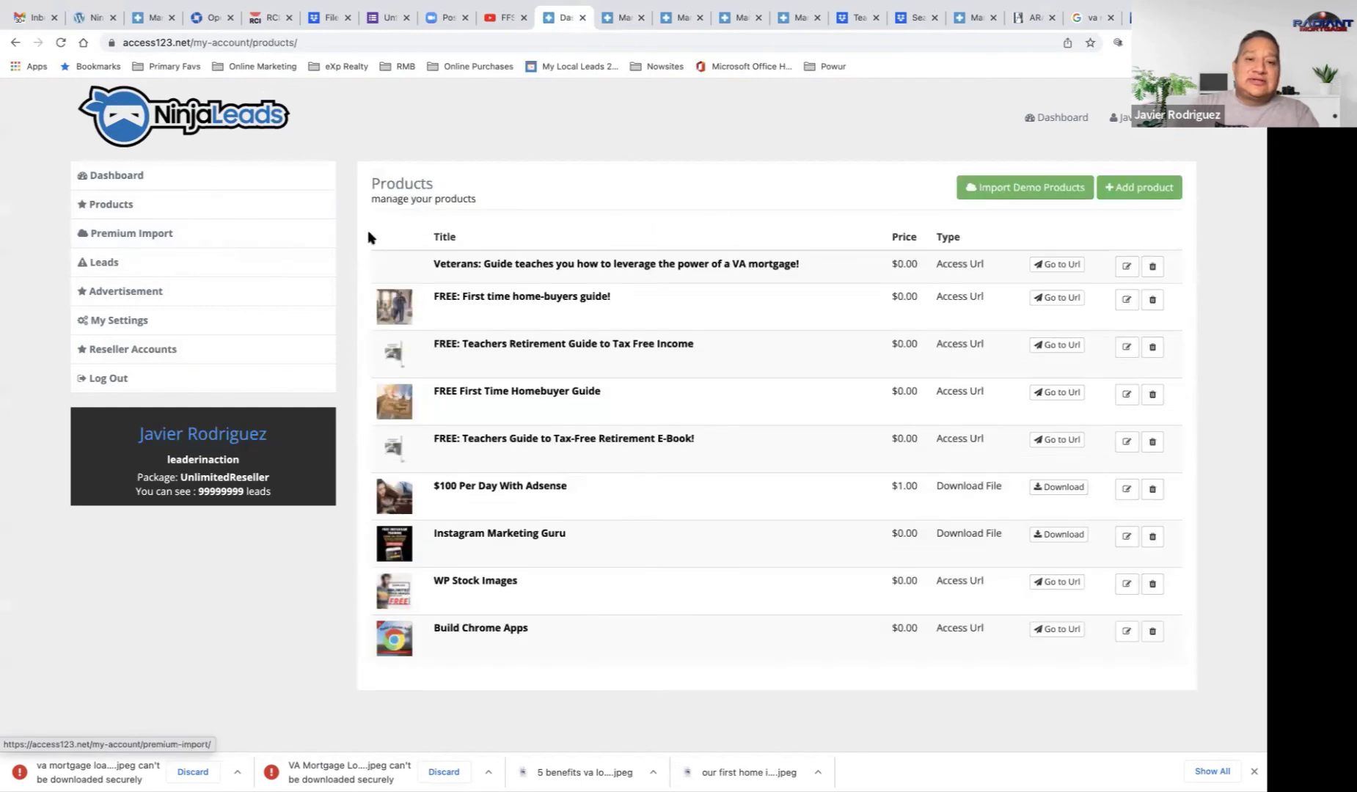
left_click(1124, 268)
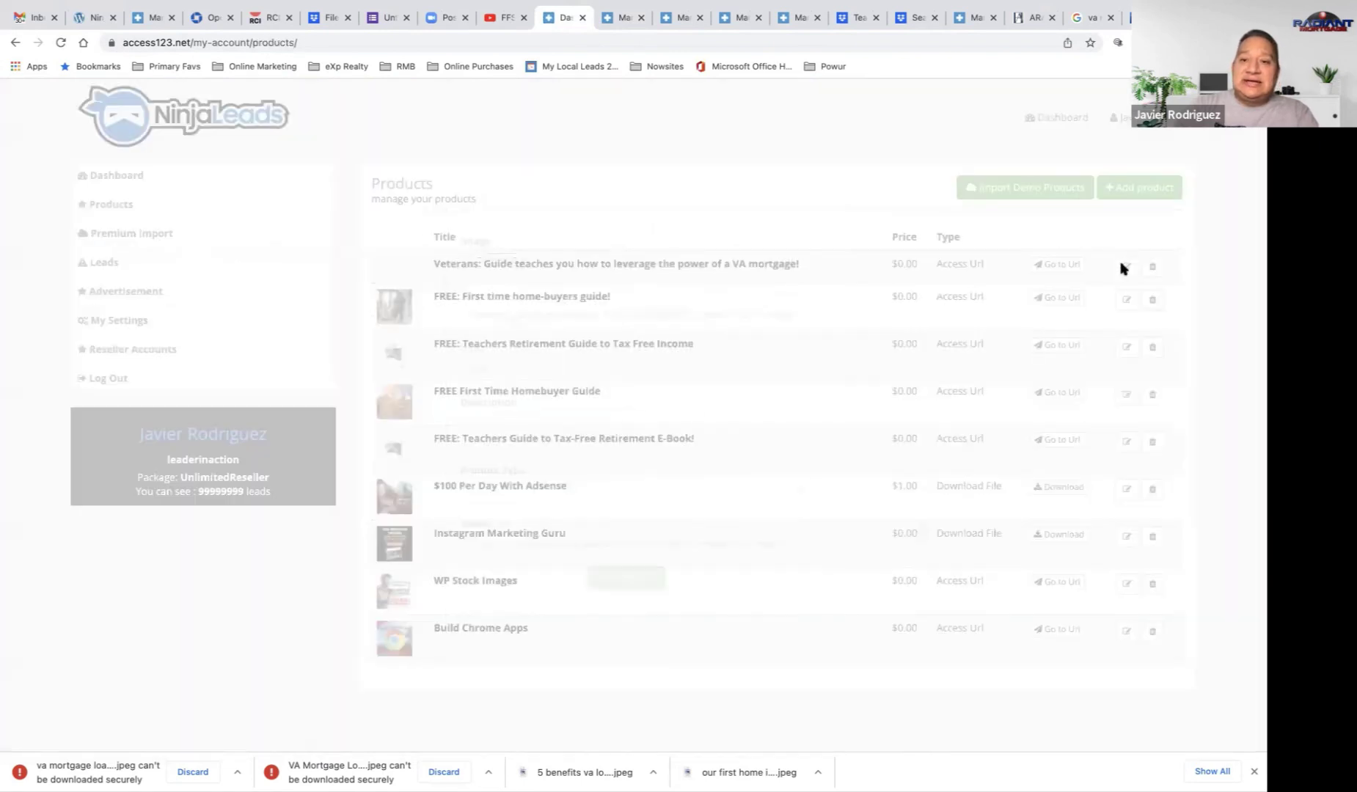
left_click(498, 149)
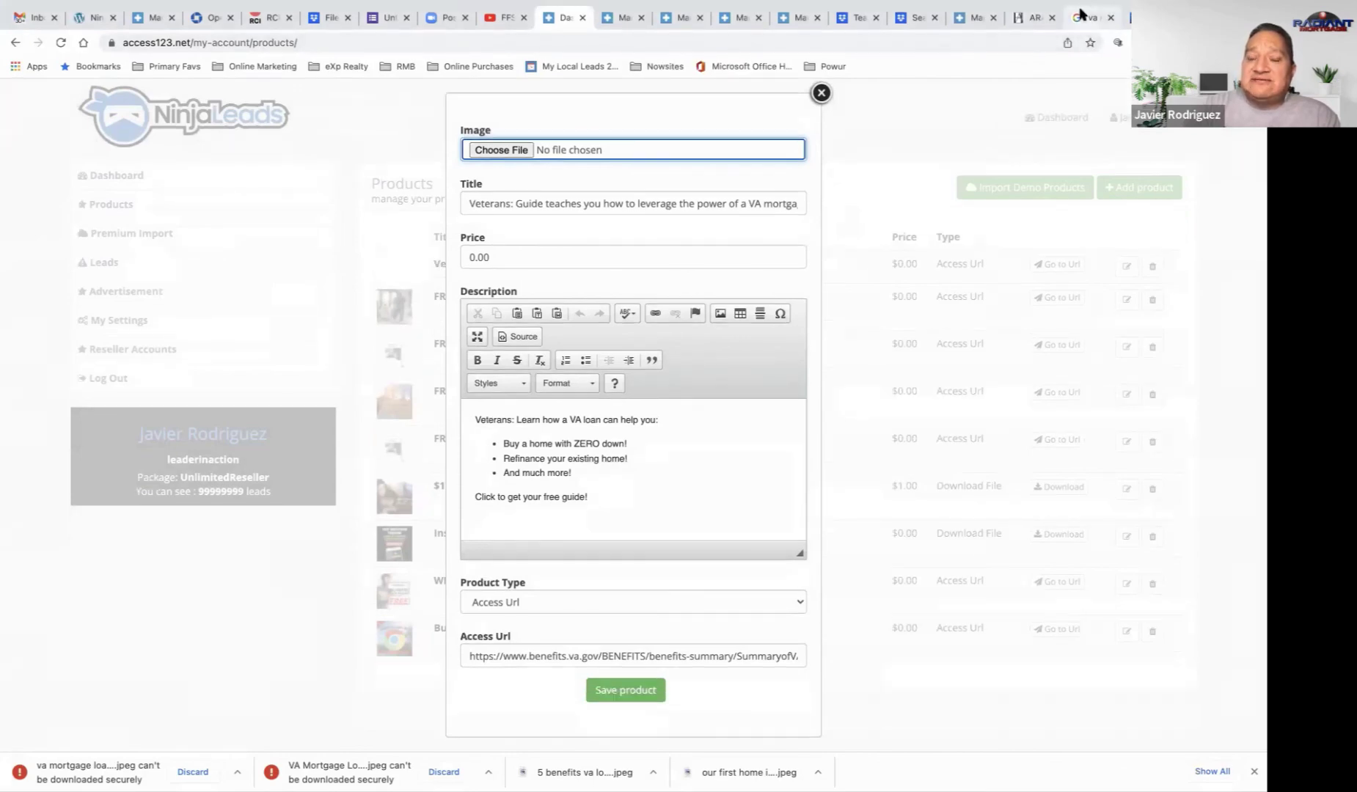
Step: Save the VA Mortgage Loans picture from the Google Images results
left_click(1081, 13)
right_click(1010, 201)
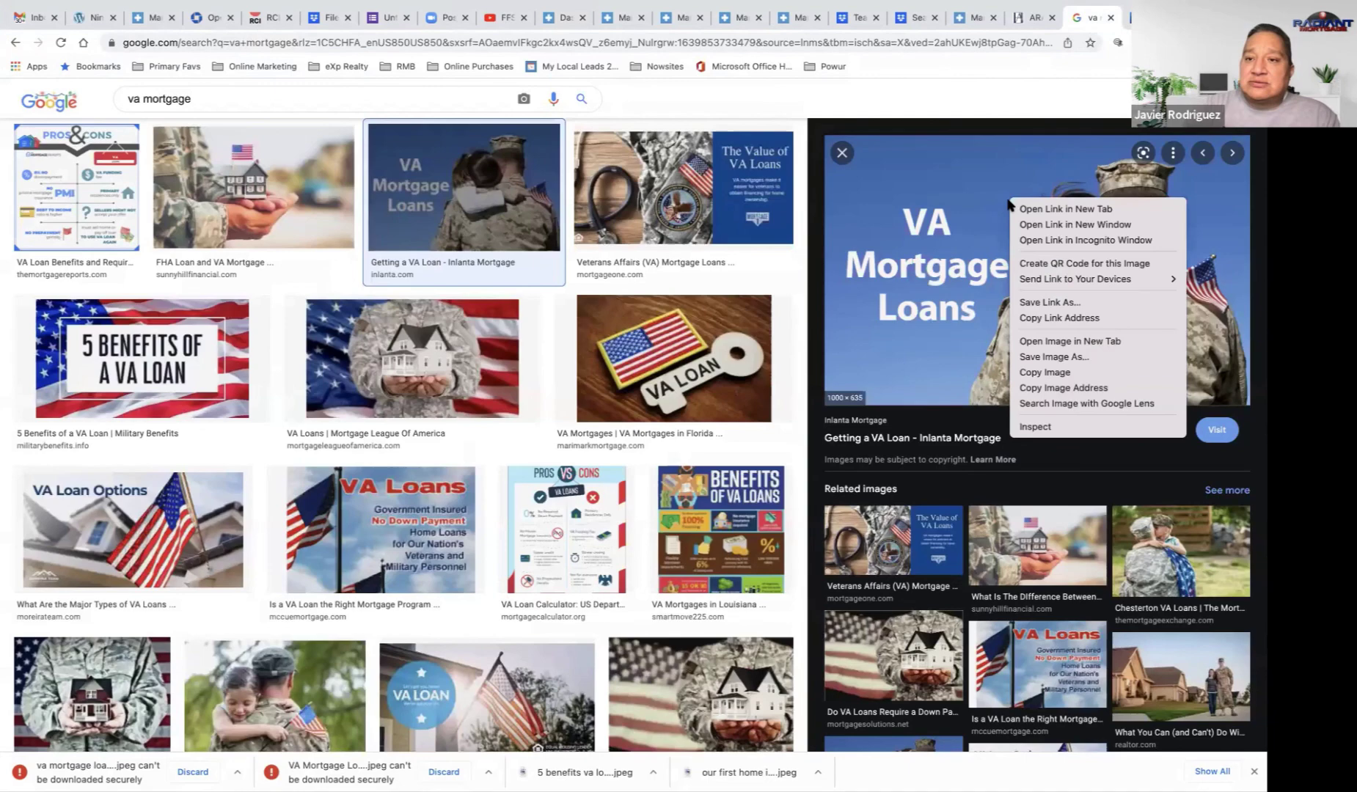
left_click(1054, 357)
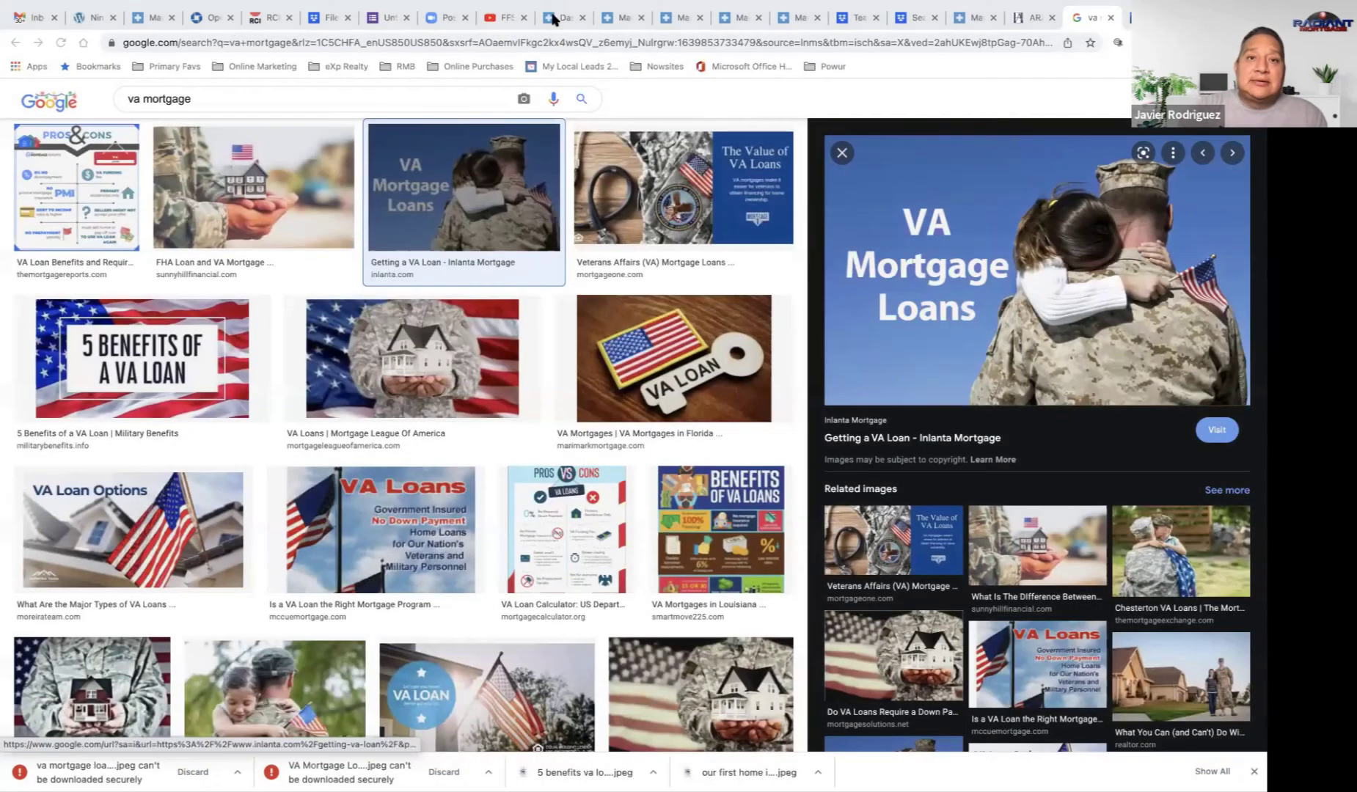
Step: Attach the downloaded VA image to the Veterans product and save it
left_click(552, 20)
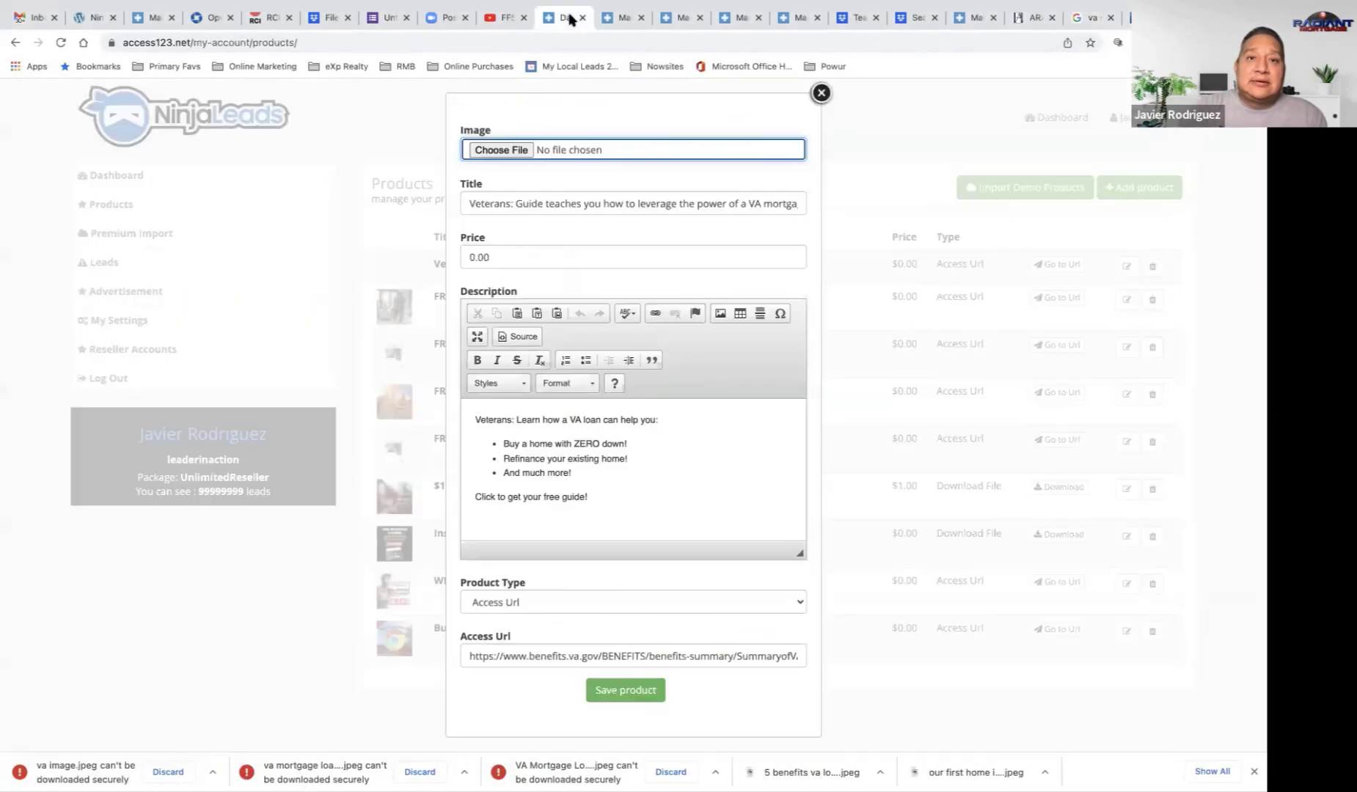
left_click(493, 156)
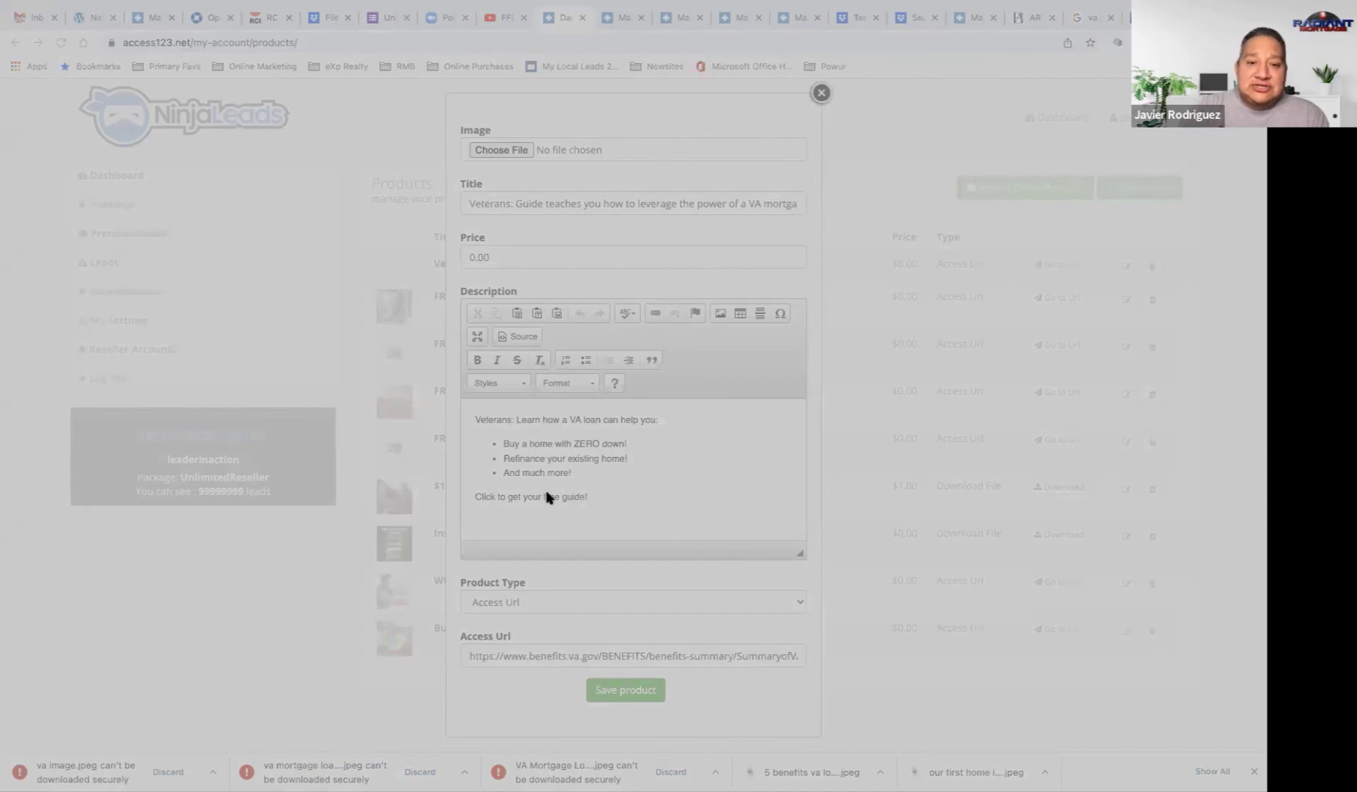
left_click(862, 559)
left_click(649, 691)
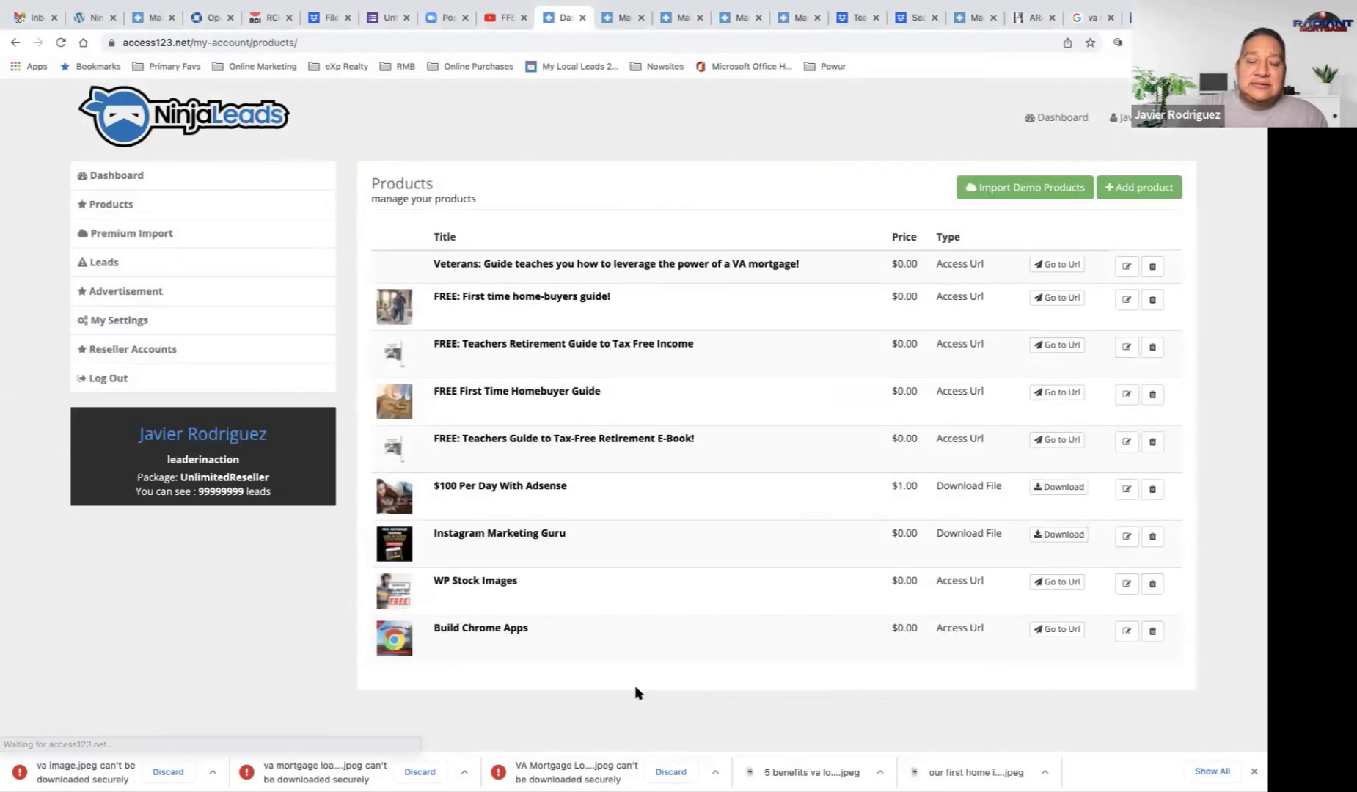
Step: Save the soldier-holding-a-house picture as VA Loansimage.jpeg
left_click(1087, 17)
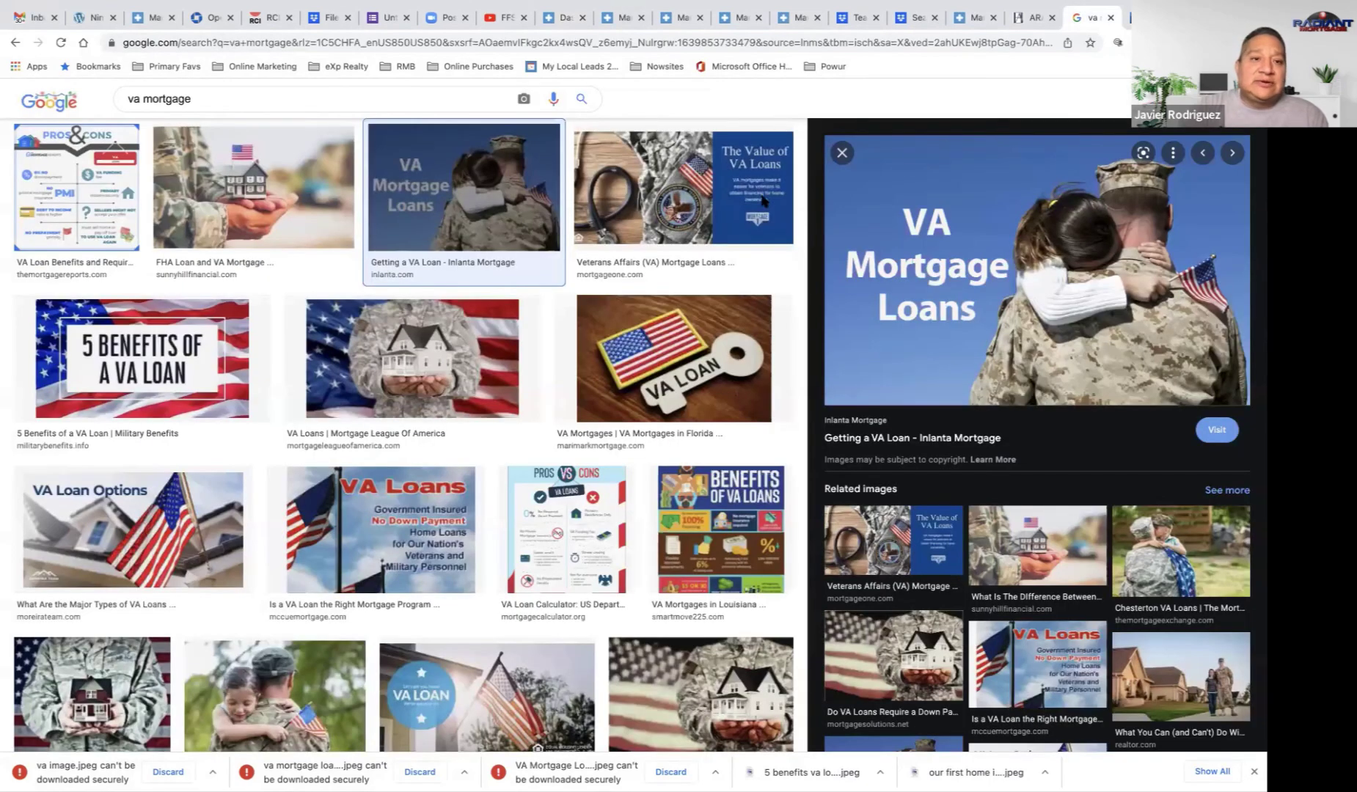
left_click(269, 188)
right_click(1014, 283)
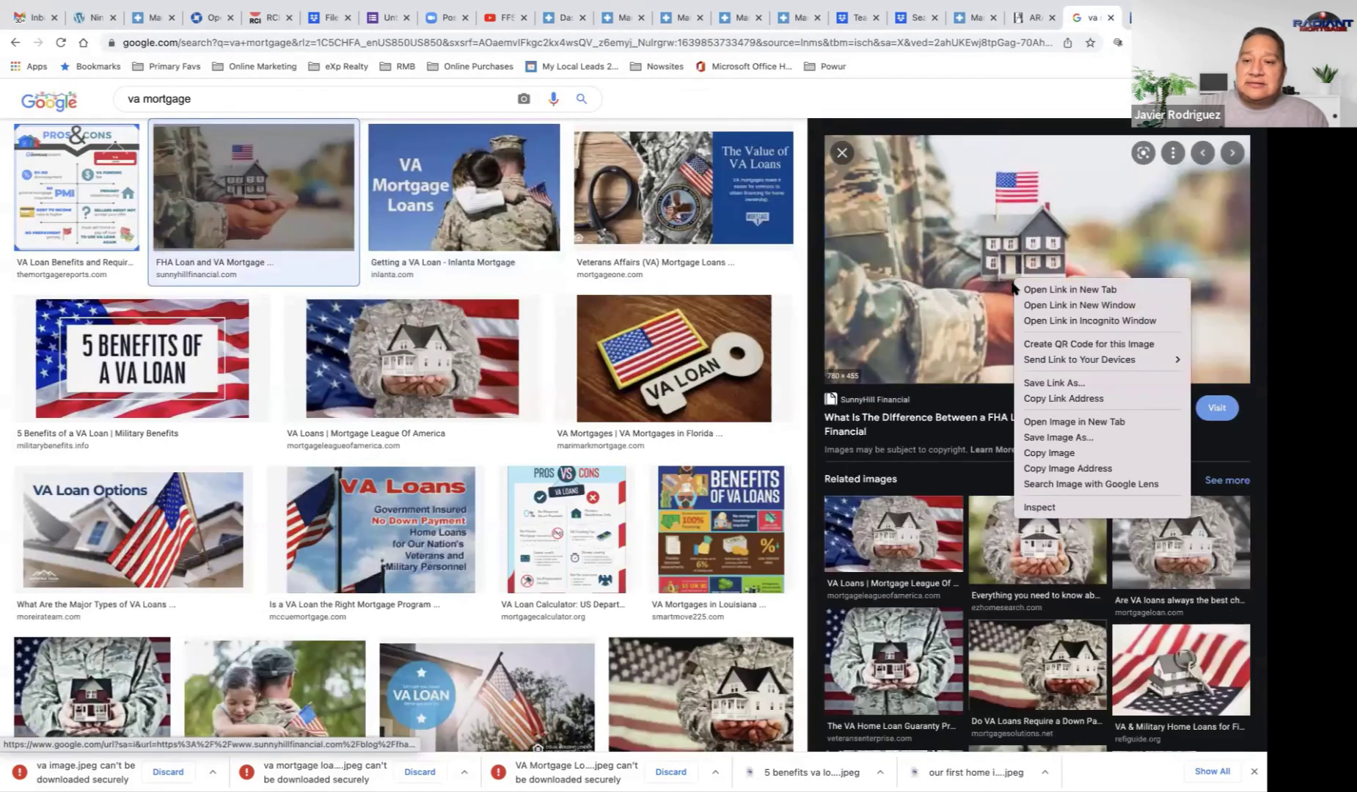
left_click(1057, 437)
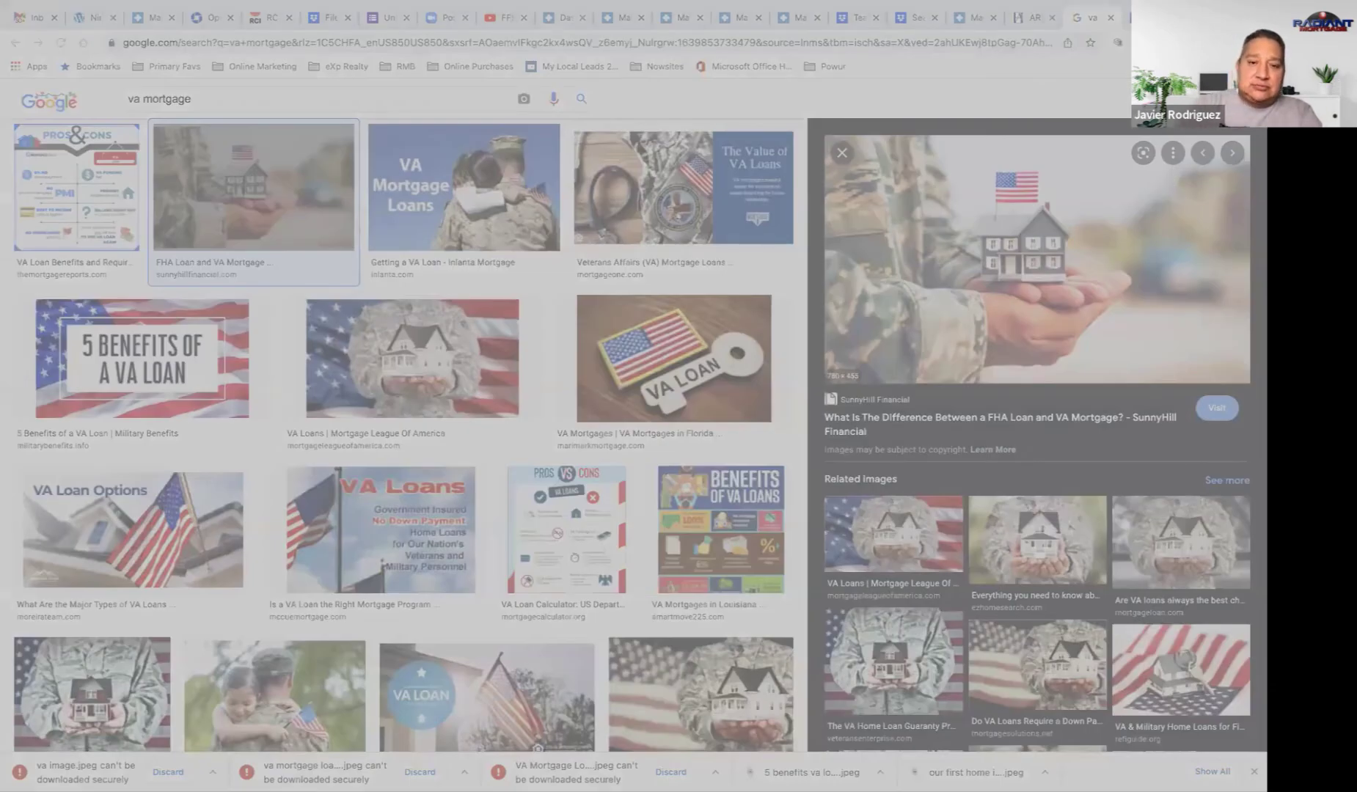
left_click(710, 361)
Step: Attach VA Loansimage.jpeg as the Veterans VA mortgage guide's image and save the product
left_click(560, 19)
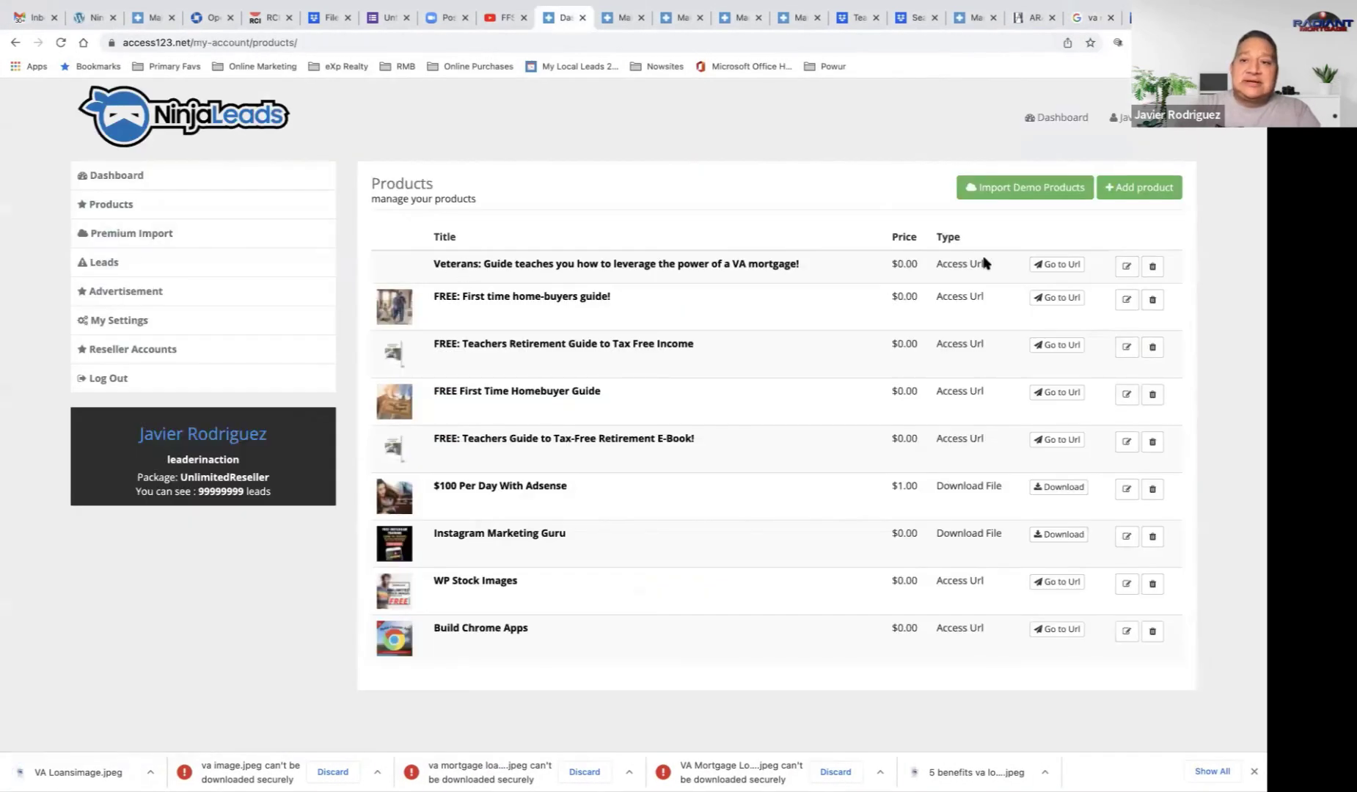
left_click(1126, 266)
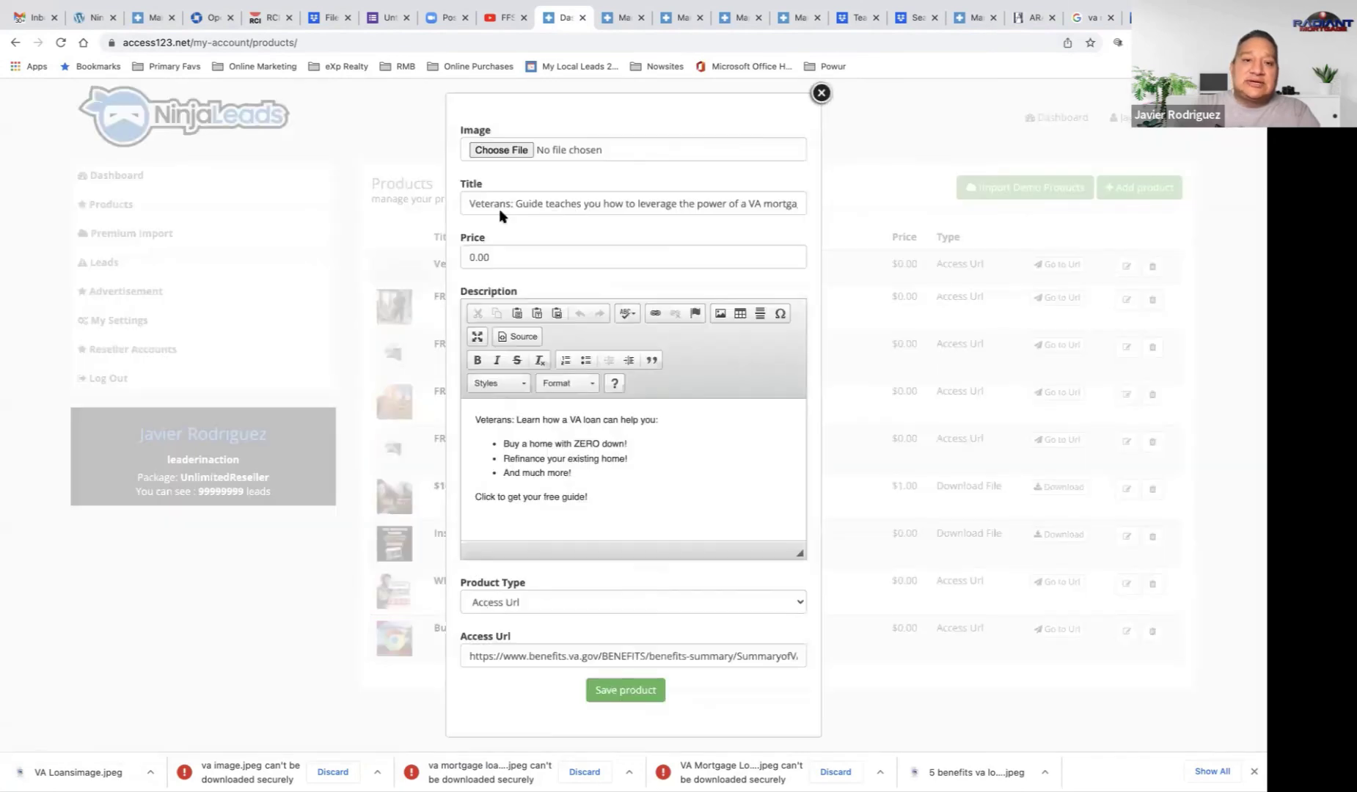
left_click(497, 150)
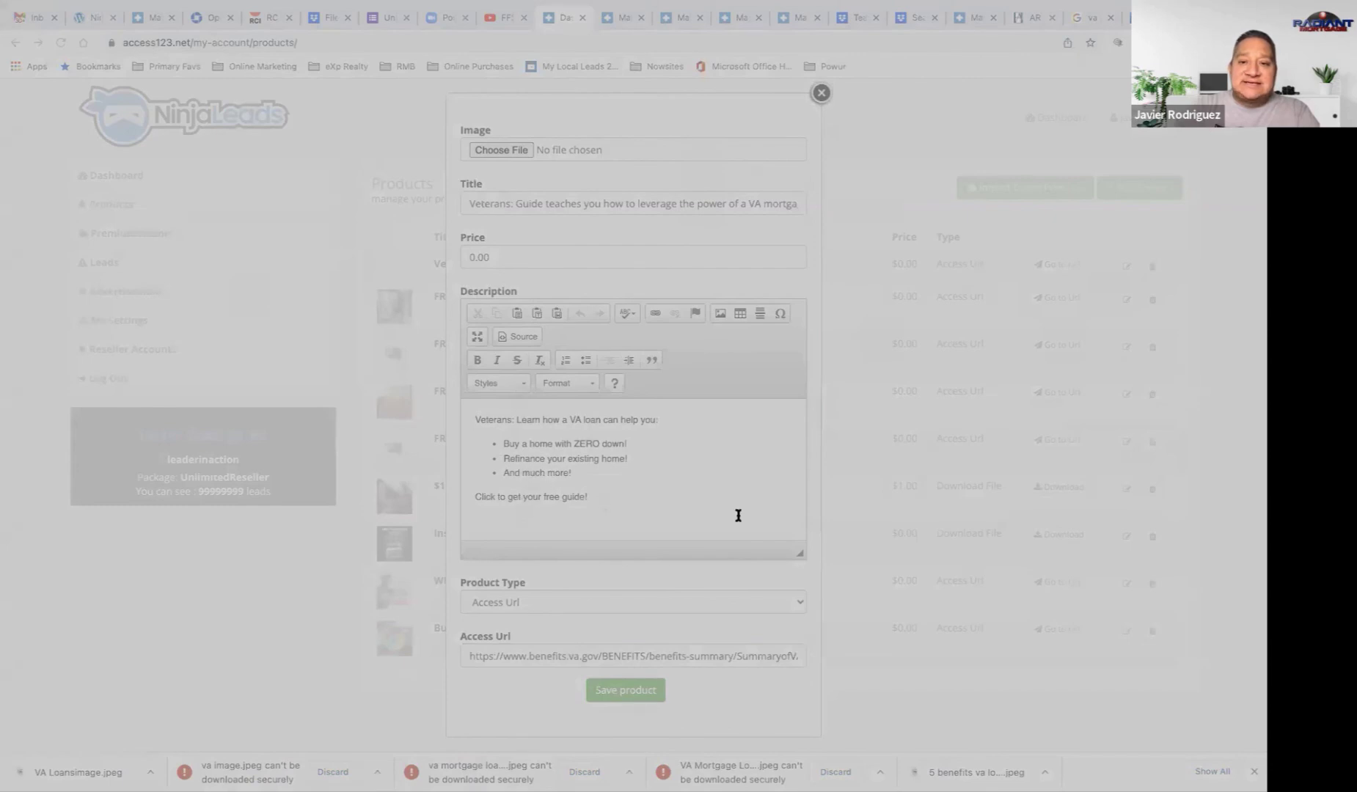
key("Return")
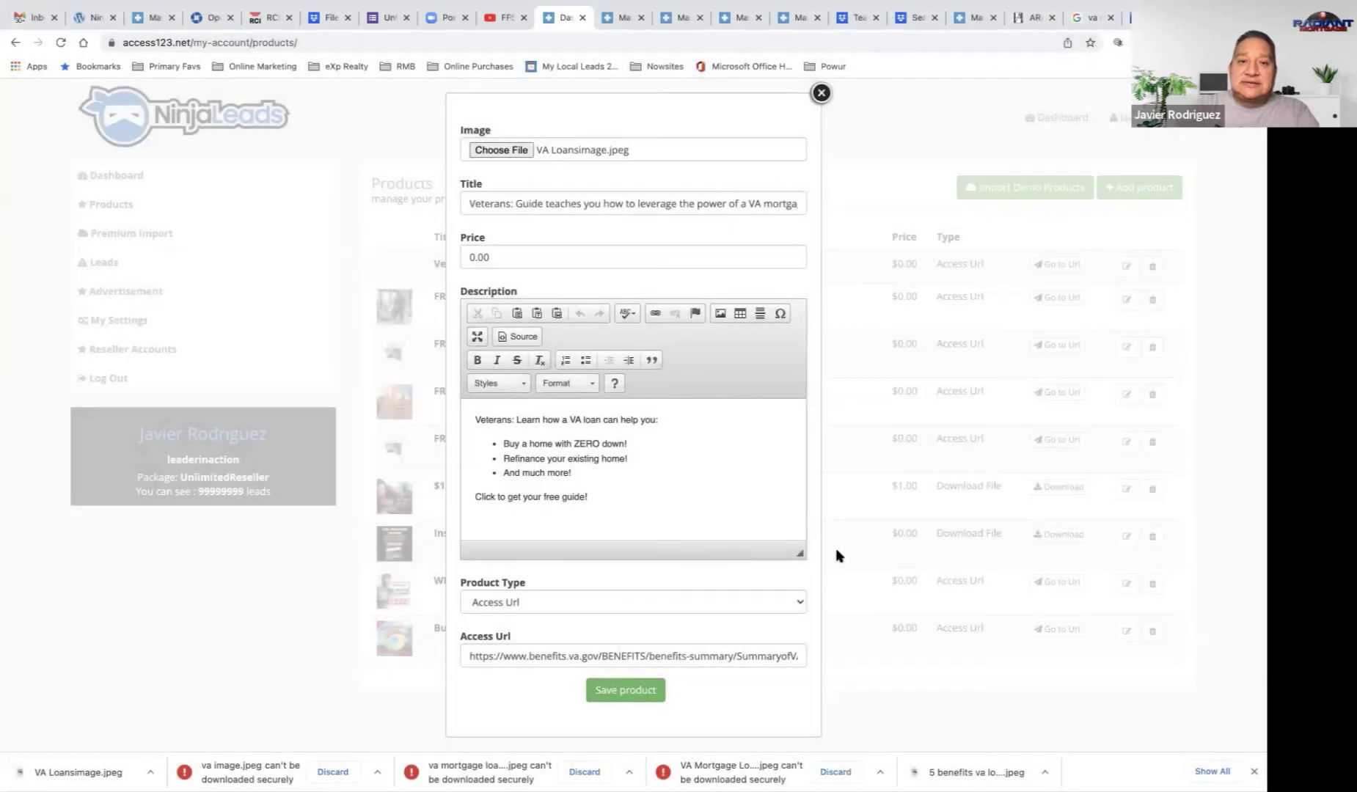
left_click(650, 689)
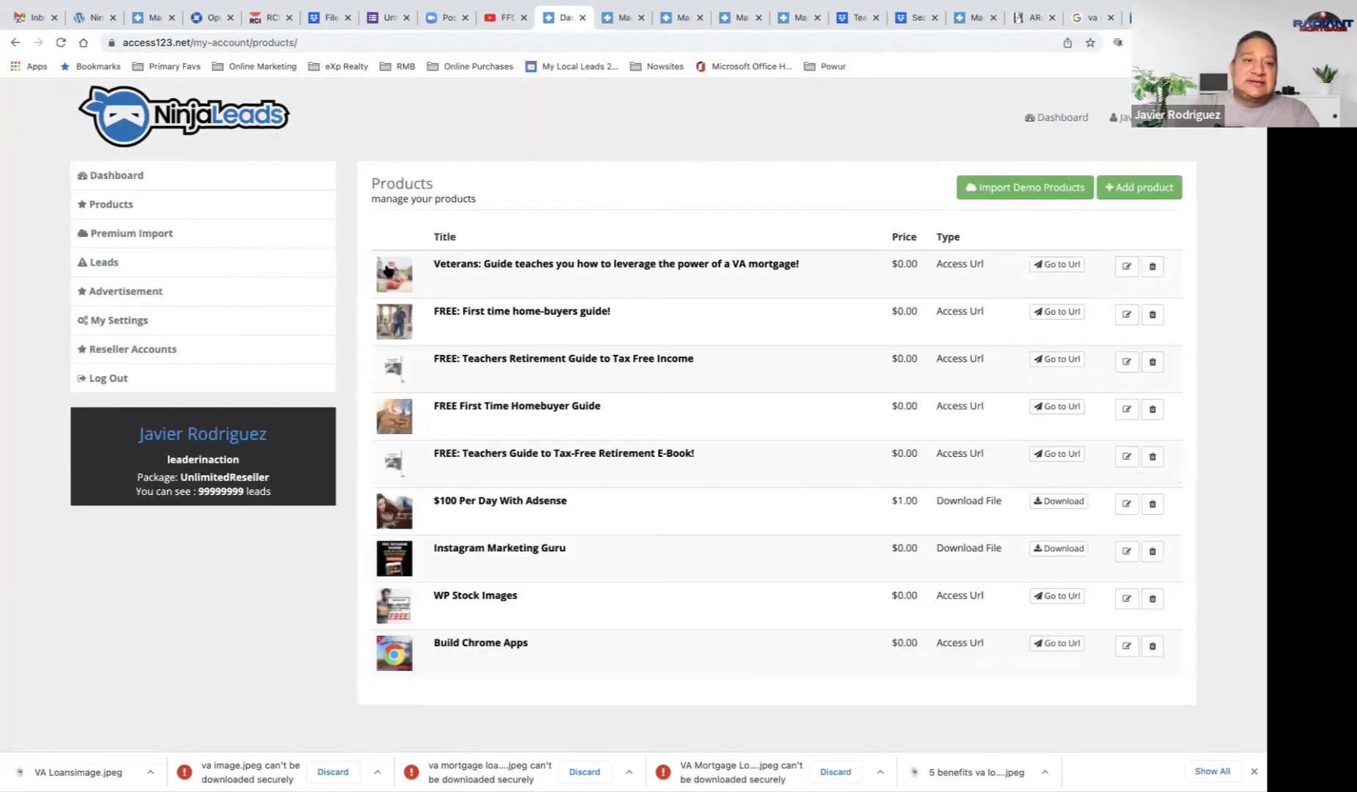
Step: Open the Veterans guide's page in the public store and select its web address
left_click(141, 180)
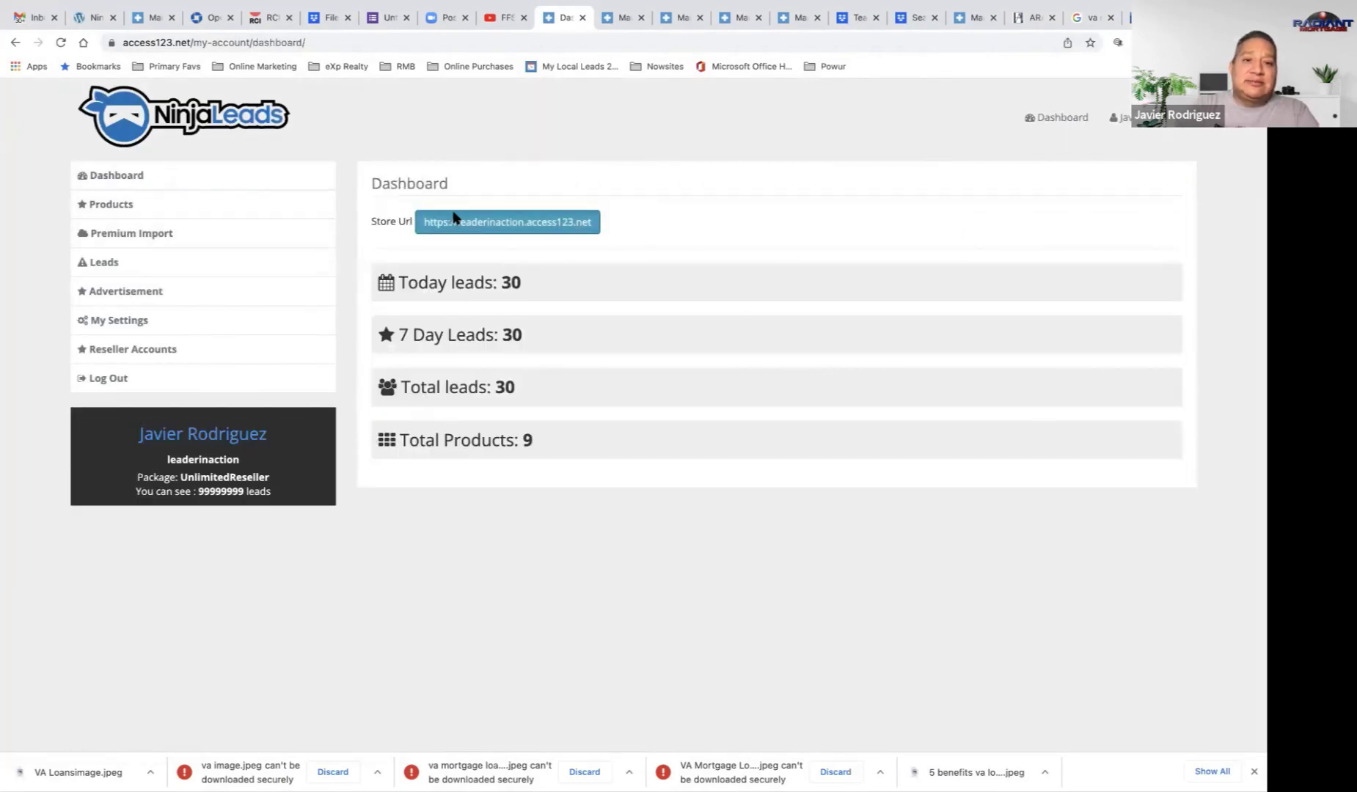
left_click(442, 220)
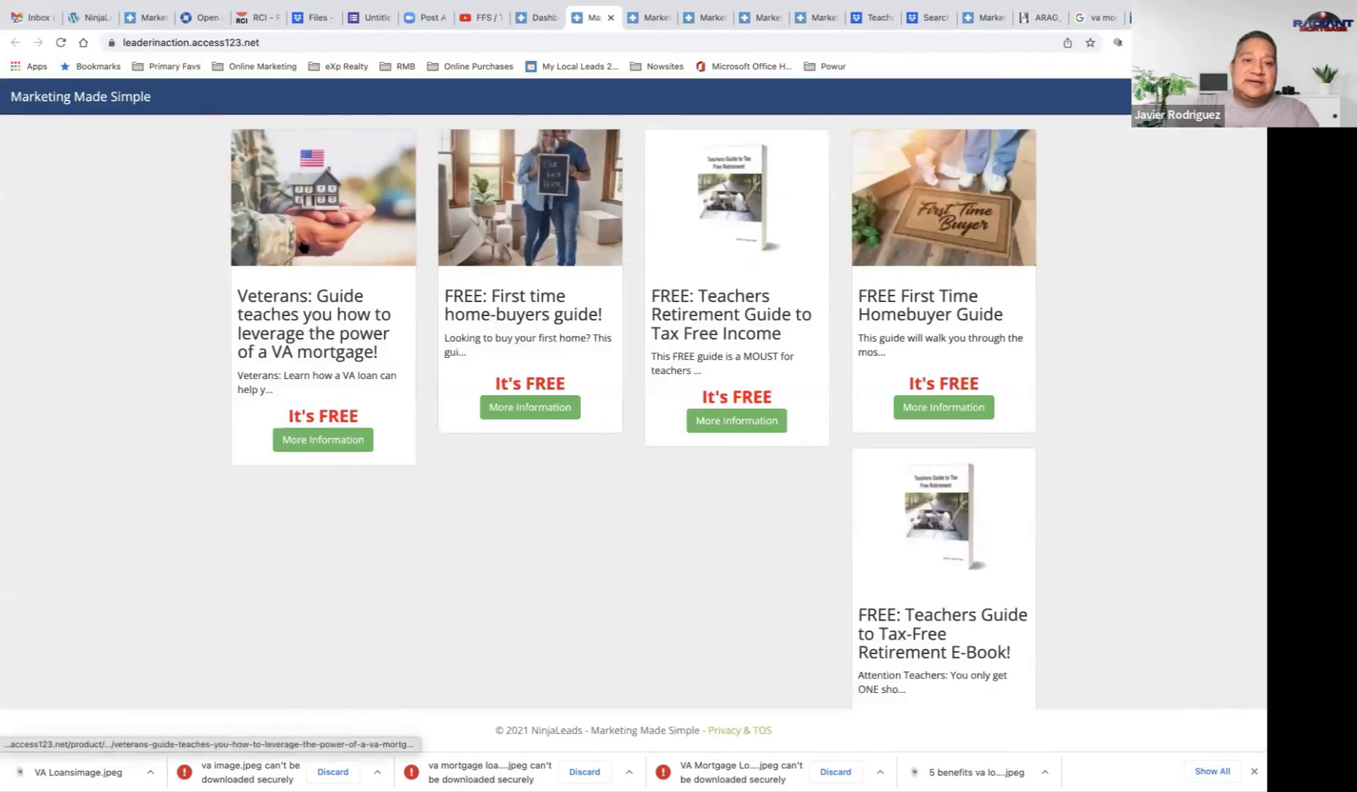
left_click(302, 245)
left_click(287, 44)
key("ctrl+c")
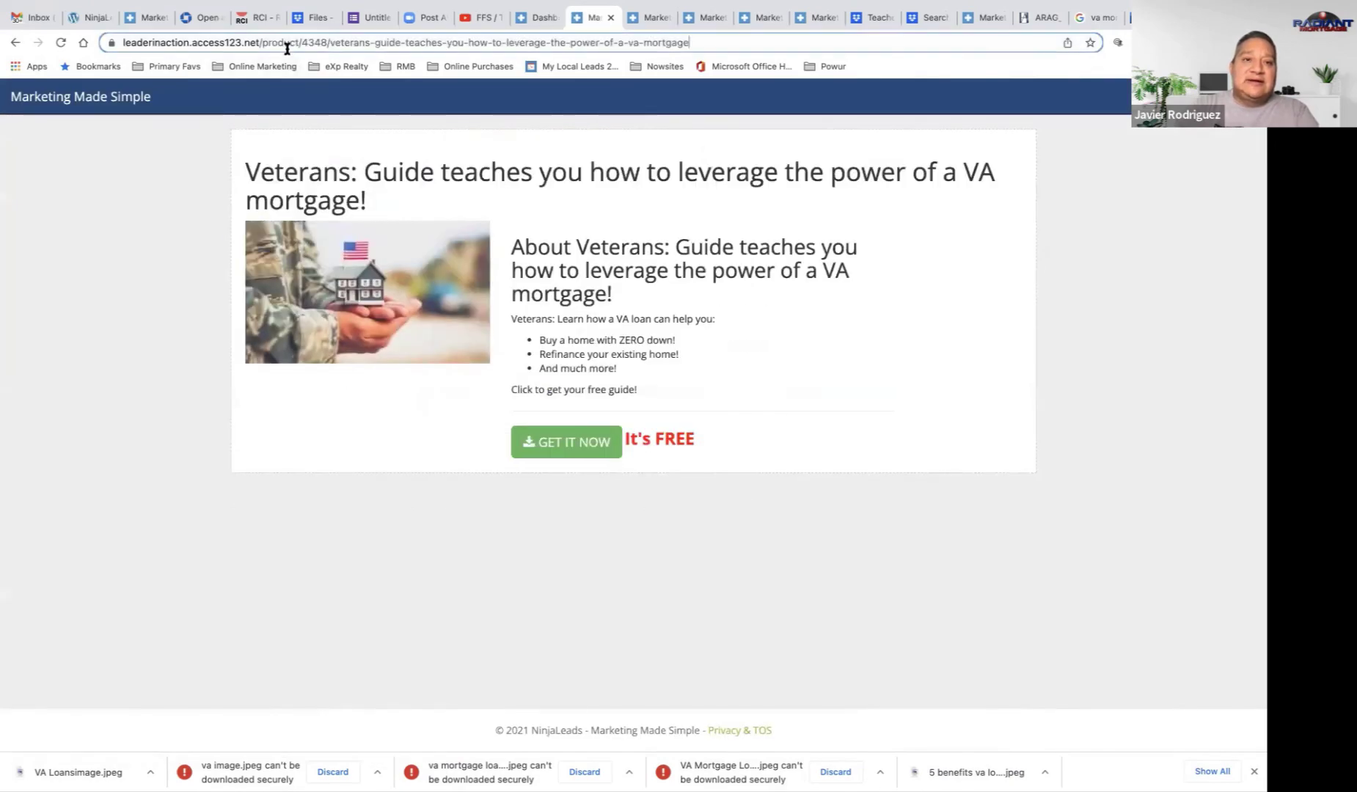
Step: Go to facebook.com in another browser tab
mouse_move(568, 2)
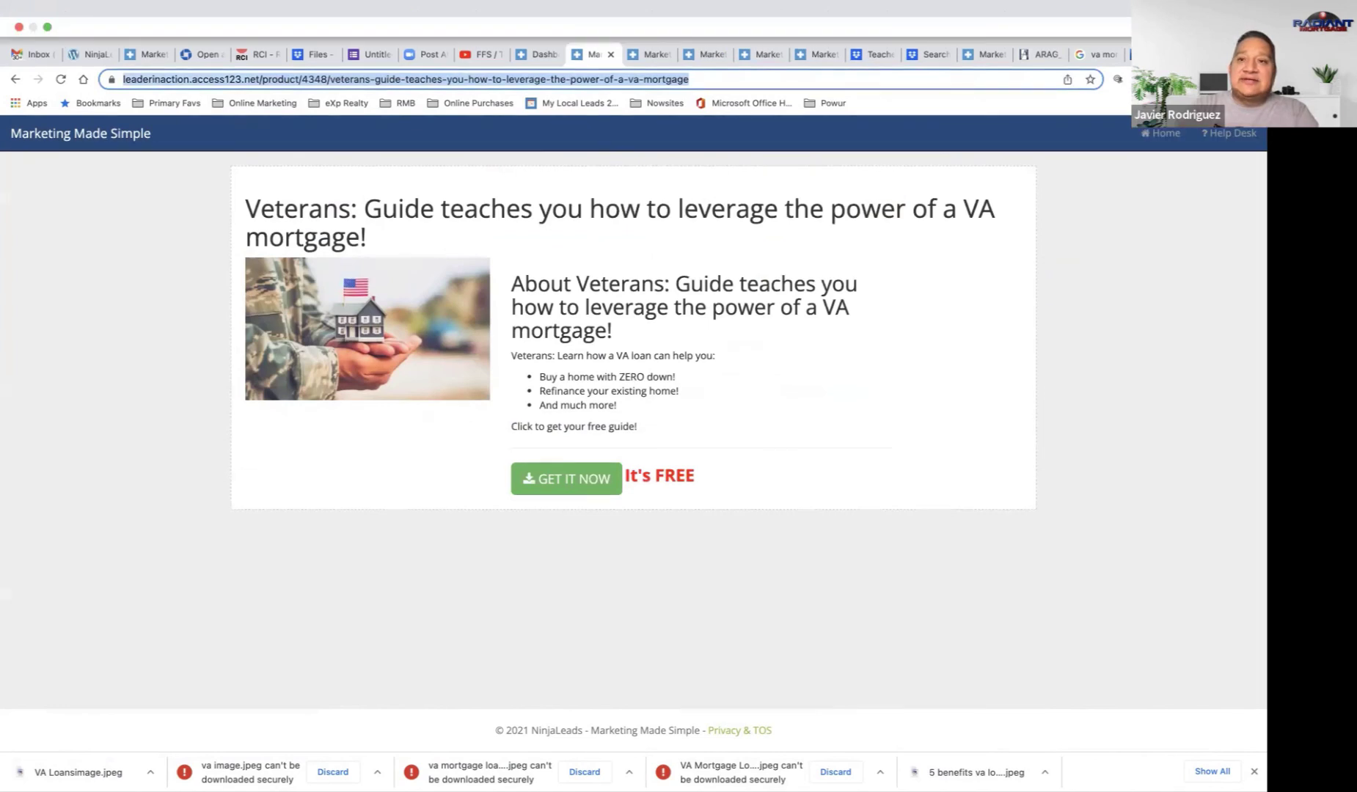
left_click(810, 61)
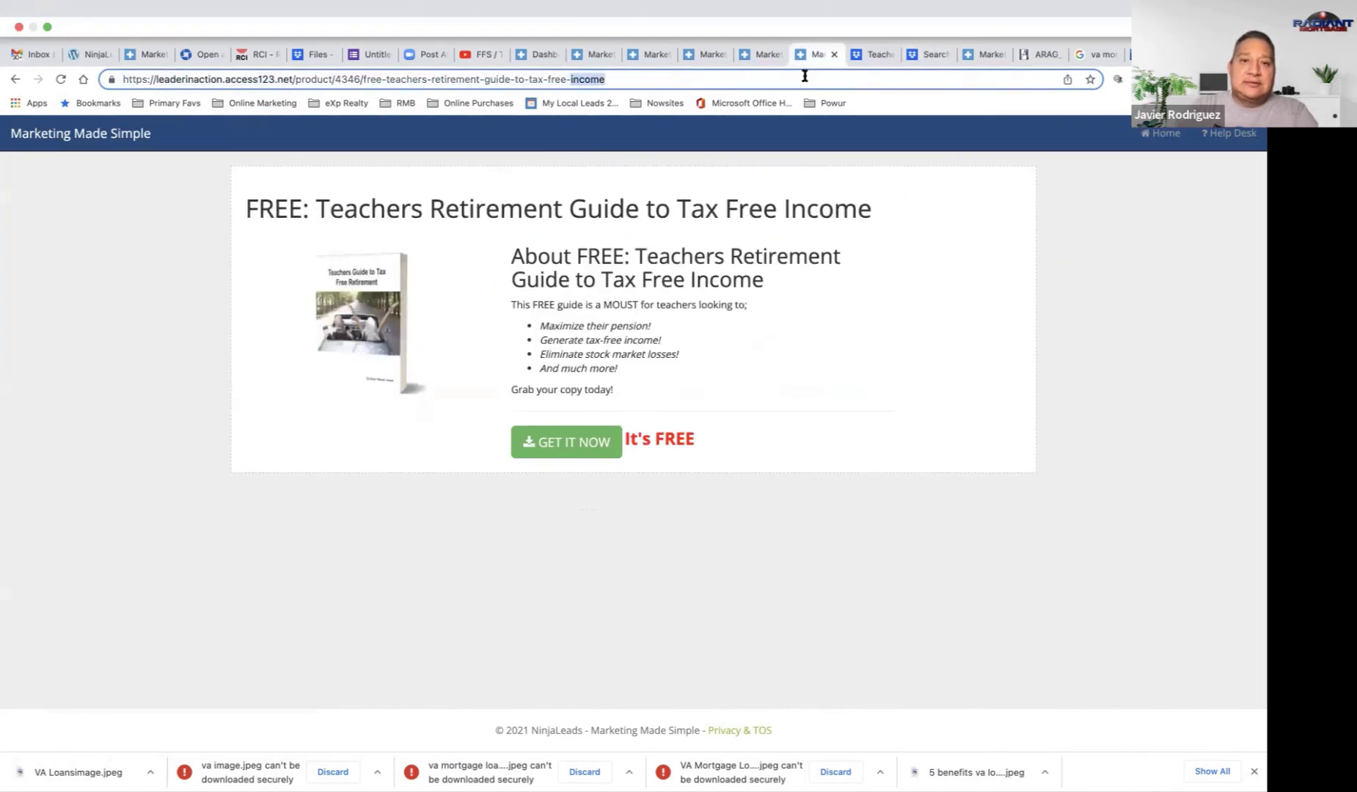
left_click(804, 80)
type("facebook.com")
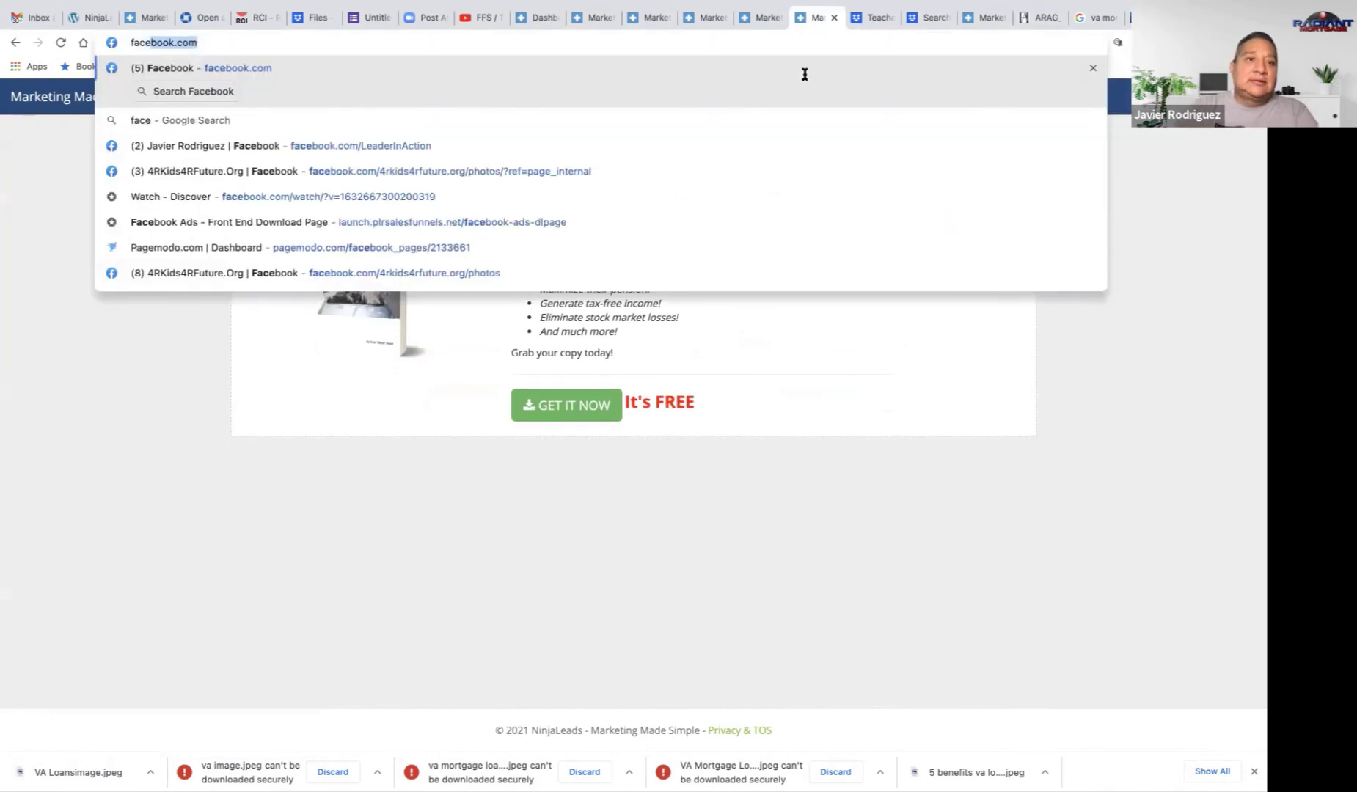
key("Return")
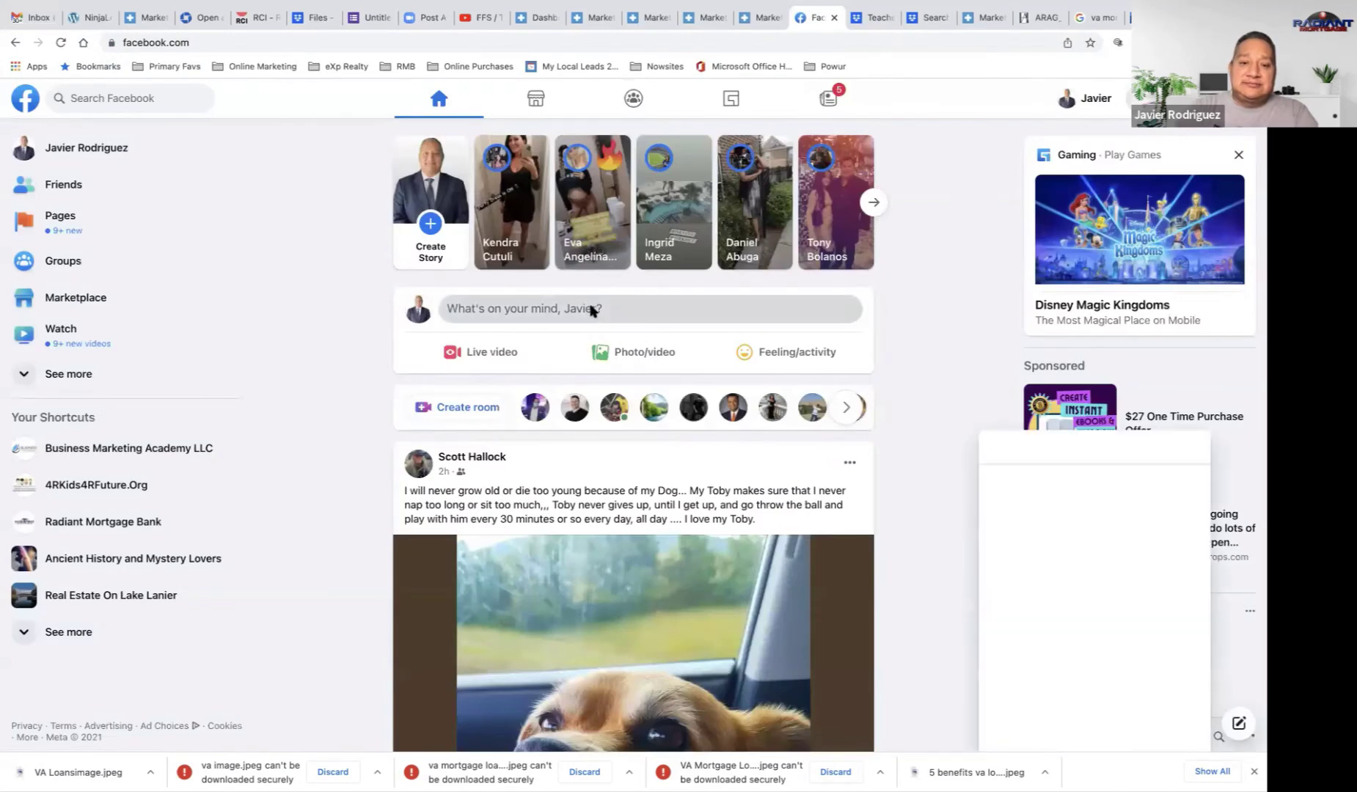
Step: Paste the Veterans guide link into a new post to preview it, then delete it and close the draft
left_click(591, 310)
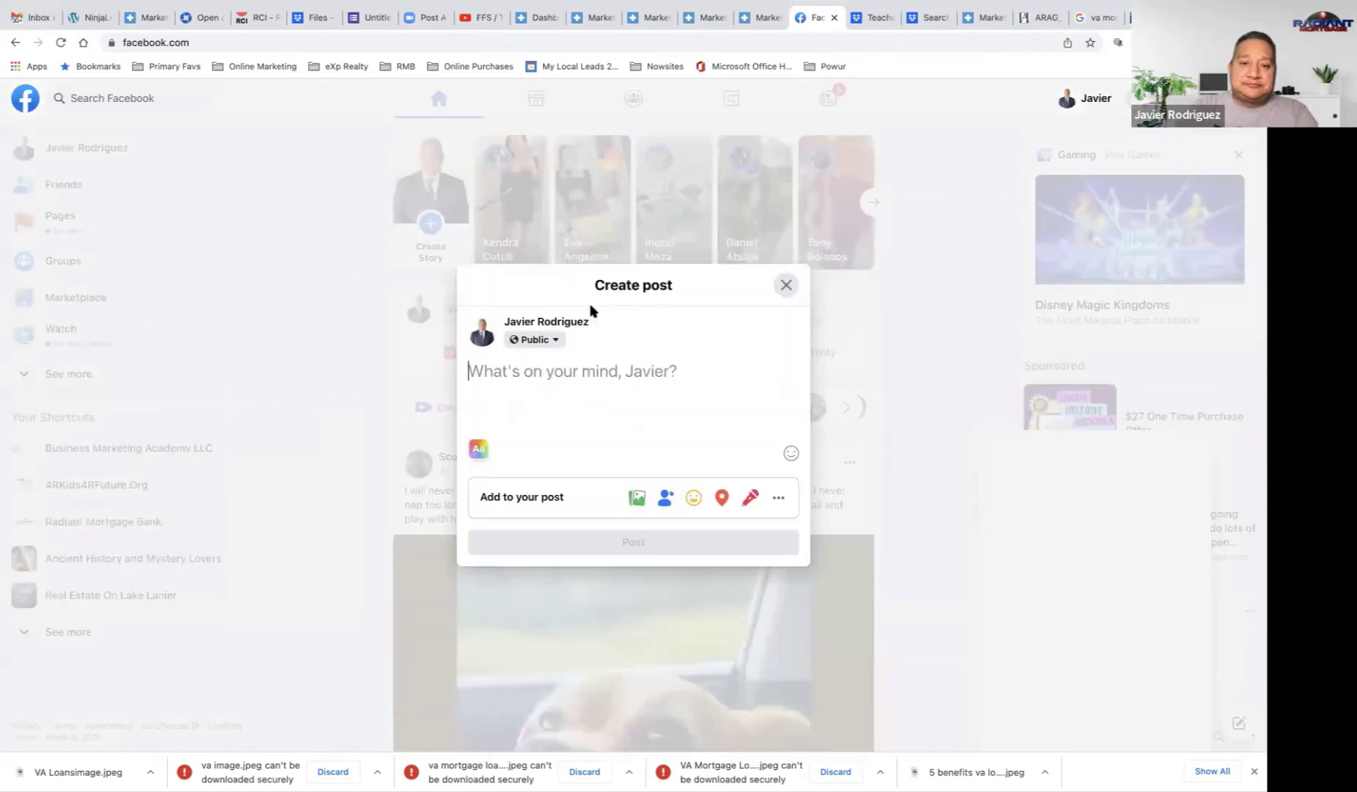
key("ctrl+v")
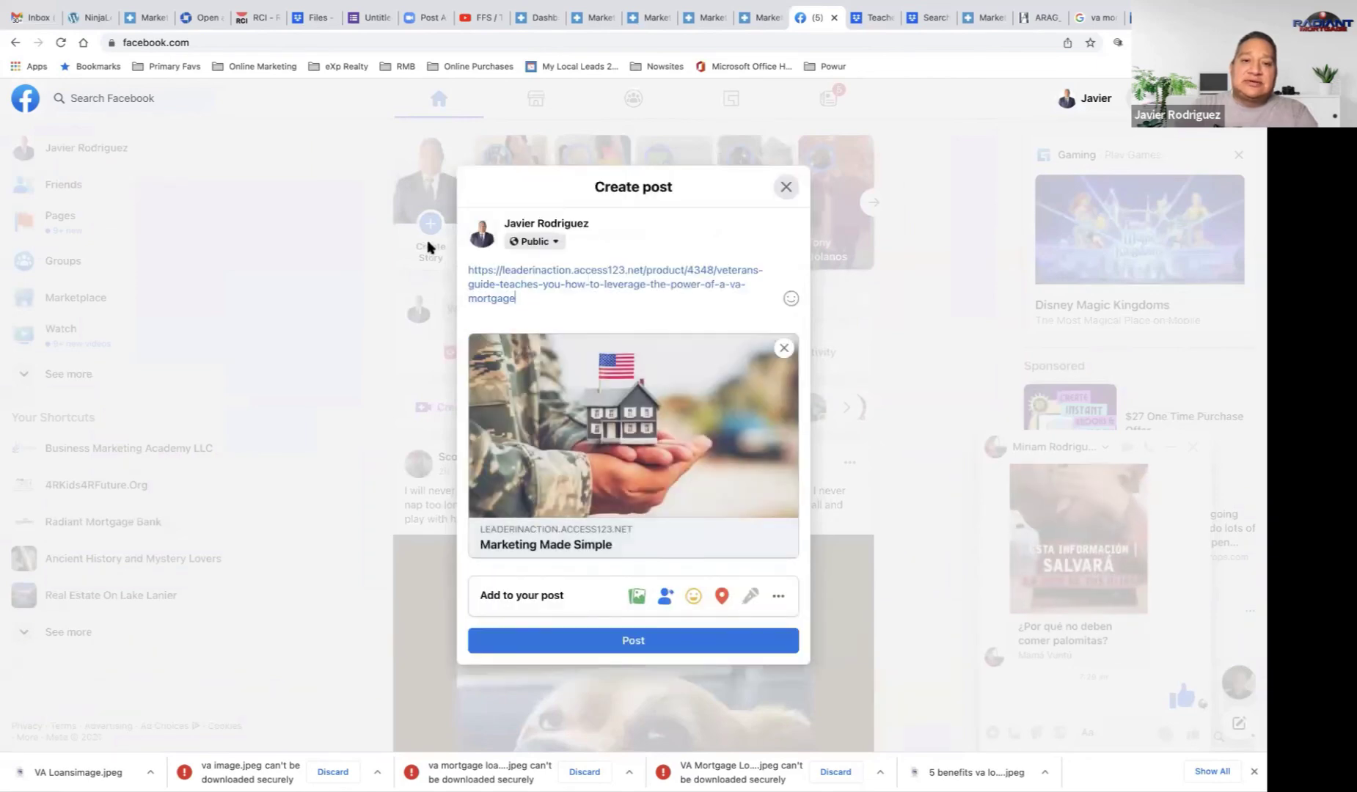
key("ctrl+a")
key("BackSpace")
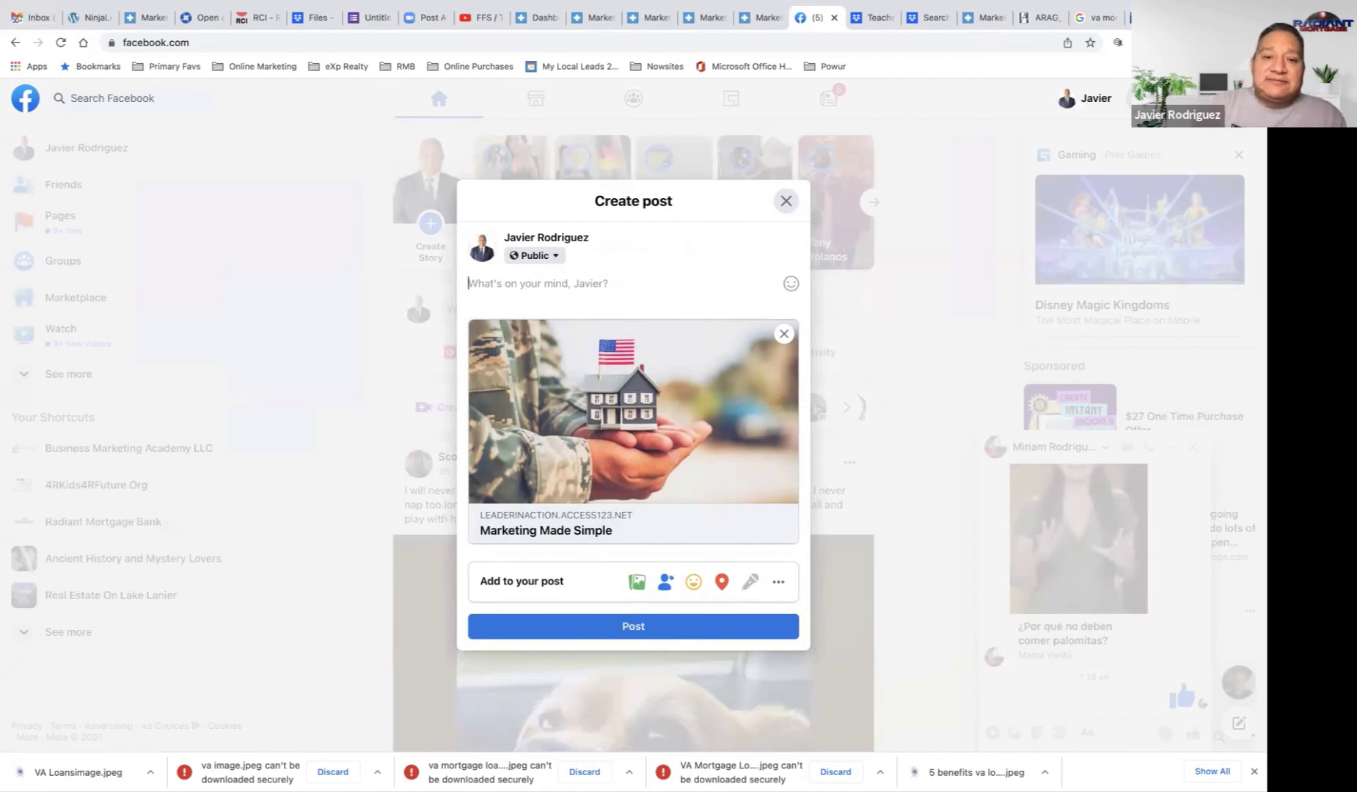
left_click(776, 204)
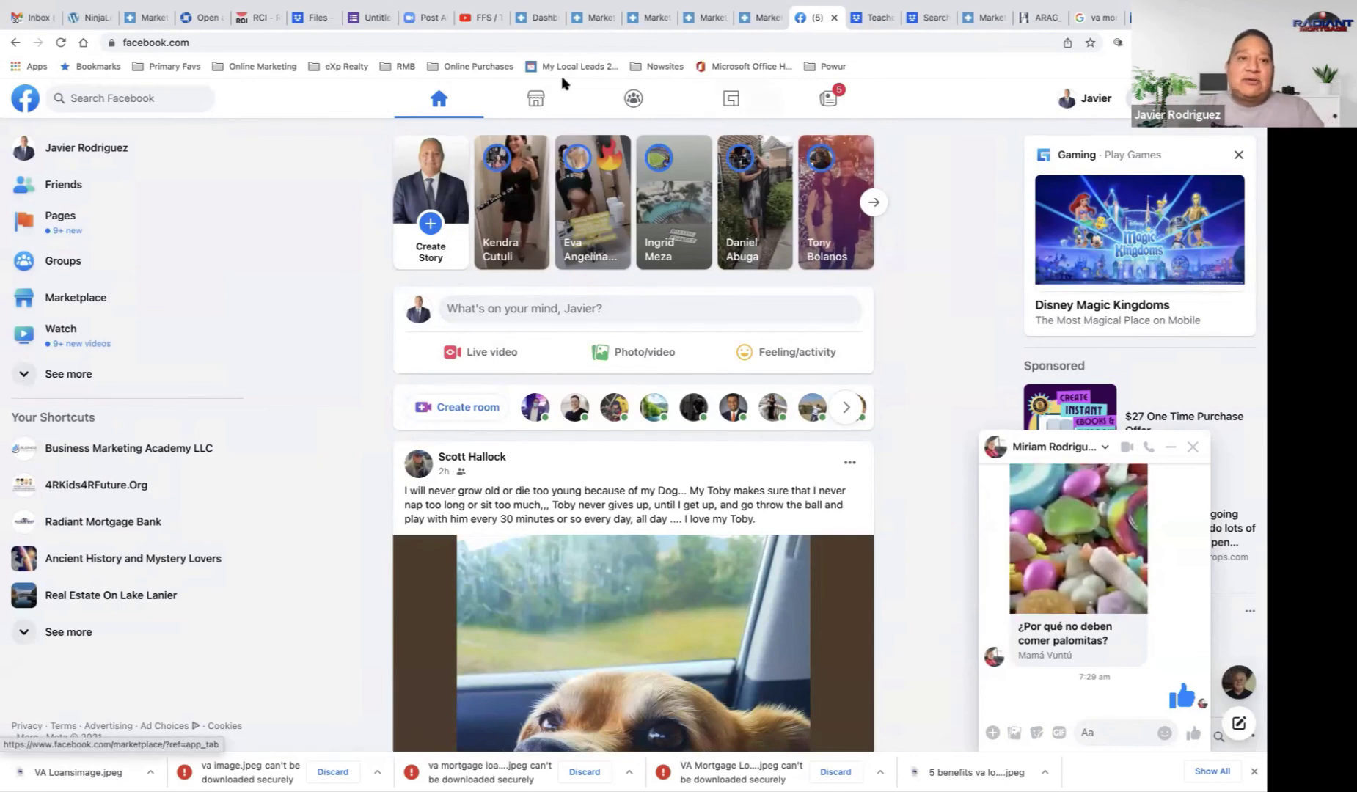
Step: Search Google for google forms and open the Google Forms start page
mouse_move(913, 36)
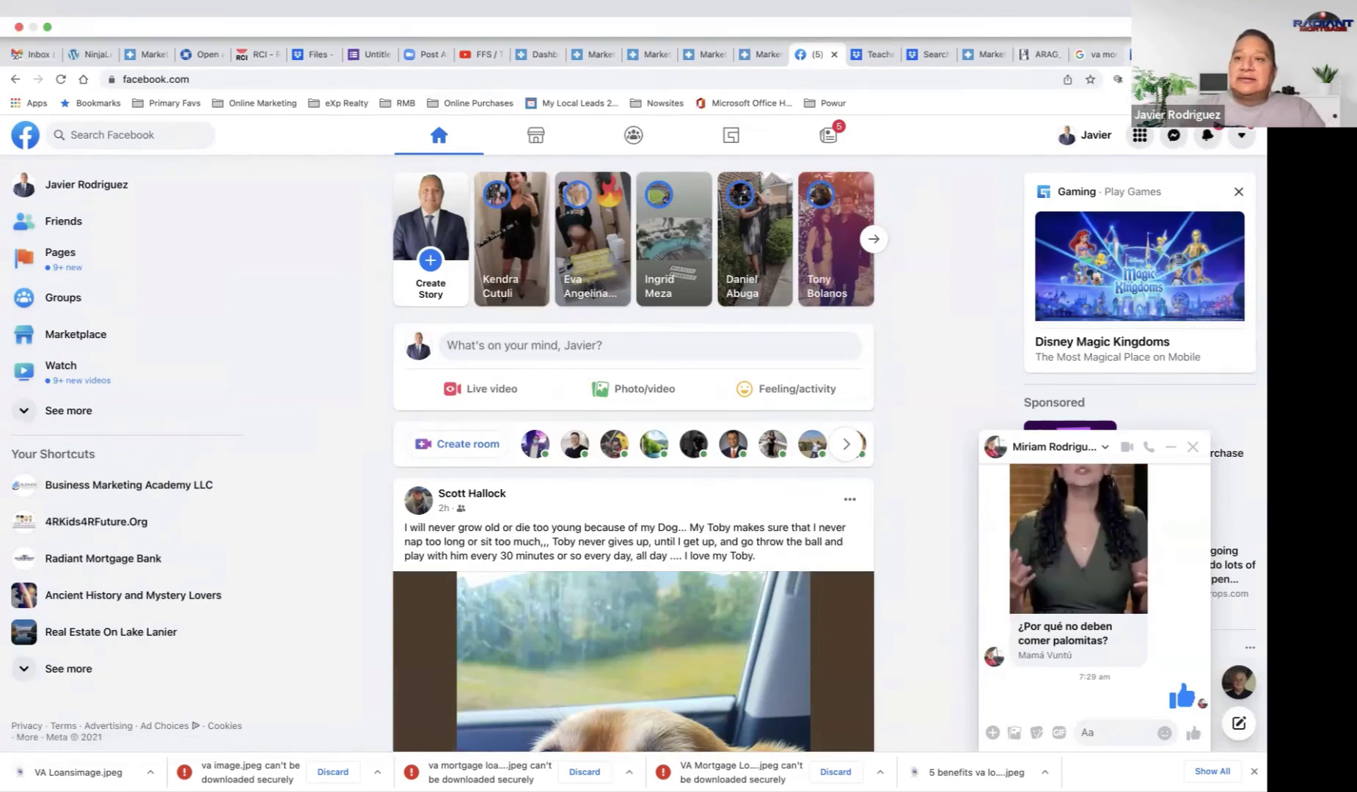
key("super+9")
type("google")
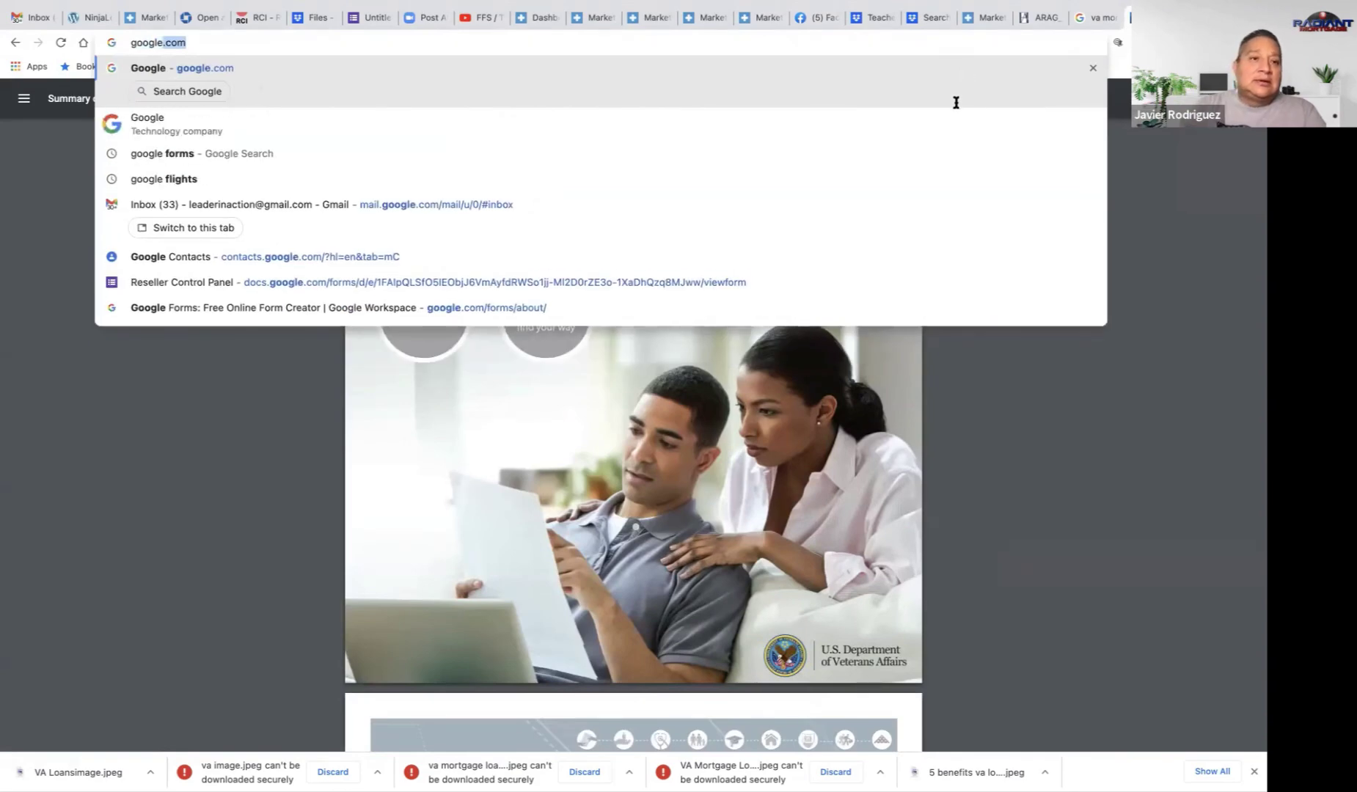
left_click(921, 150)
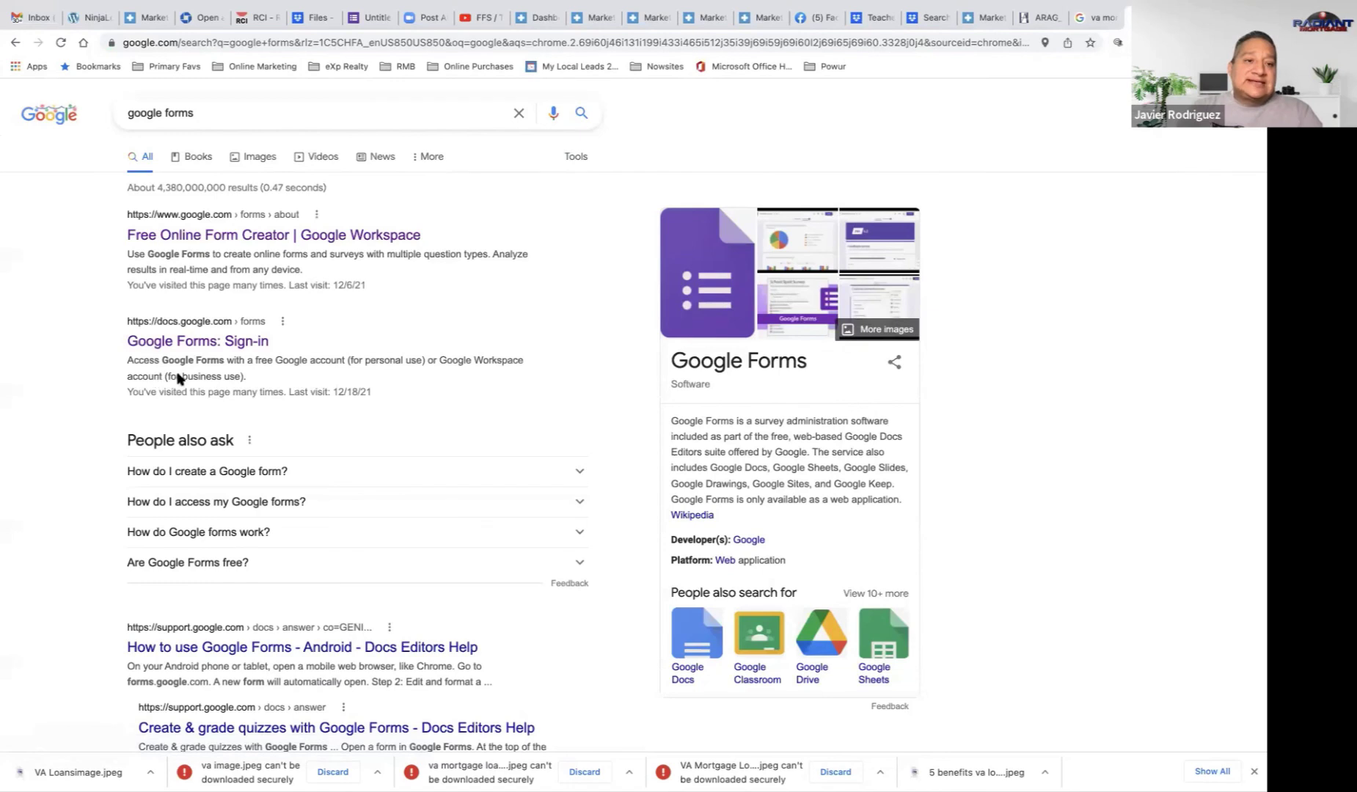
left_click(206, 342)
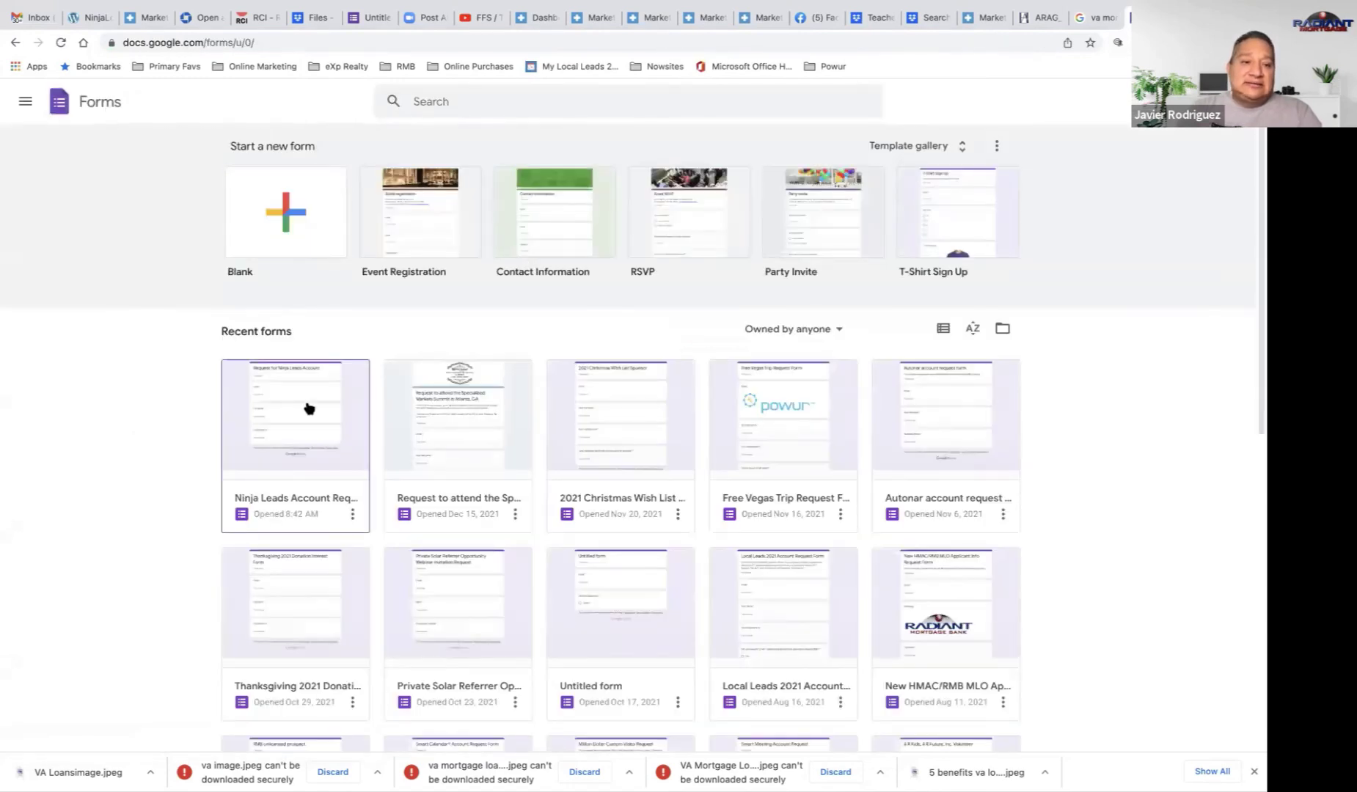
Step: Copy the Ninja Leads Account Request form's link from its Send dialog
left_click(308, 409)
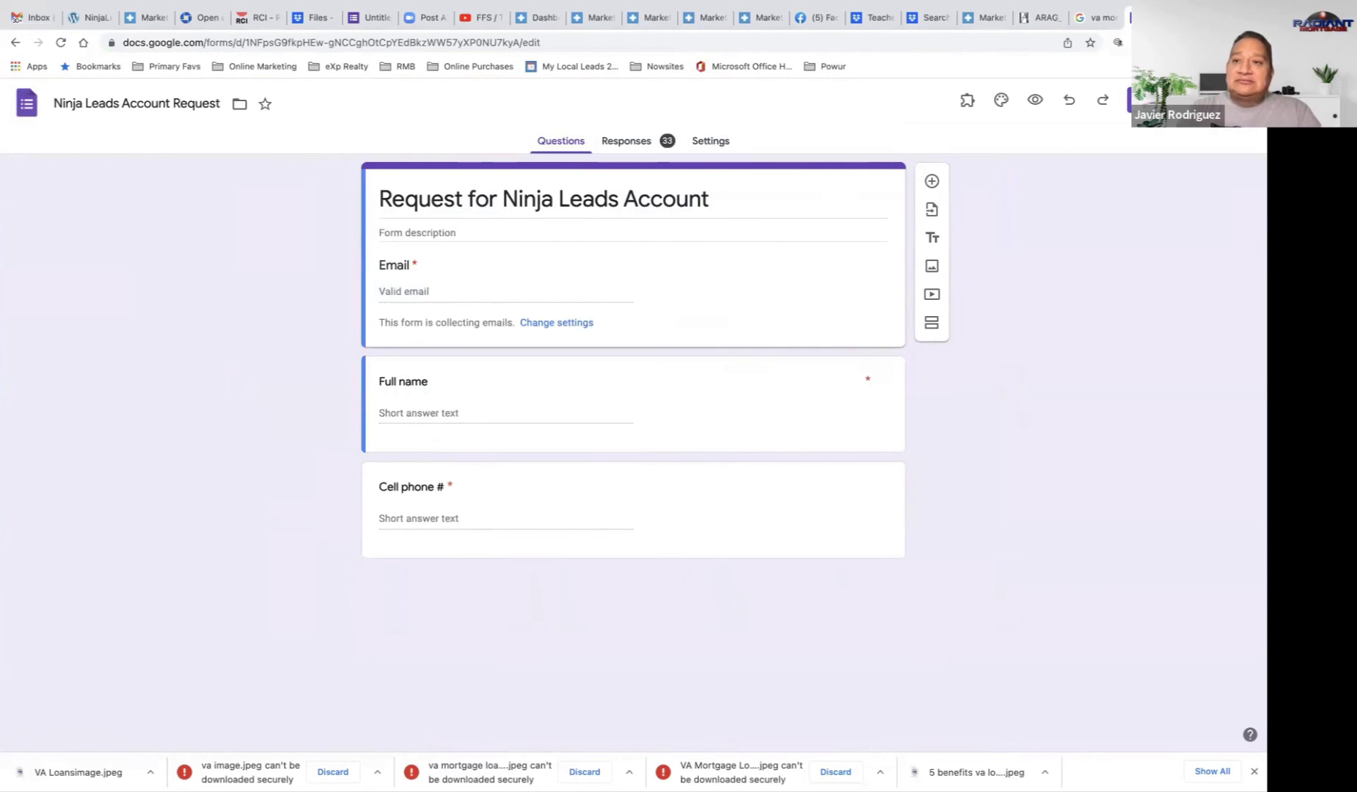
left_click(1151, 101)
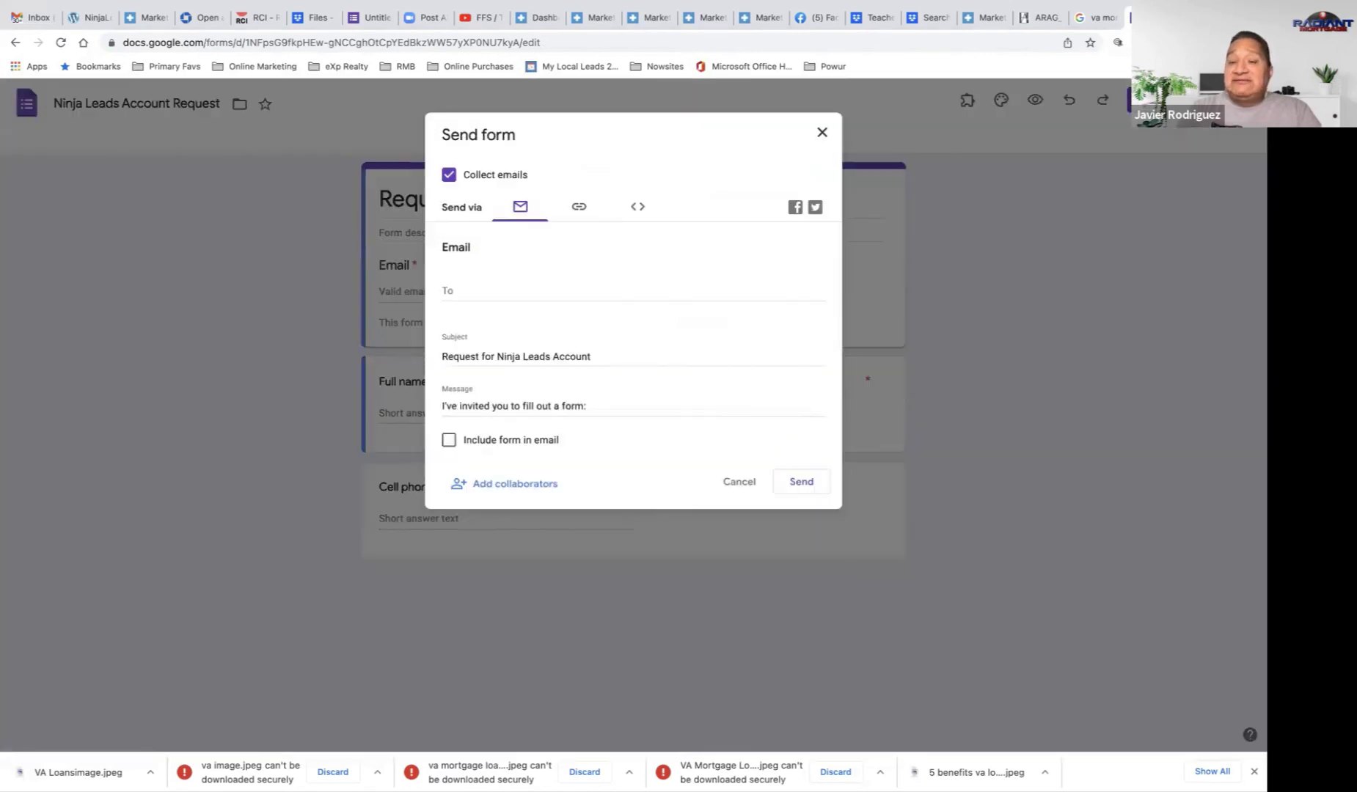
left_click(579, 206)
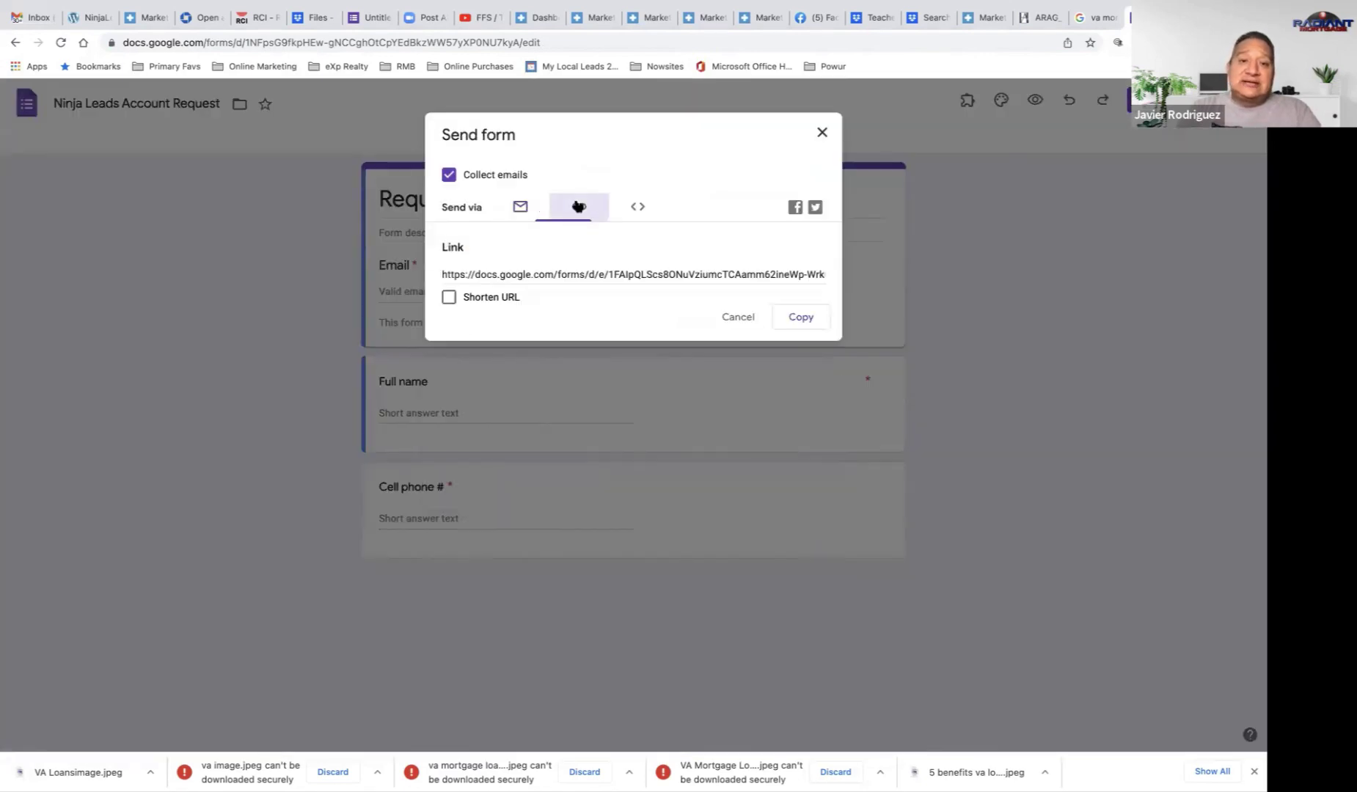
left_click(803, 316)
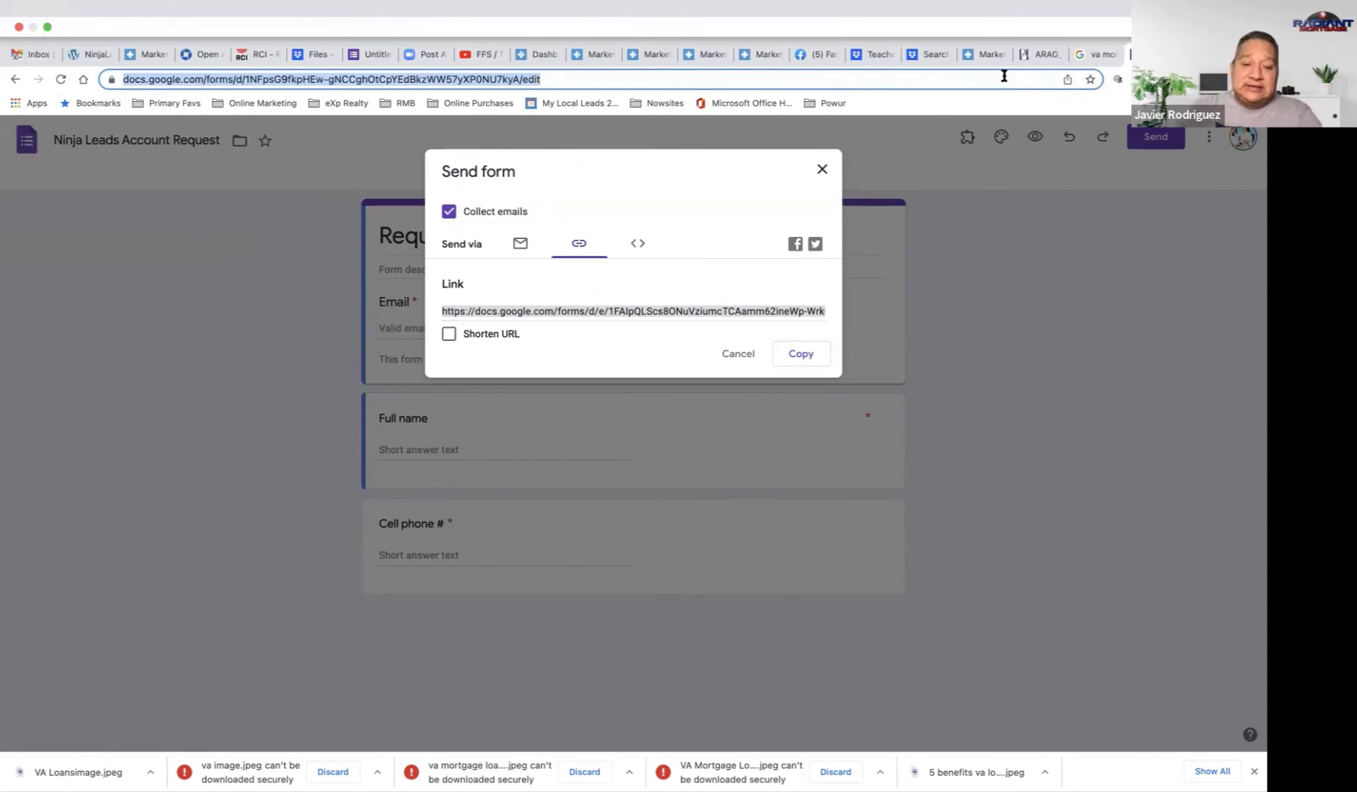
Step: Load rmbonyoutube.com, subscribe to Radiant Mortgage Bank and set its notifications to All
type("rmb")
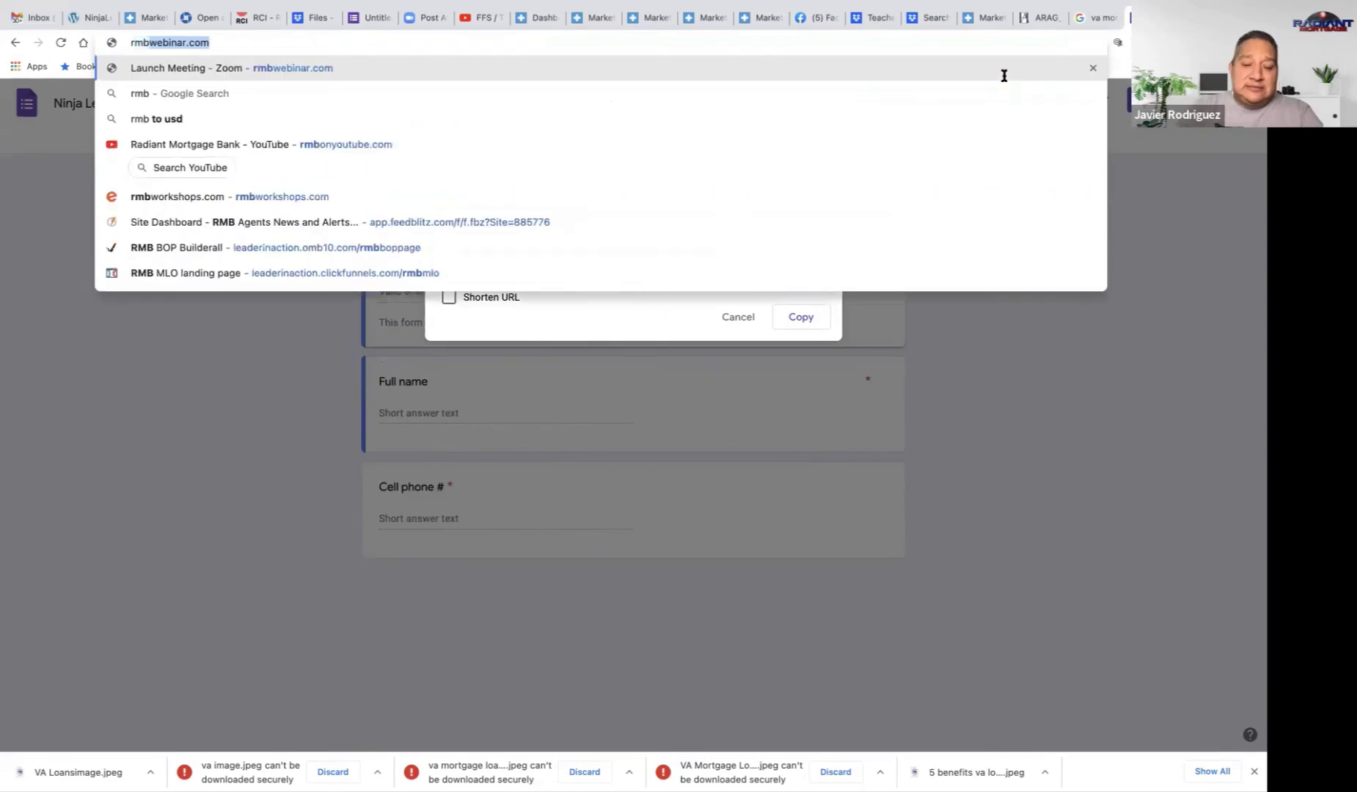
type("o")
key("Return")
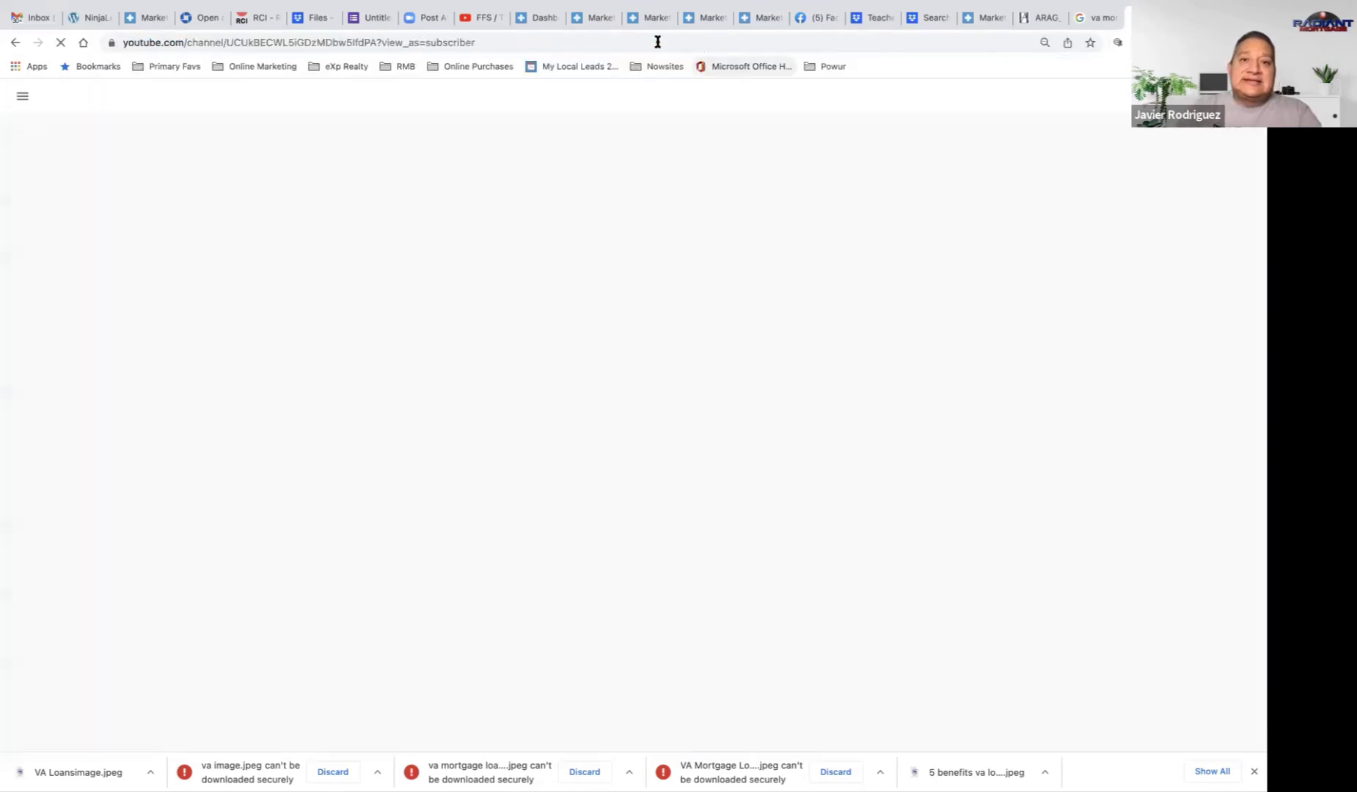
left_click(657, 42)
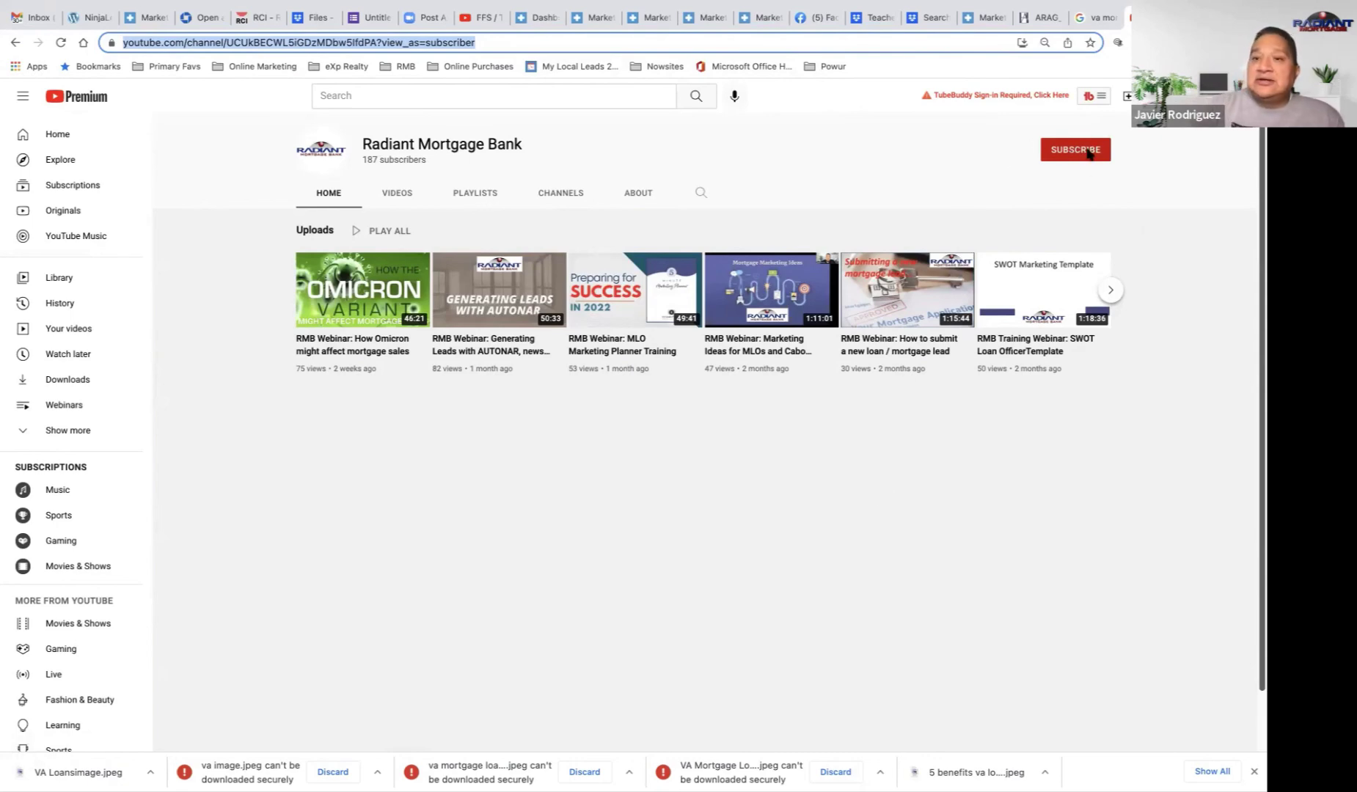
scroll(1078, 154, "up", 3)
left_click(1058, 163)
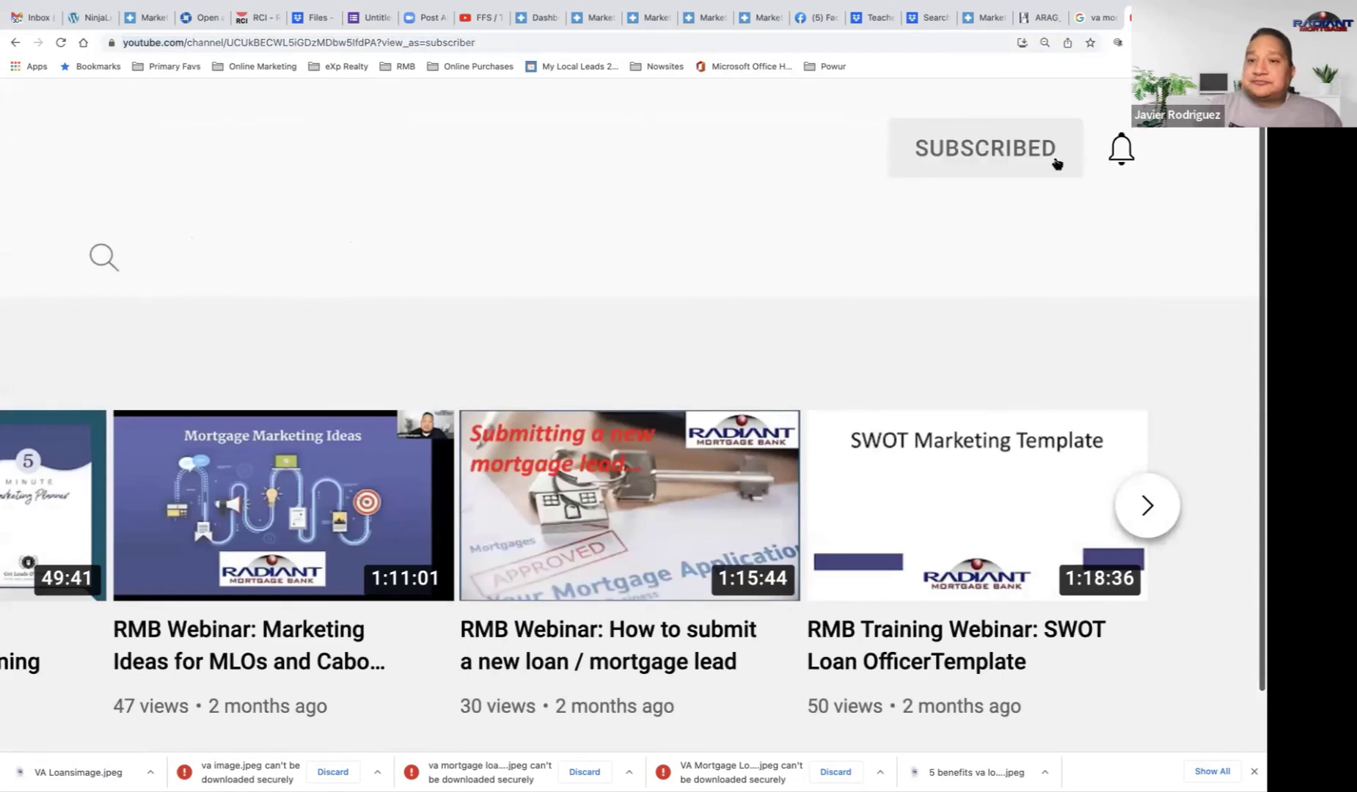
left_click(1120, 154)
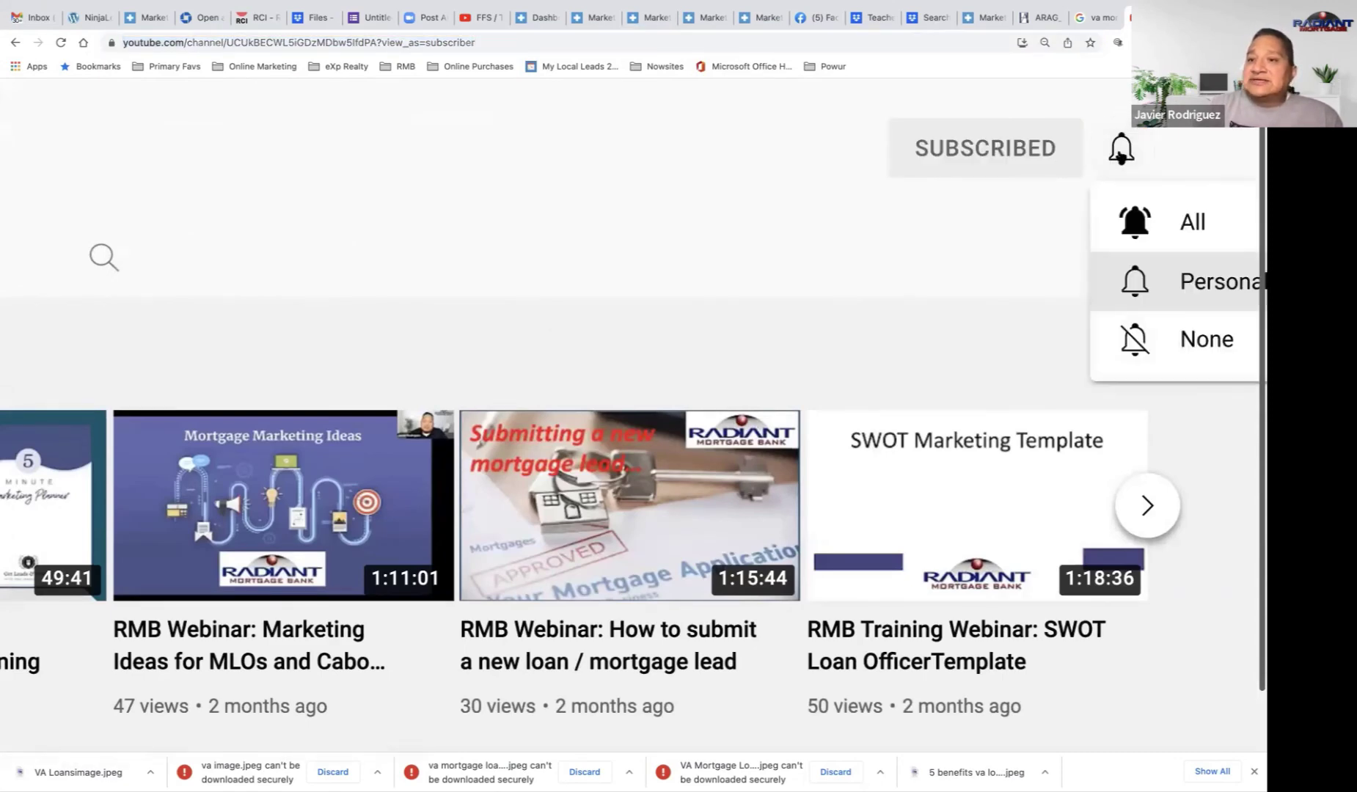
left_click(1185, 217)
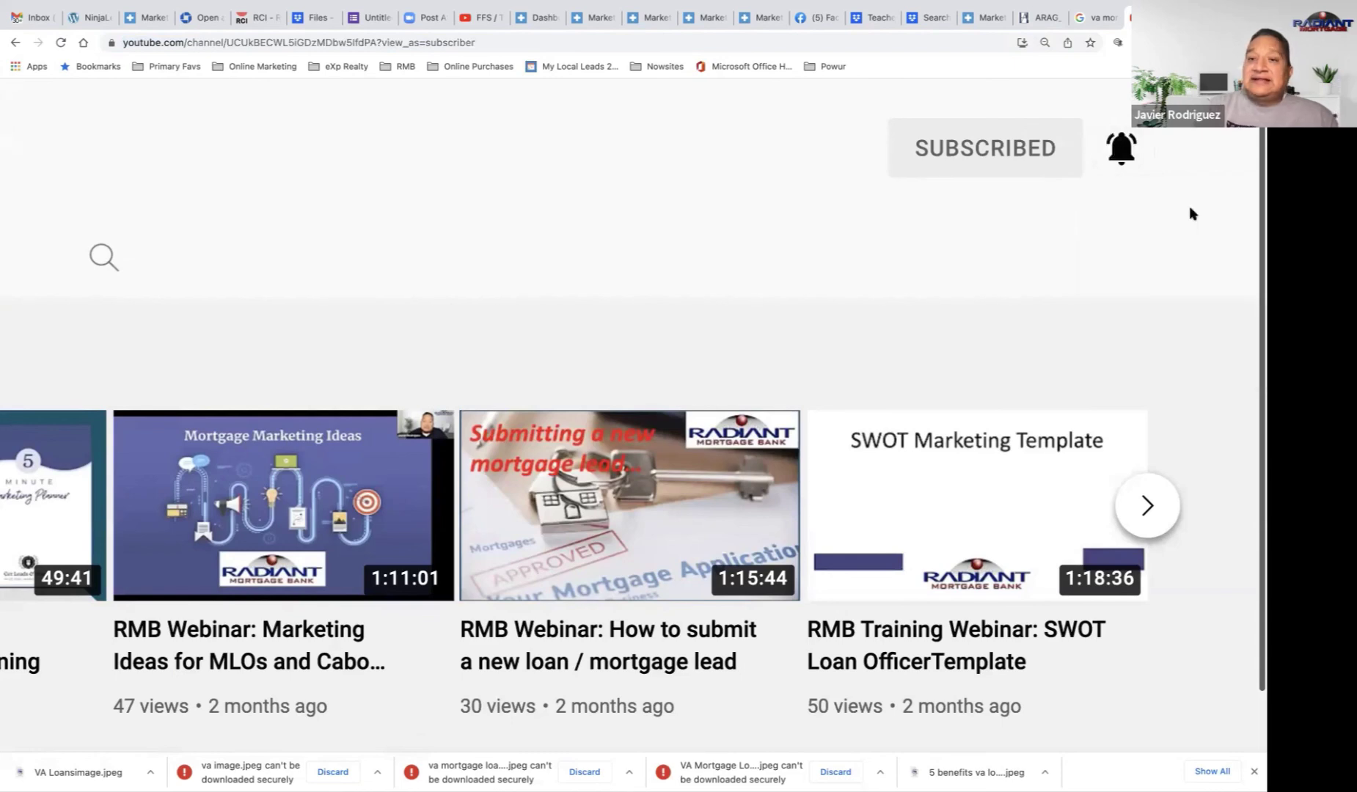